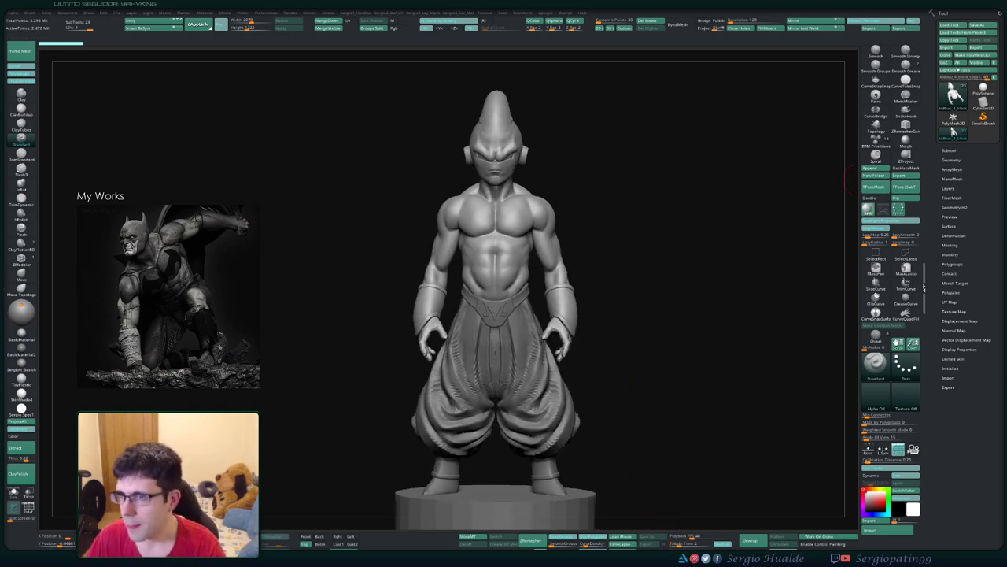
Step: Expand the Subtool list and pan the view down to the baggy pants and round base
left_click(949, 150)
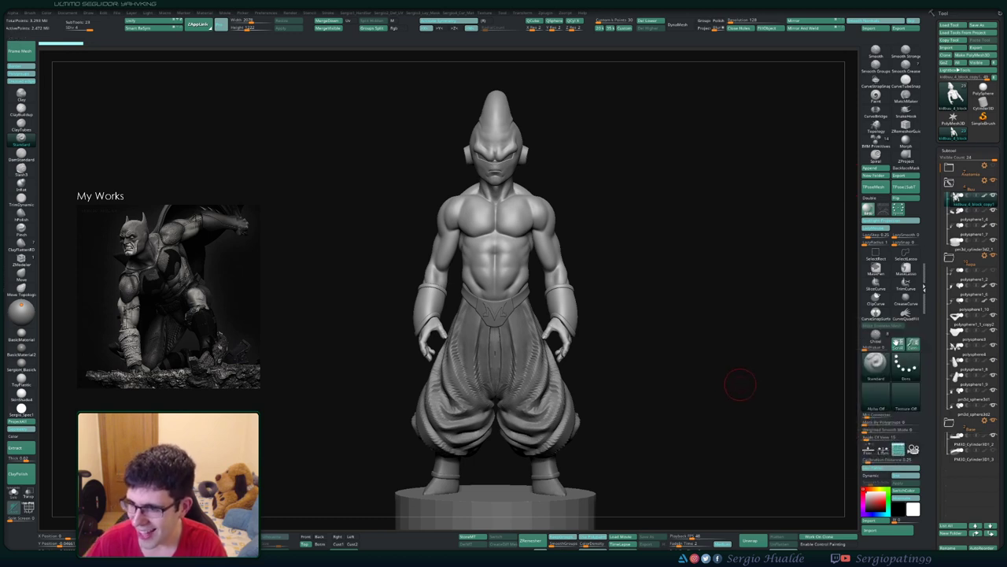
mouse_move(740, 384)
left_mouse_down("alt")
mouse_move(687, 354)
mouse_move(645, 347)
mouse_move(847, 391)
left_mouse_up("alt")
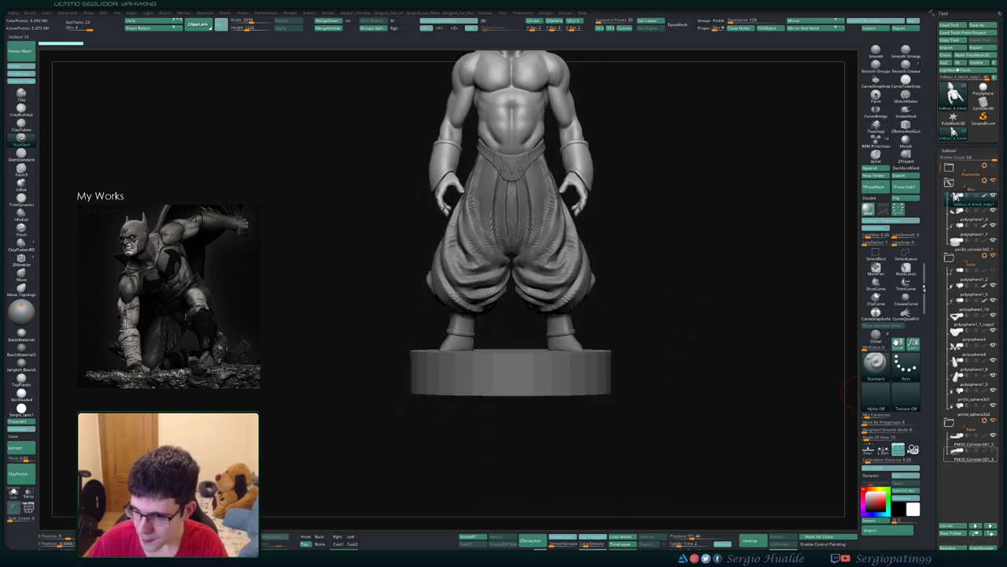
Step: Select and solo the base cylinder, then switch to ZModeler with its polygon wireframe shown
key("w")
left_click(972, 455)
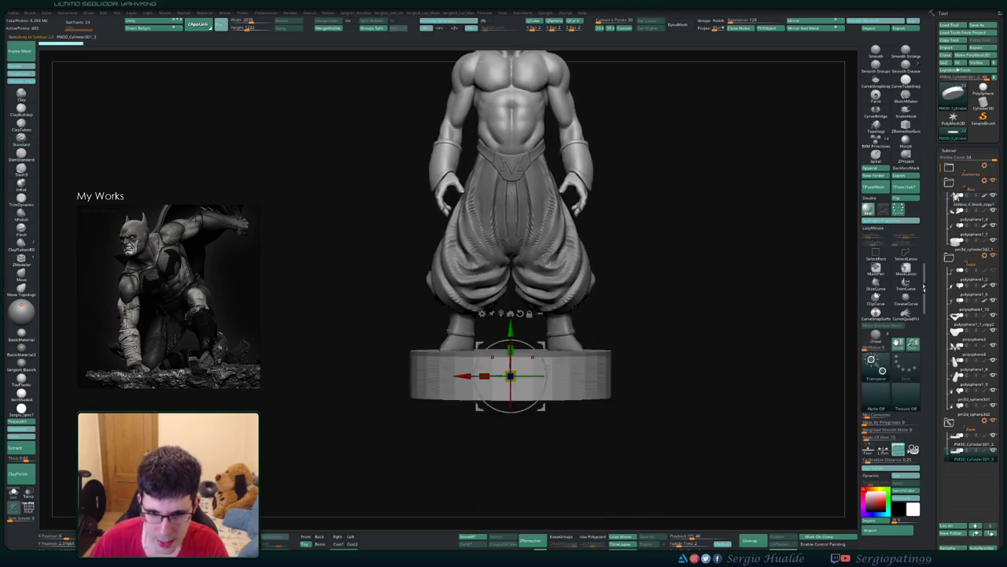
key("alt+s")
key("q")
key("f")
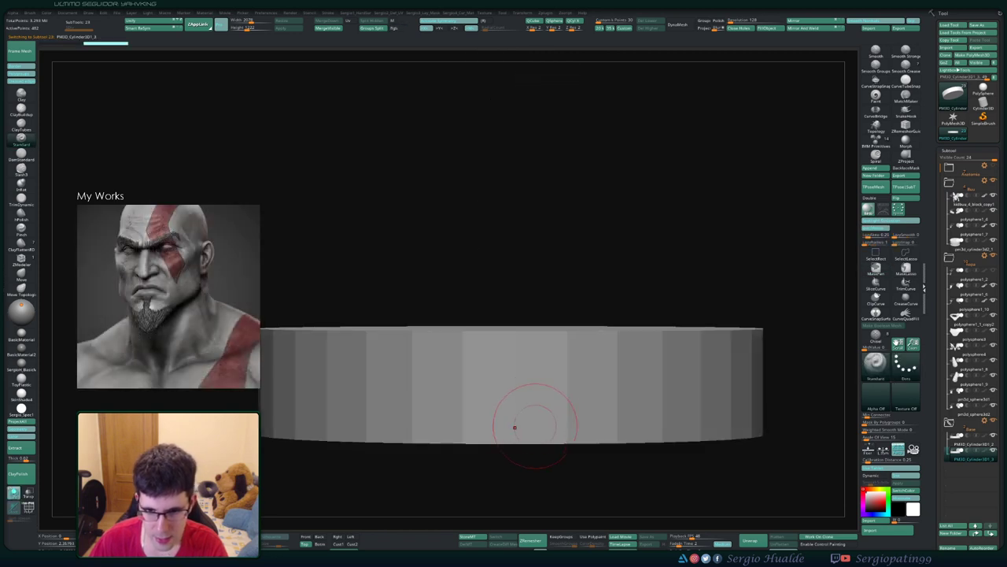
key("b")
key("z")
key("m")
right_click_drag(519, 394, 540, 349, "ctrl")
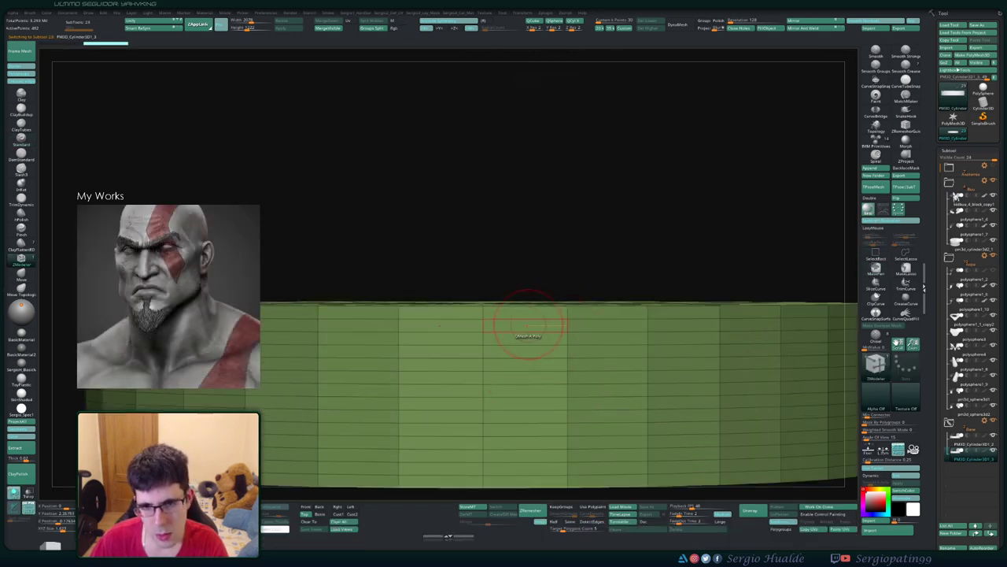
Step: Insert an edge loop near the cylinder's bottom, then view the new thin disc edge-on
key("space")
left_click(528, 328)
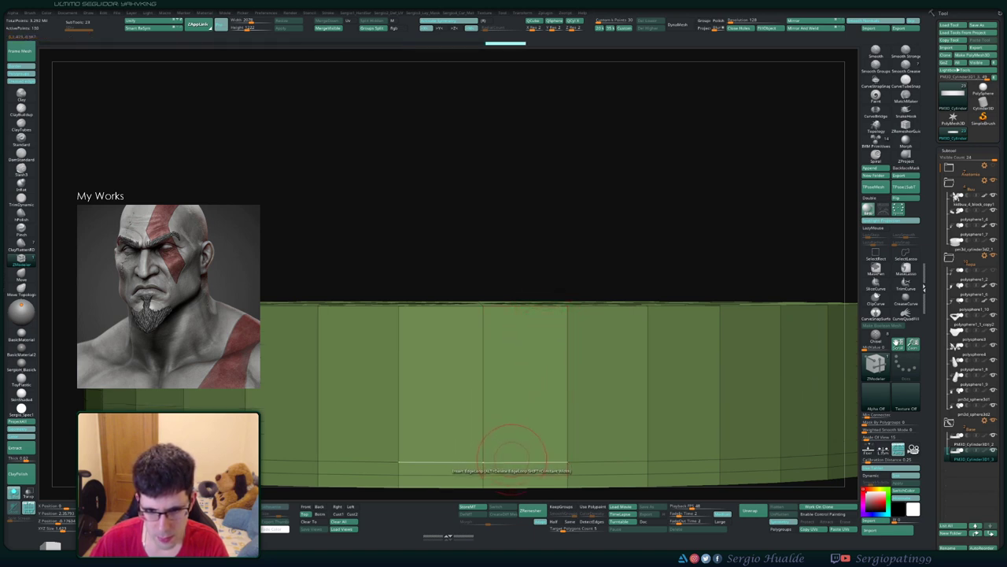
right_click_drag(511, 457, 665, 348, "ctrl")
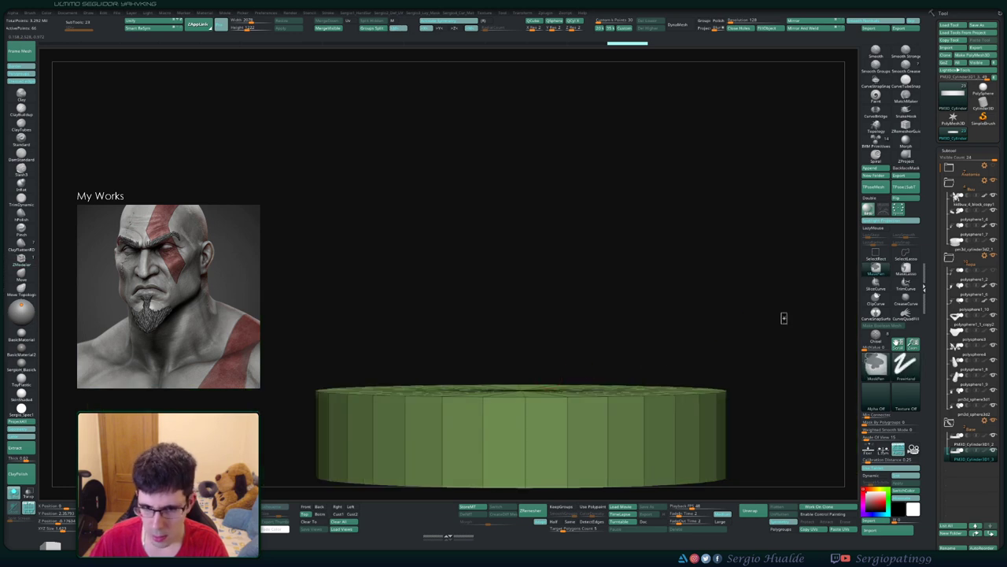
left_click_drag(784, 317, 296, 422, "ctrl")
right_click_drag(386, 411, 574, 362, "ctrl")
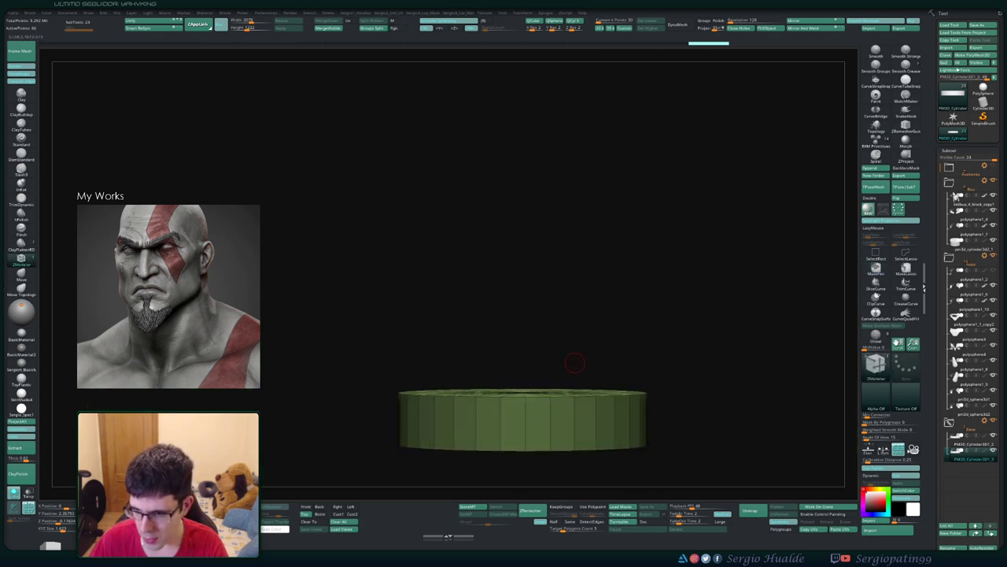
left_click_drag(574, 362, 540, 427, "shift")
key("w")
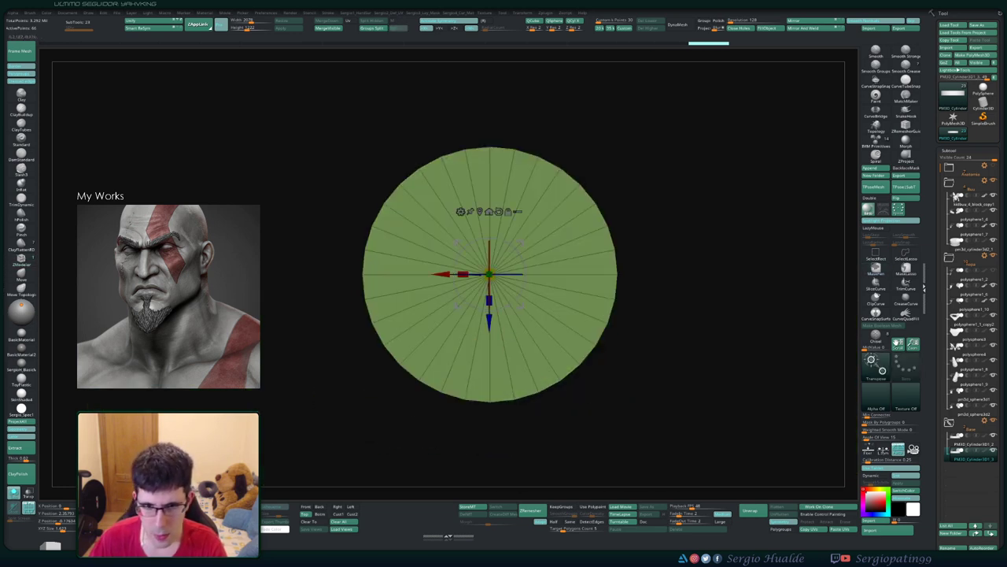
mouse_move(489, 274)
left_mouse_down()
mouse_move(464, 393)
mouse_move(488, 398)
mouse_move(488, 410)
left_mouse_up()
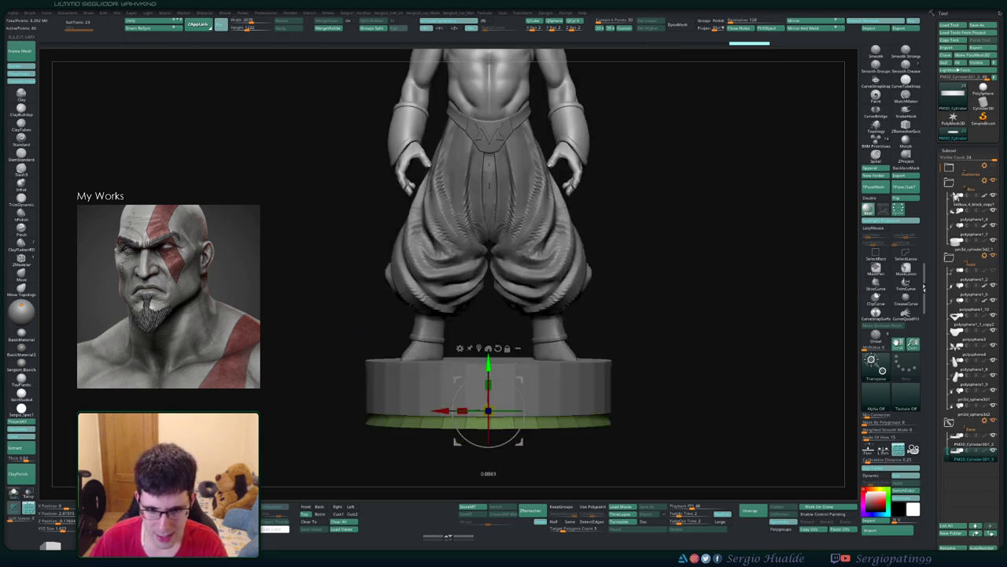
Step: Solo the green bottom disc and scale it wider with the Transpose gizmo
key("alt+s")
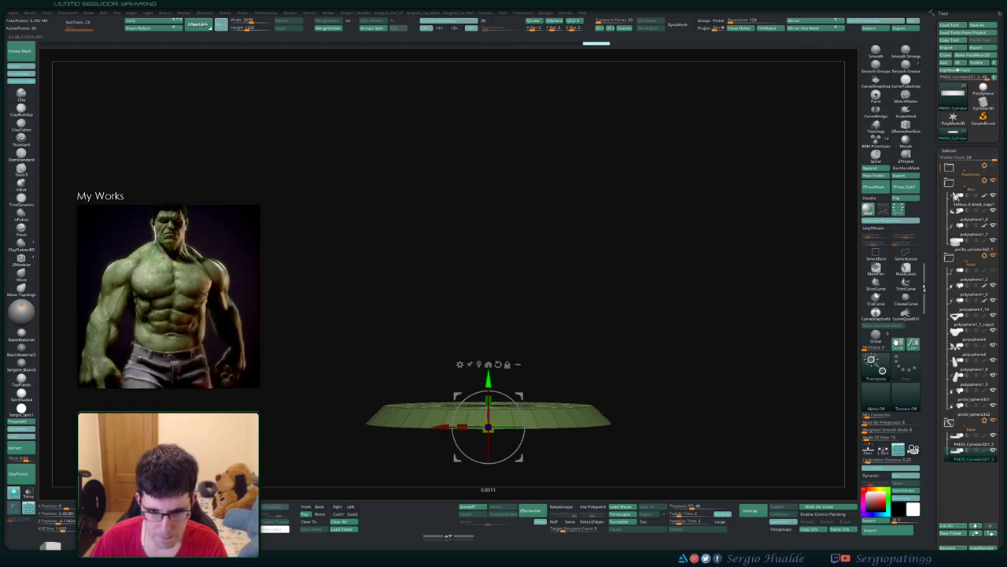
key("q")
key("w")
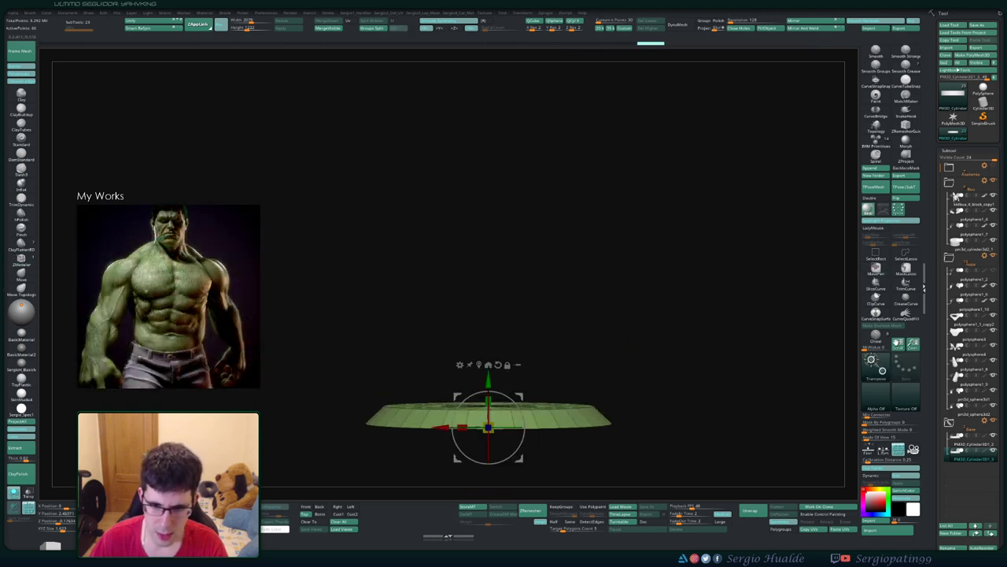
key("alt+s")
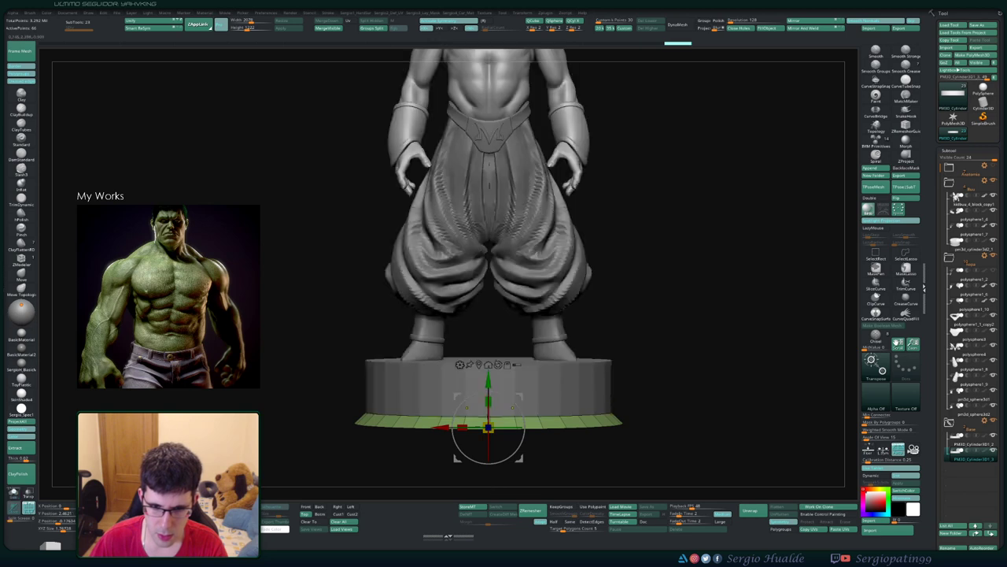
Step: Shrink the grey base cylinder to about 0.9 scale and move it down slightly
left_click(488, 386, "alt")
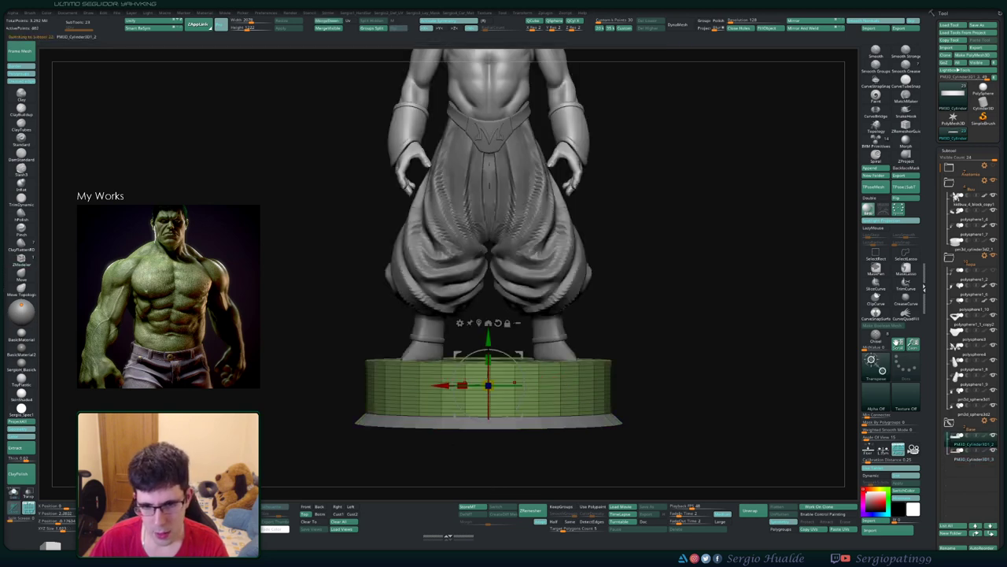
mouse_move(488, 385)
left_mouse_down()
mouse_move(472, 393)
mouse_move(534, 413)
left_mouse_up()
key("q")
key("f")
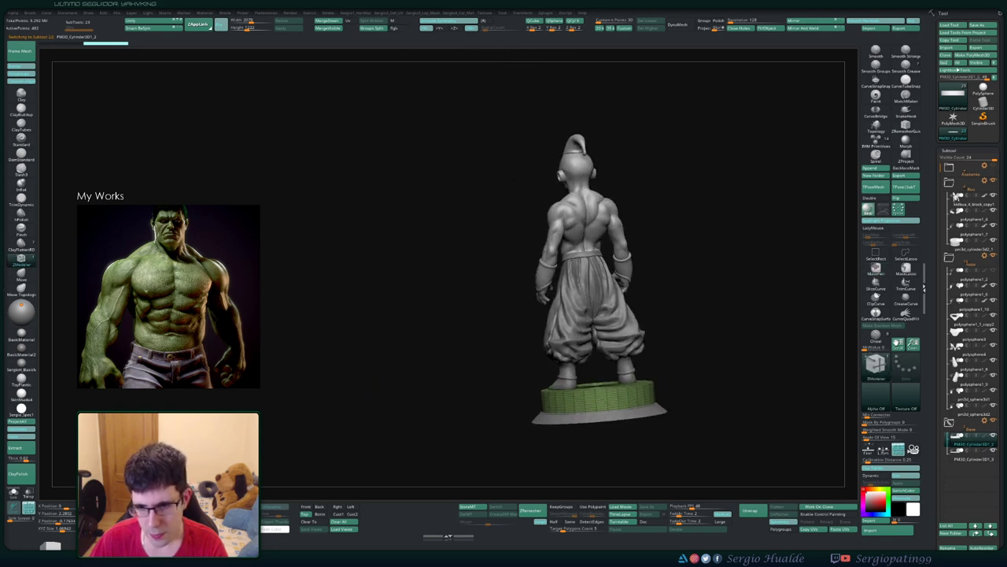
left_click(535, 413, "alt")
key("w")
left_click_drag(520, 423, 520, 382)
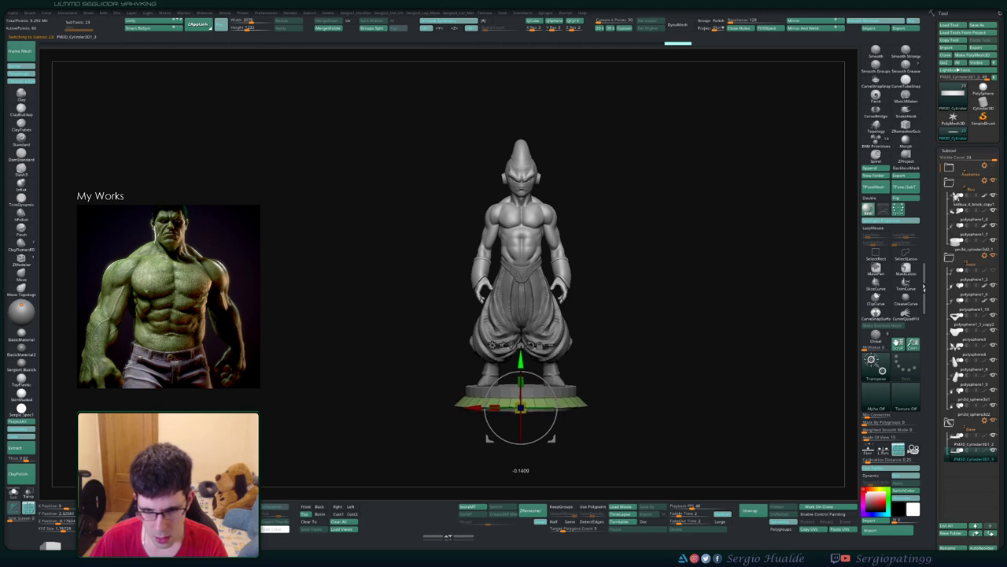
mouse_move(551, 441)
left_mouse_down()
mouse_move(504, 440)
mouse_move(551, 440)
left_mouse_up()
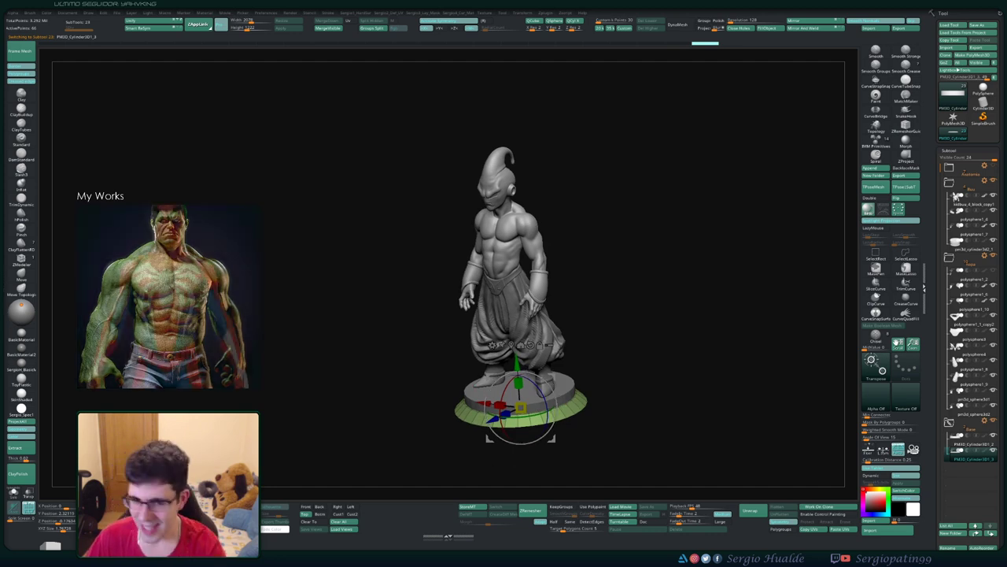
left_click_drag(646, 369, 580, 368, "shift")
Step: Return to ZModeler with wireframe and centre the pants and base in view
key("b")
key("z")
key("m")
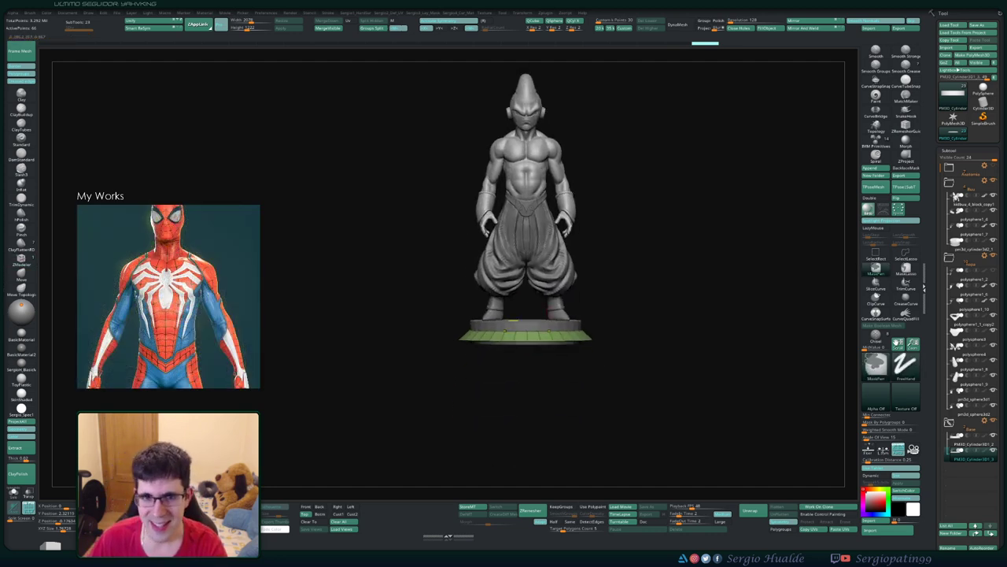
scroll(575, 361, "up", 3)
right_click_drag(565, 341, 526, 313, "alt")
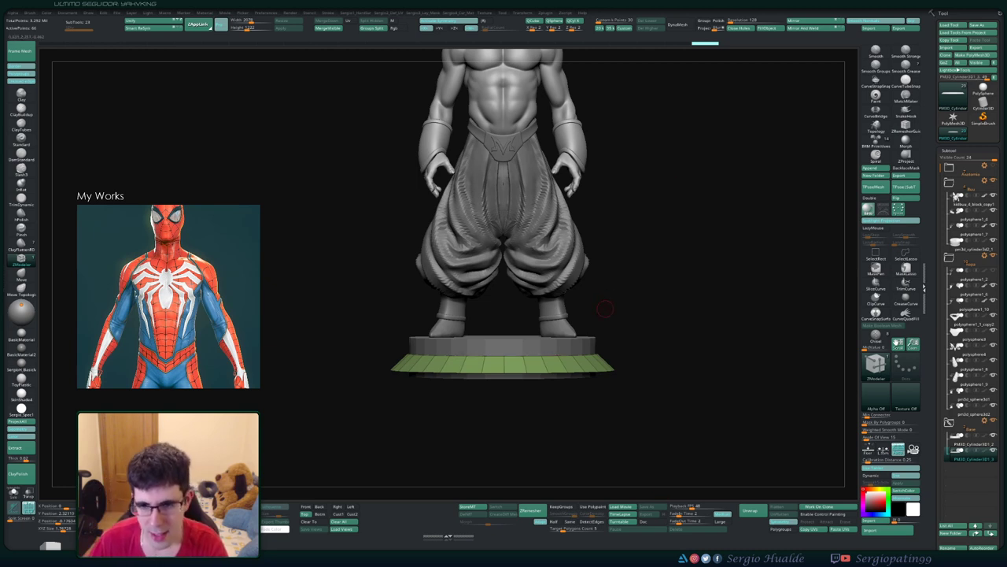
Step: Solo the base cylinder and insert four edge loops from its top to its lower edge
right_click_drag(605, 308, 619, 309)
left_click(596, 343, "alt")
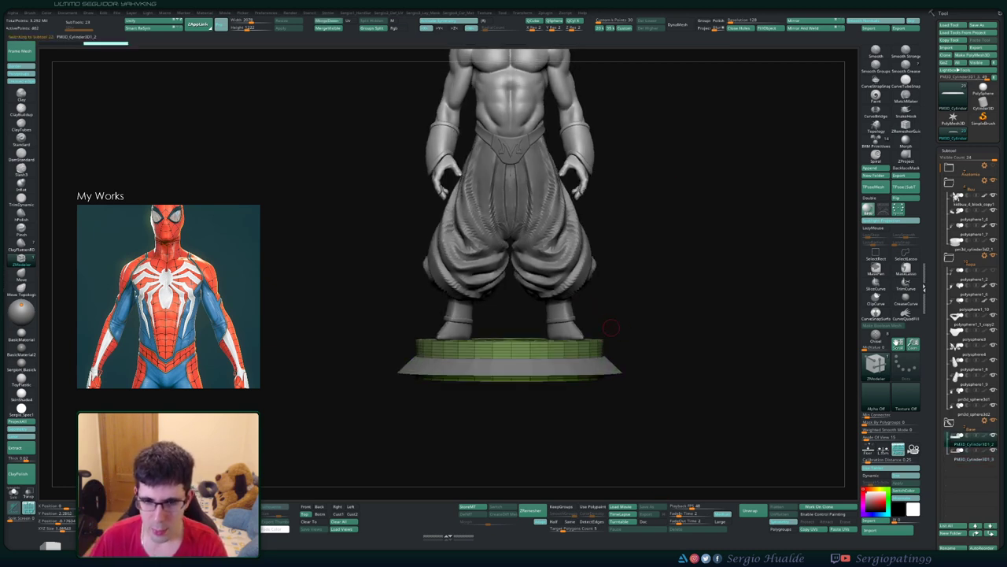
left_click(582, 346, "ctrl+shift")
key("f")
key("b")
key("z")
key("m")
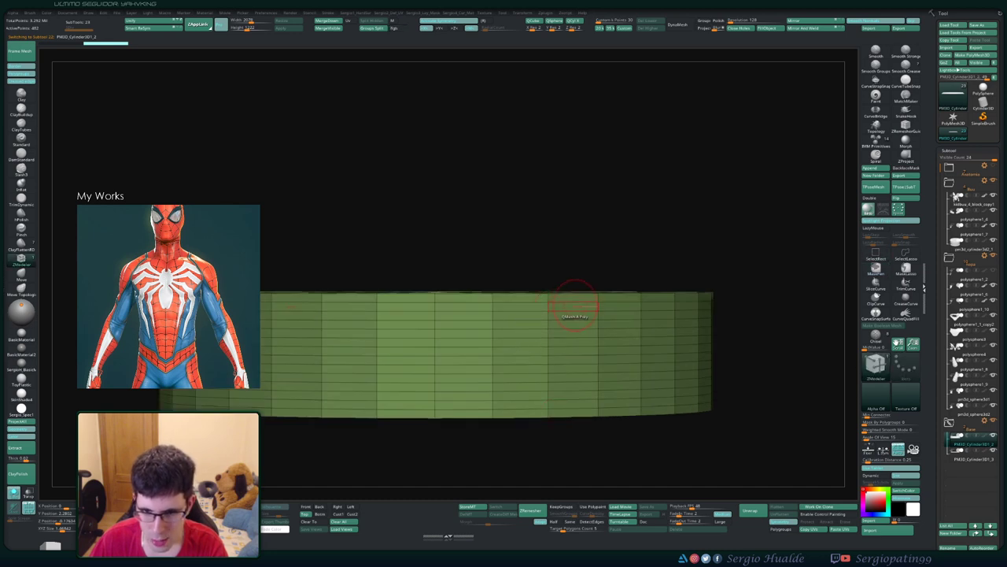
key("space")
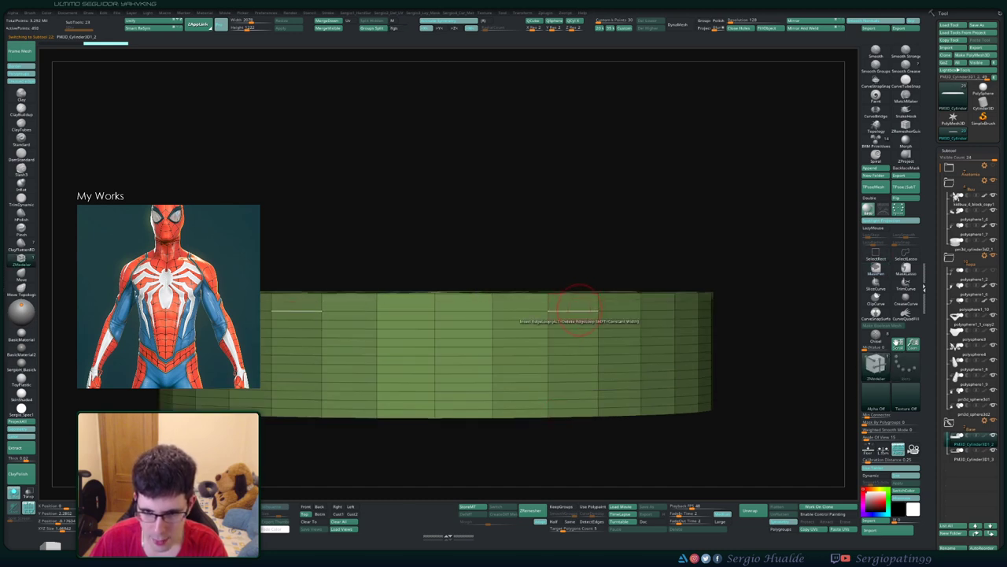
left_click(574, 346)
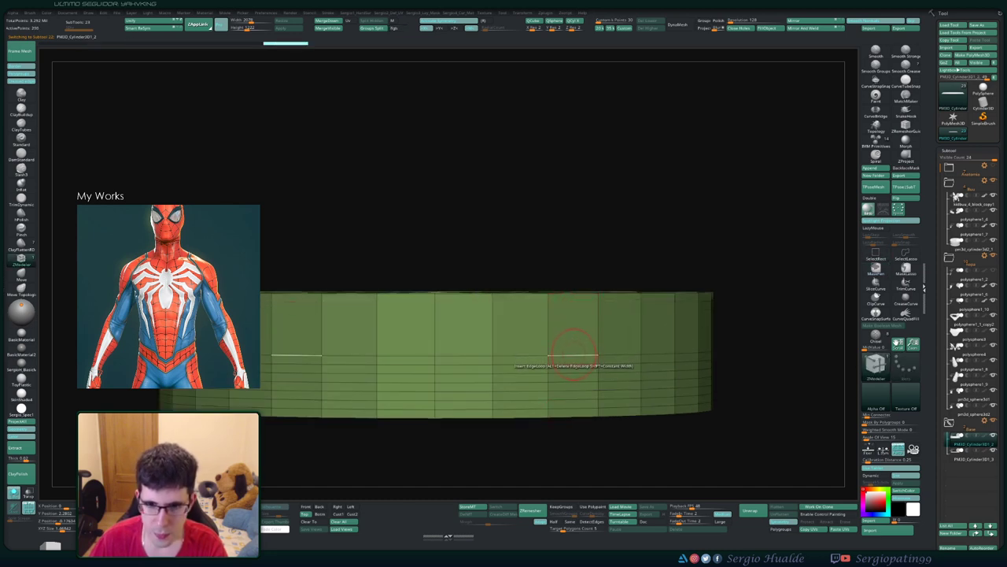
left_click(574, 366)
left_click(574, 376)
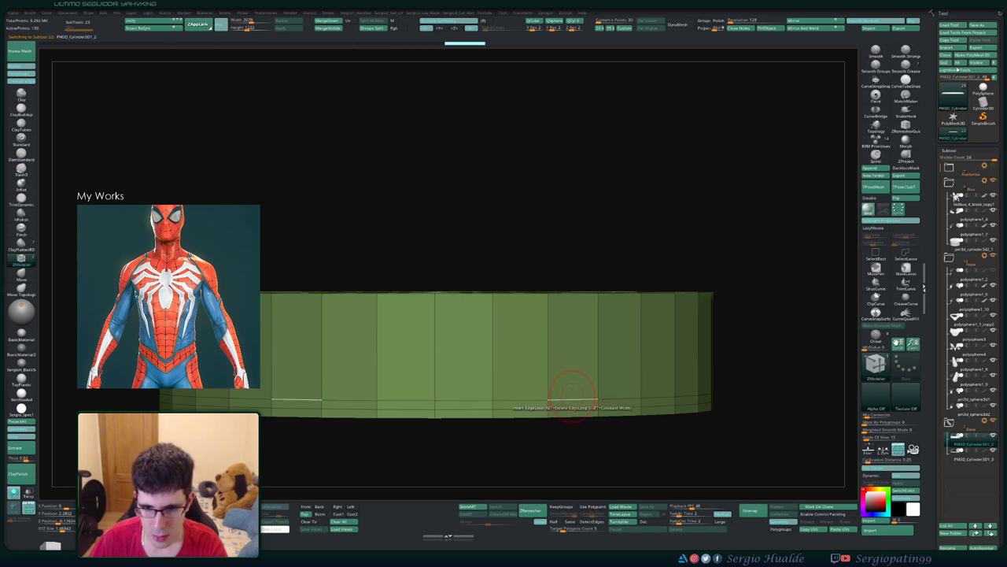
left_click(572, 401)
right_click_drag(572, 403, 573, 363)
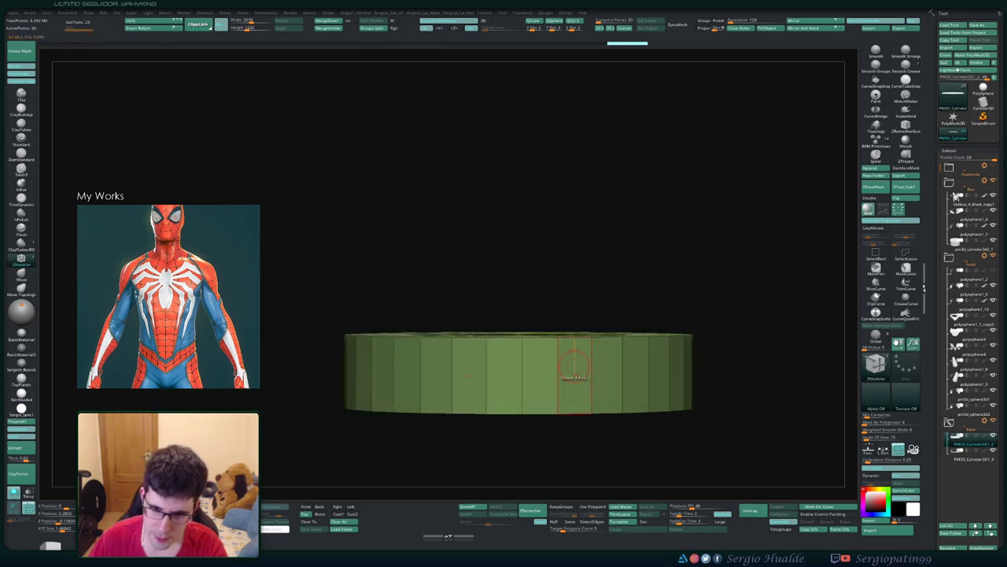
Step: Mask the base's lower part and raise its unmasked top with the Transpose gizmo
key("shift+s")
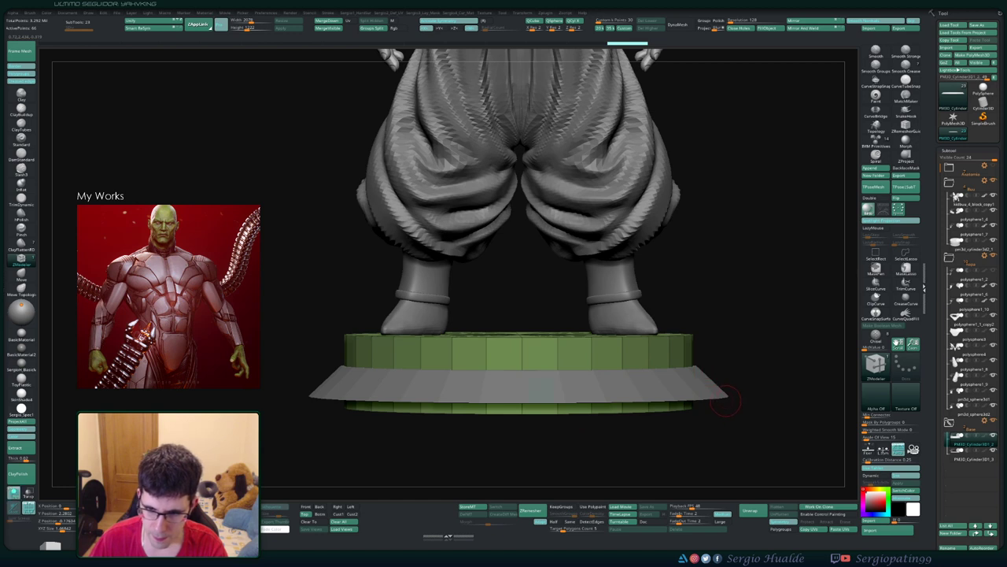
key("shift+s")
left_click_drag(763, 364, 312, 467, "ctrl")
key("w")
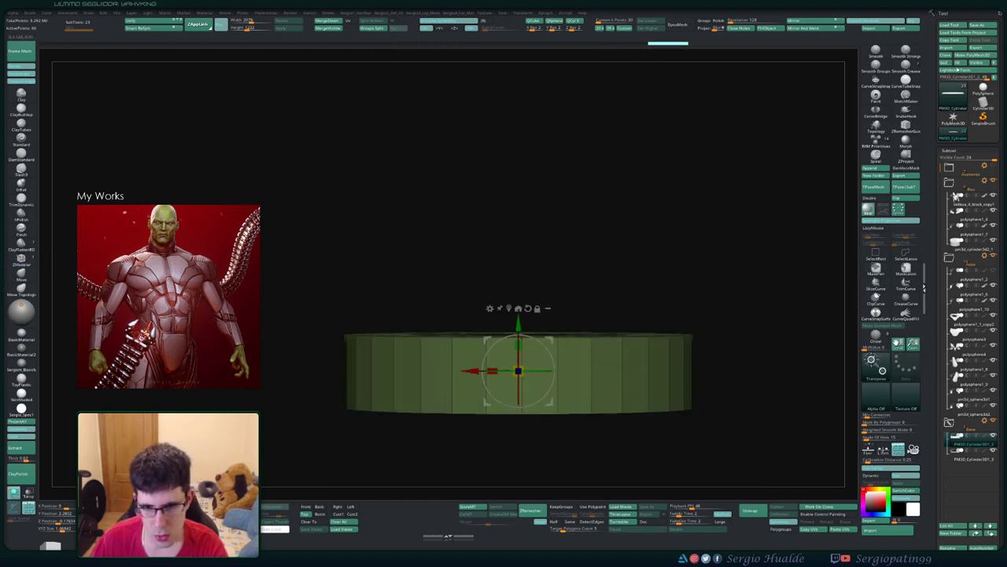
key("shift+s")
left_click_drag(518, 370, 518, 344, "alt")
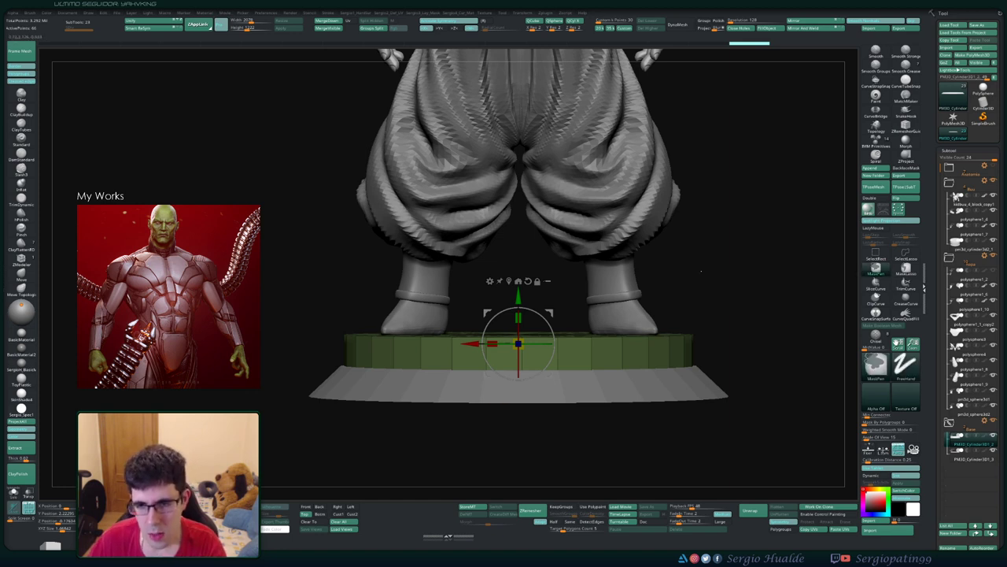
left_click_drag(518, 297, 518, 273)
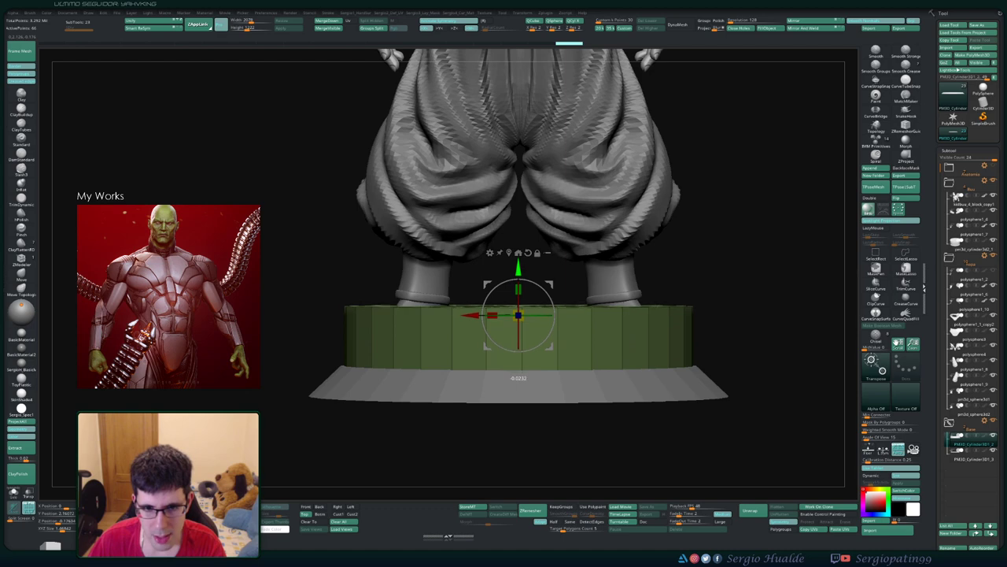
key("q")
mouse_move(771, 205)
left_mouse_down()
mouse_move(783, 259)
mouse_move(686, 270)
mouse_move(695, 295)
mouse_move(676, 318)
mouse_move(731, 329)
left_mouse_up()
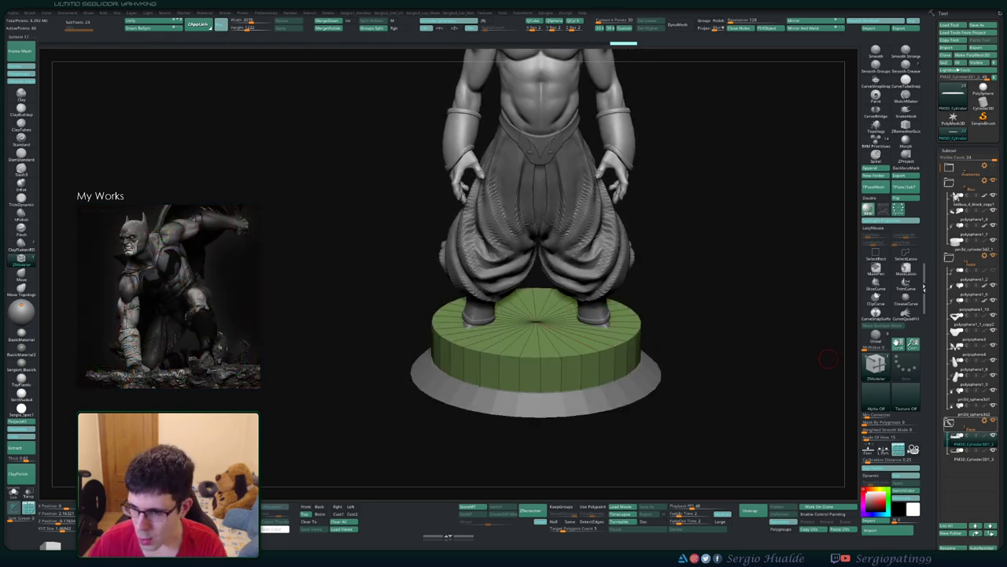
Step: Duplicate the base and DynaMesh it twice from the Retopology palette, declining to freeze subdivisions
key("ctrl+shift+d")
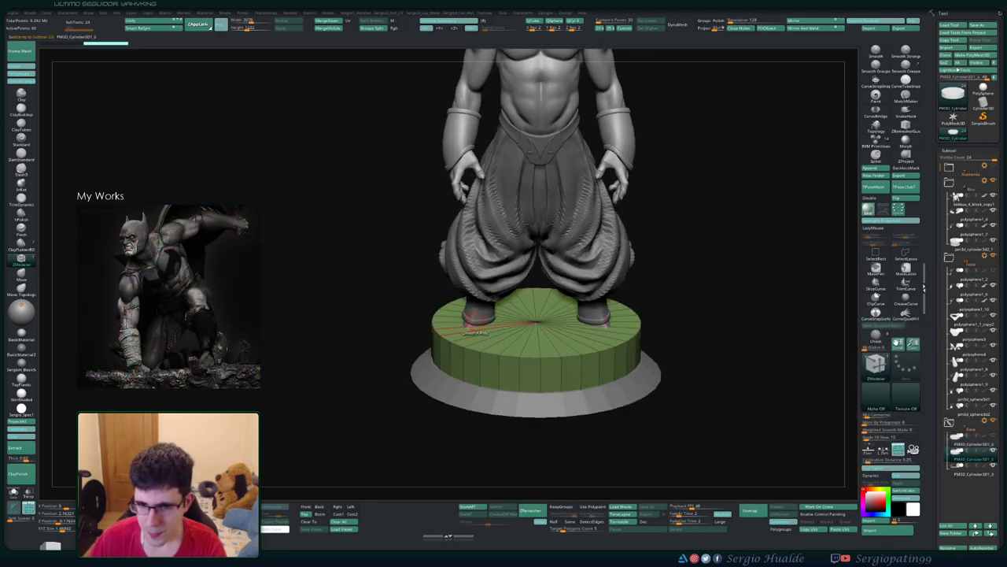
scroll(566, 355, "up", 2)
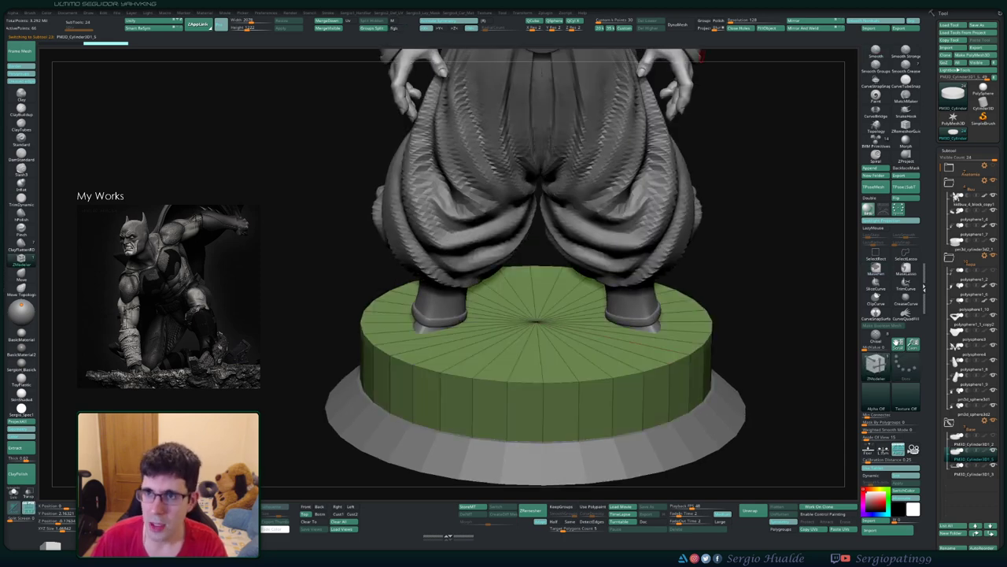
key("r")
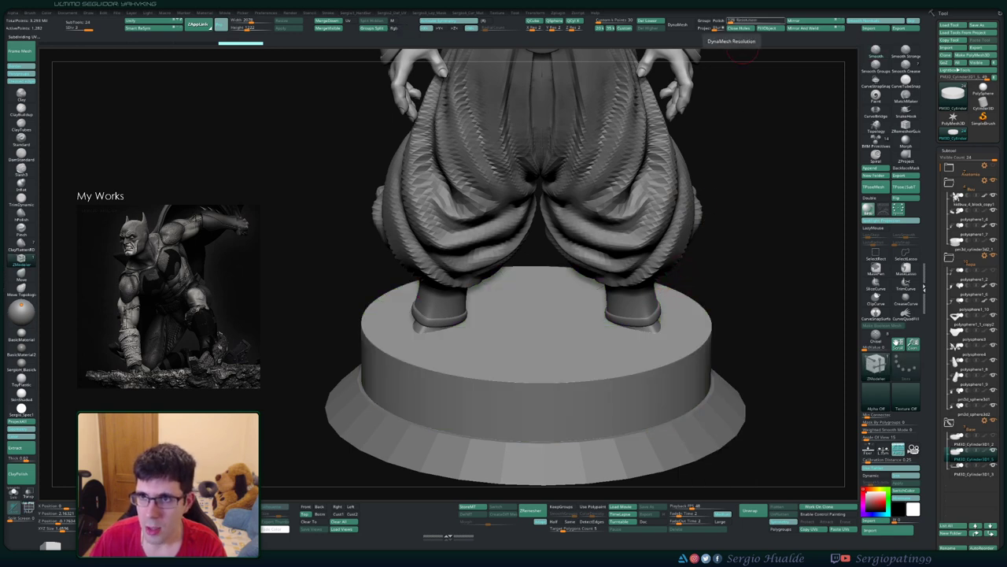
left_click(677, 25)
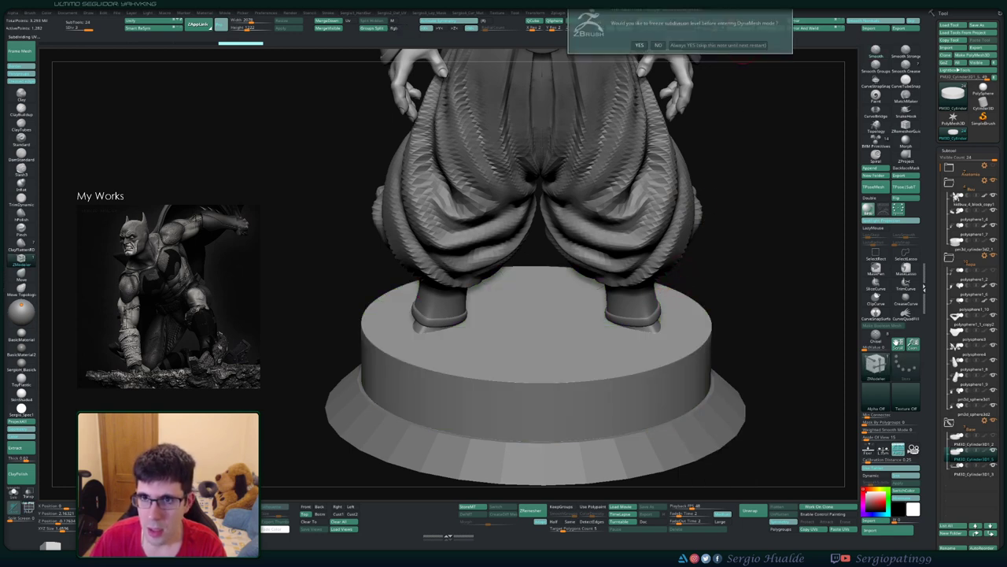
left_click(658, 45)
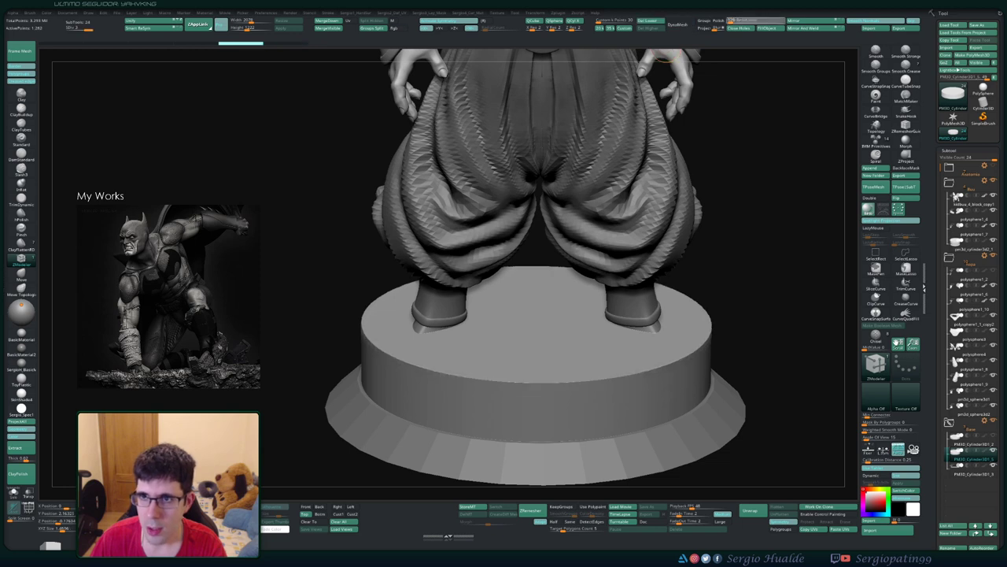
left_click(677, 24)
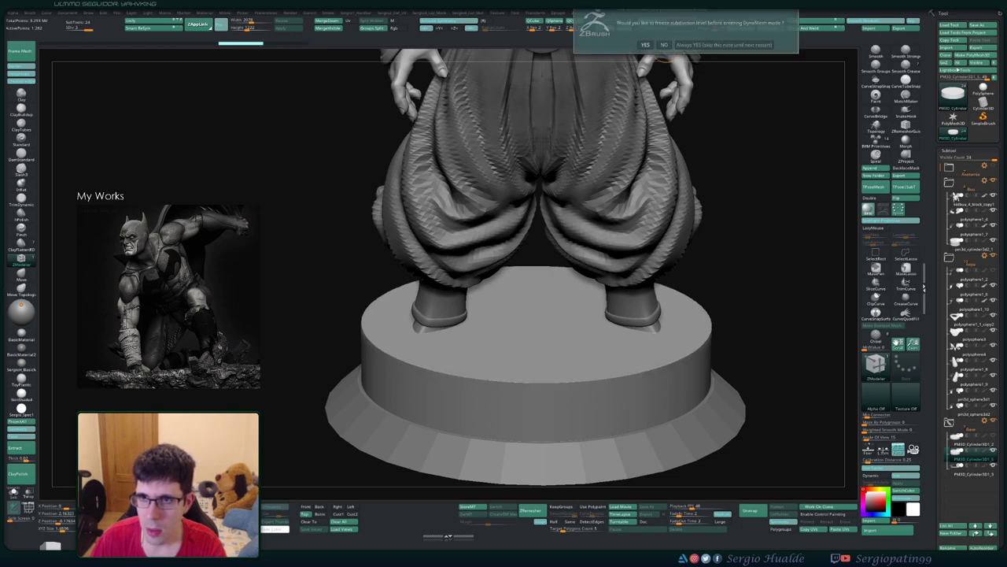
left_click(665, 45)
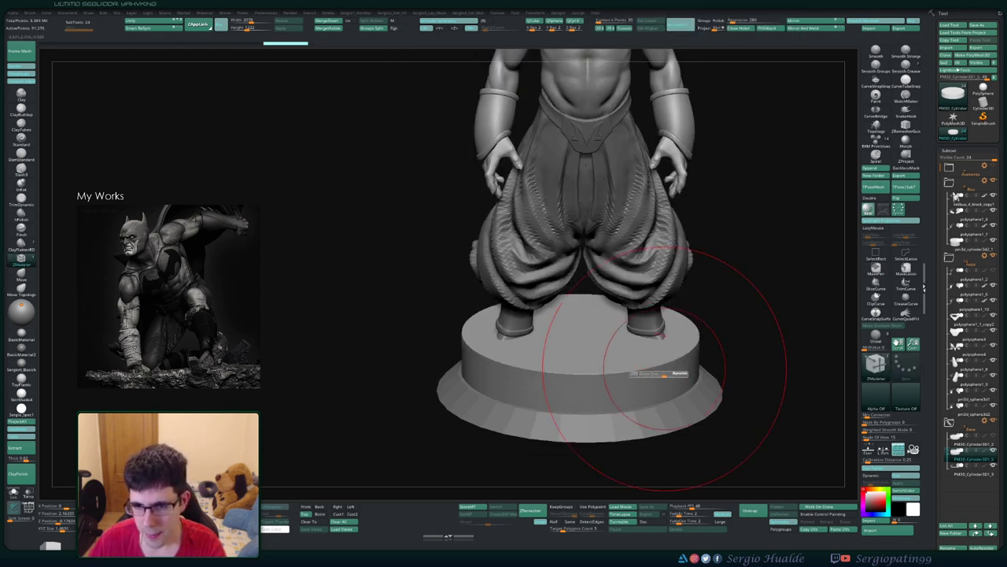
Step: Orbit down over the base to view the foot imprints from above
right_click_drag(581, 339, 634, 319)
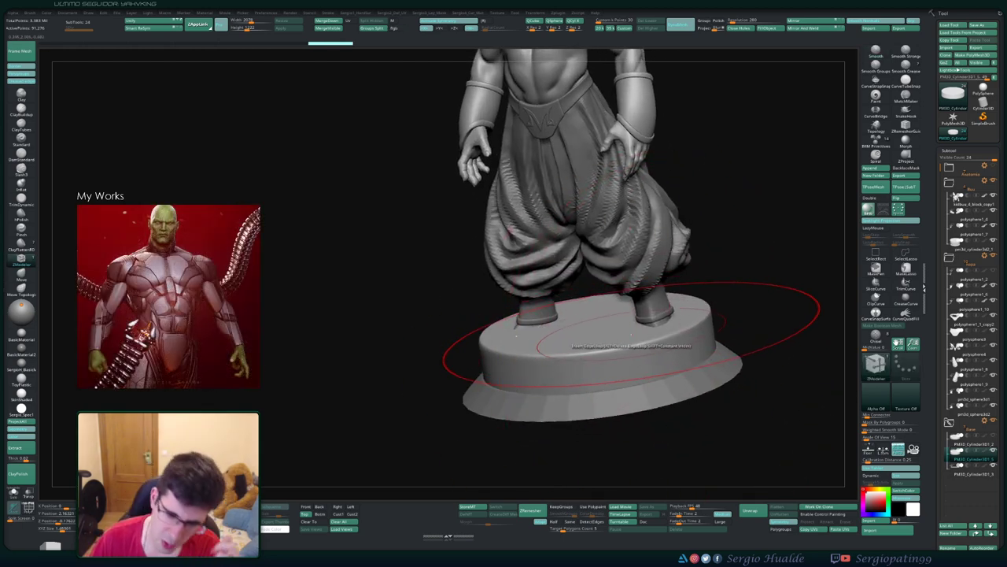
mouse_move(631, 323)
right_mouse_down()
mouse_move(636, 387)
mouse_move(635, 339)
mouse_move(630, 360)
right_mouse_up()
Step: Switch between the full figure and the isolated top base disc to compare the feet against it
key("shift+ctrl+s")
right_click_drag(651, 326, 637, 355)
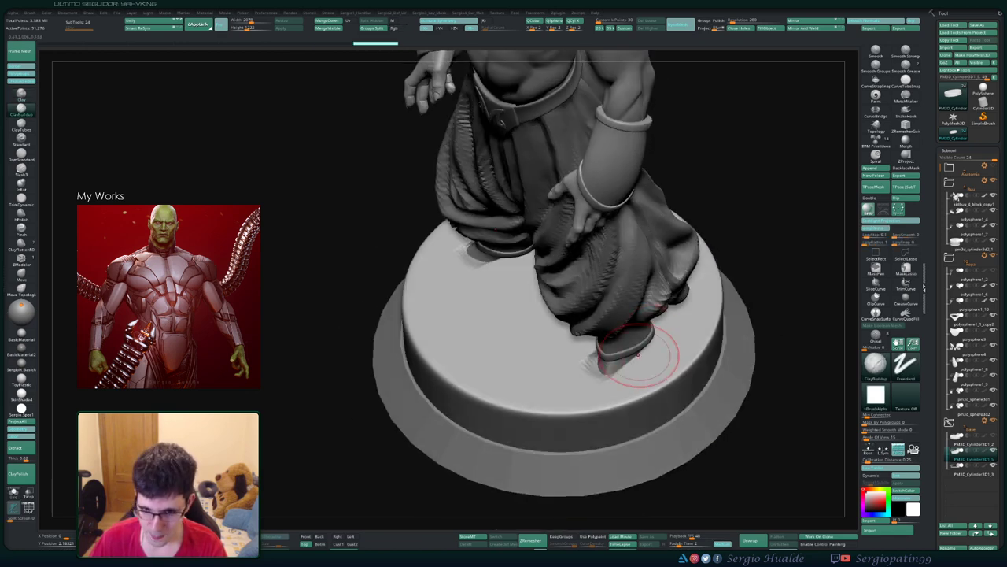
left_click(627, 358, "ctrl+shift")
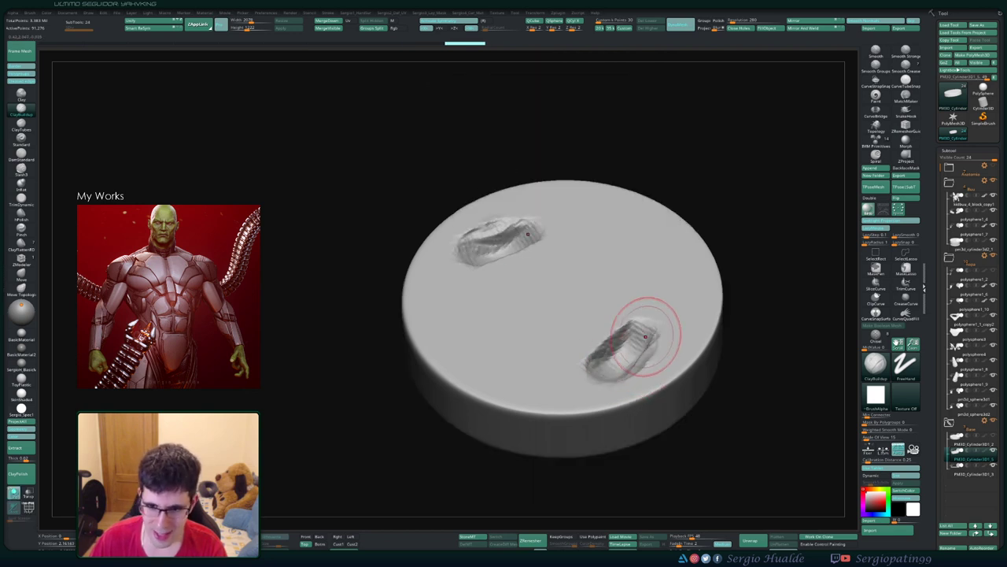
key("ctrl+z")
mouse_move(631, 357)
right_mouse_down()
mouse_move(617, 381)
mouse_move(652, 382)
right_mouse_up()
left_click(653, 395, "ctrl+shift")
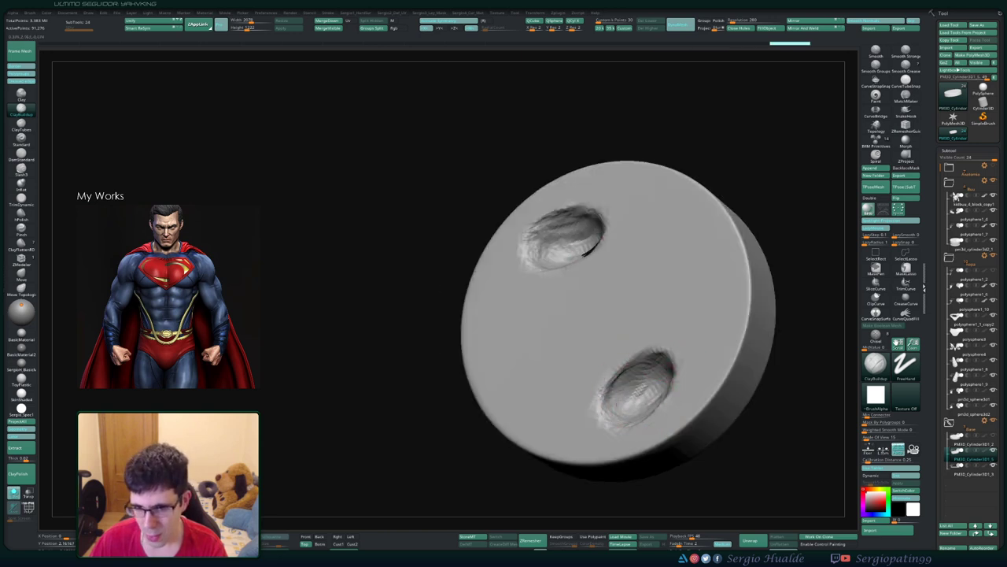
Step: Inspect the isolated disc and the whole model from several angles around the feet
mouse_move(642, 393)
right_mouse_down()
mouse_move(668, 374)
mouse_move(618, 385)
right_mouse_up()
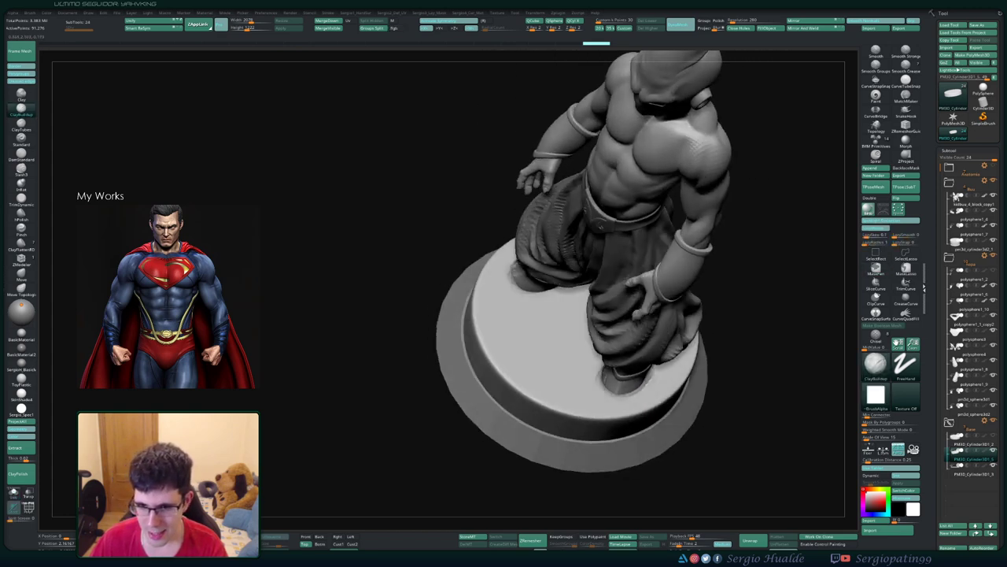
key("ctrl+shift+s")
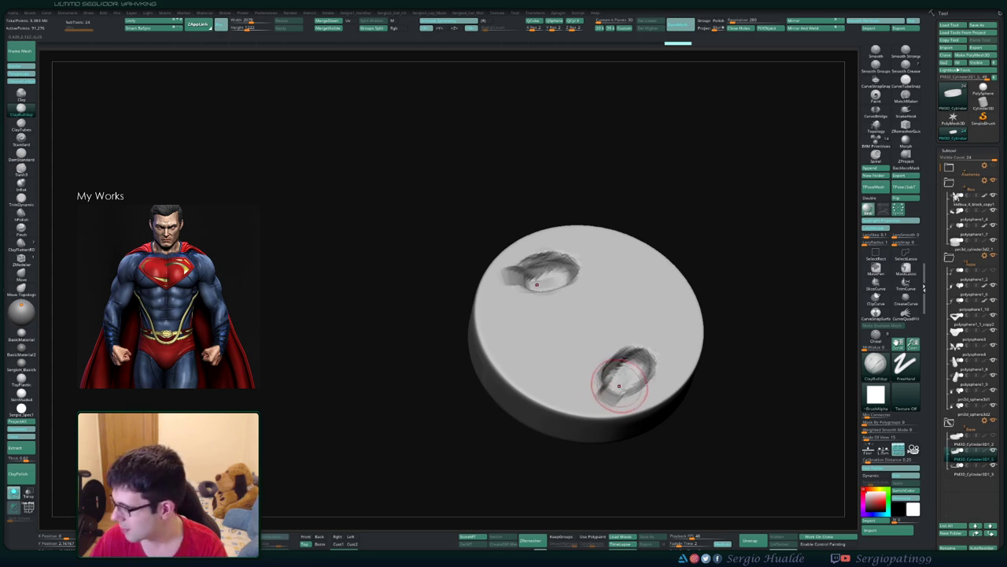
right_click_drag(619, 386, 622, 347)
key("ctrl+shift+s")
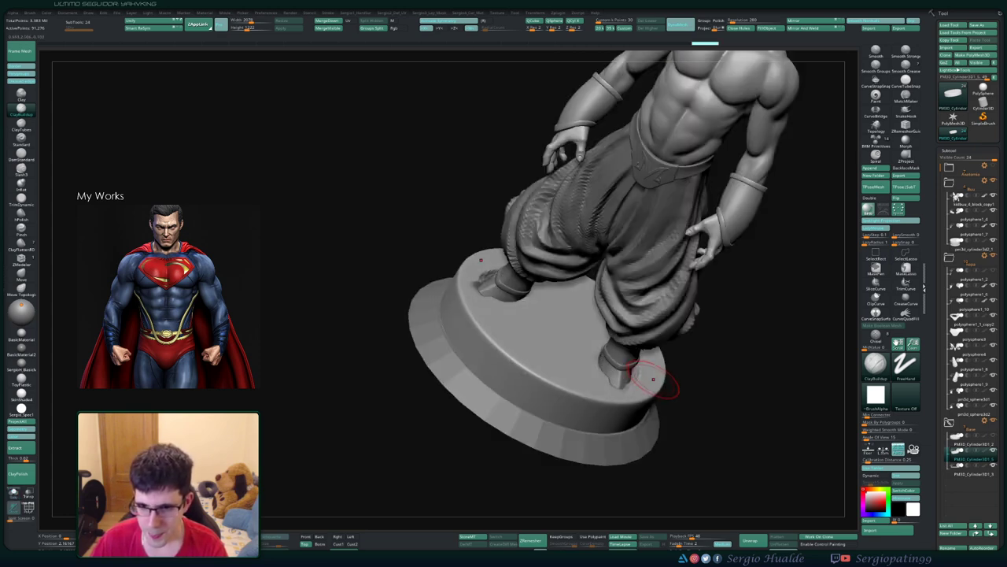
right_click_drag(630, 386, 582, 385)
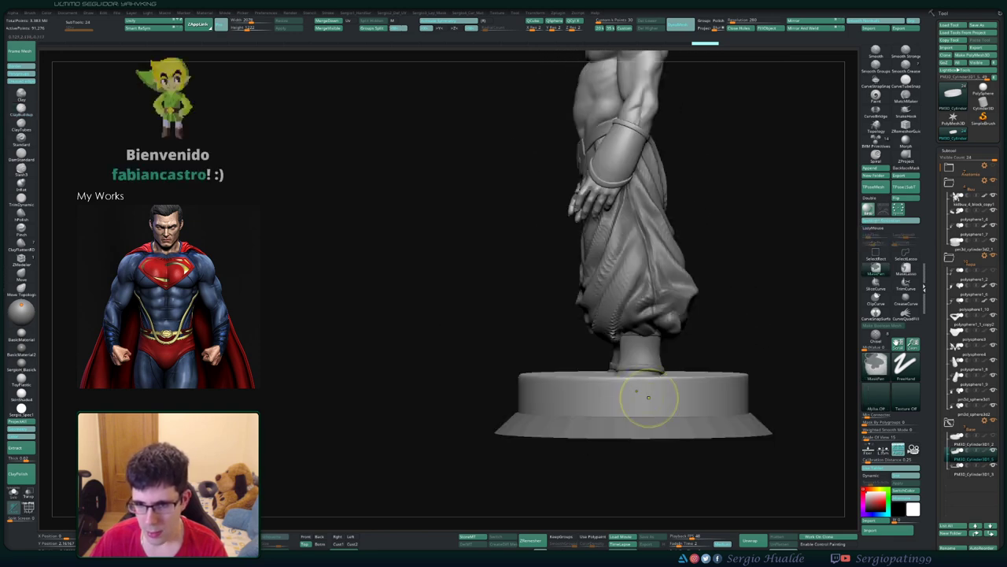
mouse_move(648, 398)
right_mouse_down()
mouse_move(614, 394)
mouse_move(646, 378)
mouse_move(669, 331)
mouse_move(693, 384)
mouse_move(659, 322)
right_mouse_up()
left_click(685, 378, "ctrl+shift")
Step: Bring the figure back and enable Transparency with the move gizmo on the base
key("b")
key("c")
key("b")
left_click(657, 326, "ctrl+shift")
key("w")
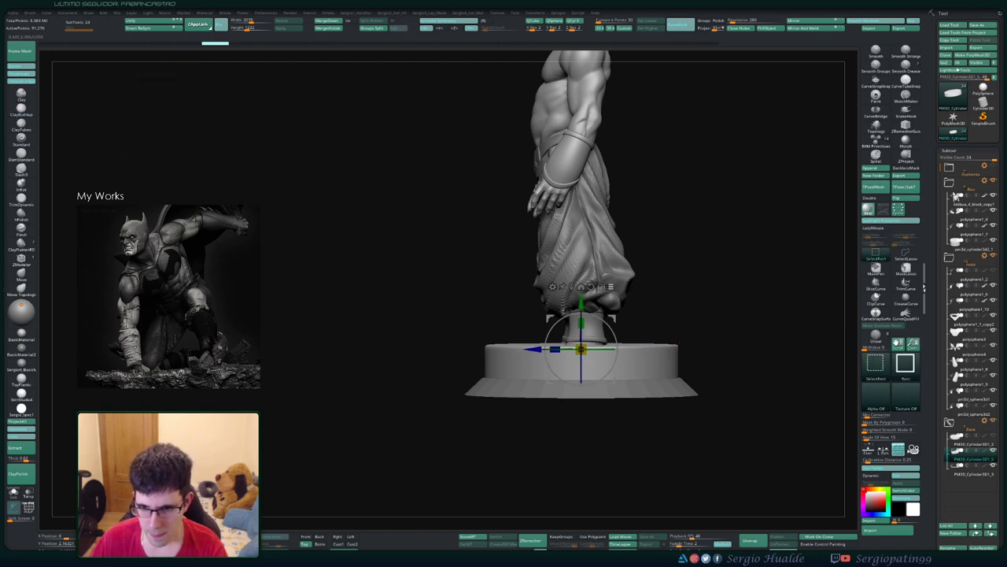
key("ctrl+shift+t")
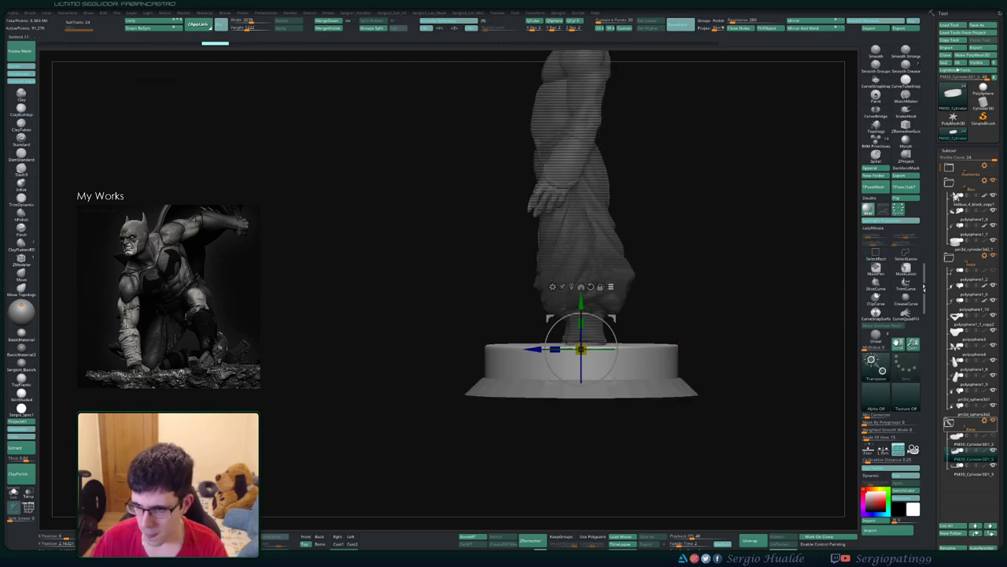
left_click(875, 363)
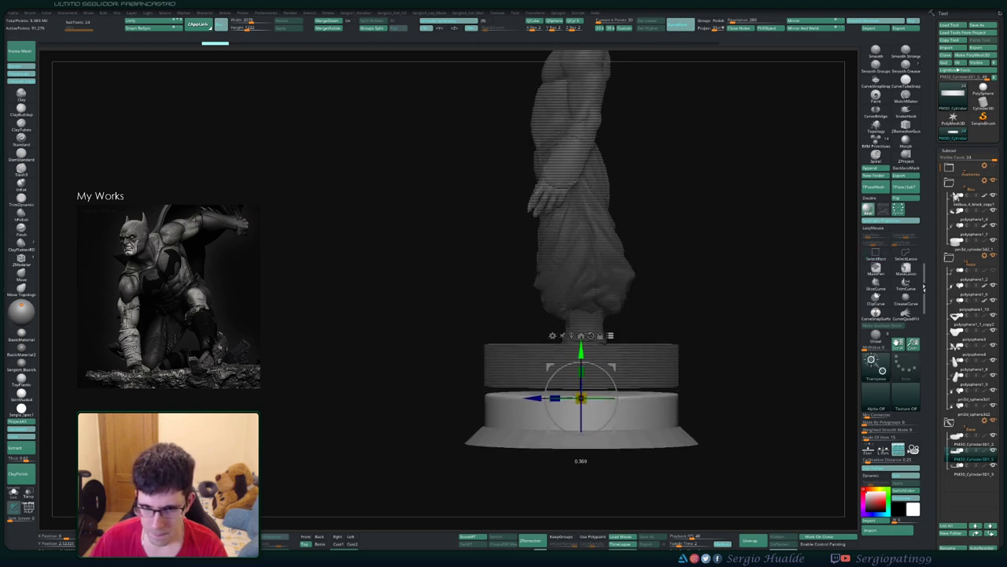
Step: Nudge the top base disc slightly down under the feet and check it from several angles
key("ctrl+shift")
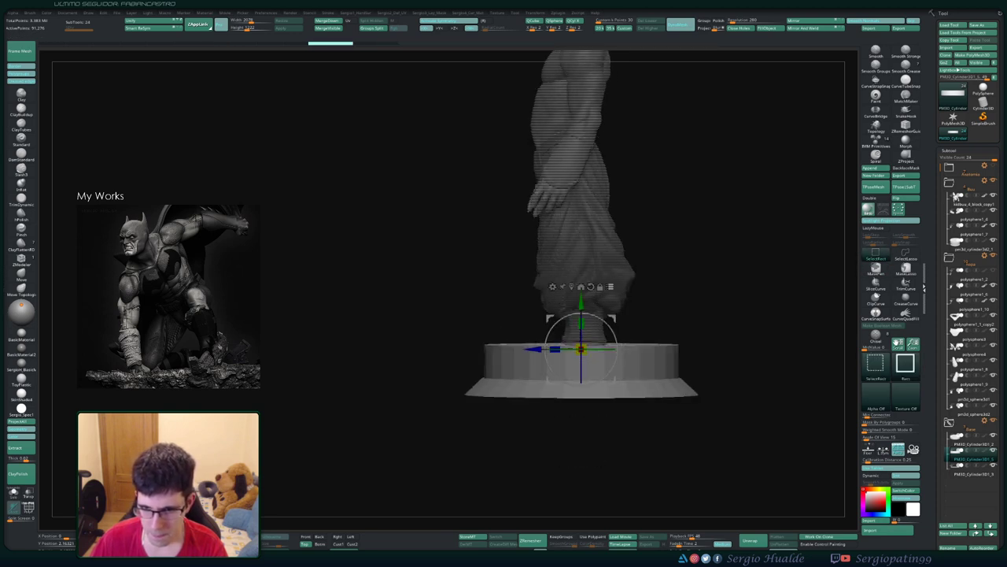
left_click_drag(581, 301, 580, 319)
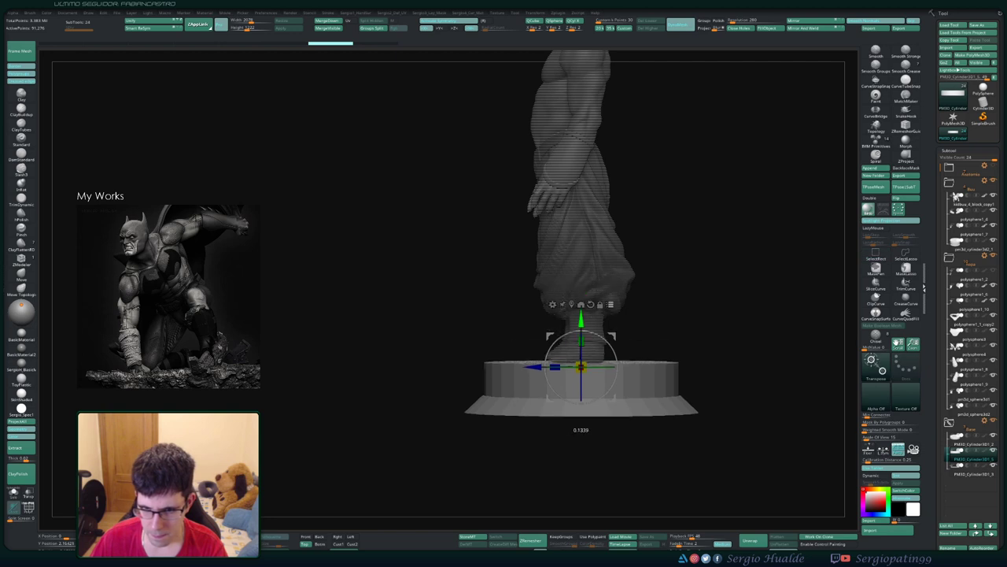
right_click_drag(580, 370, 581, 347, "ctrl")
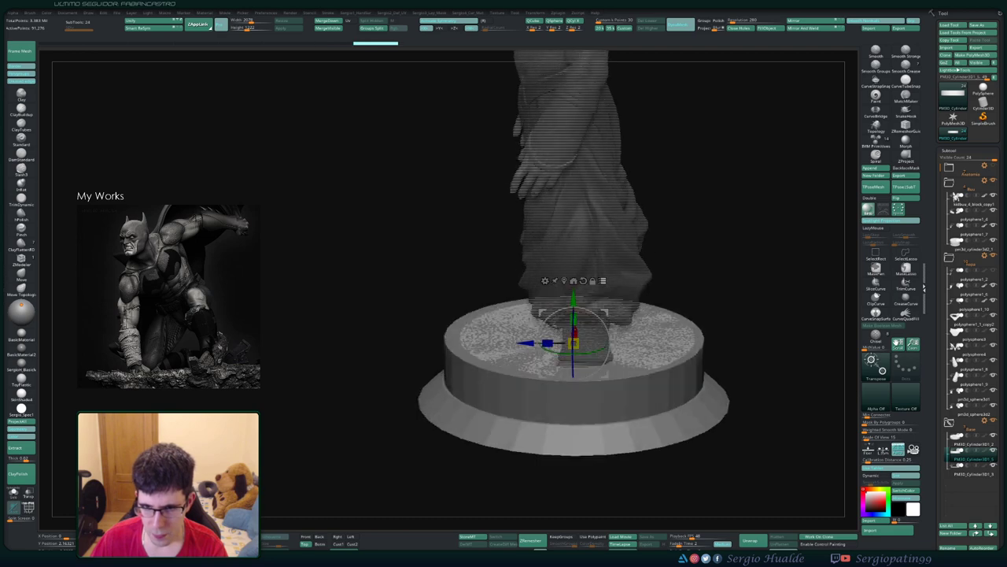
mouse_move(583, 354)
right_mouse_down()
mouse_move(582, 394)
mouse_move(551, 369)
right_mouse_up()
right_click_drag(614, 346, 615, 370, "ctrl")
left_click_drag(589, 329, 591, 329)
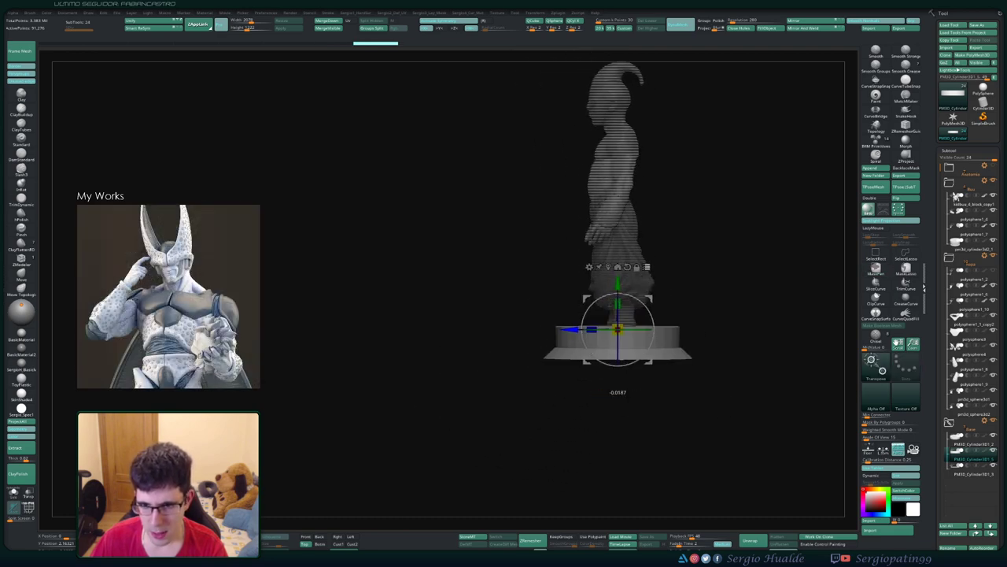
right_click_drag(590, 329, 708, 309)
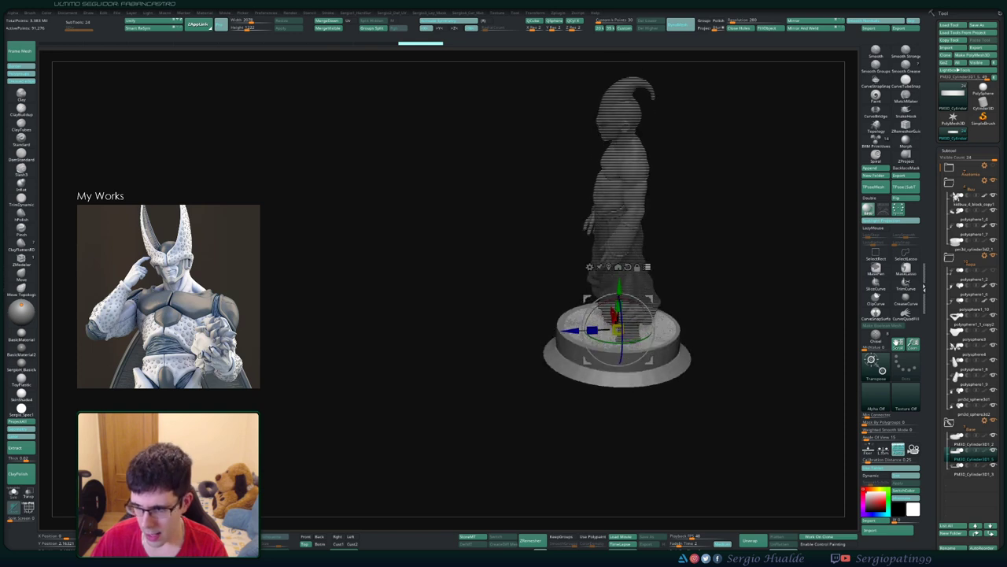
key("q")
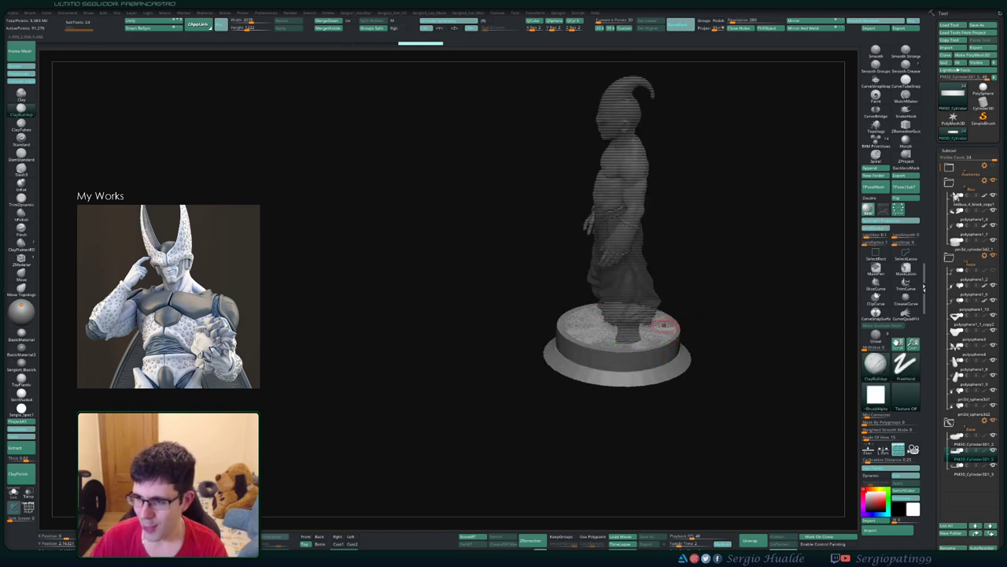
Step: Turn off Transparency and build up ClayBuildup freehand lumps at both foot spots
mouse_move(643, 349)
right_mouse_down("alt")
mouse_move(625, 342)
mouse_move(661, 362)
right_mouse_up("alt")
right_click_drag(740, 370, 796, 383)
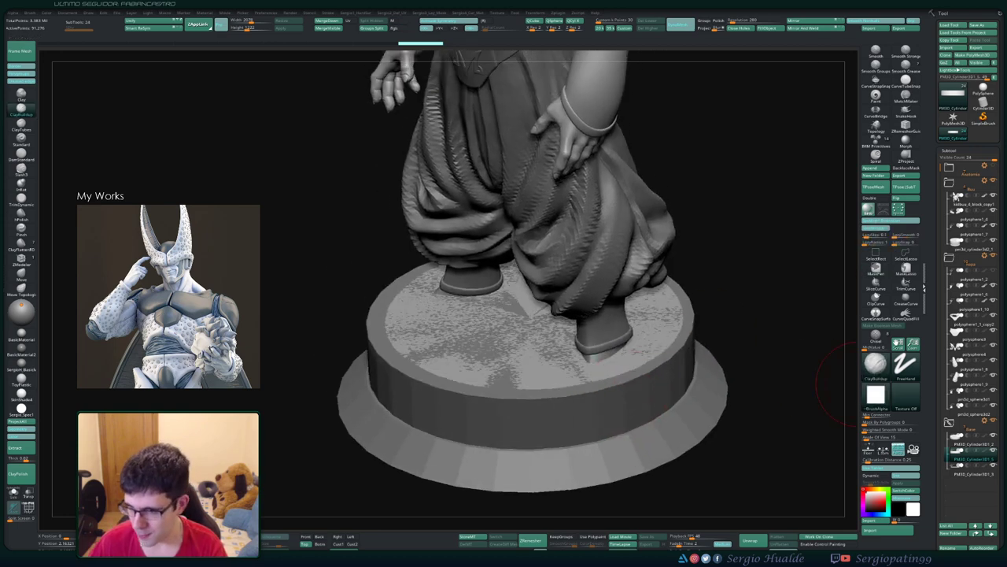
left_click(992, 438)
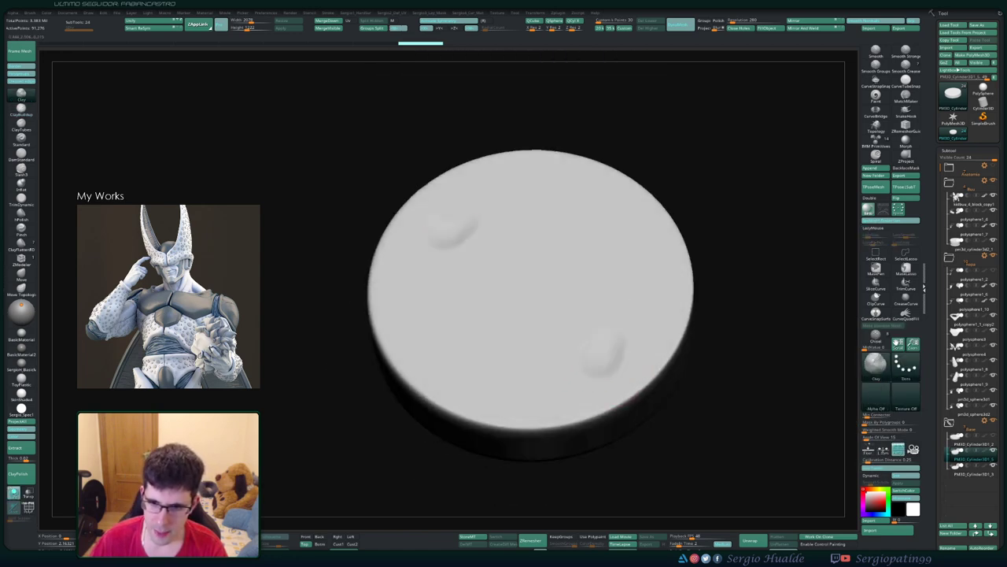
left_click(21, 108)
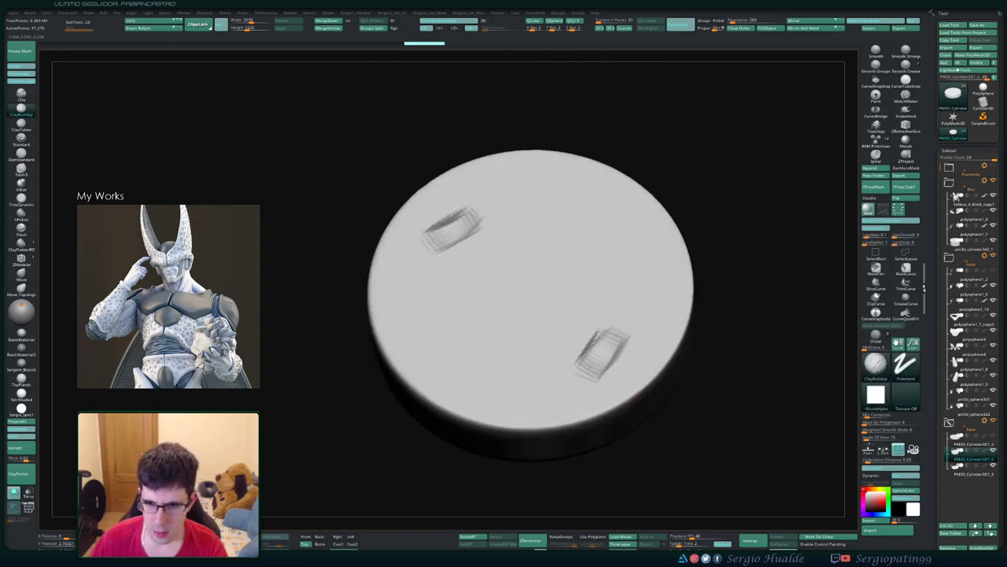
mouse_move(429, 237)
left_mouse_down()
mouse_move(496, 201)
mouse_move(496, 214)
mouse_move(488, 209)
left_mouse_up()
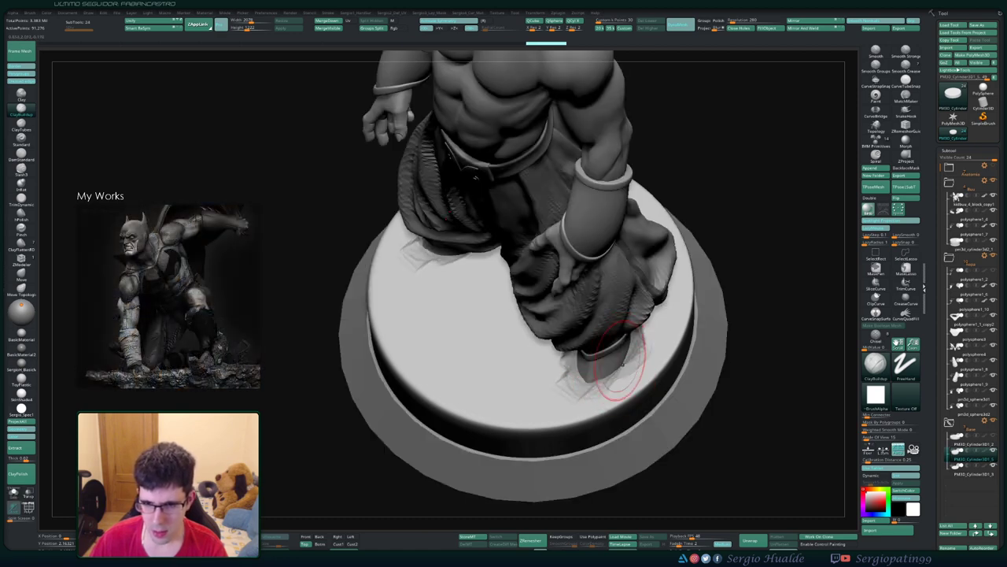
mouse_move(621, 358)
right_mouse_down()
mouse_move(607, 333)
mouse_move(575, 379)
right_mouse_up()
left_click(596, 370, "ctrl+shift")
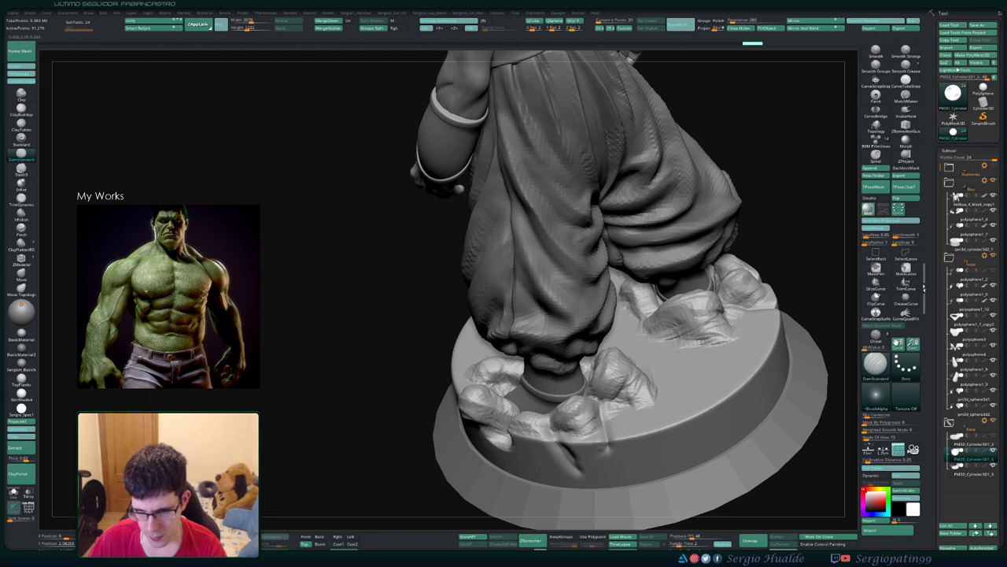
Step: Sculpt rubble rocks with ClayBuildup, flatten facets with TrimDynamic, then switch to DamStandard for cracks
key("b")
key("c")
key("b")
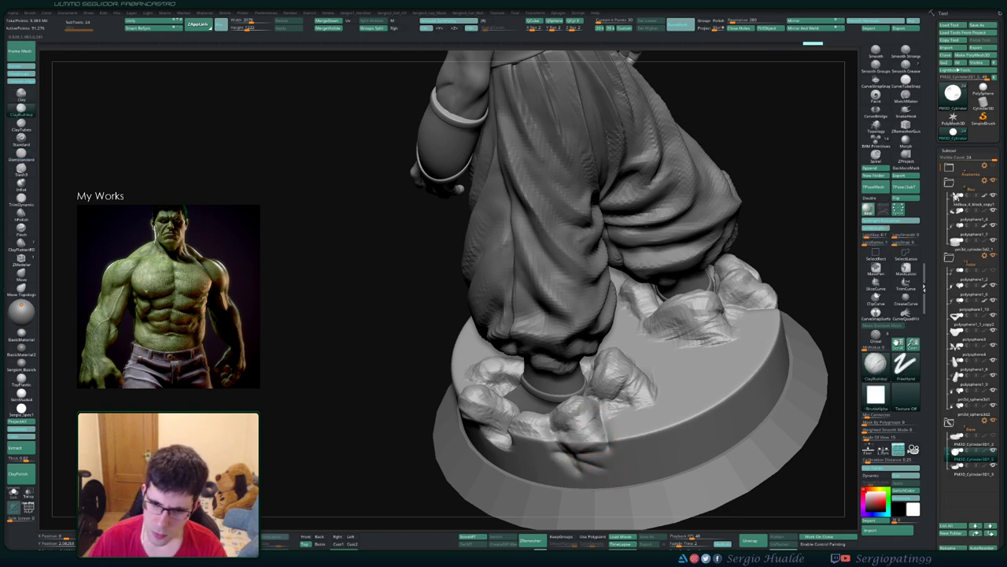
key("b")
key("t")
key("d")
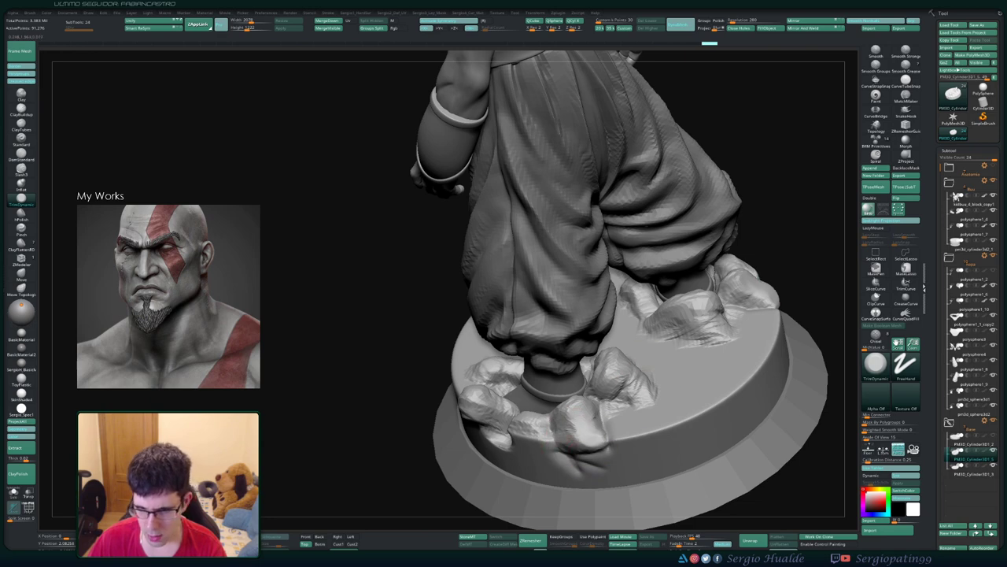
mouse_move(622, 370)
right_mouse_down()
mouse_move(629, 363)
mouse_move(652, 377)
mouse_move(658, 313)
right_mouse_up()
key("b")
key("d")
key("s")
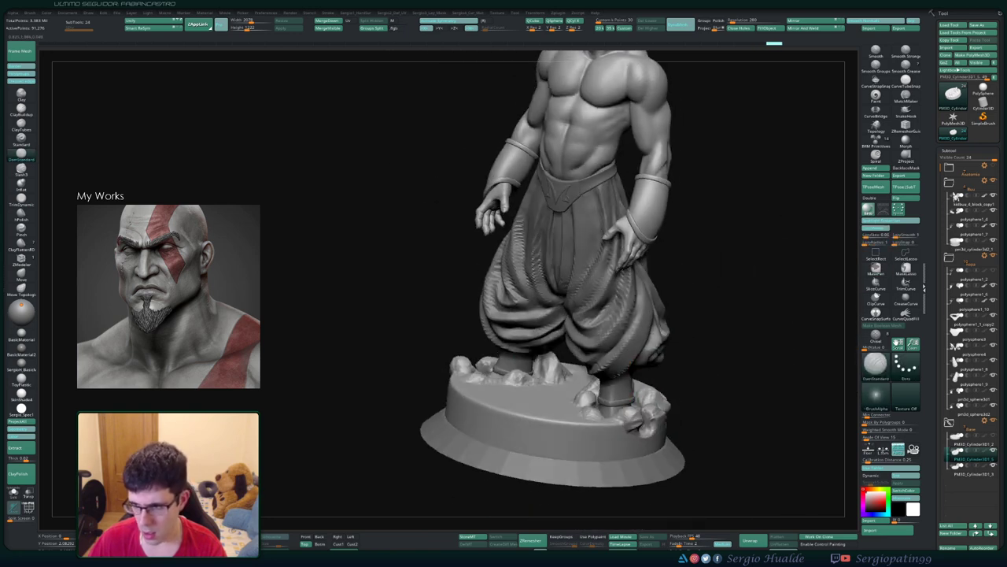
Step: Inflate the front-left rock of the rubble base so it becomes larger and more bulbous
mouse_move(596, 212)
right_mouse_down()
mouse_move(584, 353)
mouse_move(521, 411)
mouse_move(567, 427)
mouse_move(567, 360)
right_mouse_up()
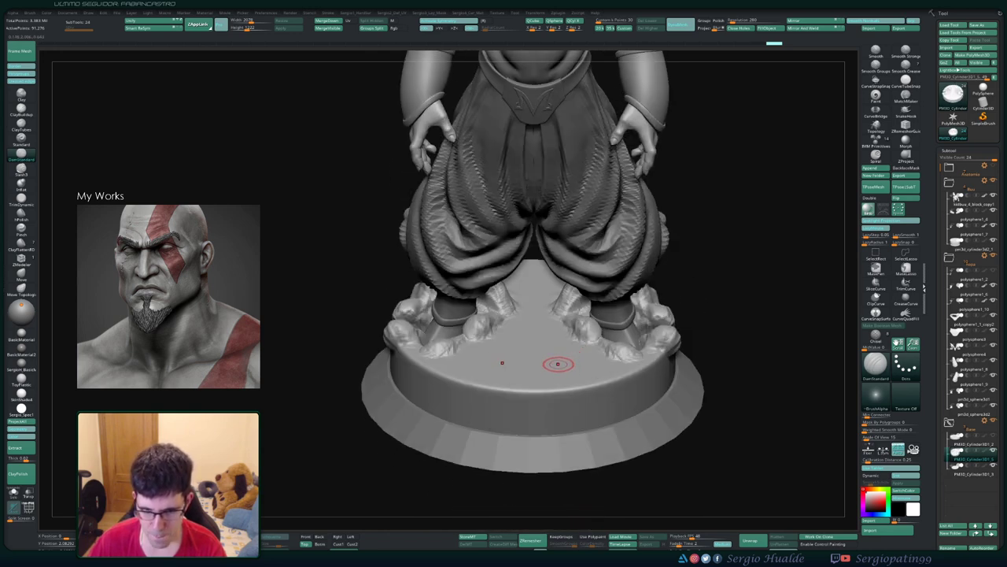
key("f")
right_click_drag(555, 372, 600, 370)
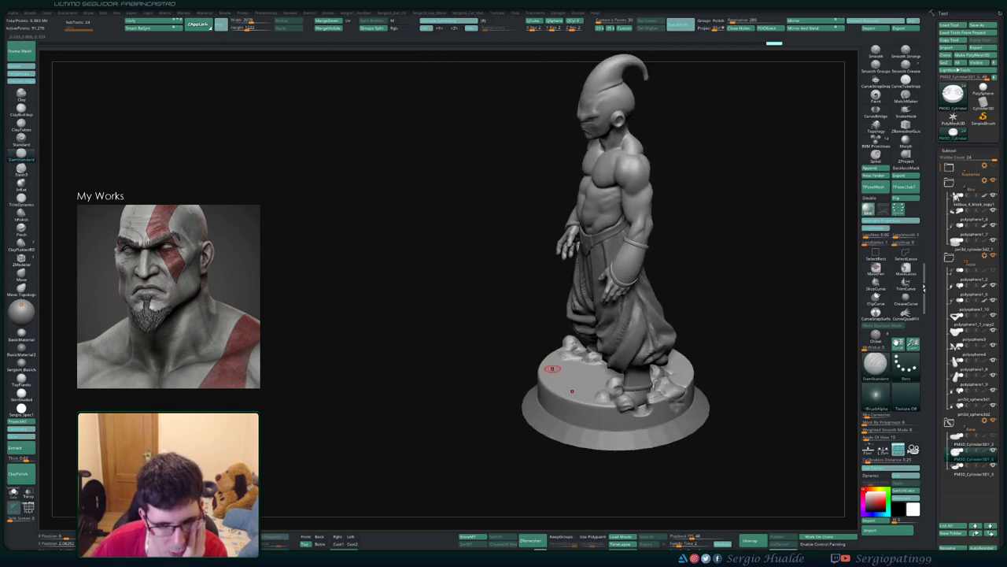
mouse_move(550, 449)
right_mouse_down()
mouse_move(586, 445)
mouse_move(547, 440)
mouse_move(544, 469)
right_mouse_up()
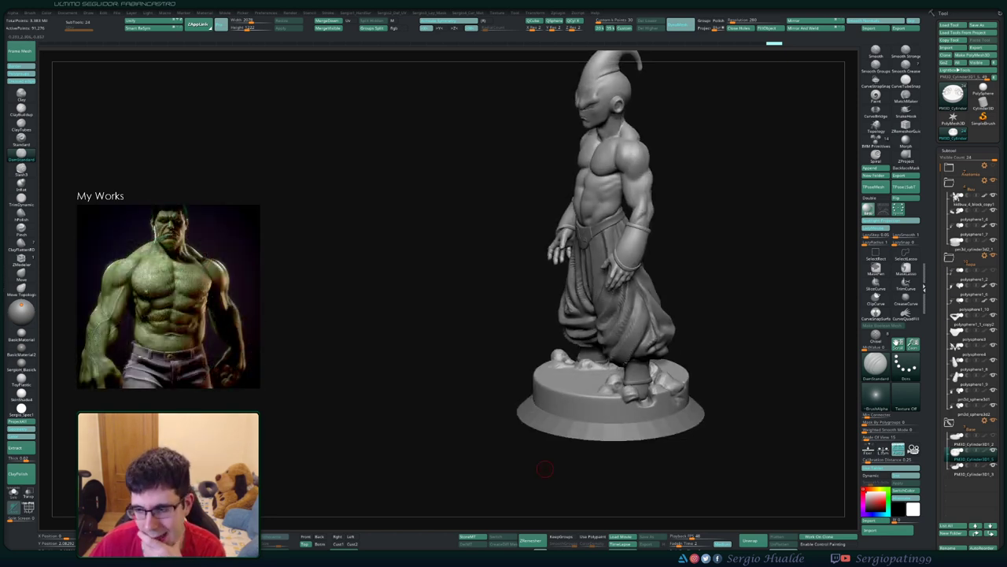
mouse_move(555, 420)
right_mouse_down()
mouse_move(540, 410)
mouse_move(553, 382)
right_mouse_up()
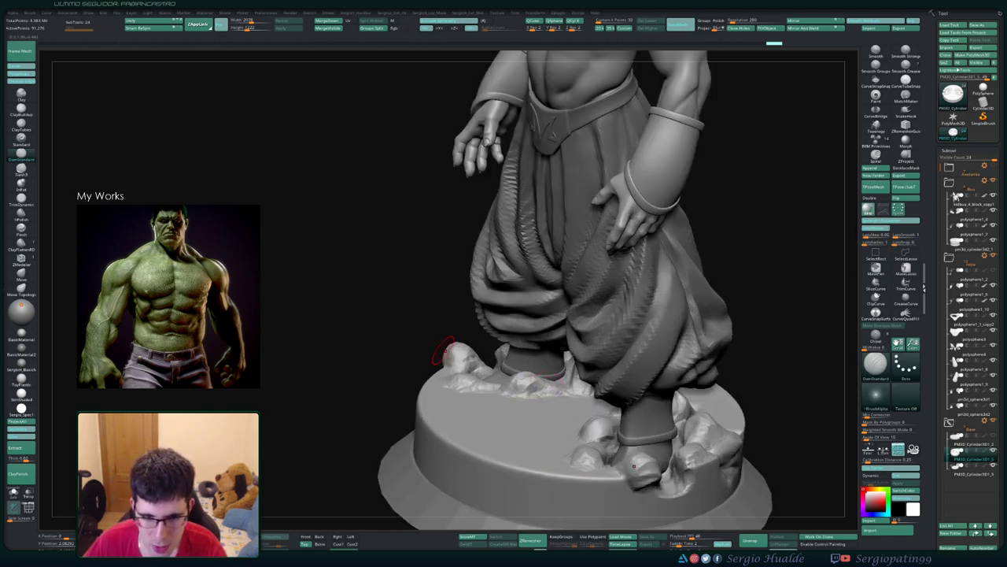
left_click_drag(462, 359, 470, 375)
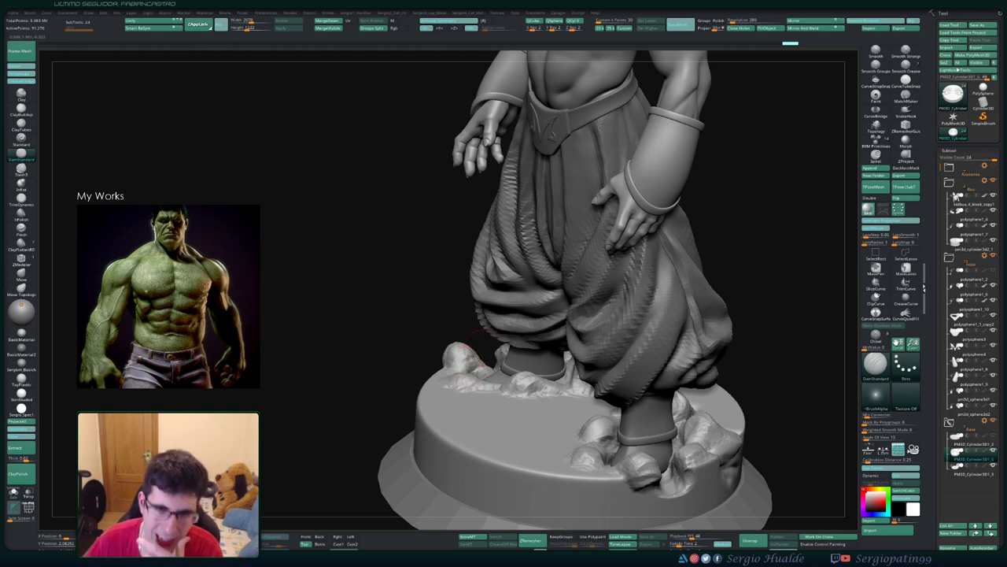
key("f")
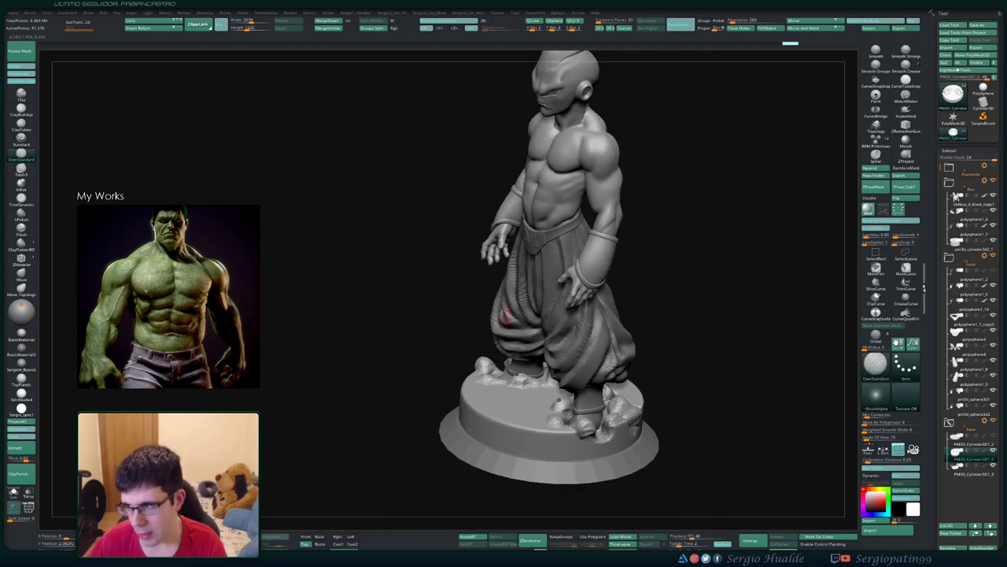
mouse_move(535, 370)
right_mouse_down()
mouse_move(546, 362)
mouse_move(554, 374)
mouse_move(621, 284)
mouse_move(716, 283)
mouse_move(573, 334)
right_mouse_up()
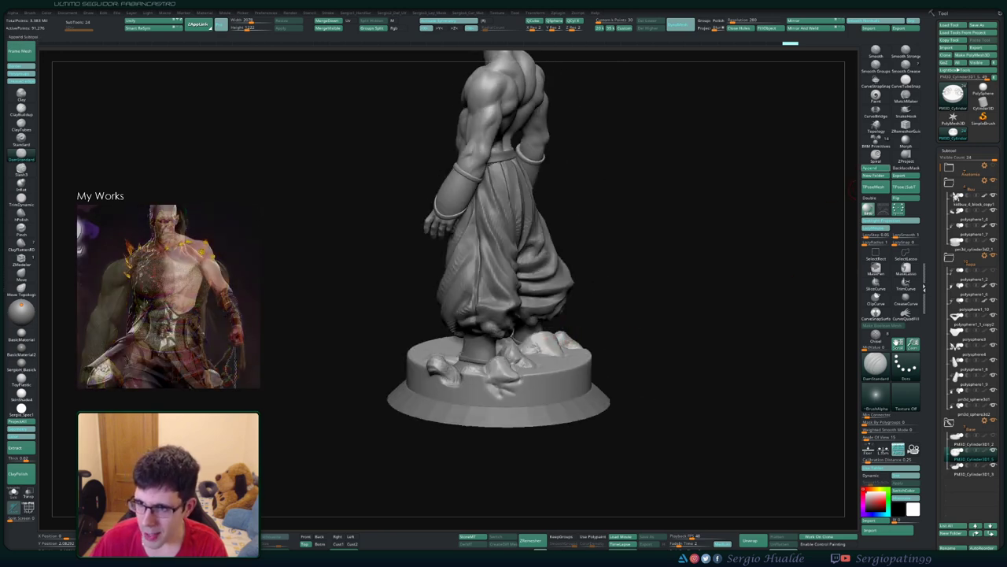
Step: Append a Sphere3D subtool and move it down below the figure with the Transpose gizmo
left_click(870, 167)
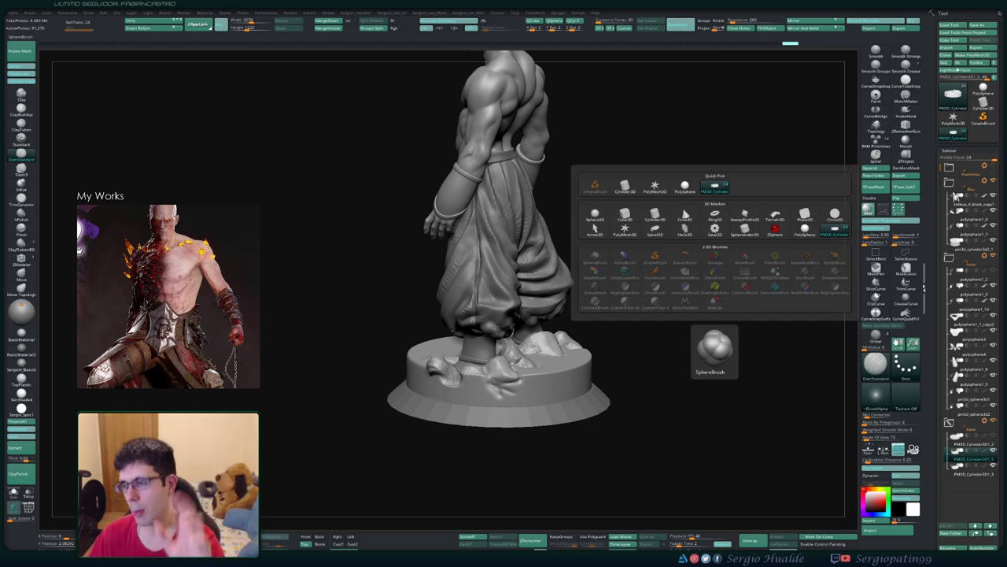
left_click(595, 214)
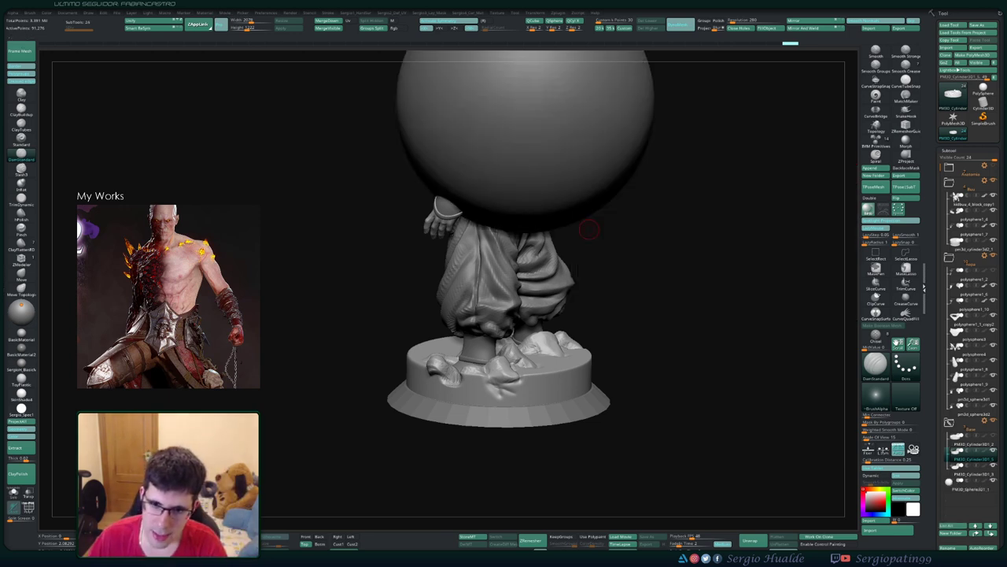
key("w")
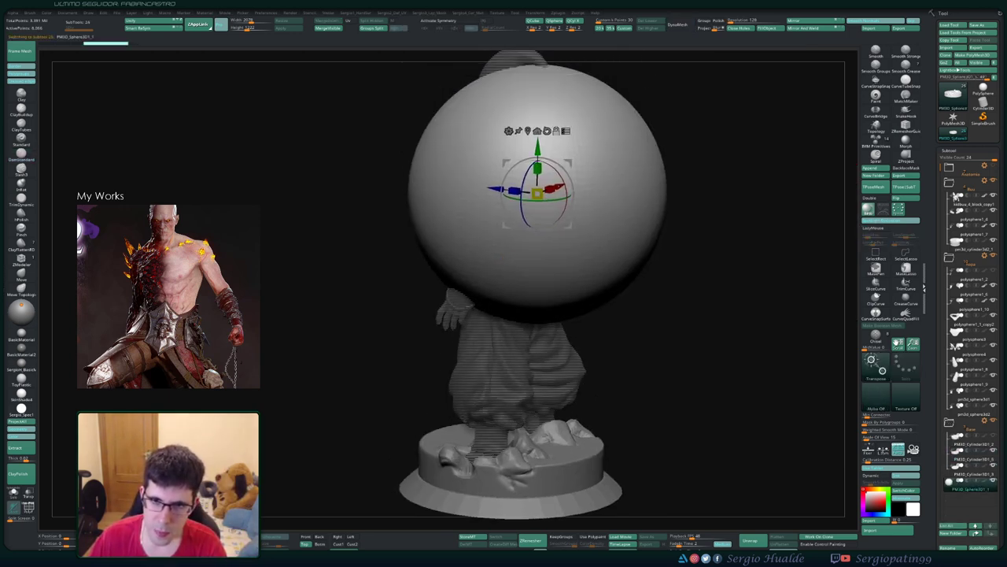
left_click_drag(537, 189, 536, 299)
key("ctrl+z")
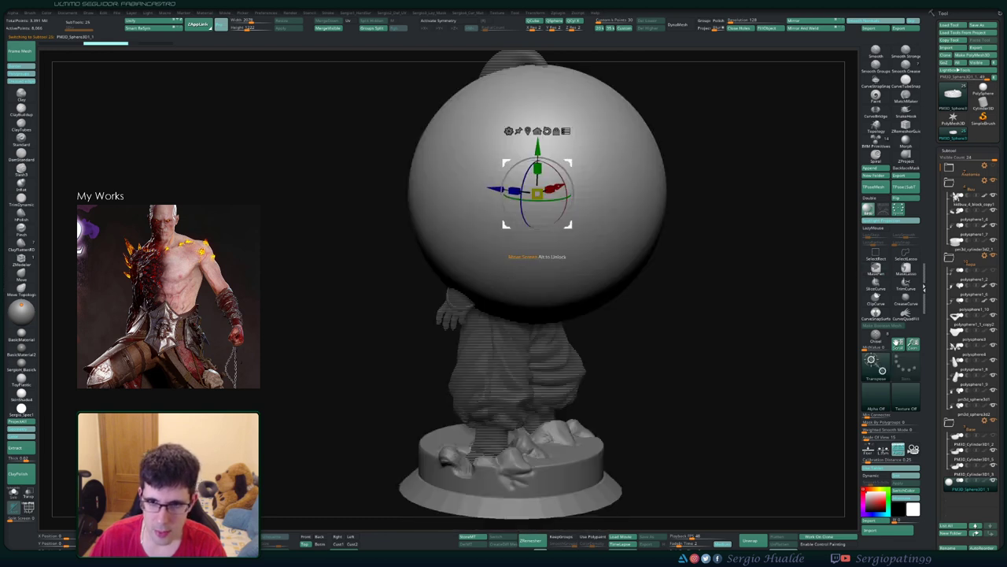
mouse_move(538, 193)
left_mouse_down()
mouse_move(533, 393)
mouse_move(511, 401)
left_mouse_up()
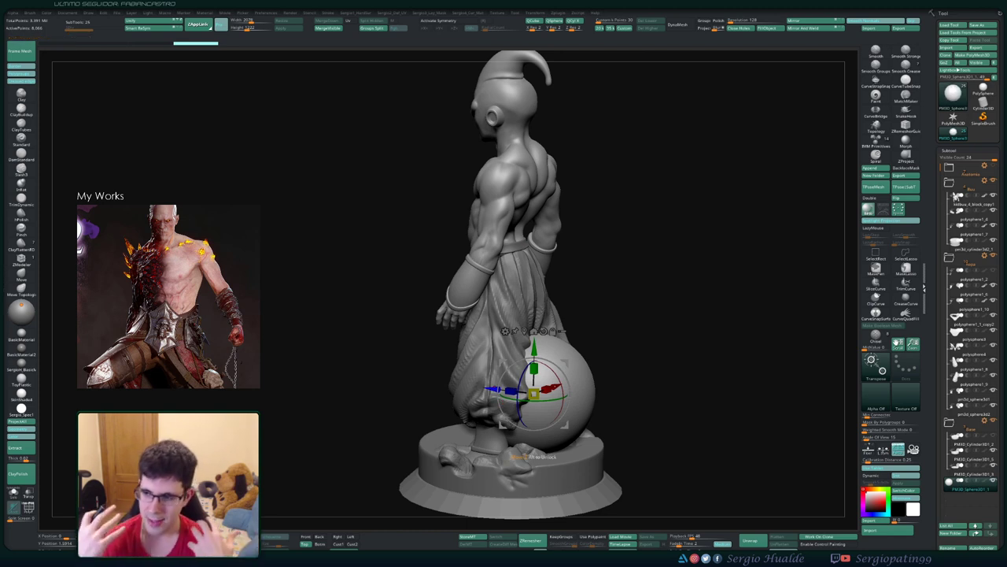
Step: Place the sphere on the base beside the figure's feet and mirror it to the other side
left_click_drag(693, 299, 740, 299, "shift")
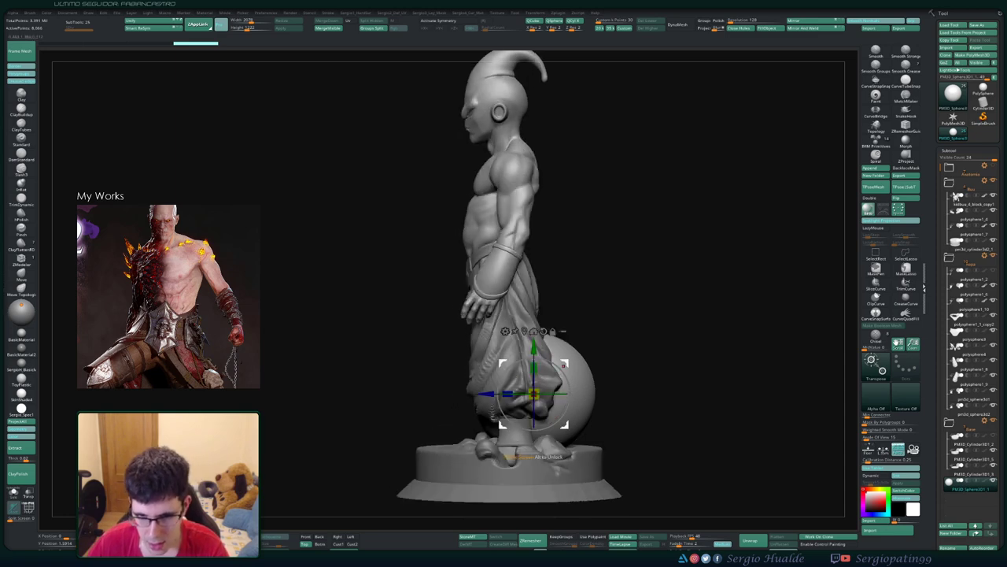
left_click_drag(531, 409, 596, 435)
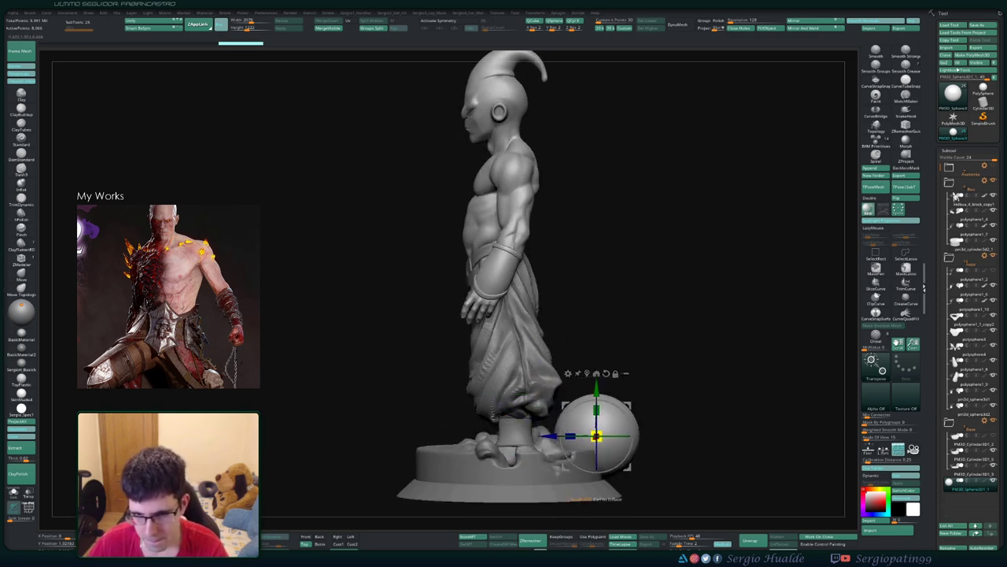
left_click_drag(708, 299, 771, 299, "shift")
mouse_move(575, 428)
left_mouse_down()
mouse_move(543, 433)
mouse_move(553, 414)
left_mouse_up()
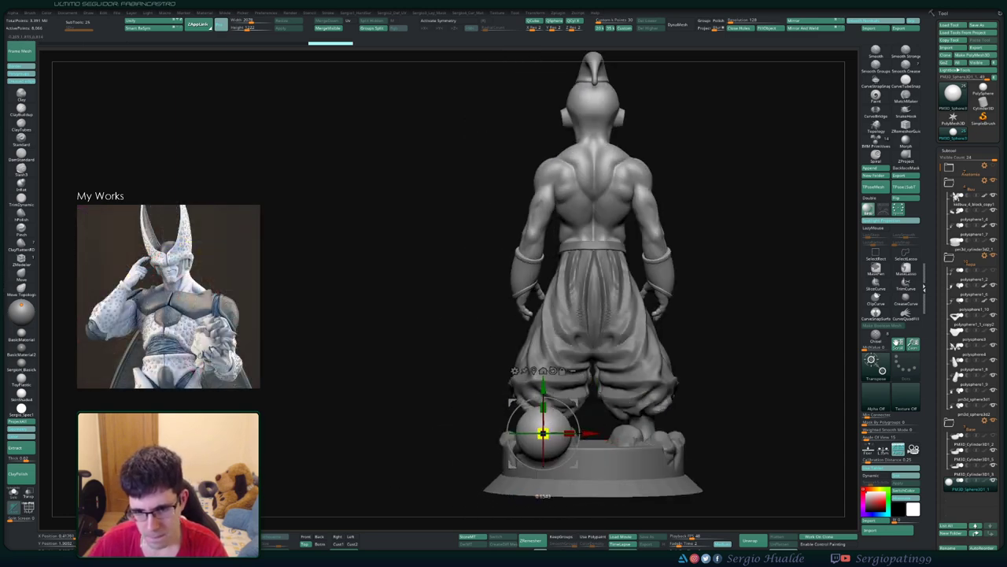
left_click(819, 28)
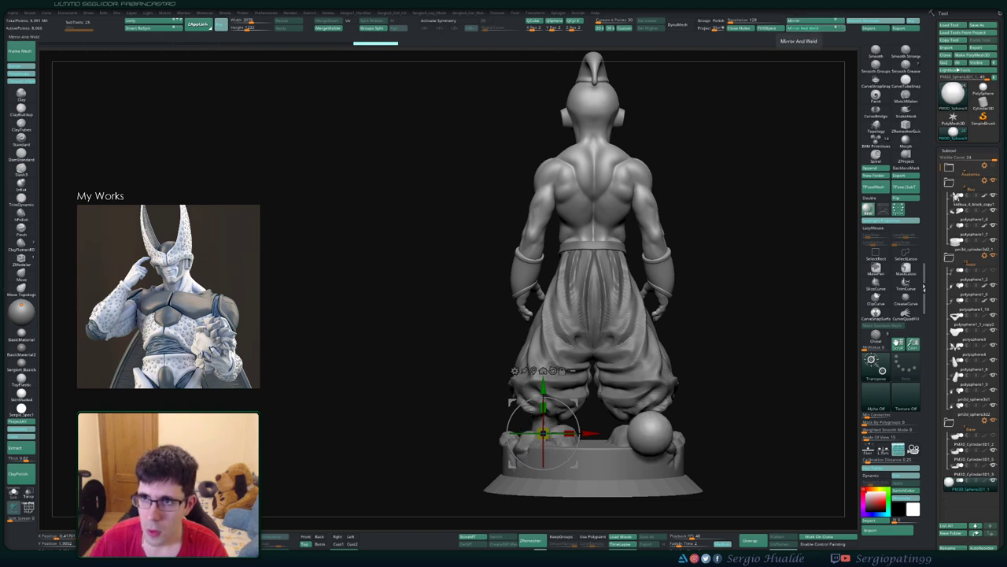
Step: Pull the two base spheres with the Move brush into tail blobs, drawing one upward
left_click_drag(708, 315, 787, 314)
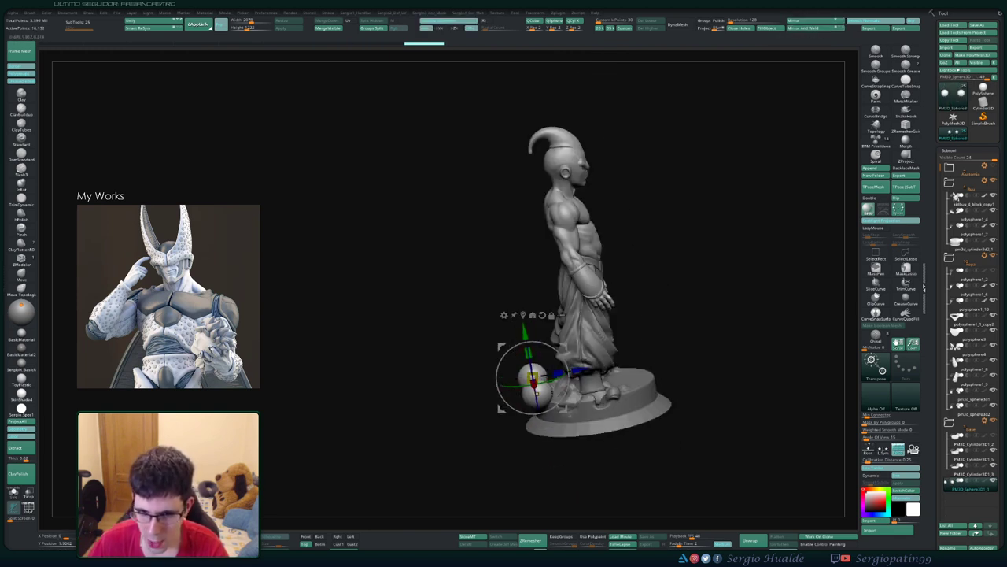
key("q")
mouse_move(551, 394)
left_mouse_down()
mouse_move(541, 394)
mouse_move(551, 393)
left_mouse_up()
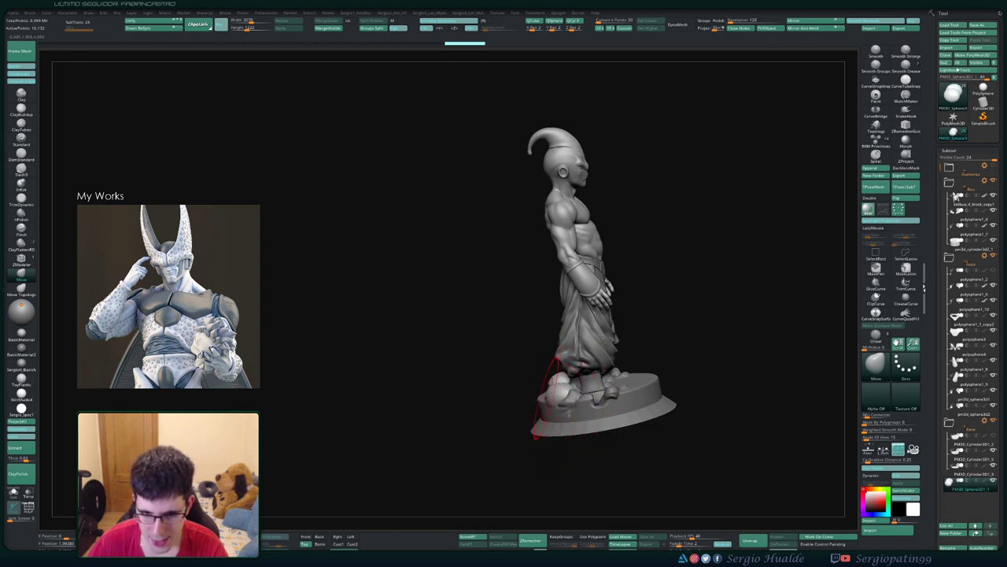
mouse_move(506, 404)
left_mouse_down()
mouse_move(482, 415)
mouse_move(503, 370)
left_mouse_up()
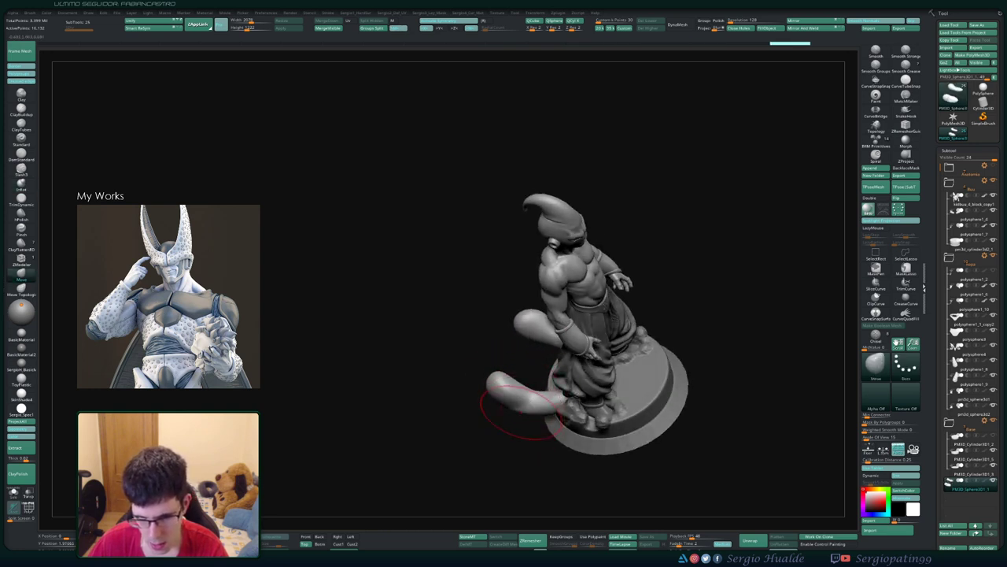
mouse_move(463, 421)
left_mouse_down()
mouse_move(576, 395)
mouse_move(545, 428)
left_mouse_up()
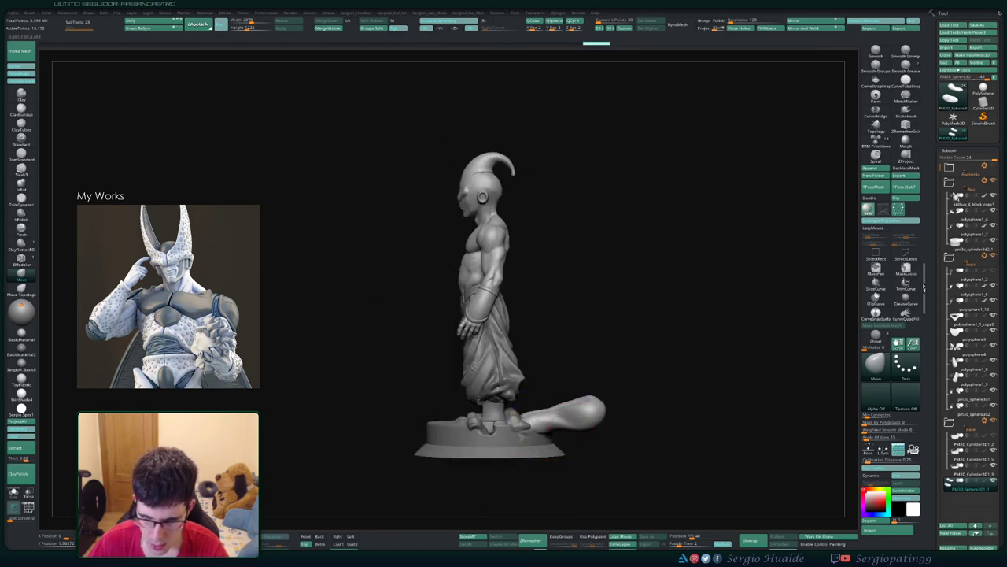
left_click_drag(596, 405, 584, 379)
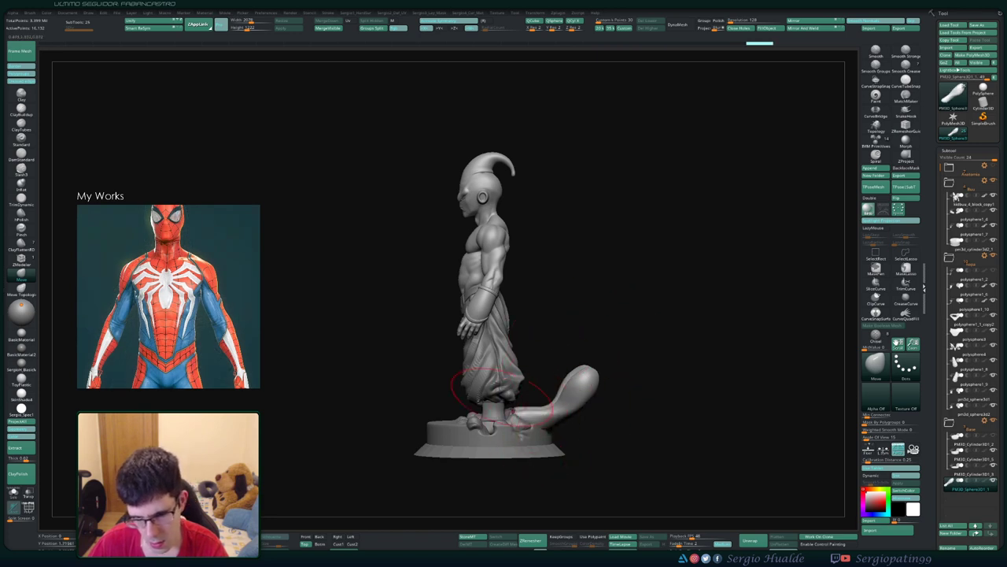
Step: Adjust the tail blobs with the Transpose gizmo and check them from several angles
mouse_move(536, 415)
right_mouse_down()
mouse_move(574, 415)
mouse_move(541, 424)
right_mouse_up()
key("w")
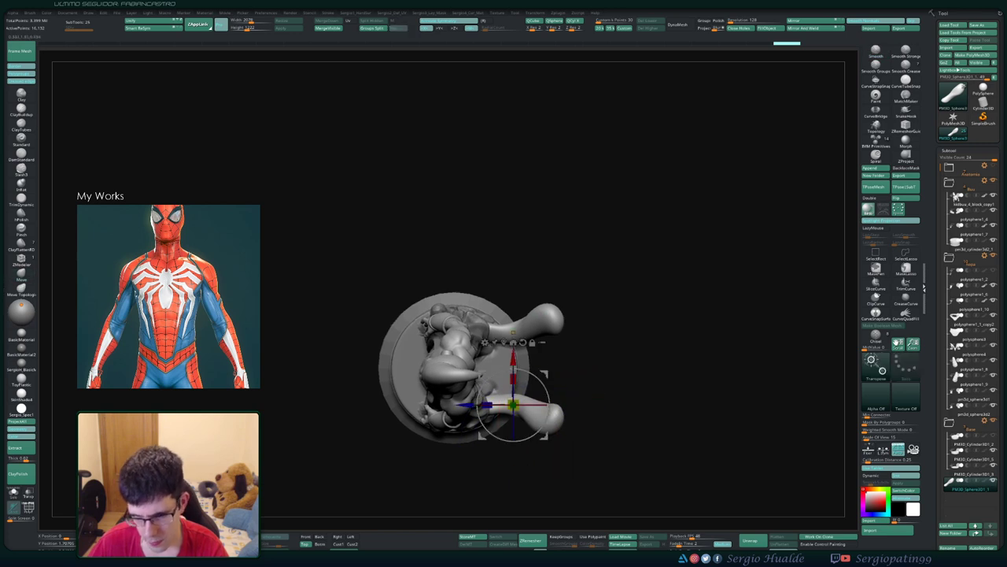
left_click(518, 379, "ctrl")
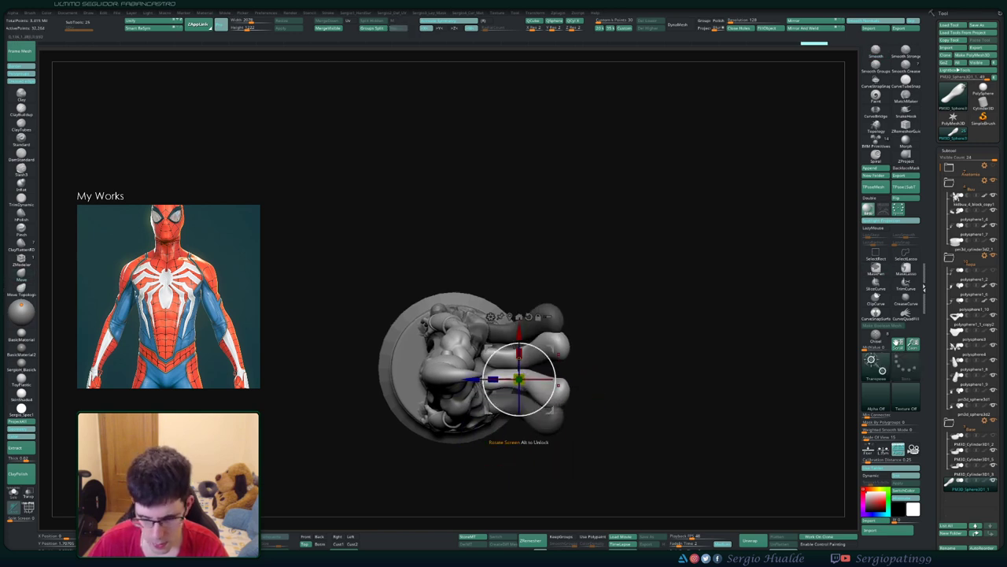
key("q")
right_click_drag(621, 409, 595, 433)
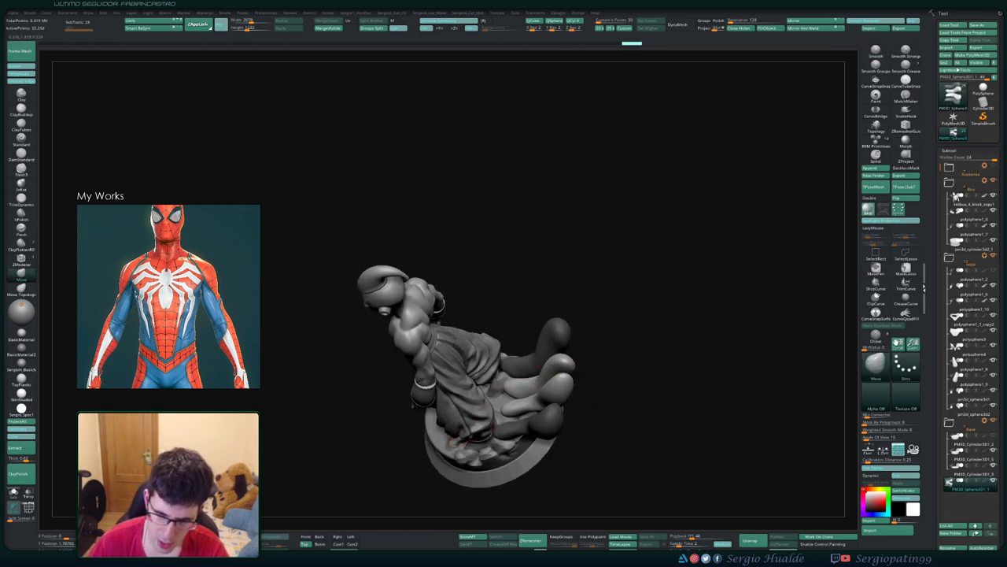
mouse_move(454, 437)
right_mouse_down()
mouse_move(511, 397)
mouse_move(480, 405)
mouse_move(533, 359)
right_mouse_up()
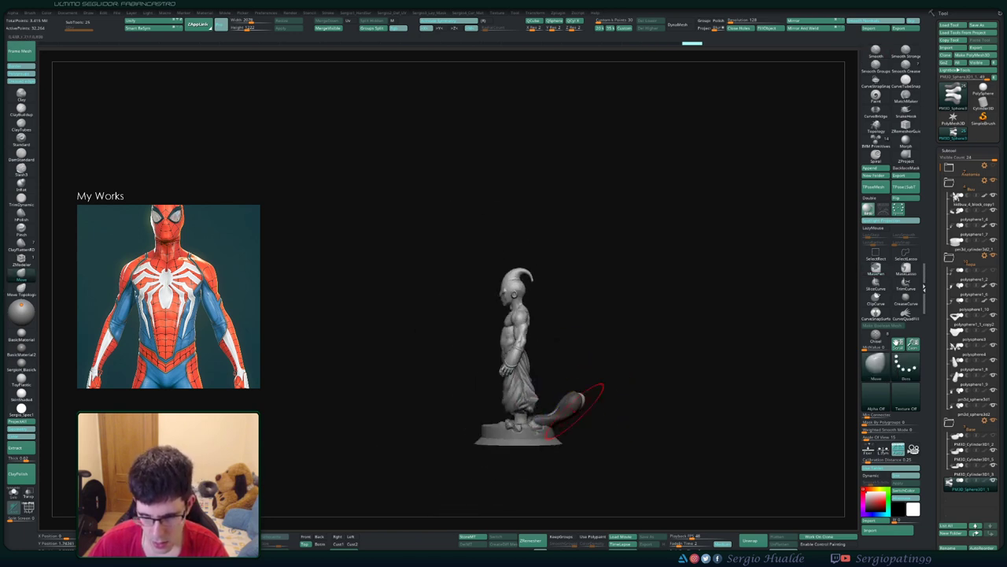
key("f")
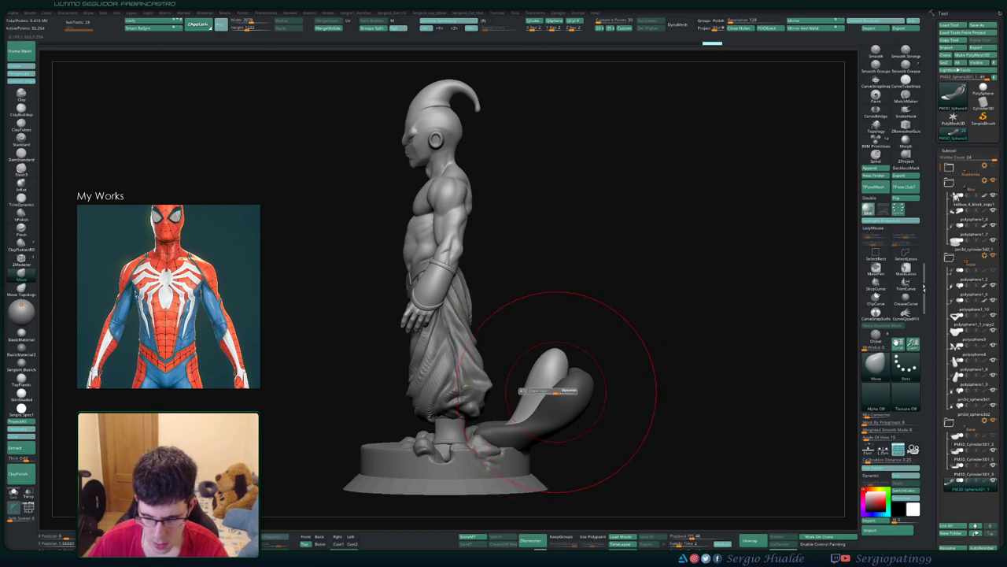
mouse_move(561, 415)
right_mouse_down()
mouse_move(573, 393)
mouse_move(562, 370)
right_mouse_up()
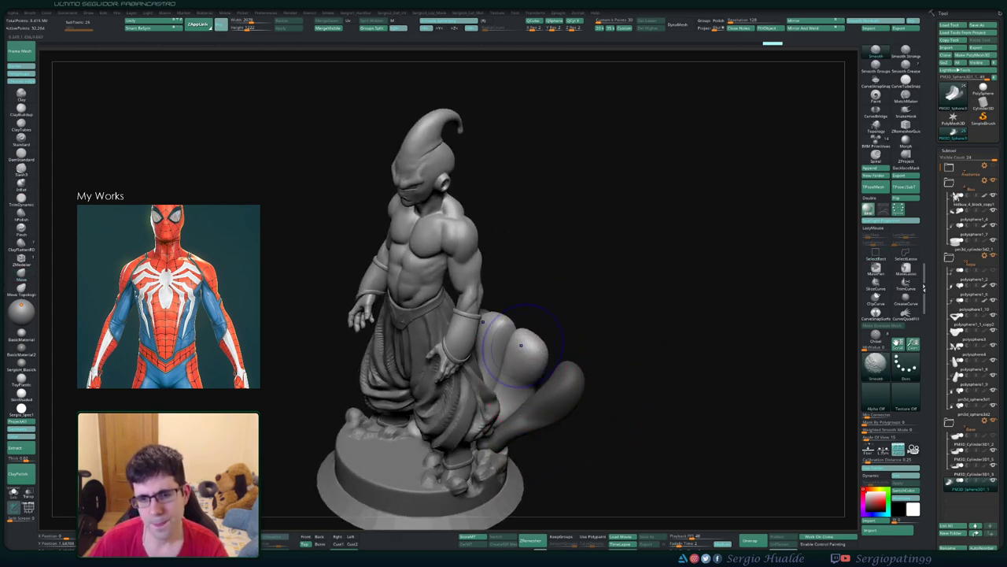
Step: Spread the tail lobes outward and curve the tail's end into a spoon-like lobe
mouse_move(489, 329)
right_mouse_down("alt")
mouse_move(503, 370)
mouse_move(563, 354)
mouse_move(519, 369)
mouse_move(576, 382)
mouse_move(555, 350)
mouse_move(563, 315)
mouse_move(535, 283)
mouse_move(565, 336)
right_mouse_up("alt")
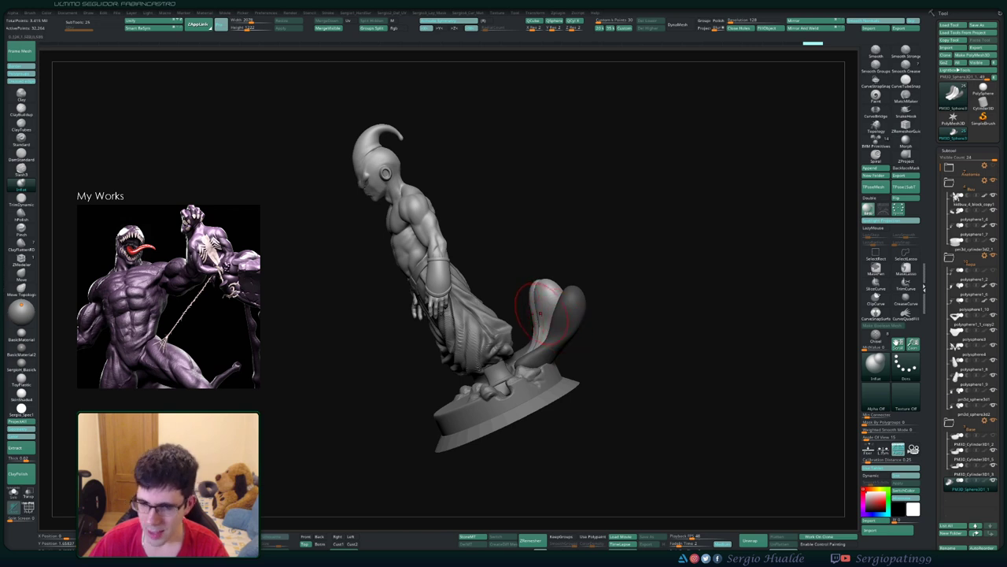
right_click_drag(539, 311, 537, 358)
mouse_move(596, 334)
right_mouse_down()
mouse_move(511, 360)
mouse_move(543, 370)
mouse_move(607, 315)
right_mouse_up()
key("w")
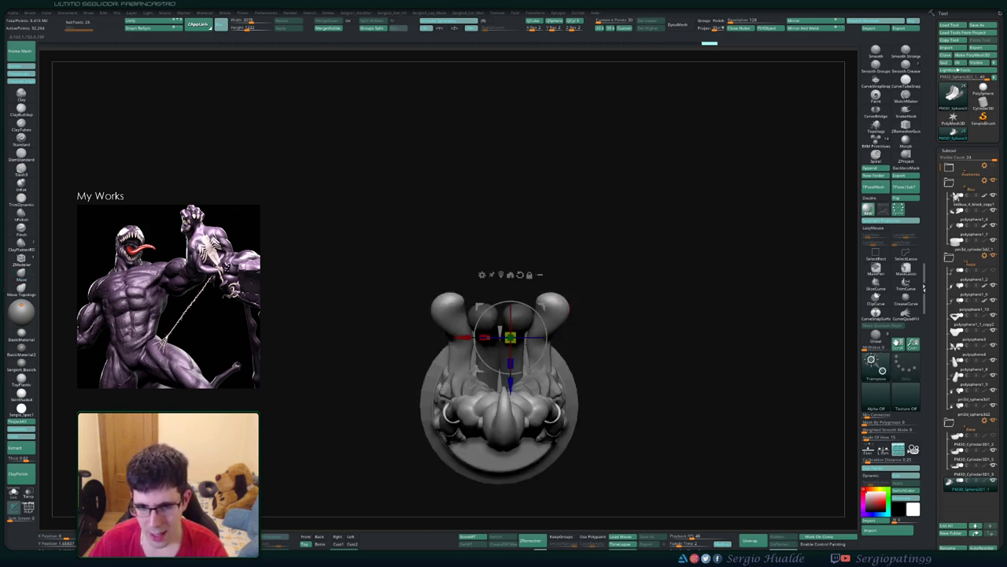
left_click_drag(510, 336, 541, 343)
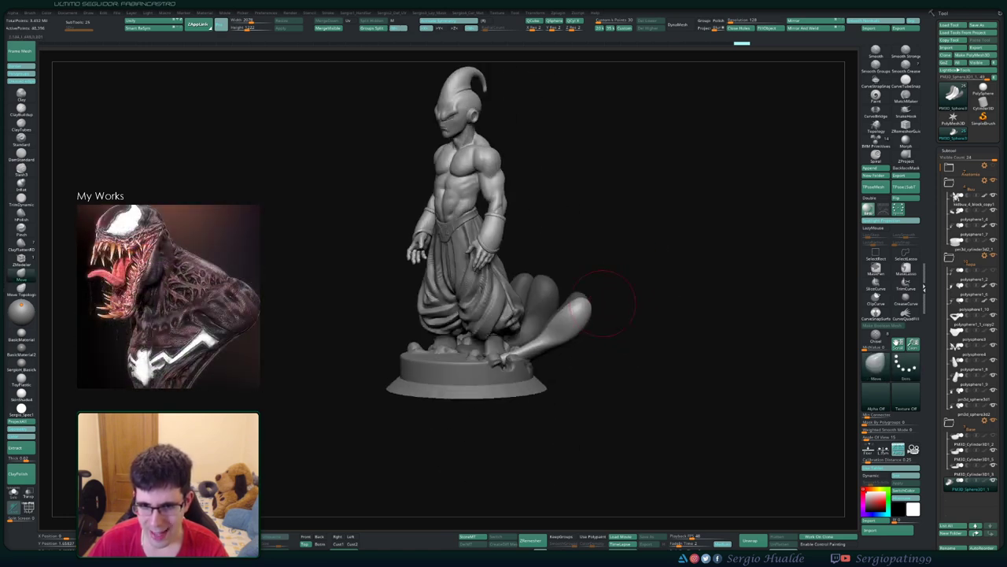
left_click_drag(574, 335, 551, 359)
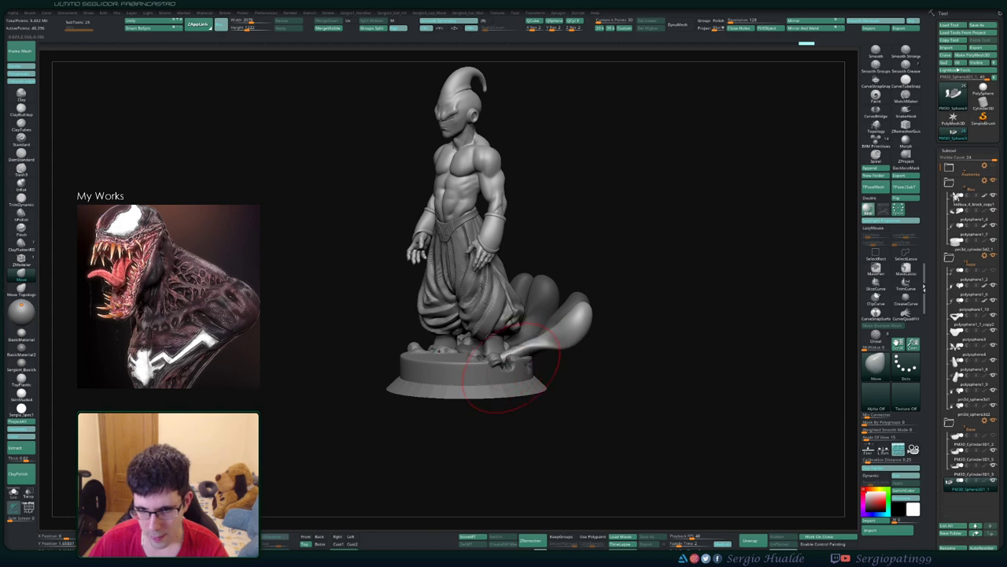
mouse_move(512, 347)
right_mouse_down()
mouse_move(586, 354)
mouse_move(586, 319)
mouse_move(551, 330)
mouse_move(523, 359)
right_mouse_up()
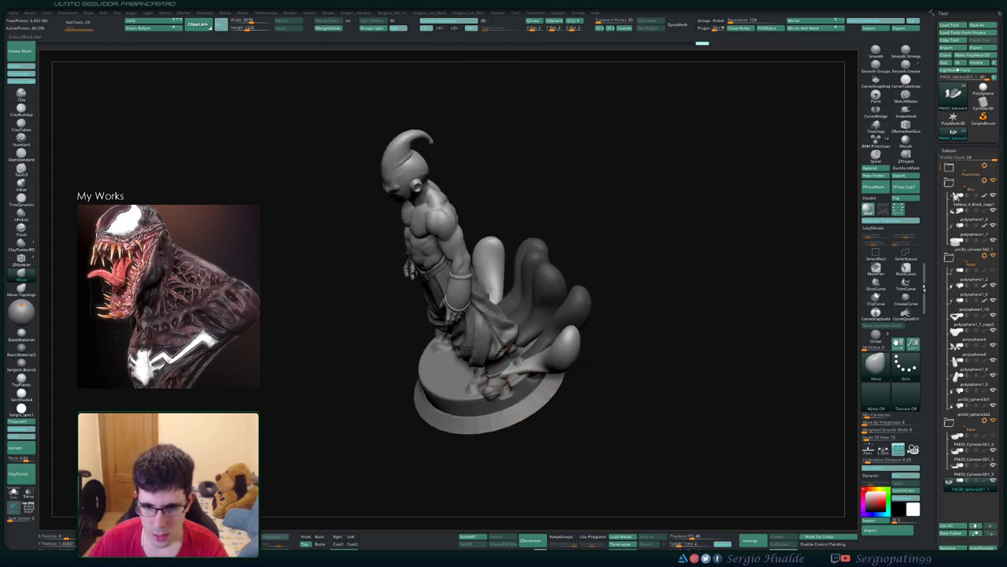
mouse_move(524, 359)
right_mouse_down()
mouse_move(515, 346)
mouse_move(512, 365)
mouse_move(520, 344)
right_mouse_up()
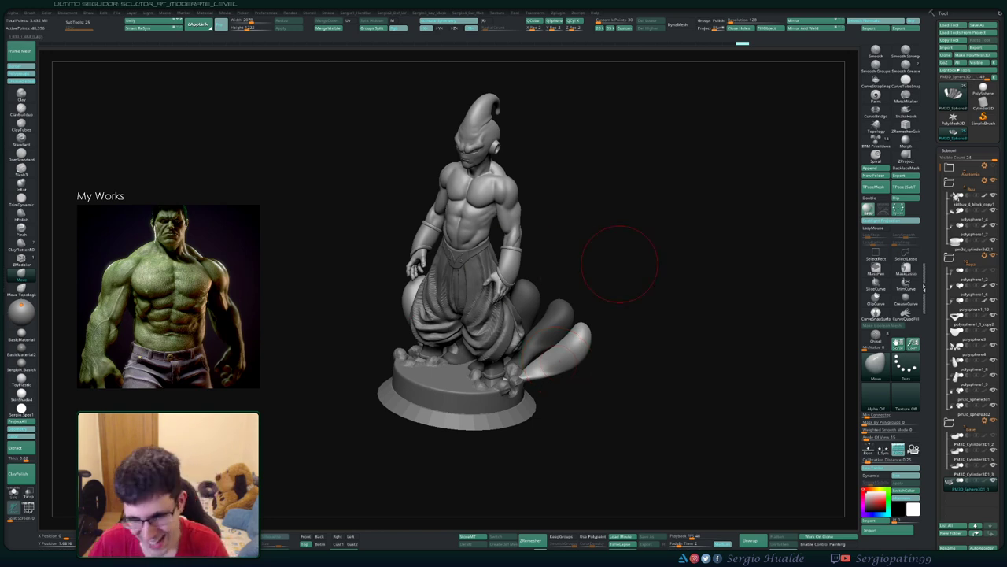
Step: Append a Sphere3D, then shrink it and move it down to the front of the base
left_click_drag(607, 259, 589, 404)
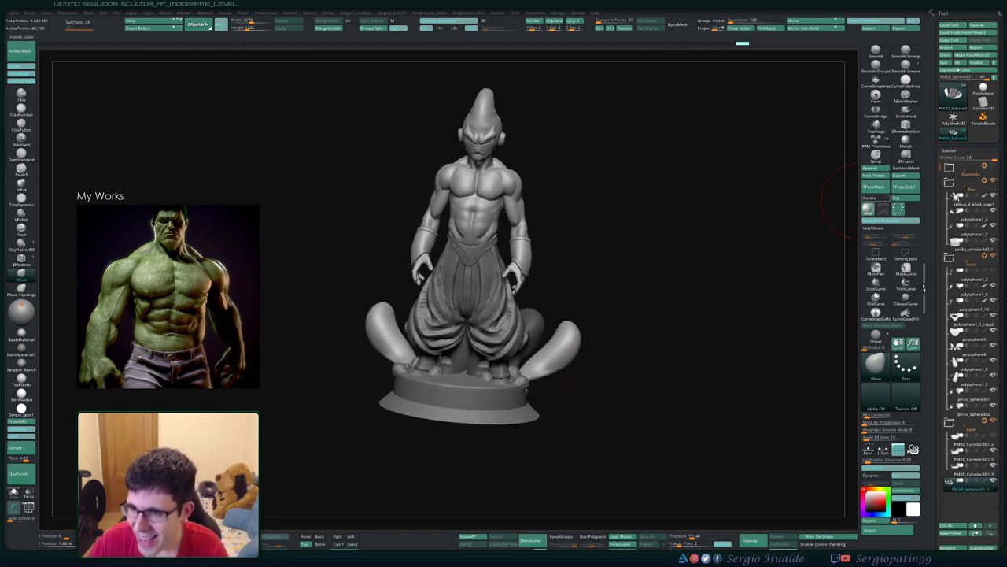
left_click(872, 168)
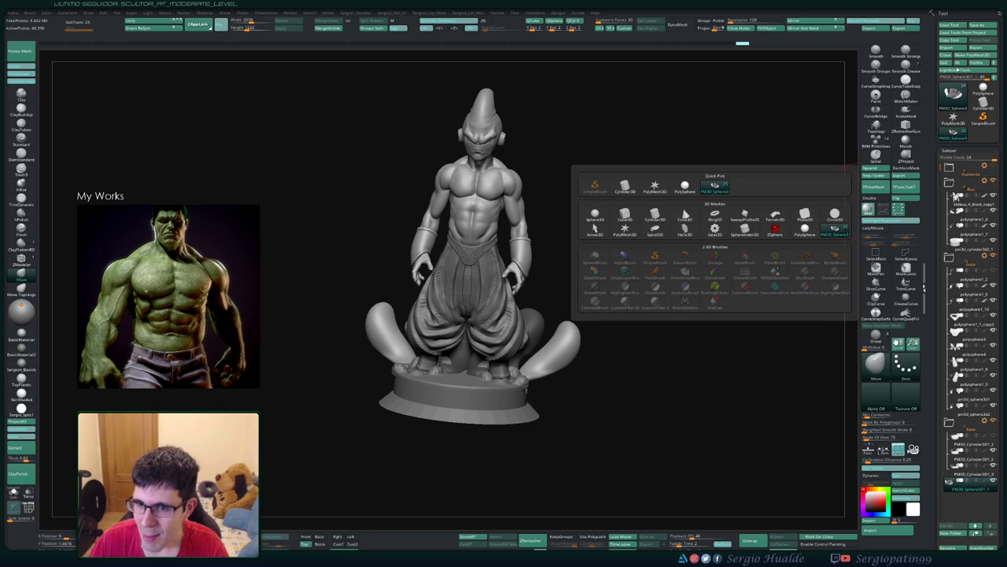
left_click(595, 214)
left_click_drag(598, 236, 551, 244)
scroll(551, 243, "up", 2)
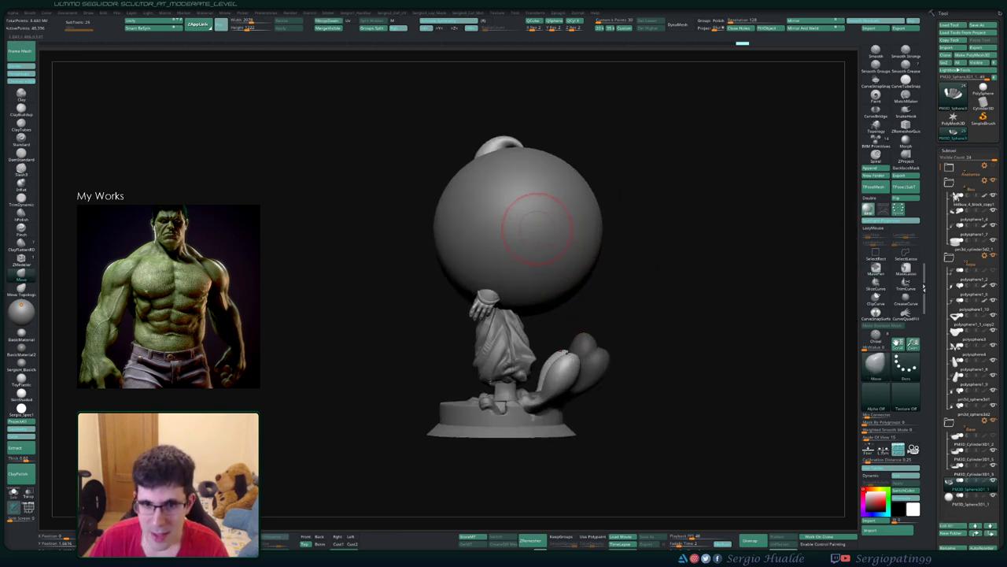
key("w")
mouse_move(517, 230)
left_mouse_down()
mouse_move(417, 341)
mouse_move(424, 400)
mouse_move(432, 400)
left_mouse_up()
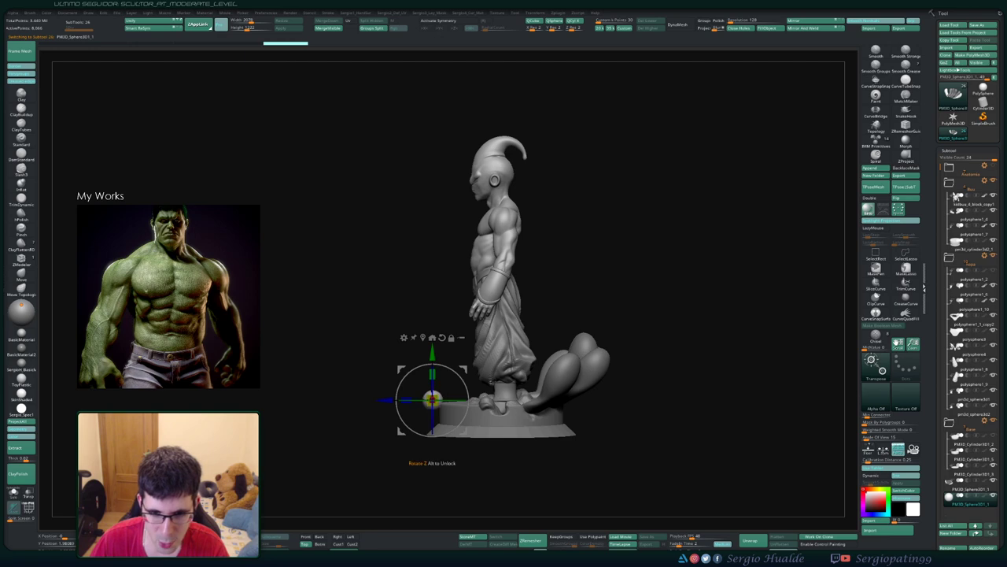
scroll(413, 432, "up", 5)
mouse_move(464, 346)
left_mouse_down()
mouse_move(466, 389)
mouse_move(476, 383)
left_mouse_up()
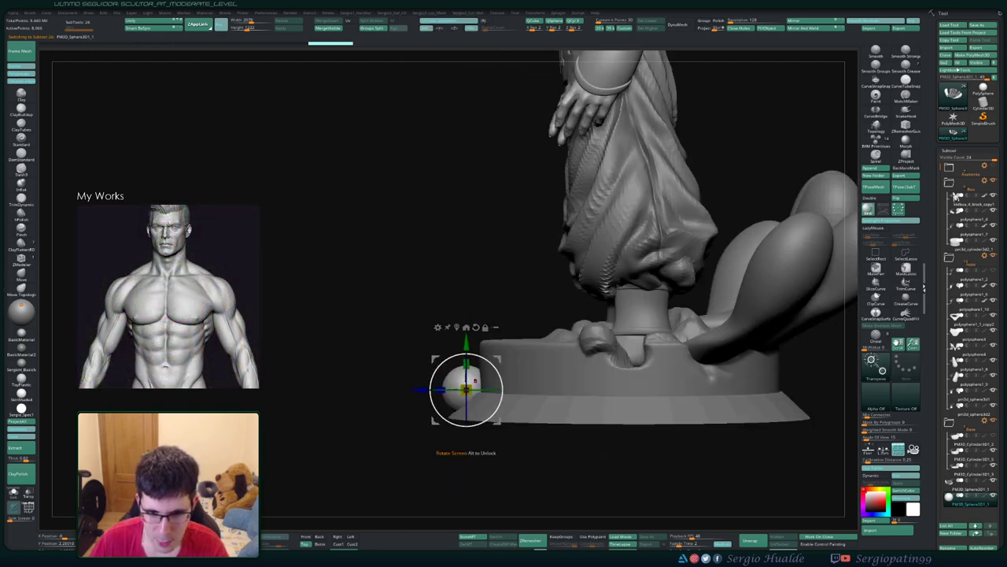
left_click_drag(472, 448, 440, 453)
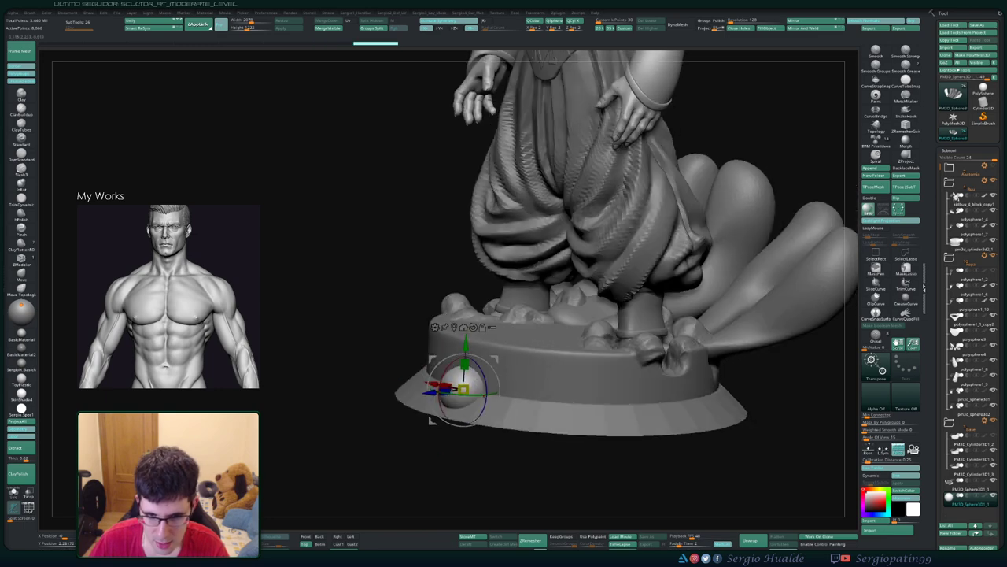
Step: Select the base, mask its bottom rim, and scale the rim slightly smaller
key("q")
left_click(562, 429, "alt")
left_click_drag(625, 440, 645, 221)
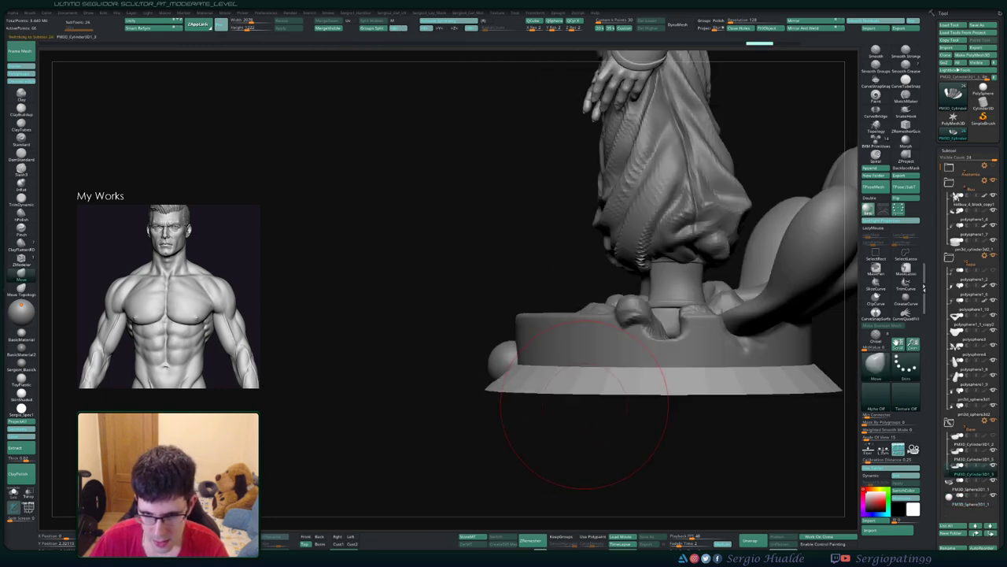
left_click_drag(630, 409, 512, 450)
left_click_drag(278, 445, 769, 369, "ctrl")
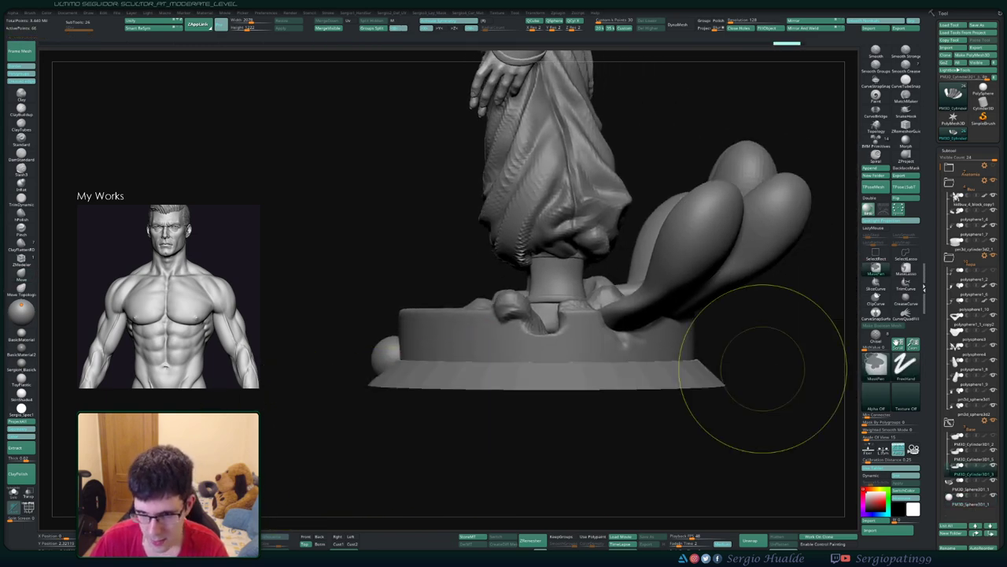
key("w")
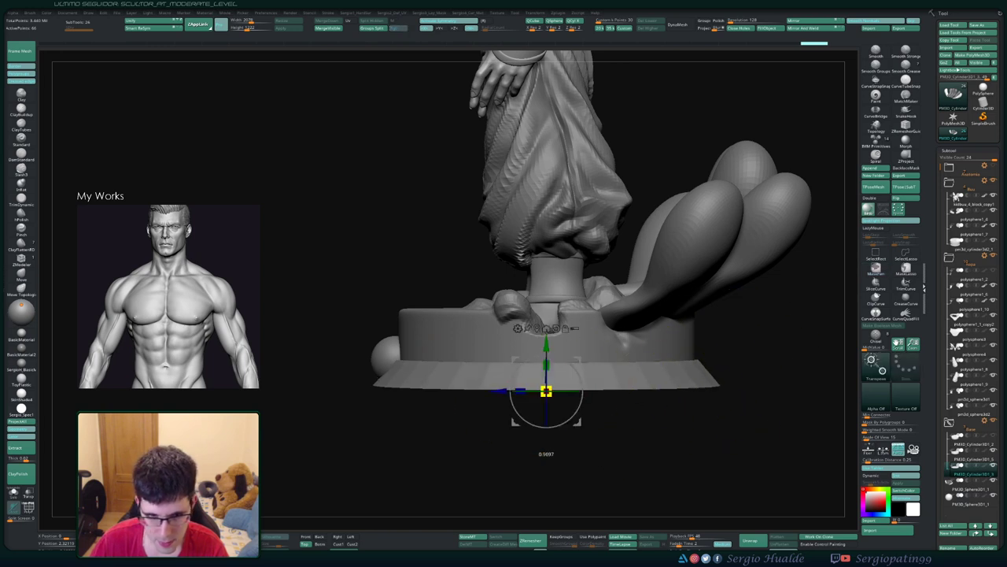
left_click_drag(546, 391, 546, 405)
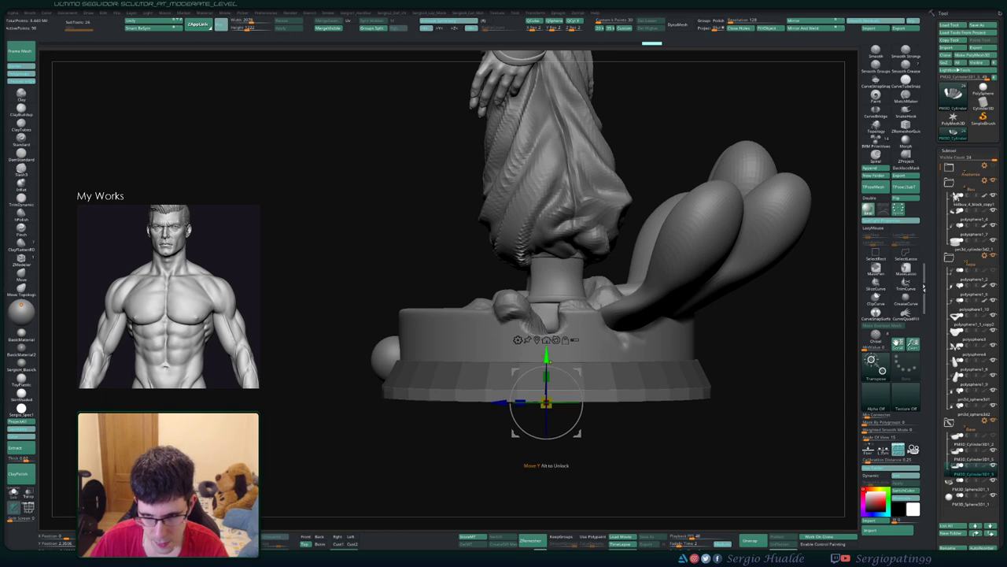
key("q")
Step: Reposition the gizmo from the hip back onto the base while checking the model from several angles
mouse_move(504, 440)
left_mouse_down()
mouse_move(438, 425)
mouse_move(507, 423)
mouse_move(365, 391)
left_mouse_up()
mouse_move(428, 425)
left_mouse_down("alt")
mouse_move(427, 461)
mouse_move(427, 416)
mouse_move(452, 409)
left_mouse_up("alt")
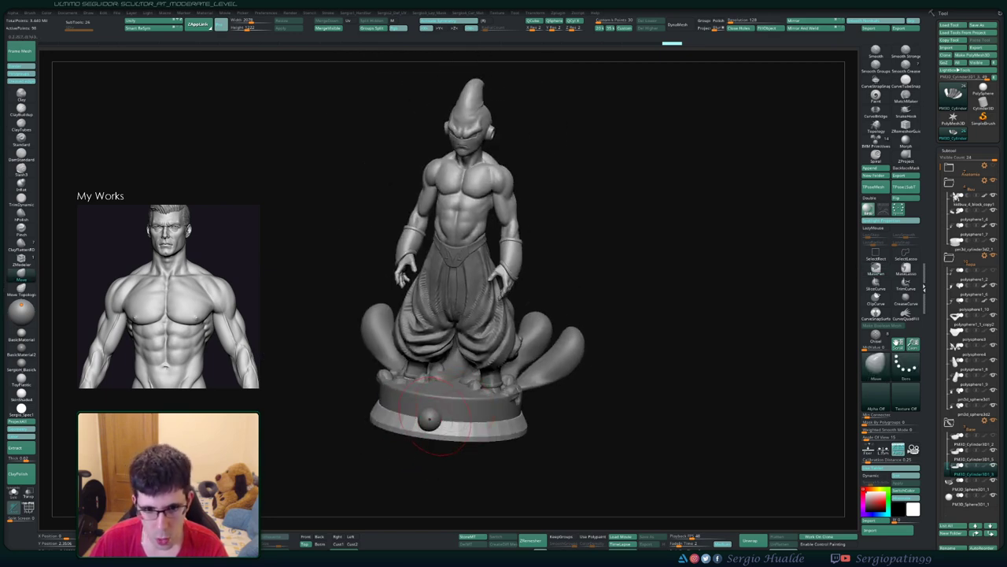
key("w")
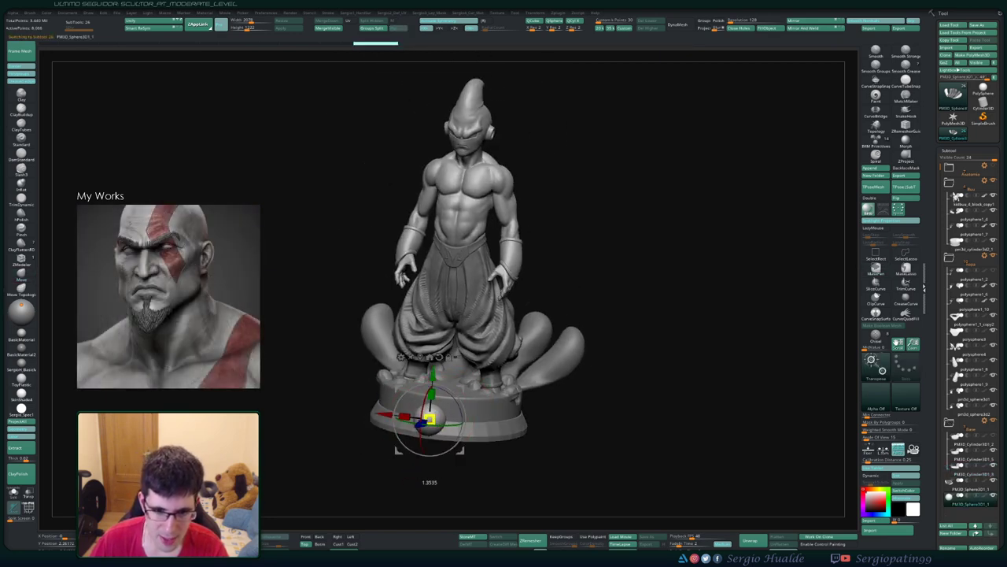
left_click_drag(429, 418, 425, 421)
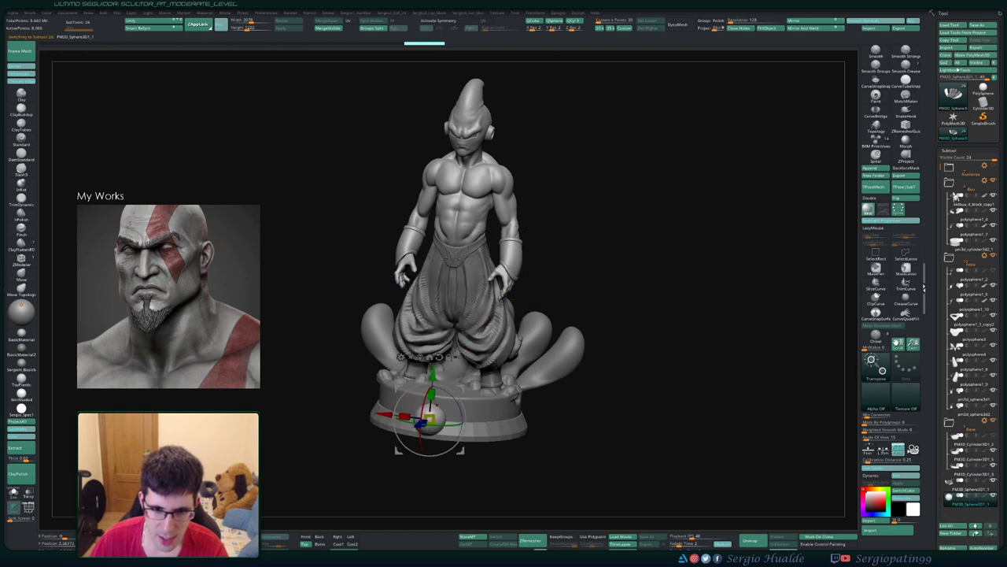
left_click(506, 270)
left_click_drag(409, 283, 488, 289)
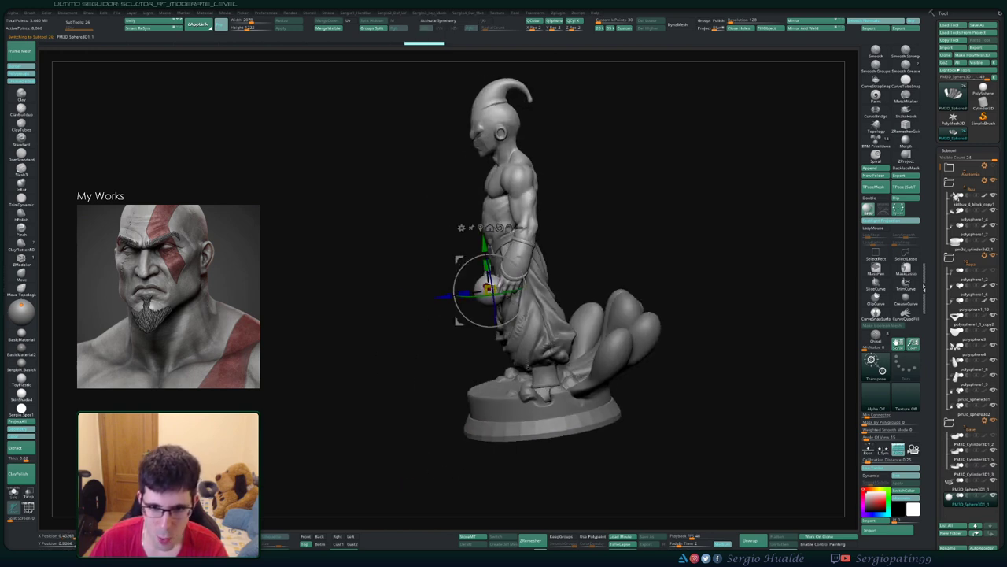
left_click_drag(614, 299, 445, 299)
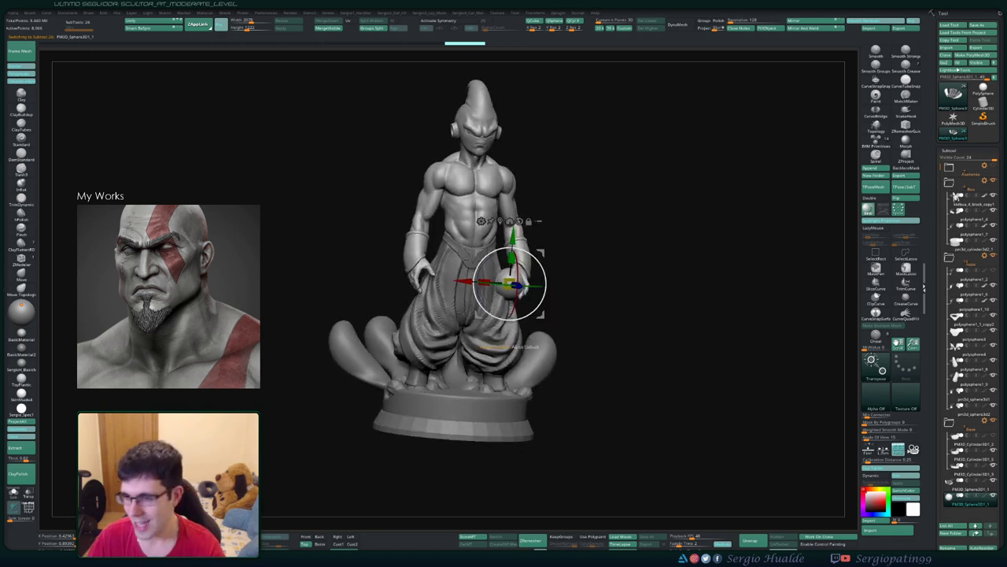
left_click_drag(545, 283, 503, 285)
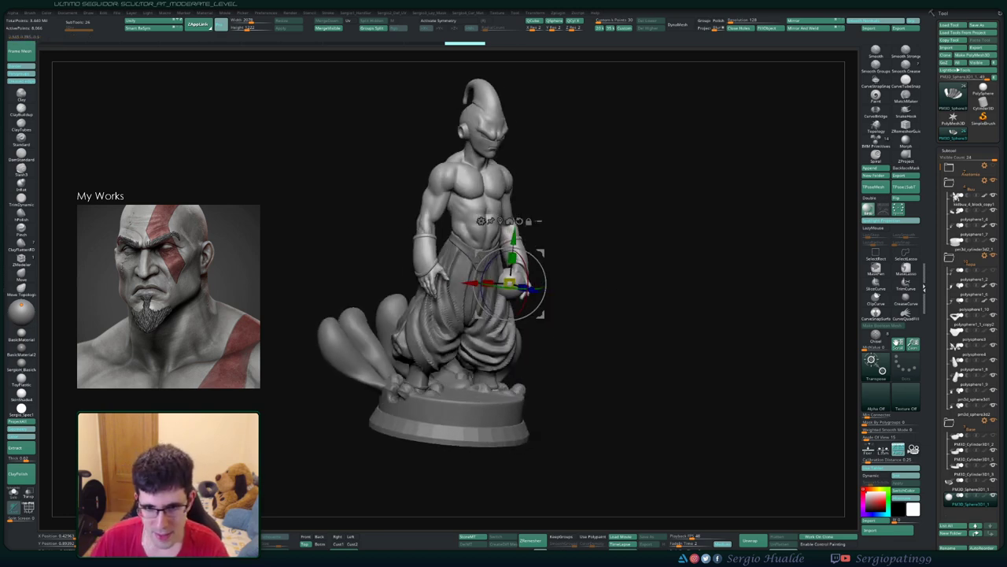
left_click(452, 425)
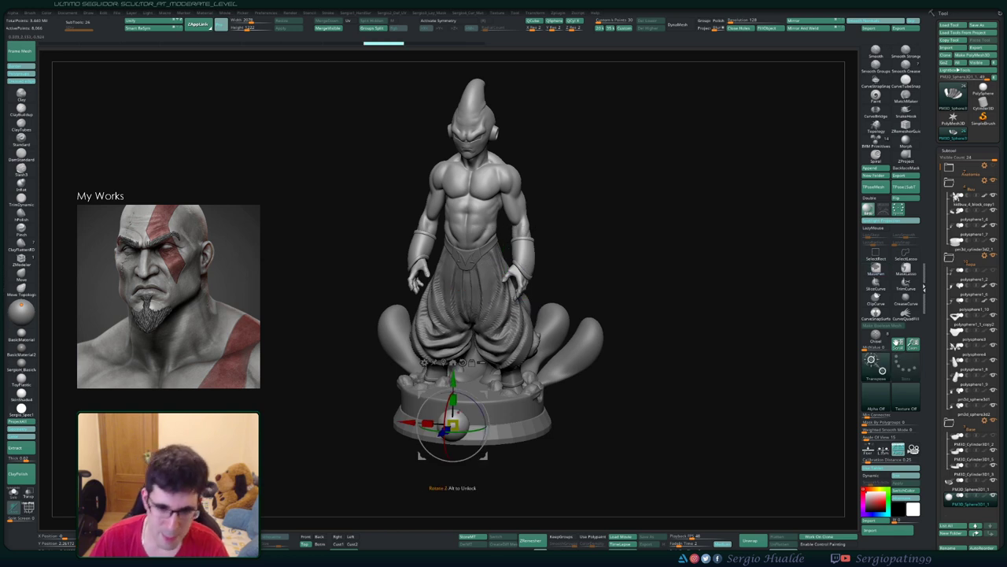
key("q")
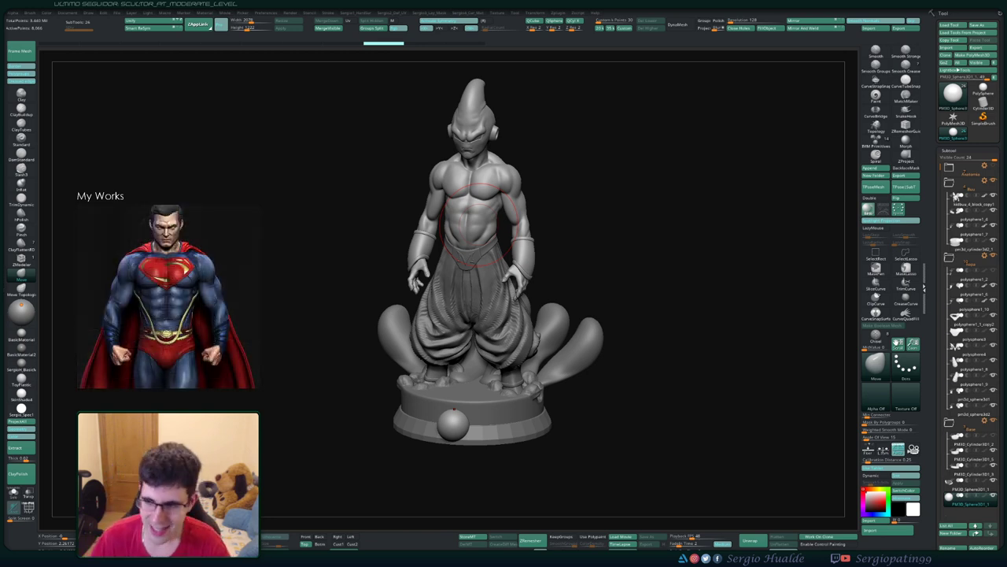
Step: Mask the base's bottom band and scale it up by about 1.0164
mouse_move(614, 315)
left_mouse_down()
mouse_move(465, 377)
mouse_move(503, 410)
mouse_move(484, 378)
mouse_move(440, 403)
left_mouse_up()
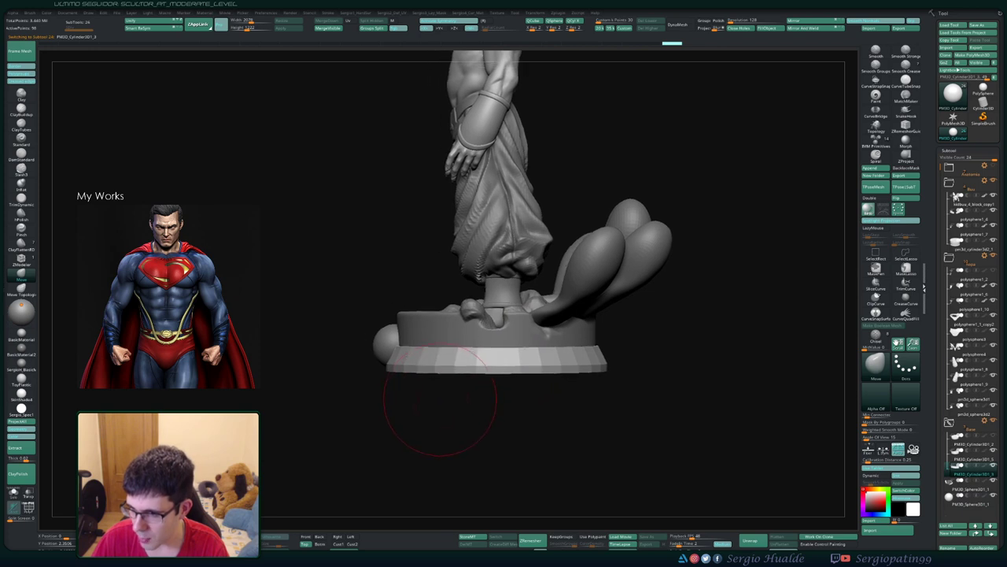
left_click_drag(338, 418, 587, 351, "ctrl")
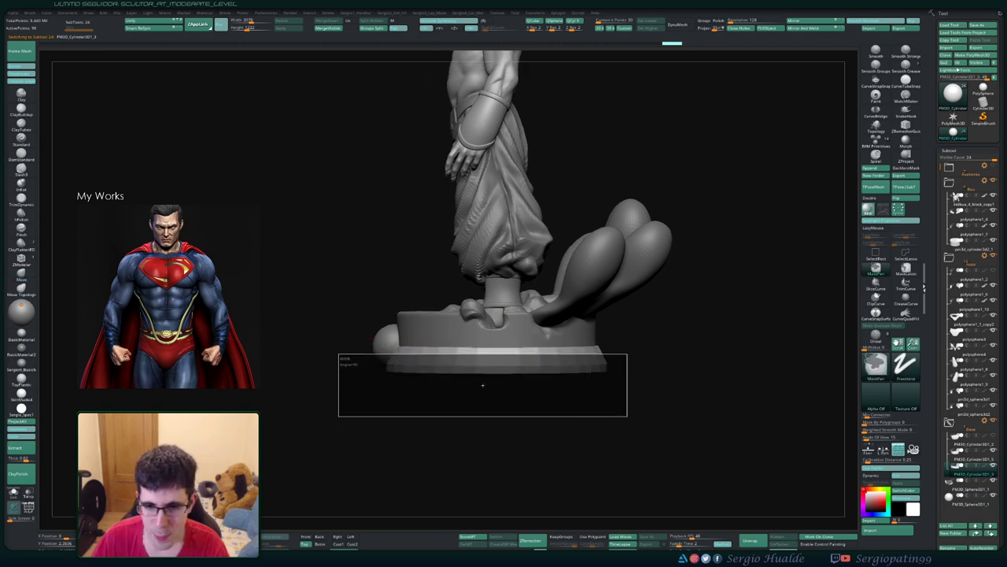
key("w")
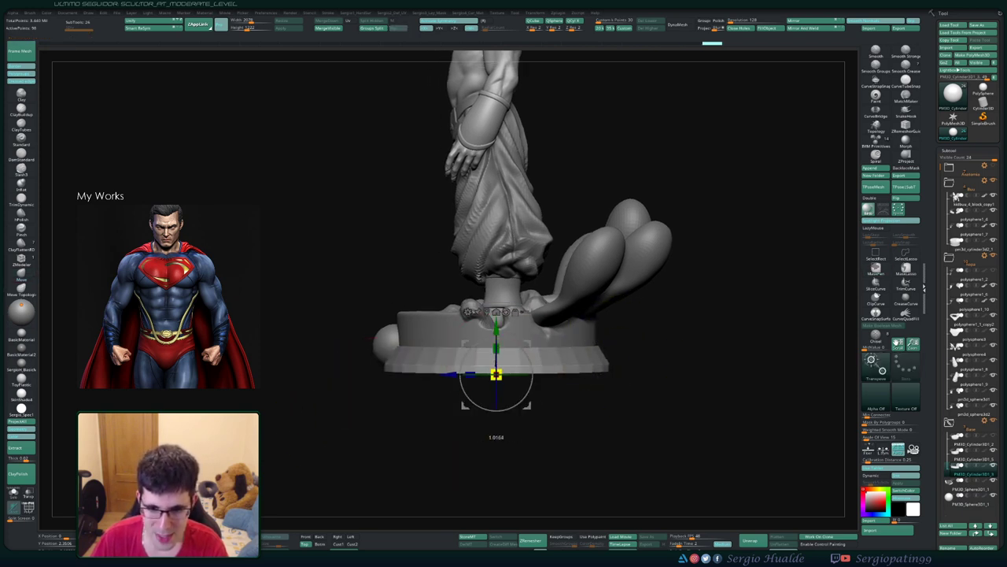
key("q")
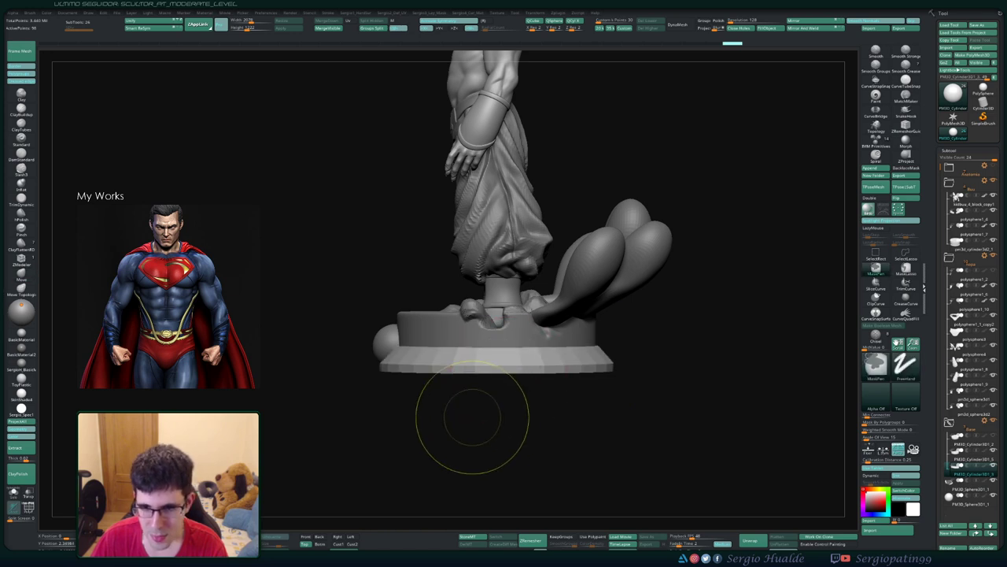
left_click_drag(473, 415, 503, 384)
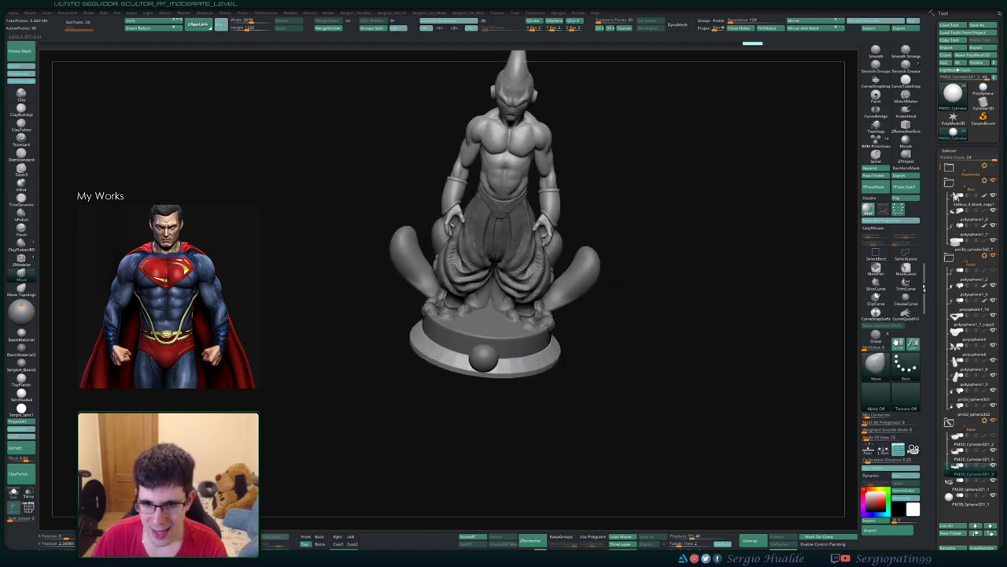
mouse_move(516, 318)
left_mouse_down()
mouse_move(512, 370)
mouse_move(516, 354)
mouse_move(492, 356)
mouse_move(521, 354)
mouse_move(580, 315)
mouse_move(573, 337)
left_mouse_up()
key("s")
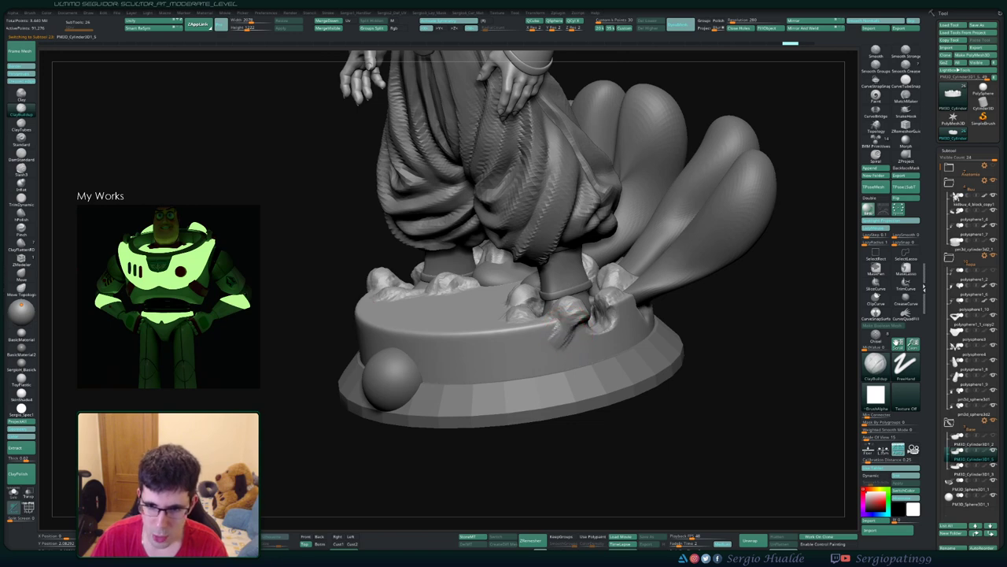
left_click_drag(557, 324, 563, 307)
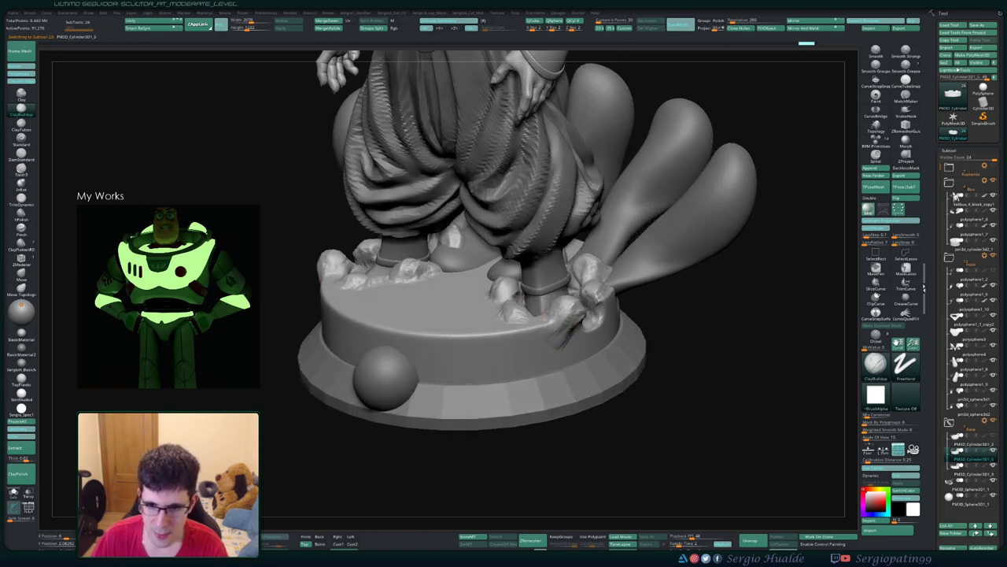
left_click_drag(553, 346, 540, 342)
key("b")
key("d")
key("s")
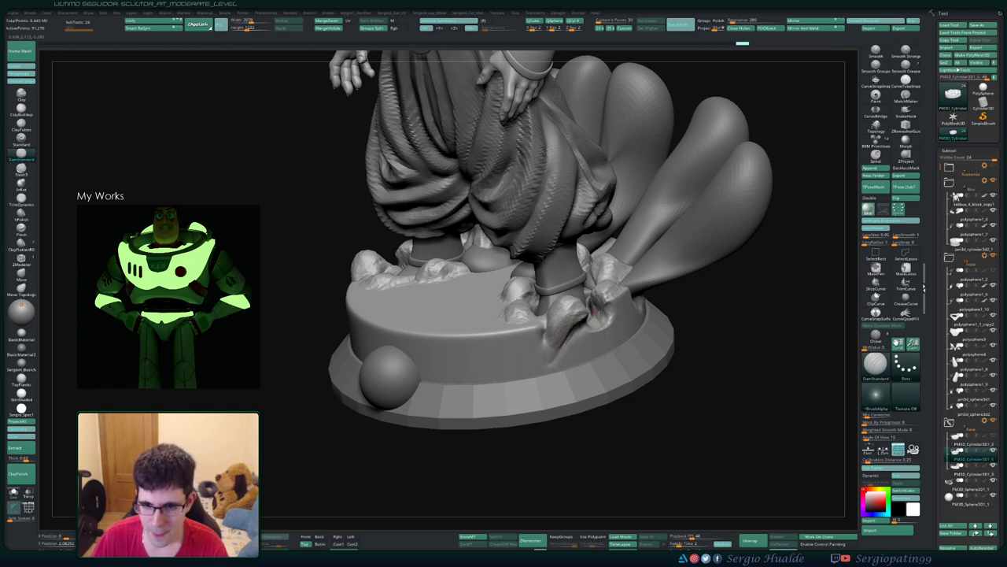
left_click_drag(550, 390, 575, 325)
key("b")
key("c")
key("b")
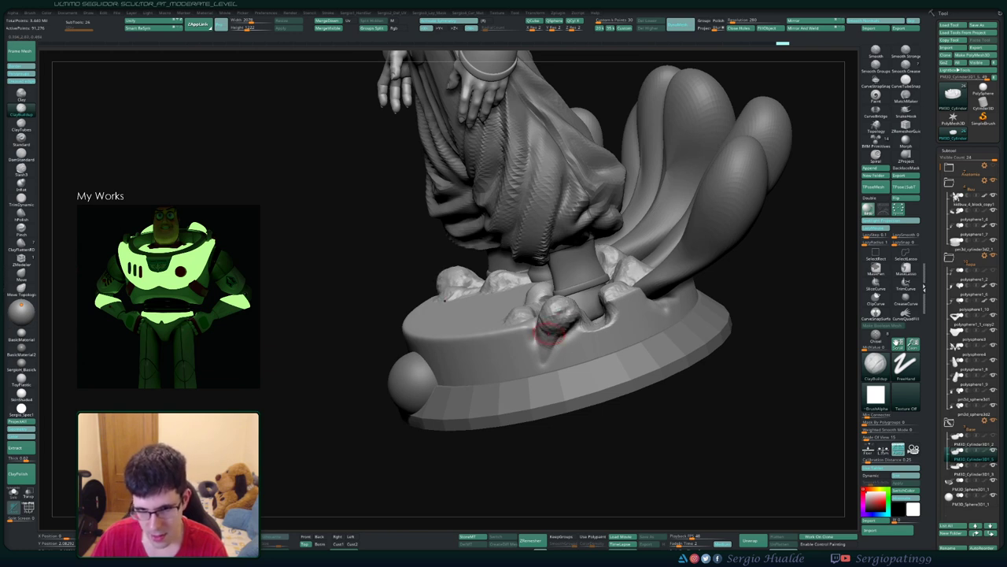
key("b")
key("t")
key("d")
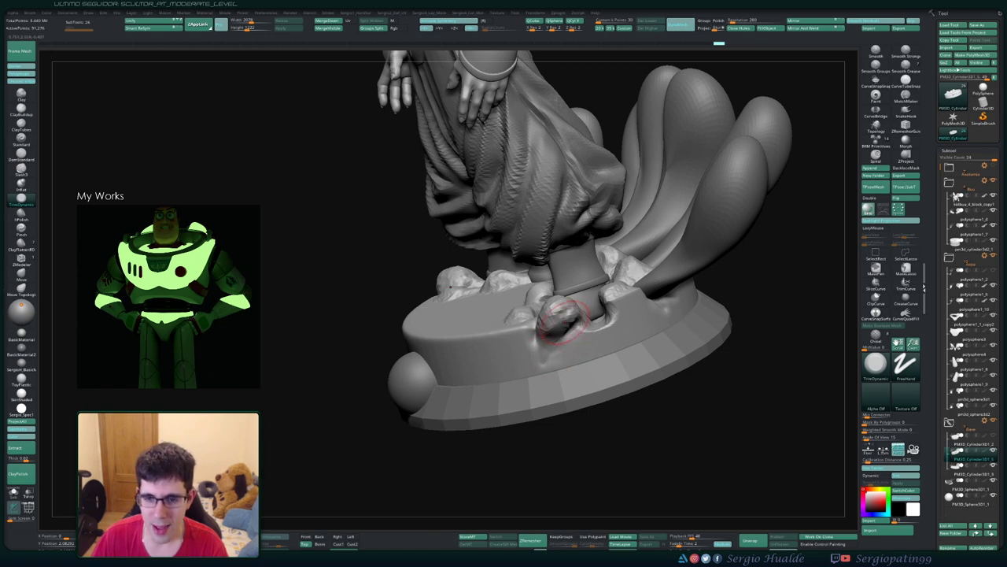
left_click_drag(555, 315, 548, 309)
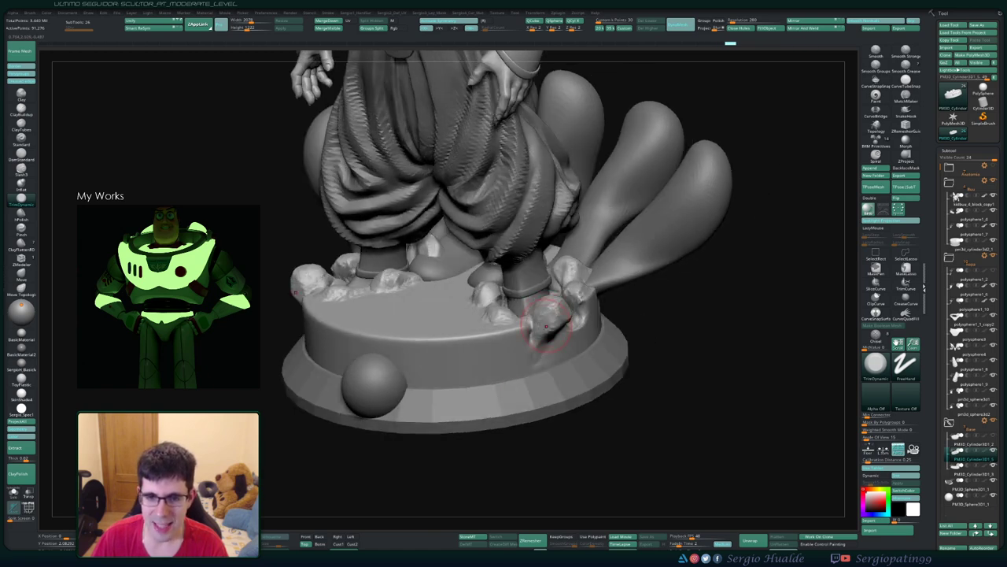
right_click_drag(535, 341, 554, 323)
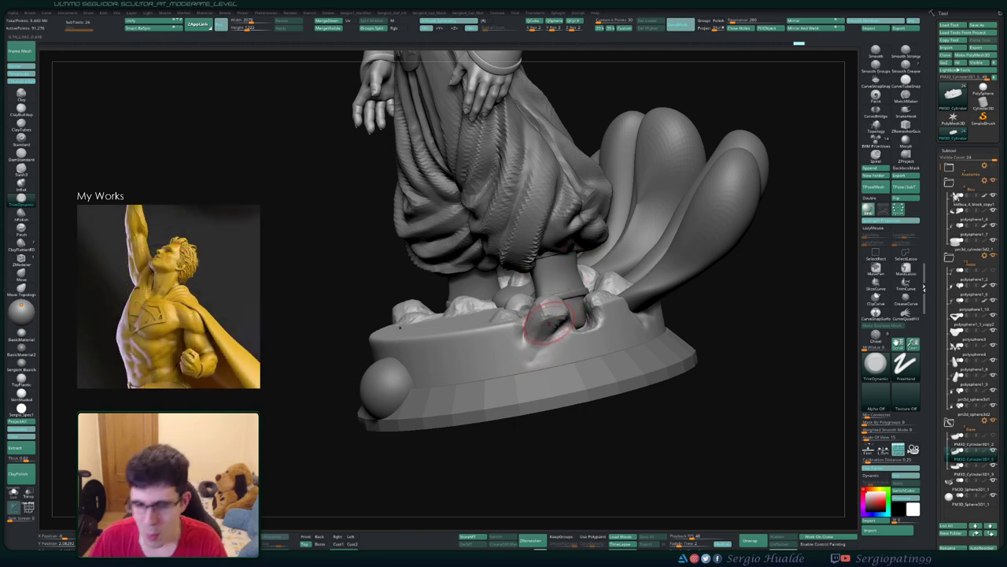
mouse_move(548, 322)
right_mouse_down()
mouse_move(533, 333)
mouse_move(551, 338)
mouse_move(540, 315)
mouse_move(510, 321)
right_mouse_up()
Step: Switch to ClayBuildup and add clay to the rocks beside the right foot
key("b")
key("c")
key("b")
key("b")
key("d")
key("s")
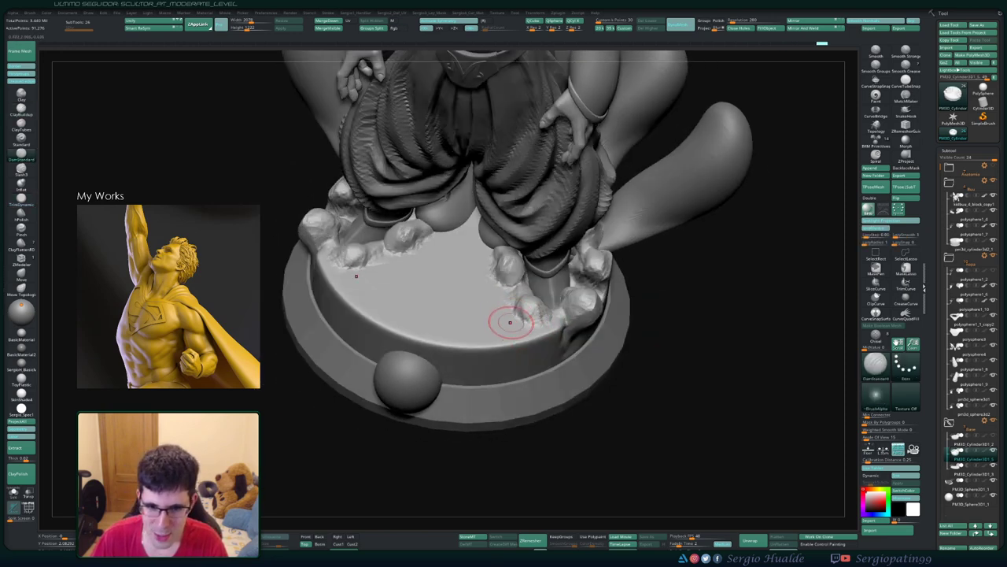
key("b")
key("c")
key("b")
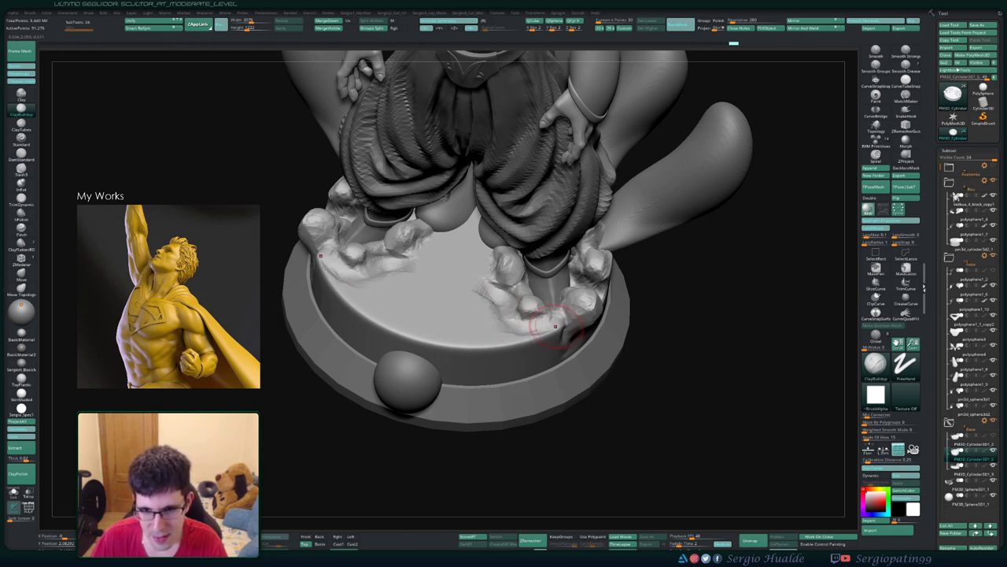
mouse_move(528, 322)
left_mouse_down()
mouse_move(560, 331)
mouse_move(543, 331)
left_mouse_up()
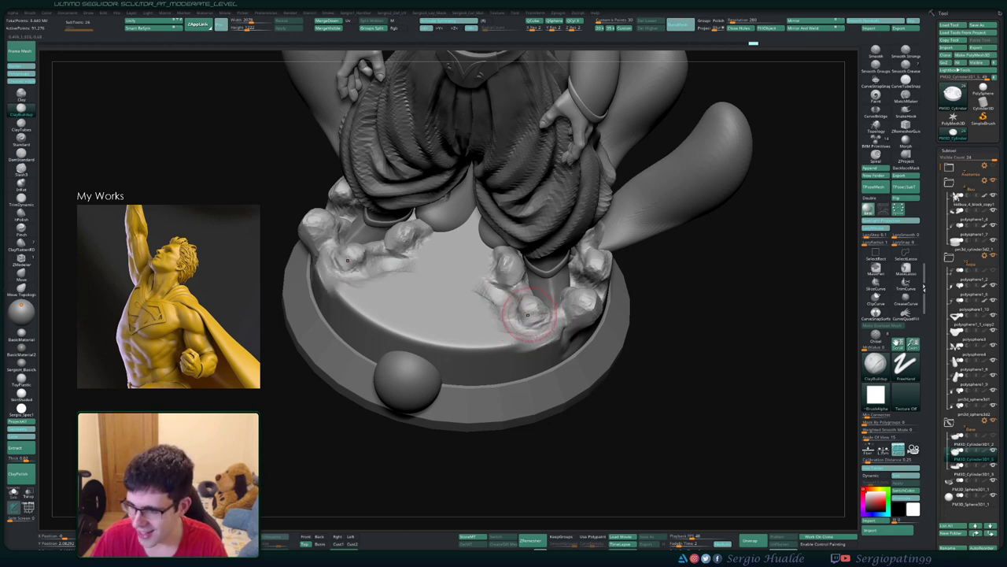
mouse_move(533, 318)
right_mouse_down()
mouse_move(528, 339)
mouse_move(517, 337)
mouse_move(523, 331)
right_mouse_up()
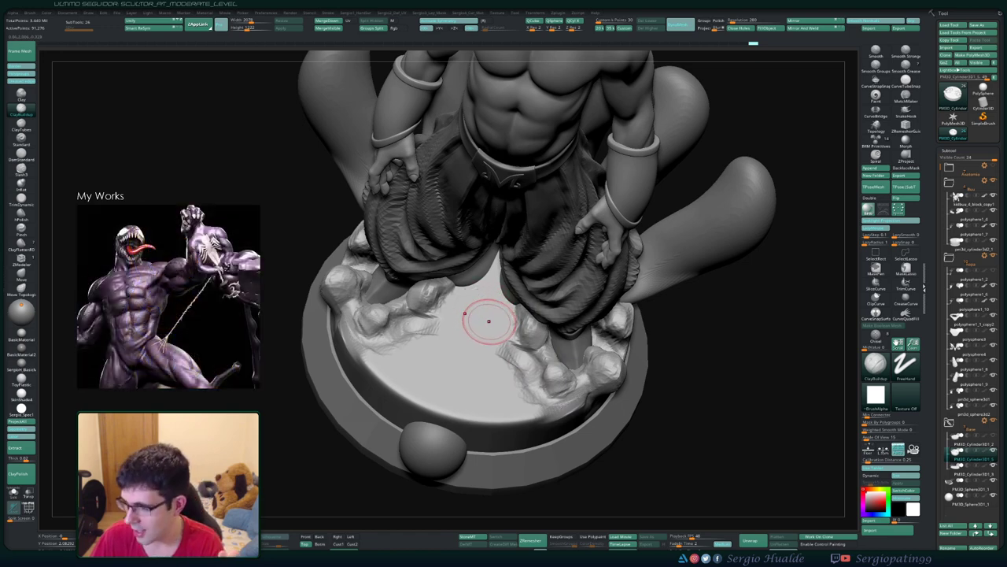
mouse_move(427, 348)
right_mouse_down()
mouse_move(418, 345)
mouse_move(464, 349)
mouse_move(450, 336)
right_mouse_up()
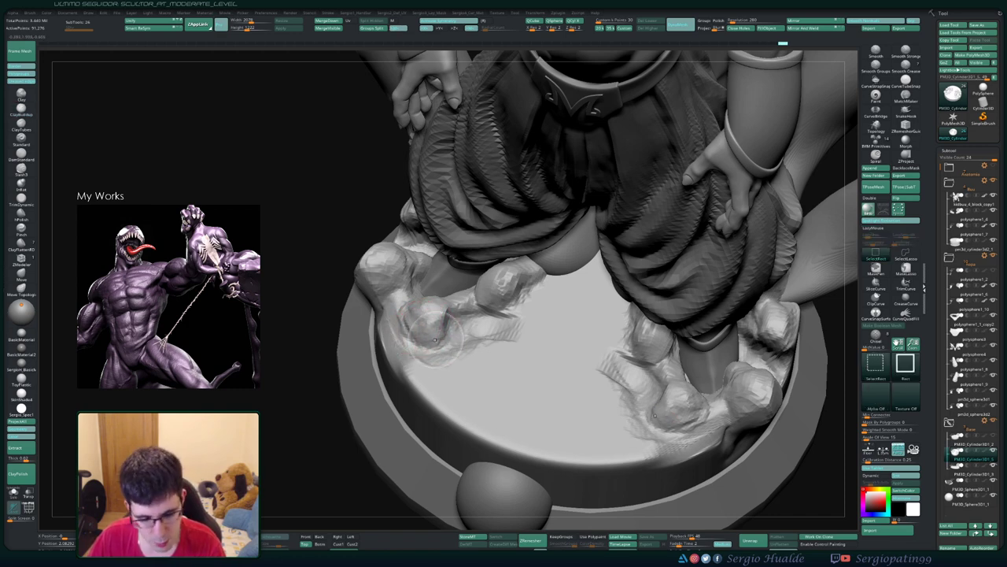
Step: Build up the rock clumps on both sides of the base with ClayBuildup, then switch to Smooth
key("b")
key("d")
key("s")
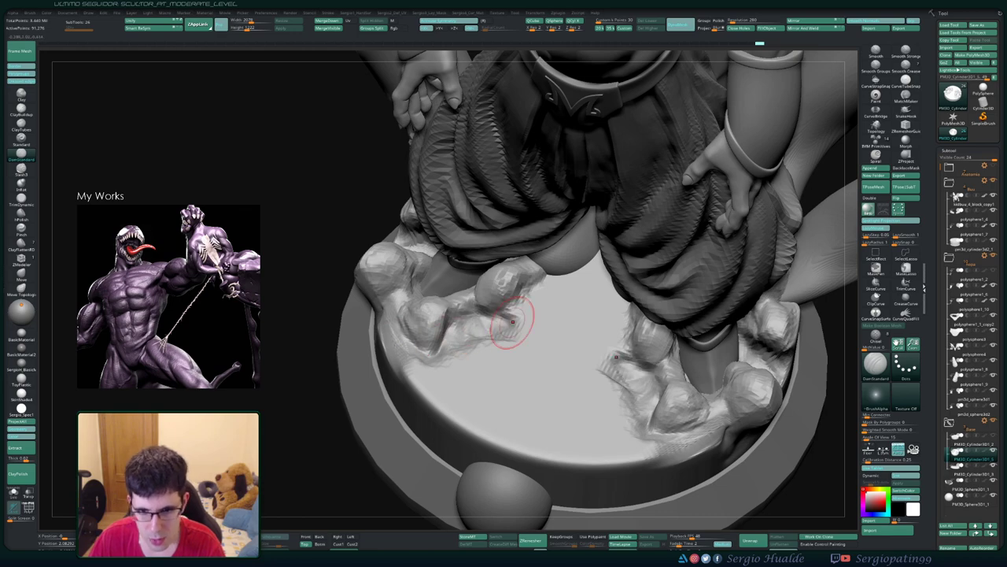
right_click_drag(494, 344, 472, 360)
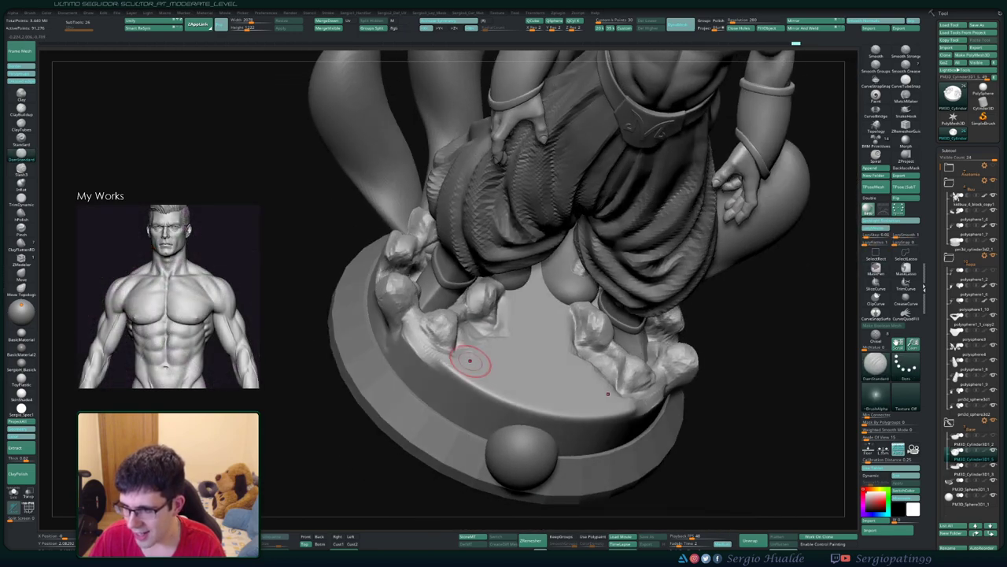
key("b")
key("c")
key("b")
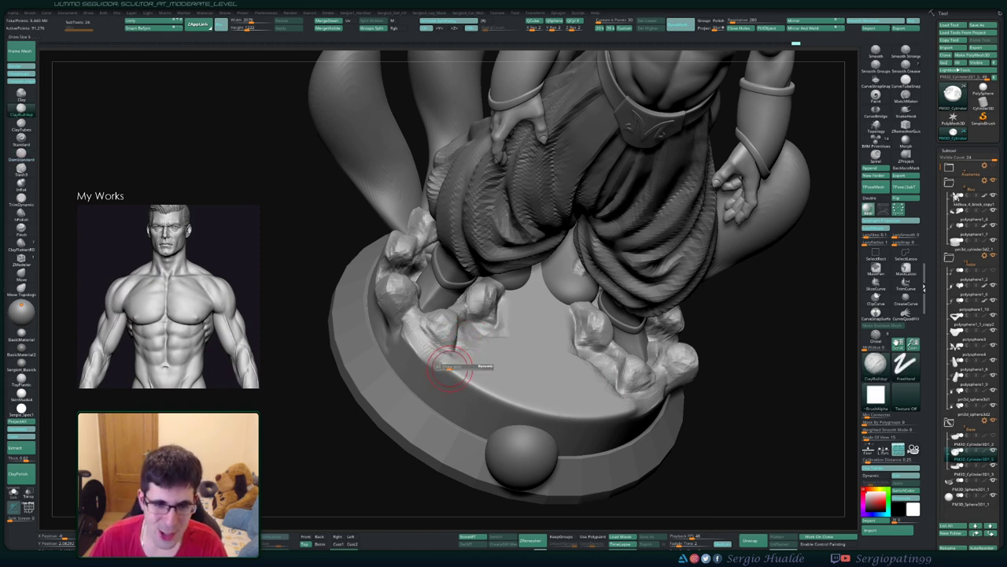
mouse_move(413, 330)
left_mouse_down()
mouse_move(425, 366)
mouse_move(464, 374)
mouse_move(445, 378)
mouse_move(492, 350)
mouse_move(486, 343)
left_mouse_up()
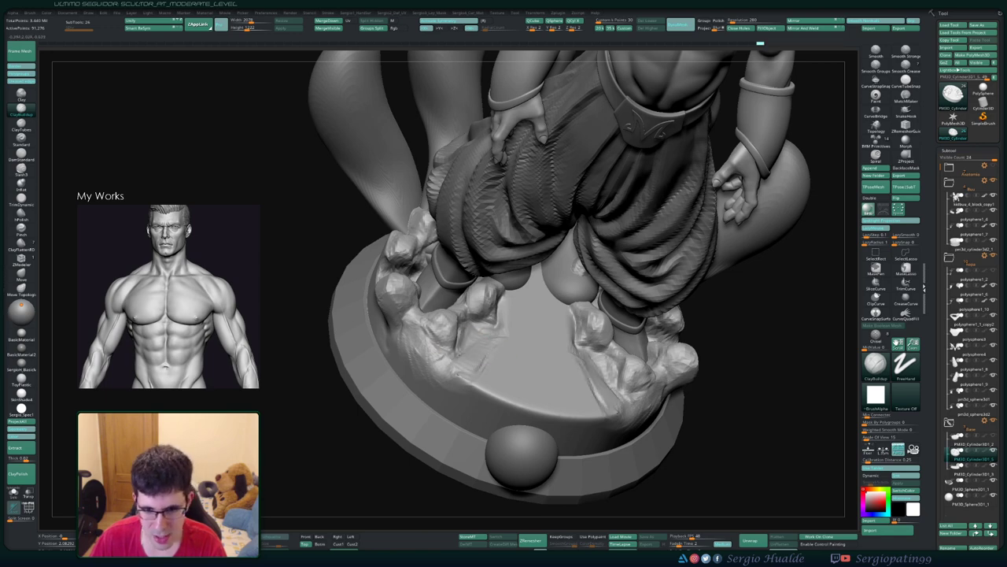
mouse_move(523, 341)
right_mouse_down()
mouse_move(513, 337)
mouse_move(518, 360)
right_mouse_up()
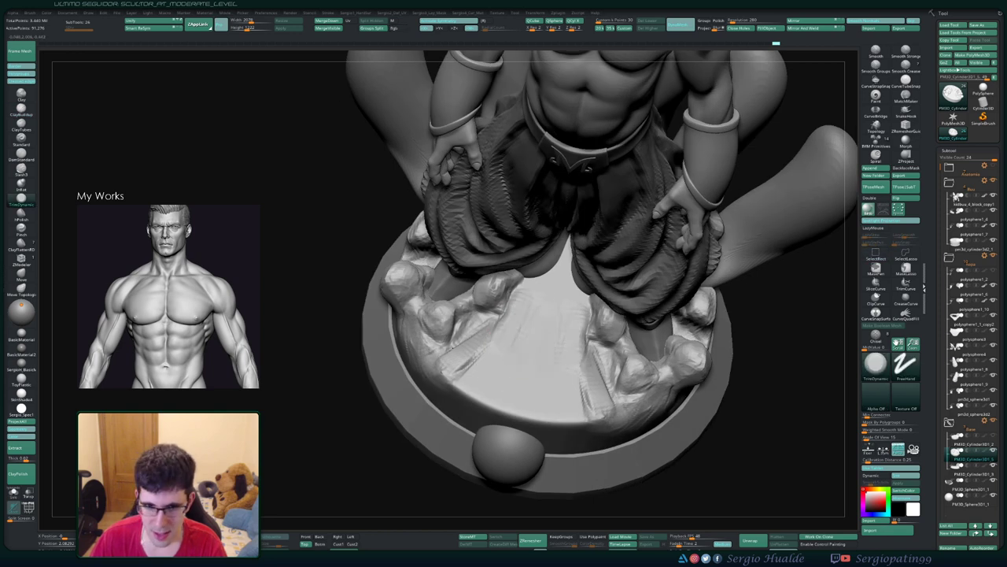
left_click_drag(476, 356, 484, 348)
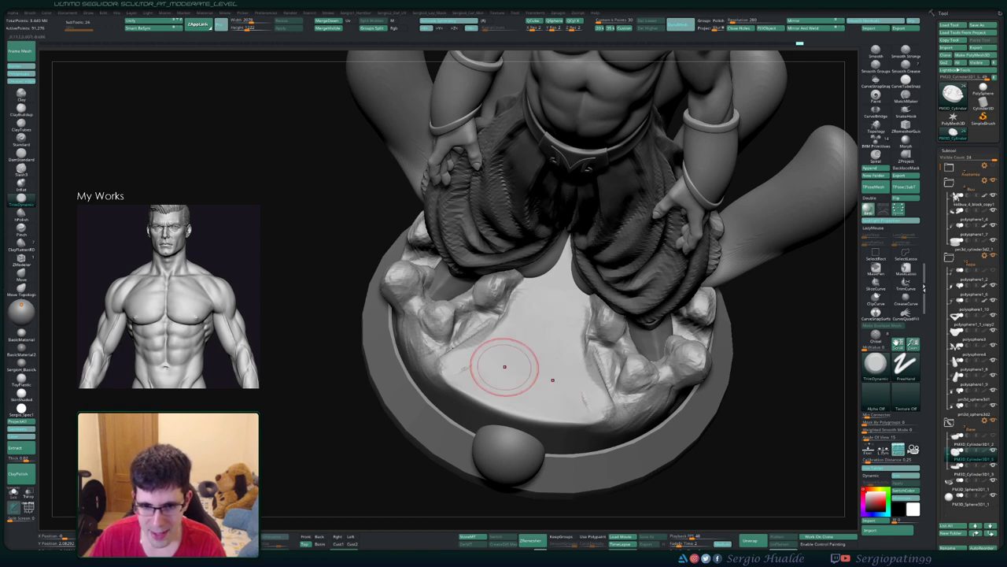
key("shift")
left_click_drag(510, 374, 525, 389)
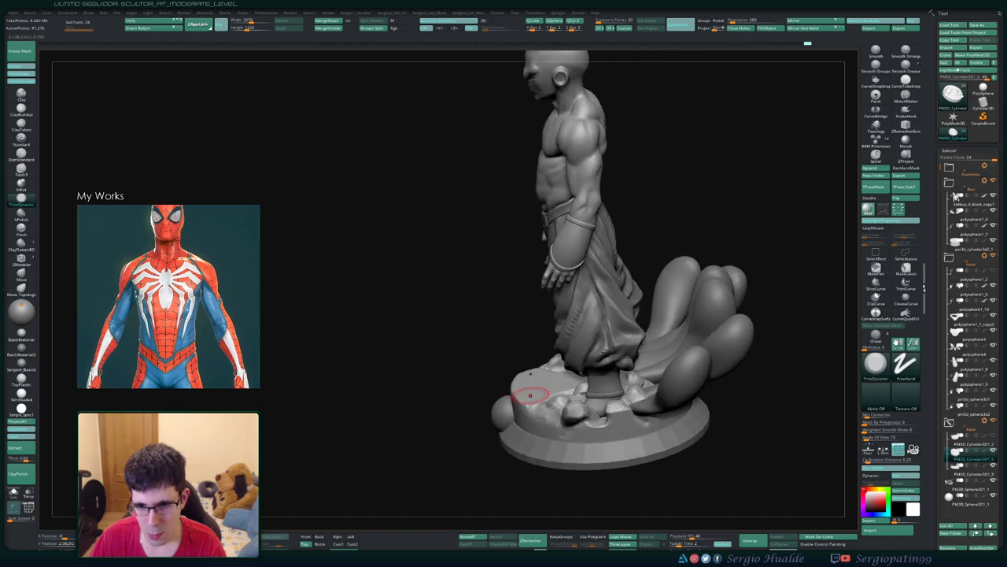
mouse_move(525, 389)
left_mouse_down()
mouse_move(487, 397)
mouse_move(483, 383)
left_mouse_up()
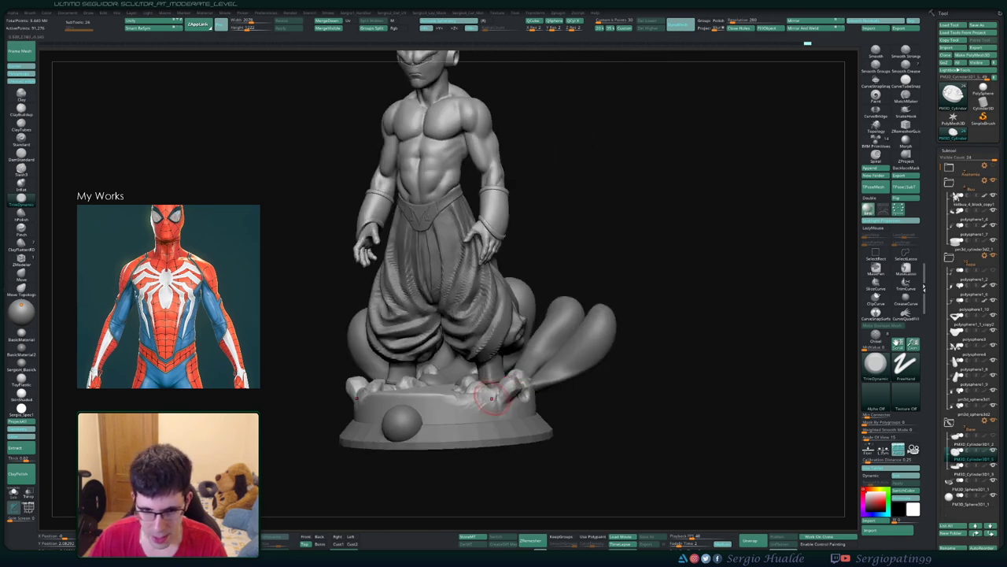
Step: Solo the base and add ClayBuildup strokes across its top
key("b")
key("c")
key("b")
scroll(483, 378, "up", 3)
left_click(441, 373, "ctrl+shift")
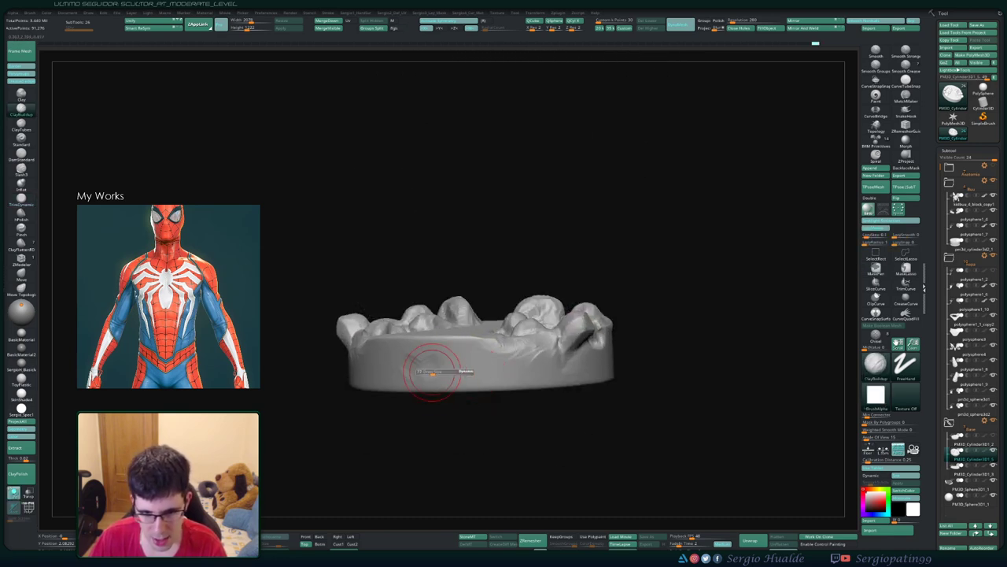
mouse_move(441, 374)
left_mouse_down()
mouse_move(425, 370)
mouse_move(453, 377)
left_mouse_up()
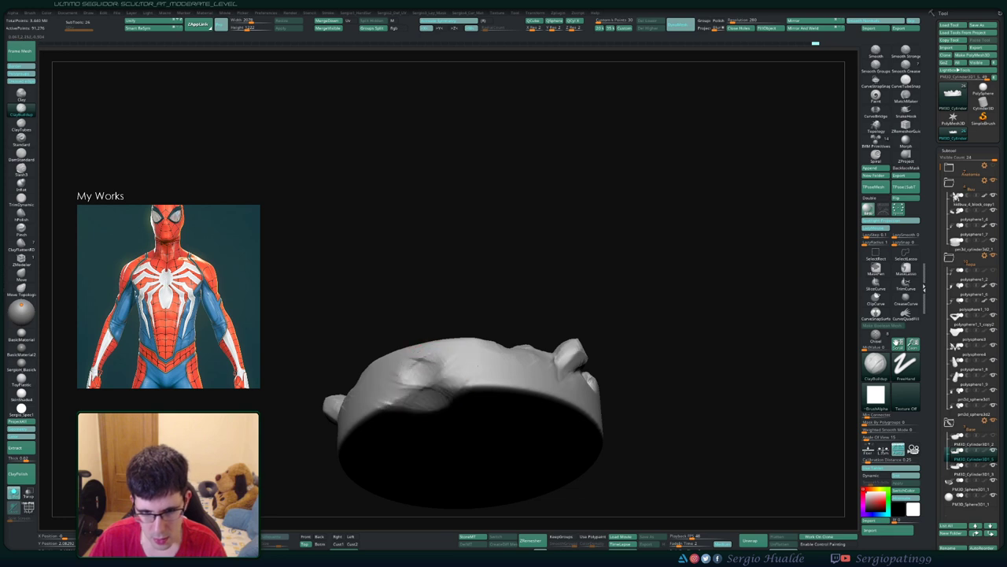
mouse_move(370, 398)
left_mouse_down()
mouse_move(464, 369)
mouse_move(511, 374)
left_mouse_up()
left_click_drag(346, 425, 530, 391)
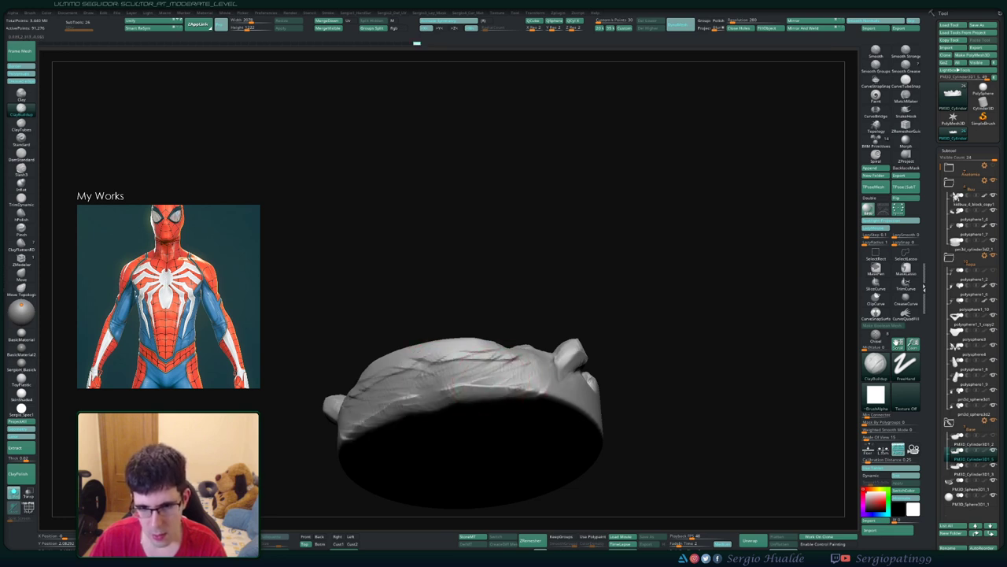
Step: Inspect the roughened rim and lumpy top from several angles, then turn Solo off
left_click_drag(356, 396, 370, 346)
mouse_move(550, 370)
left_mouse_down()
mouse_move(598, 362)
mouse_move(661, 409)
left_mouse_up()
left_click_drag(519, 394, 550, 371)
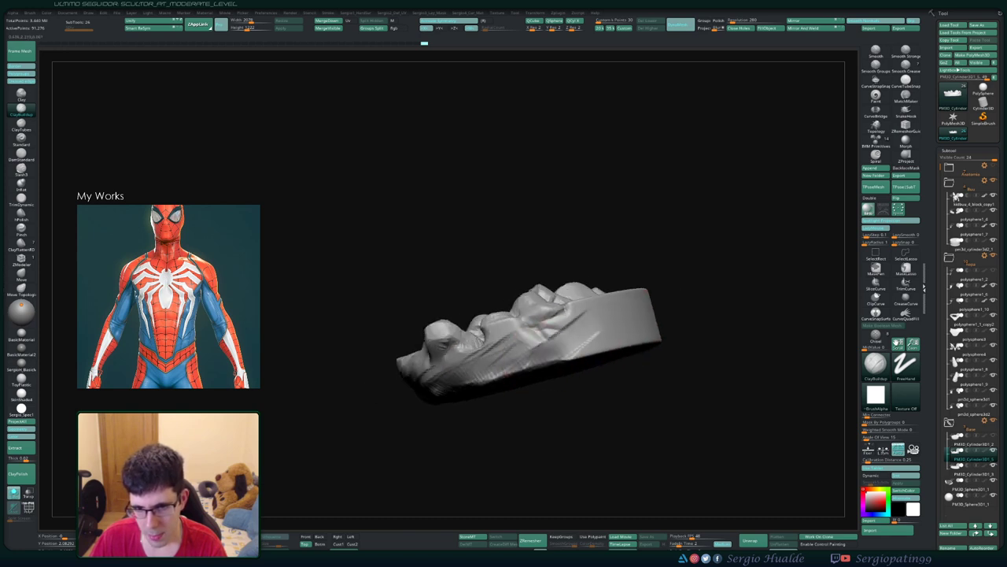
left_click_drag(614, 370, 649, 331)
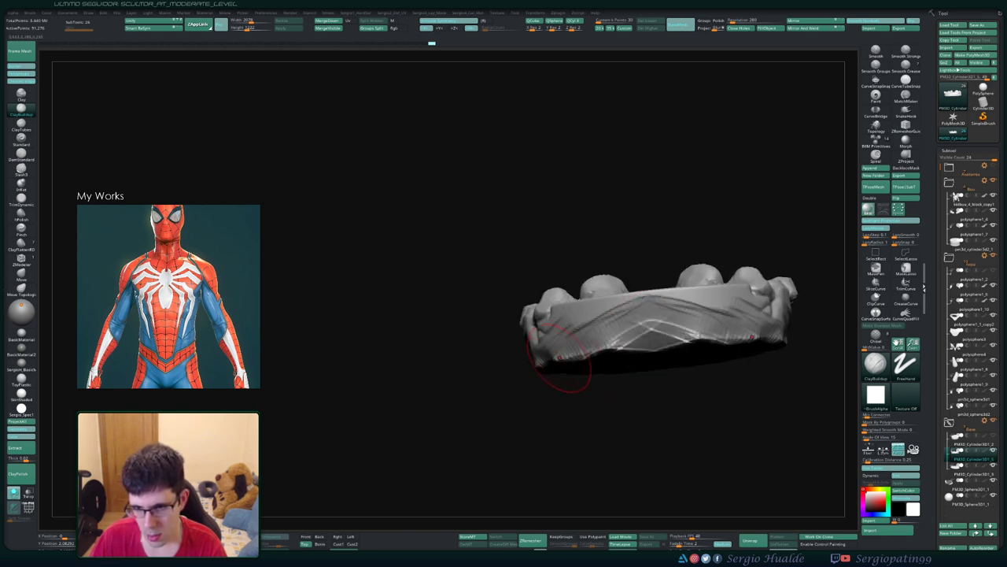
left_click_drag(571, 370, 606, 359)
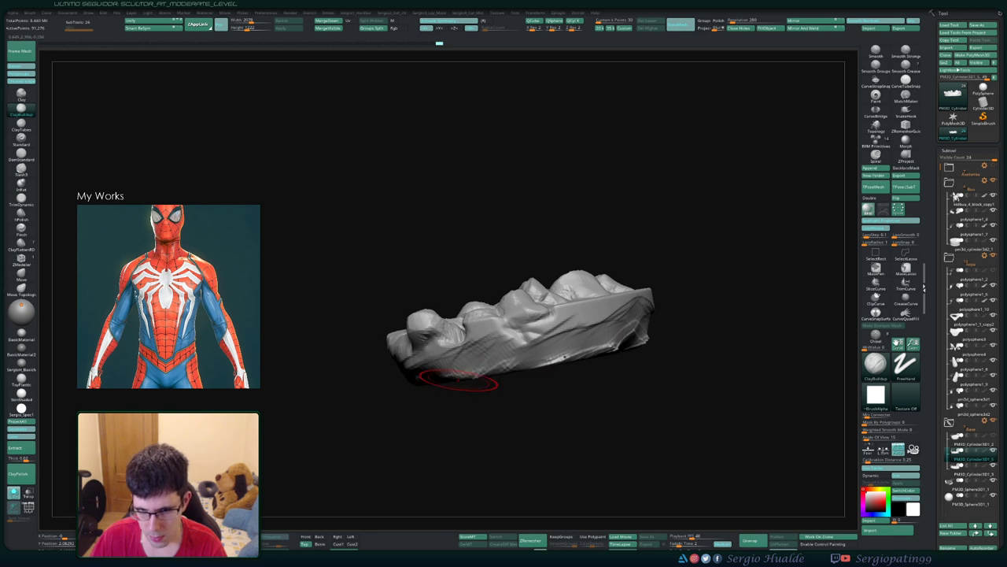
left_click_drag(449, 378, 483, 400)
key("space")
left_click_drag(503, 358, 503, 331)
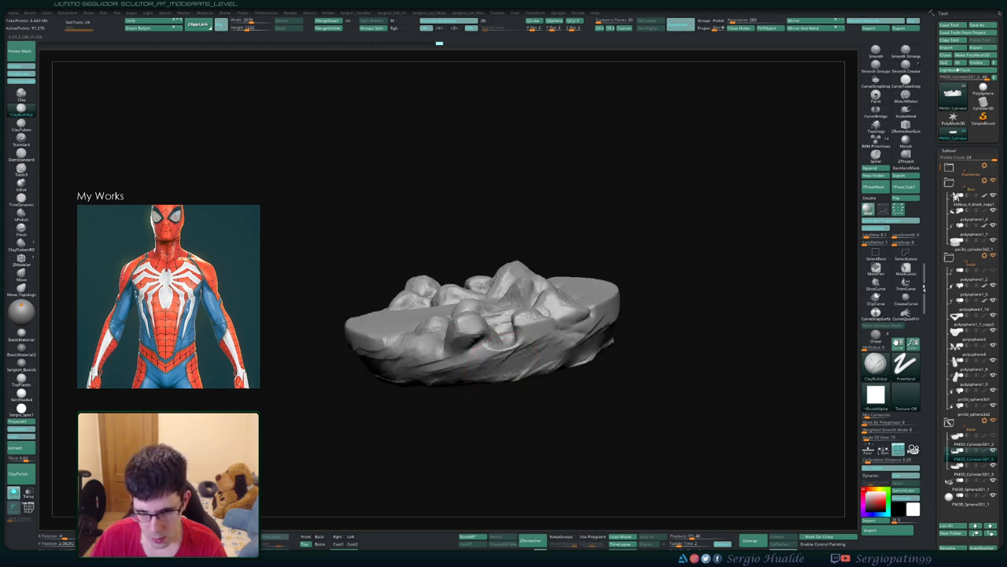
left_click_drag(562, 360, 472, 378)
left_click_drag(428, 333, 417, 350)
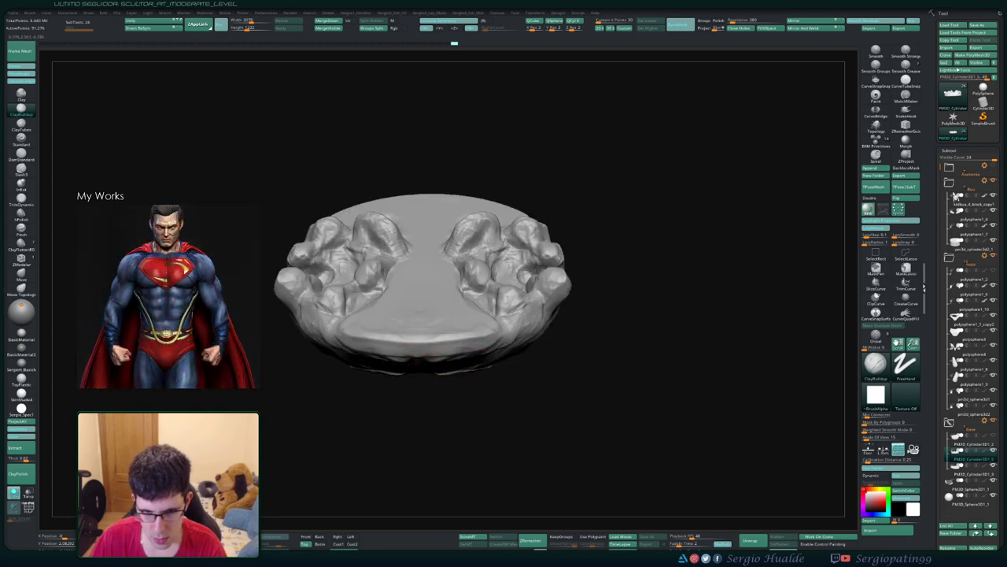
mouse_move(551, 354)
left_mouse_down()
mouse_move(586, 322)
mouse_move(560, 394)
left_mouse_up()
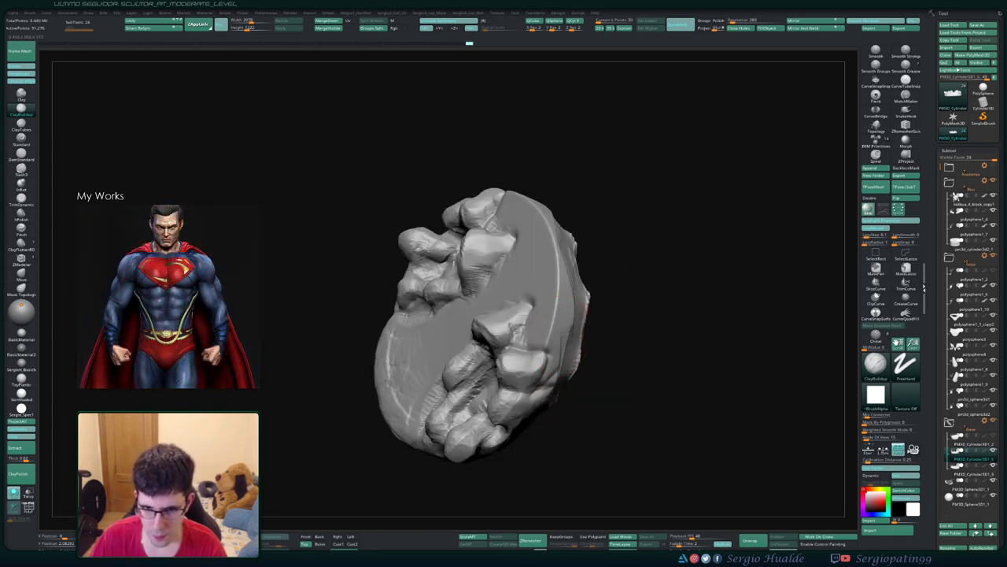
mouse_move(555, 302)
left_mouse_down()
mouse_move(629, 212)
mouse_move(614, 366)
left_mouse_up()
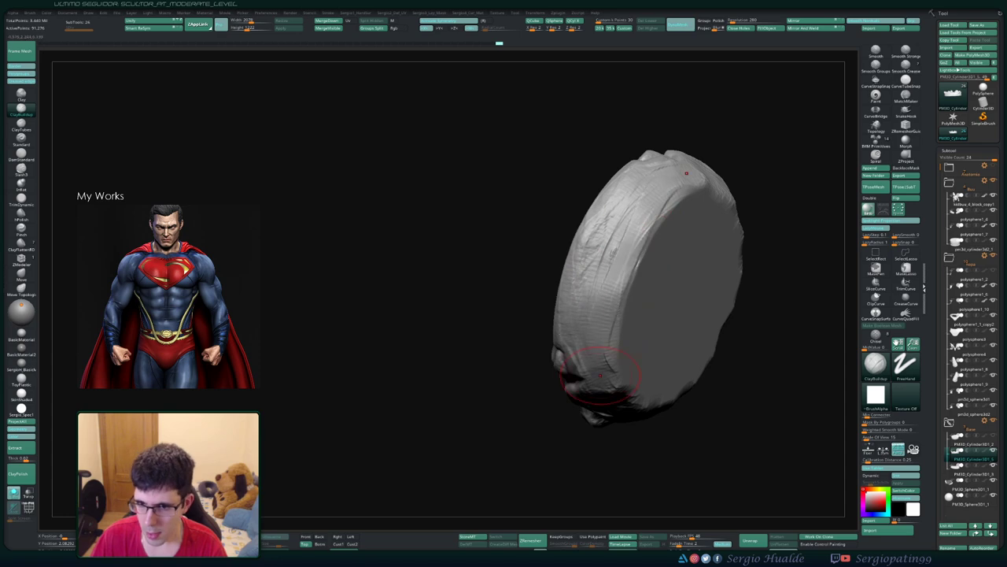
mouse_move(613, 368)
left_mouse_down()
mouse_move(584, 286)
mouse_move(495, 304)
mouse_move(539, 312)
left_mouse_up()
key("shift+s")
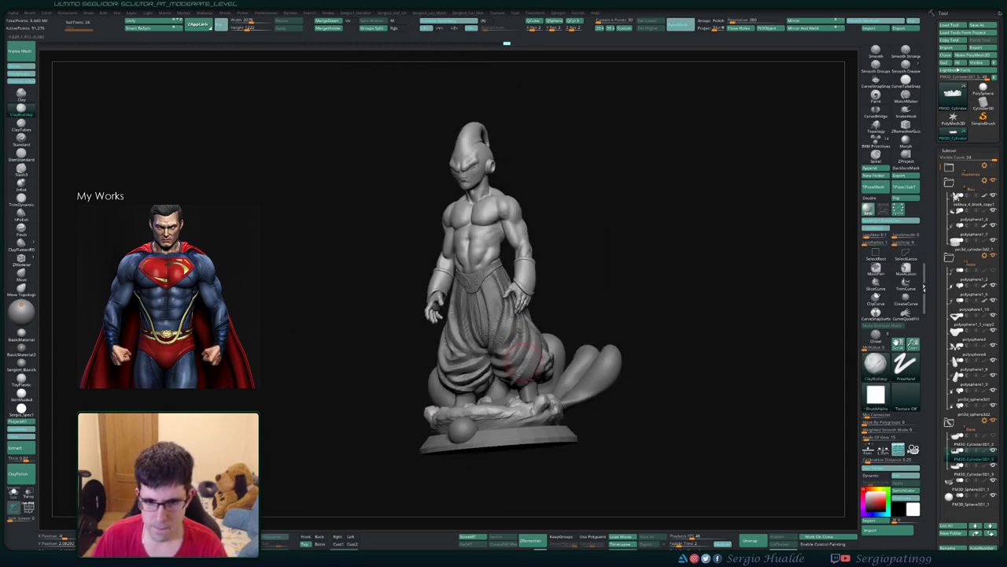
Step: Resize the brush and raise the rock surface near the right foot
left_click_drag(527, 393, 520, 364)
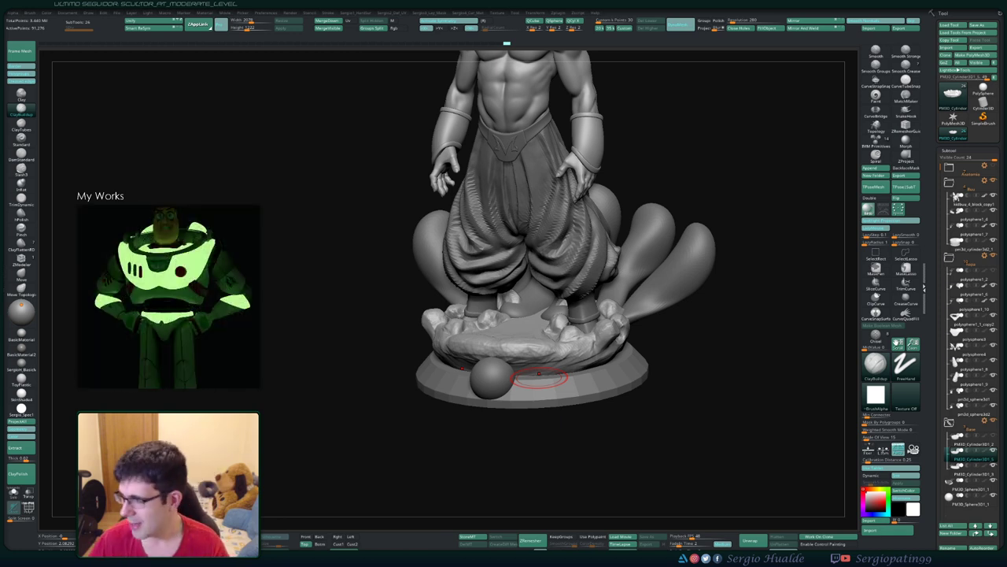
left_click_drag(719, 304, 600, 340)
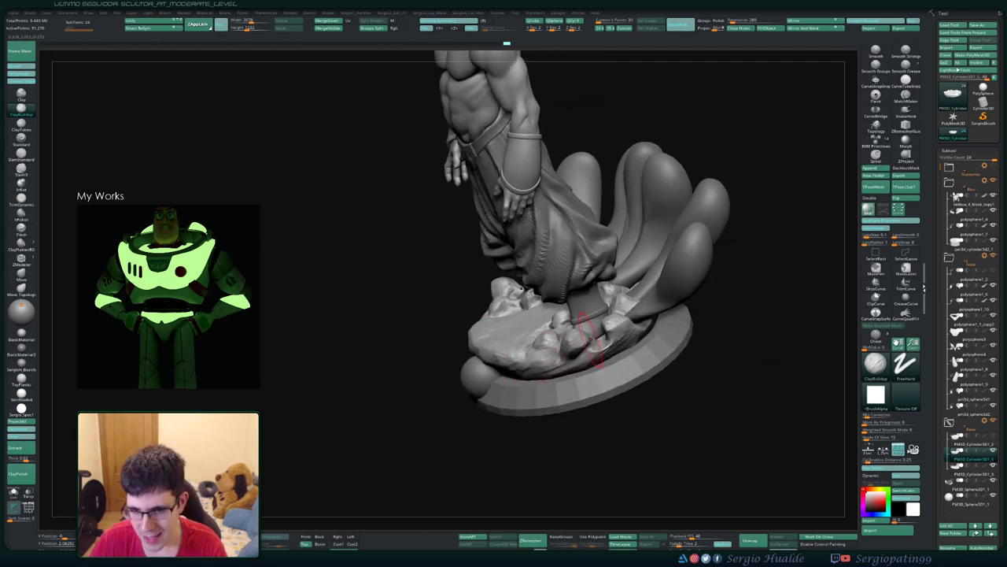
right_click_drag(610, 338, 611, 358)
key("s")
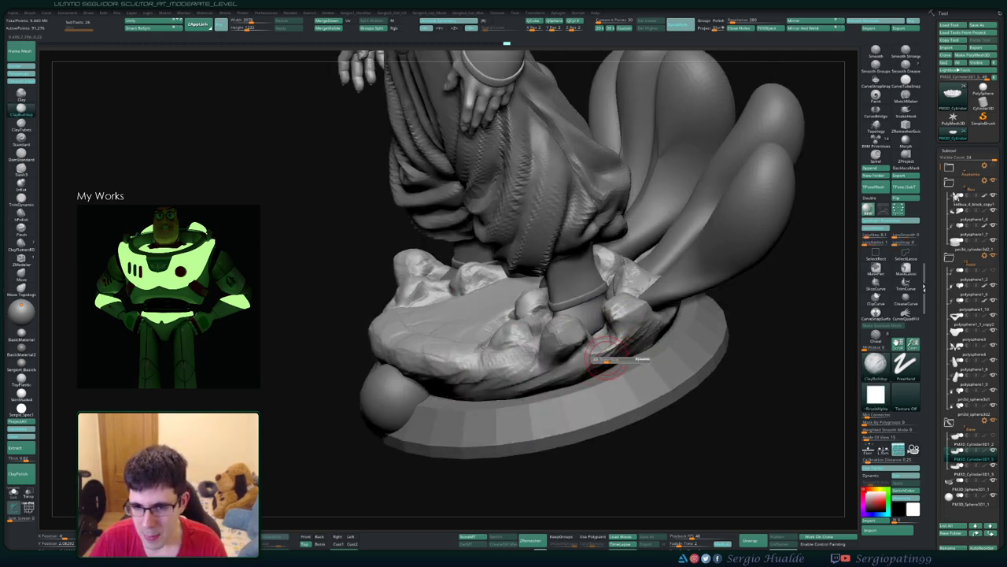
left_click_drag(614, 354, 618, 350)
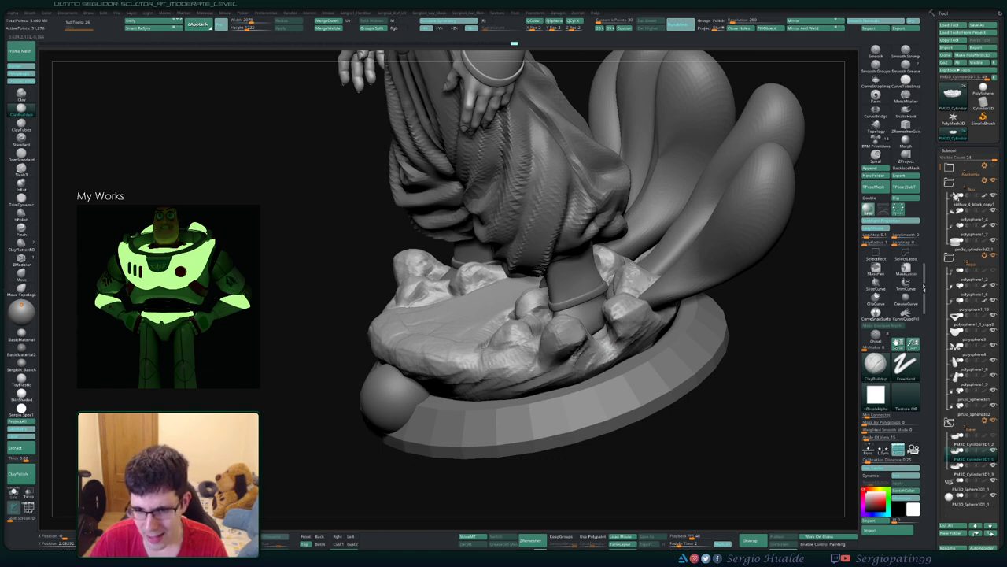
right_click_drag(591, 360, 578, 350)
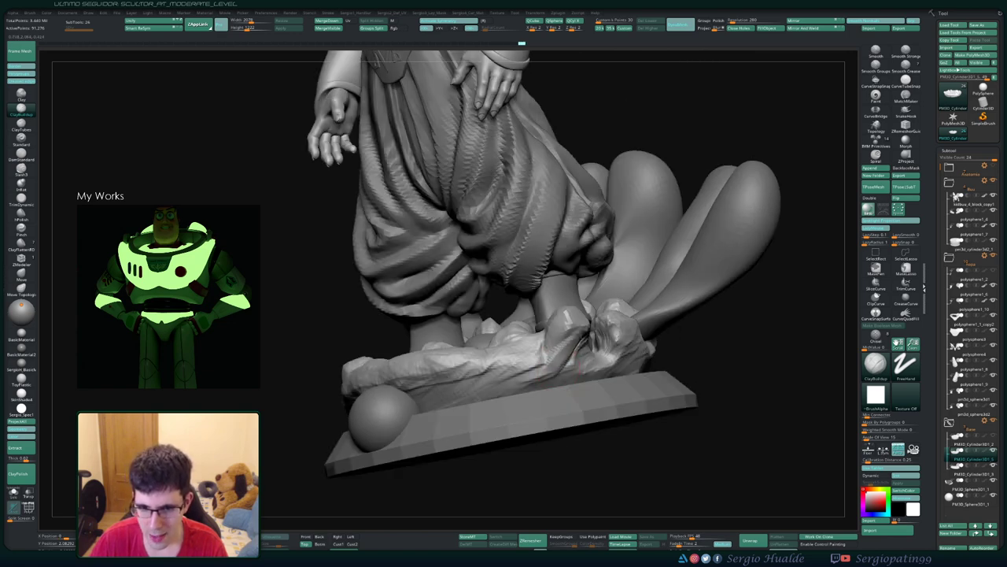
right_click_drag(589, 300, 578, 360)
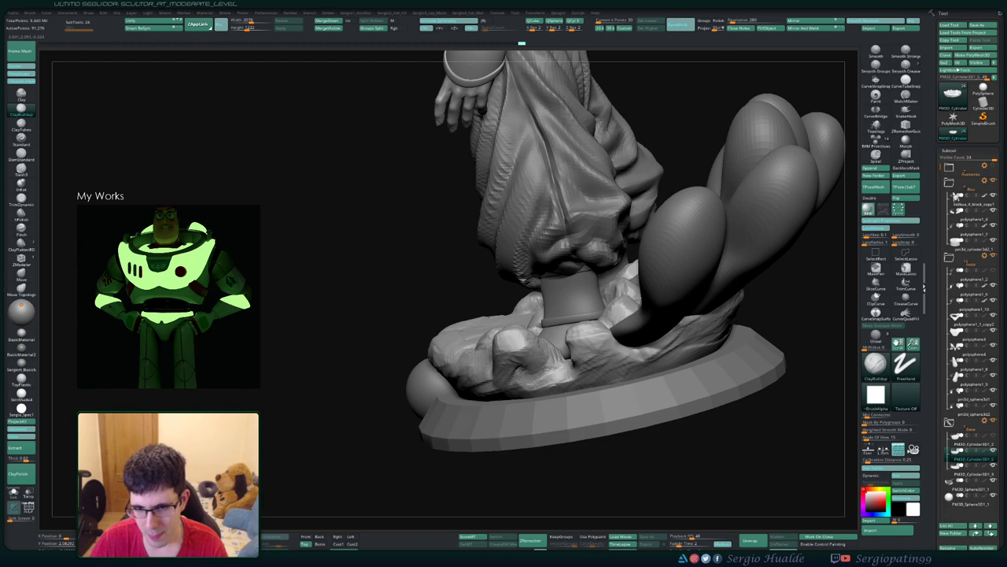
Step: Switch to the TrimDynamic brush to flatten the rocks around the base and feet
key("b")
key("t")
key("d")
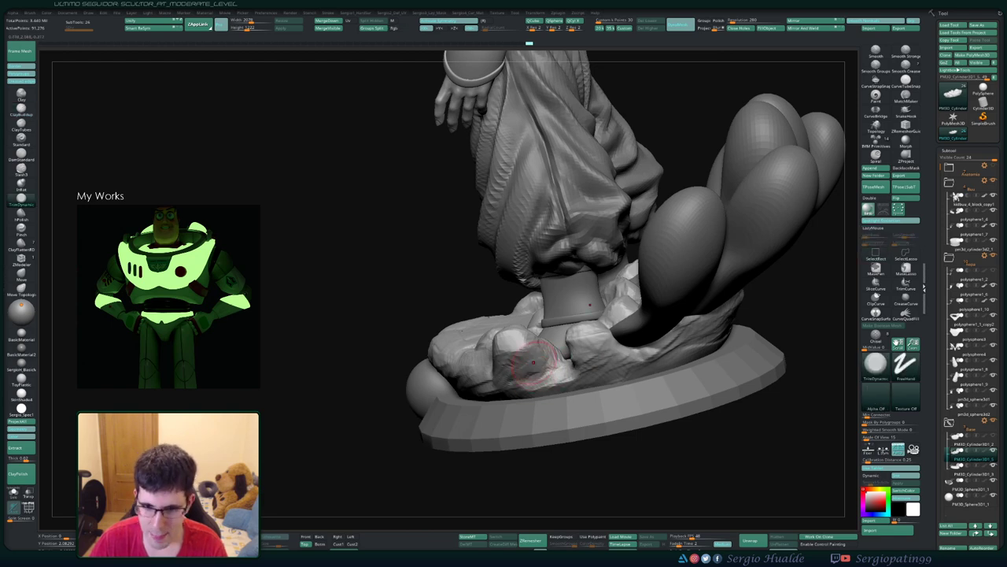
mouse_move(572, 366)
right_mouse_down()
mouse_move(543, 370)
mouse_move(602, 370)
mouse_move(476, 384)
mouse_move(503, 391)
mouse_move(478, 369)
right_mouse_up()
Step: Solo the rock base and build up its rock forms with ClayBuildup
left_click(478, 370, "ctrl+shift")
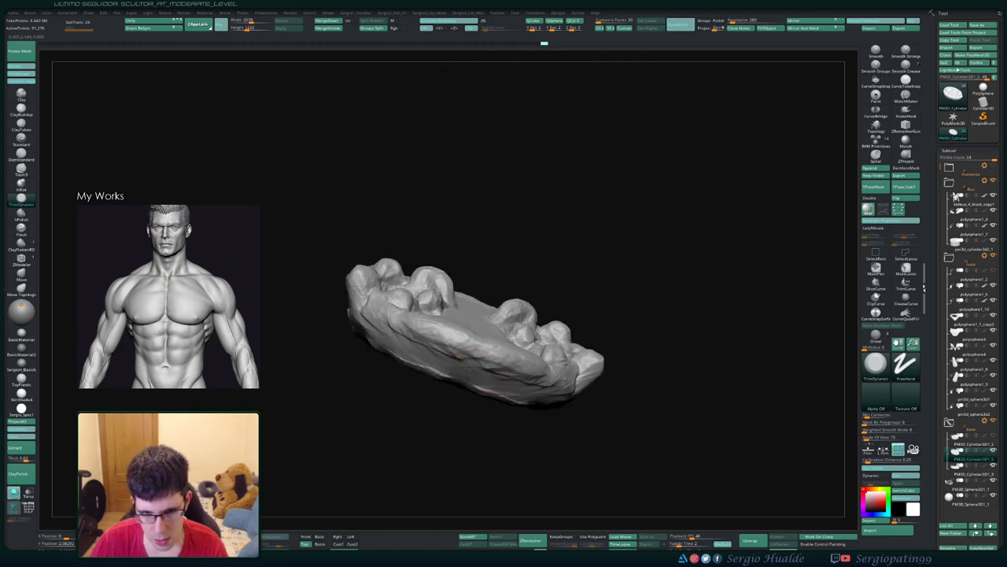
key("b")
key("c")
key("b")
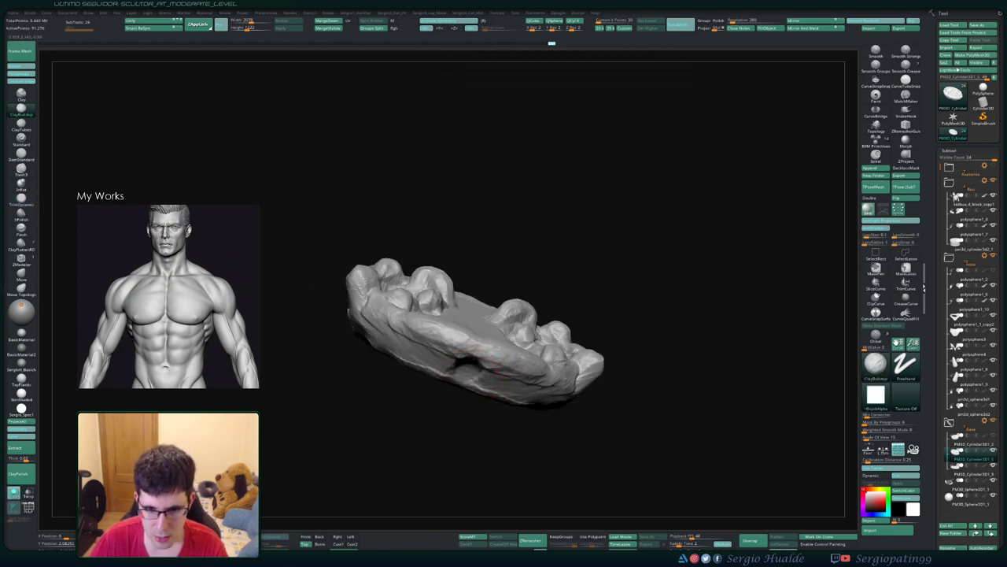
left_click(496, 378, "ctrl+shift")
right_click_drag(495, 378, 453, 381)
Step: Push the rock forms with Move, then add more clay with ClayBuildup
key("b")
key("m")
key("v")
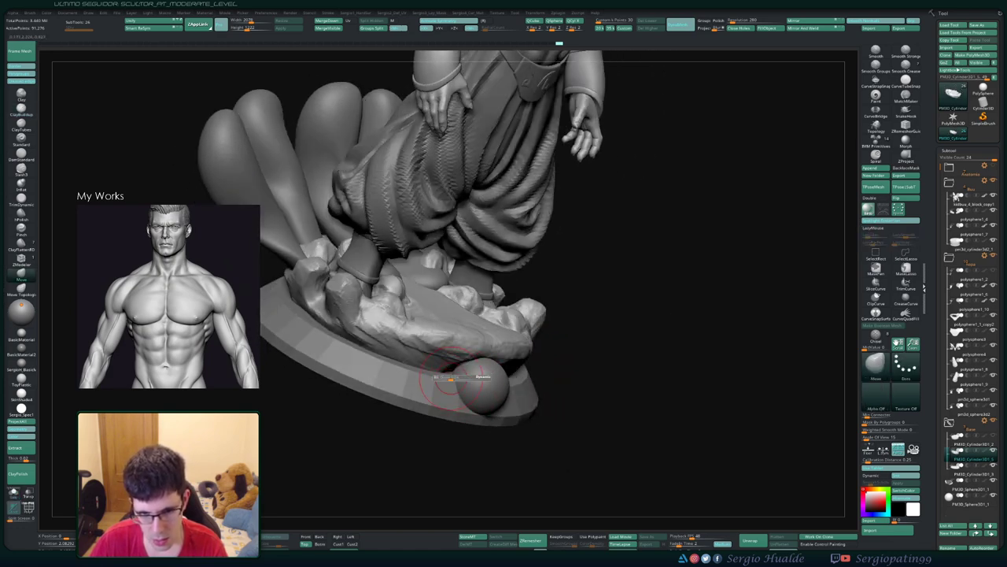
mouse_move(464, 370)
right_mouse_down()
mouse_move(520, 367)
mouse_move(520, 338)
mouse_move(539, 367)
right_mouse_up()
key("b")
key("c")
key("b")
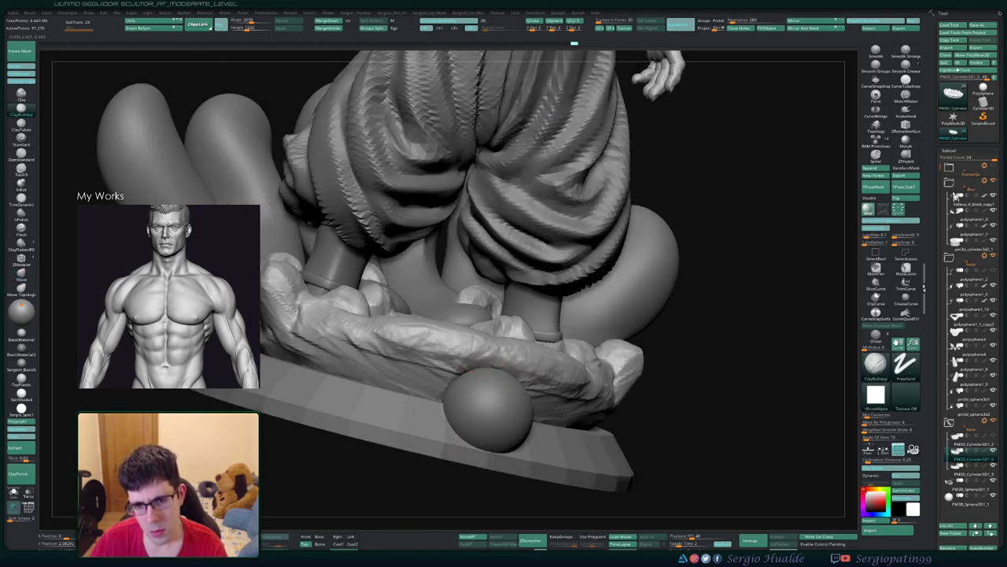
Step: Carve a rounded hollow into the base's front with DamStandard, then turn Solo off
left_click(497, 401, "ctrl+shift")
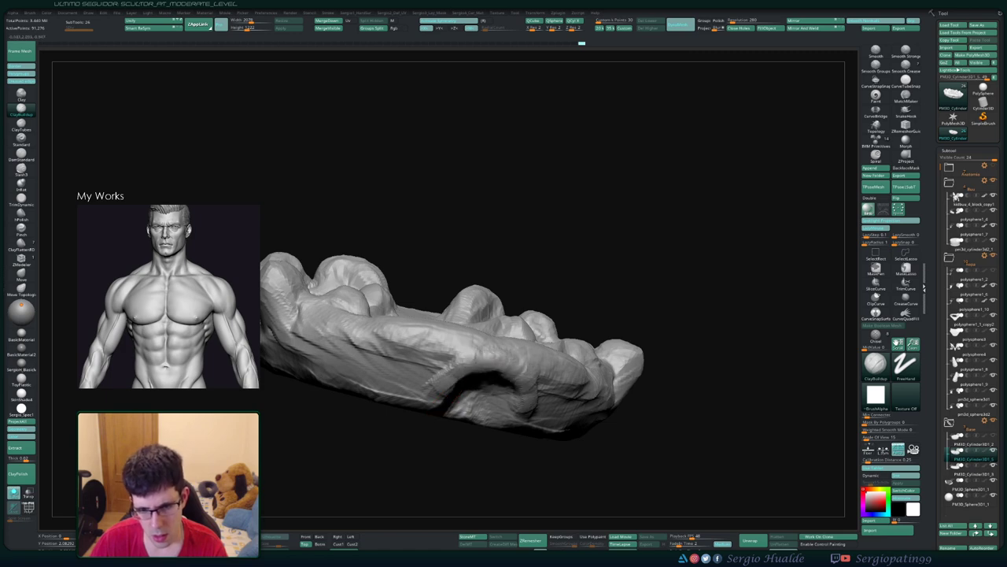
key("b")
key("d")
key("s")
mouse_move(504, 385)
right_mouse_down()
mouse_move(464, 366)
mouse_move(503, 394)
mouse_move(504, 354)
mouse_move(521, 394)
mouse_move(494, 413)
mouse_move(511, 338)
right_mouse_up()
left_click(472, 386, "ctrl+shift")
key("b")
key("m")
key("v")
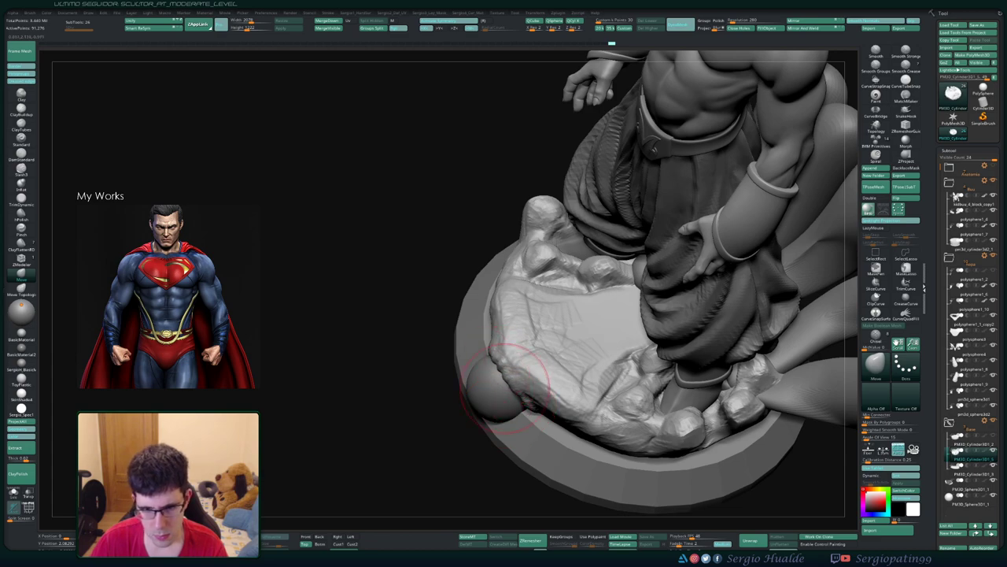
mouse_move(495, 386)
right_mouse_down()
mouse_move(491, 360)
mouse_move(504, 370)
mouse_move(543, 334)
right_mouse_up()
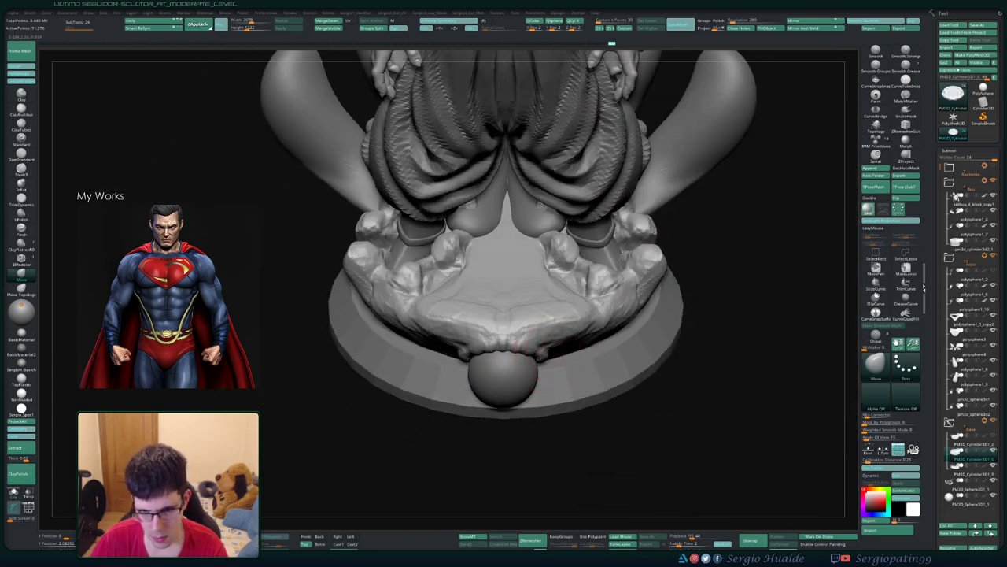
mouse_move(527, 366)
right_mouse_down()
mouse_move(521, 254)
mouse_move(539, 250)
right_mouse_up()
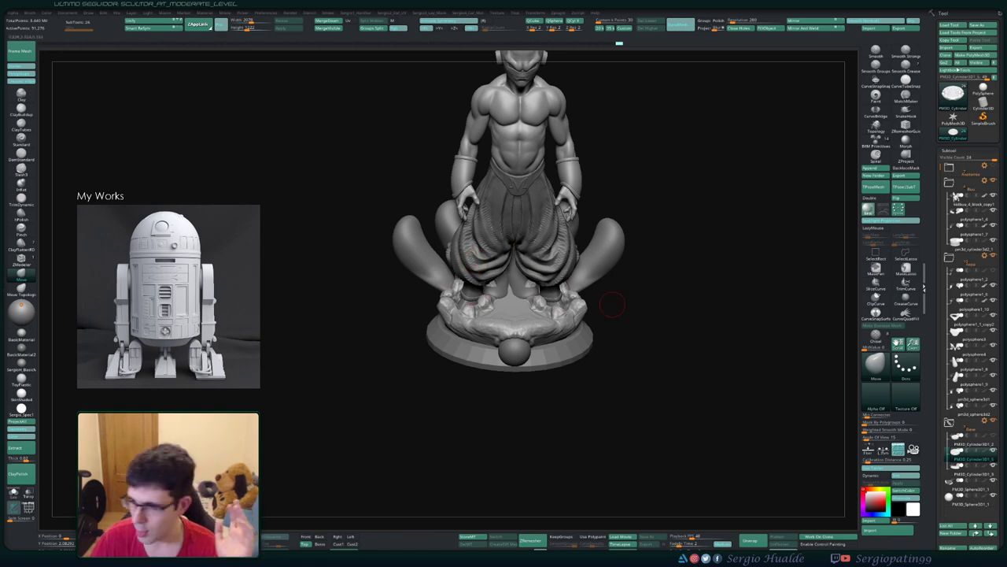
mouse_move(693, 236)
left_mouse_down()
mouse_move(771, 232)
mouse_move(771, 331)
mouse_move(755, 236)
left_mouse_up()
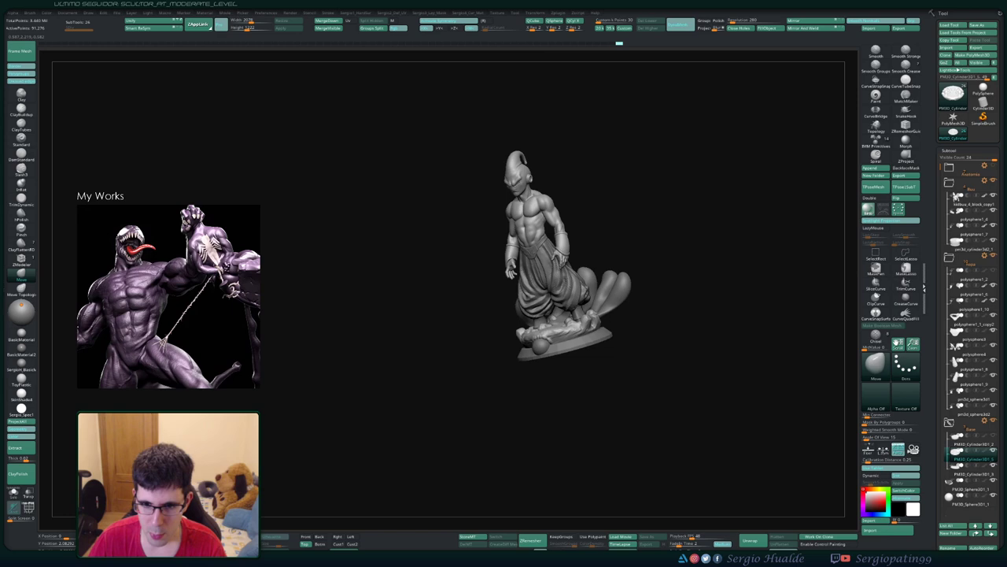
left_click_drag(580, 346, 575, 349)
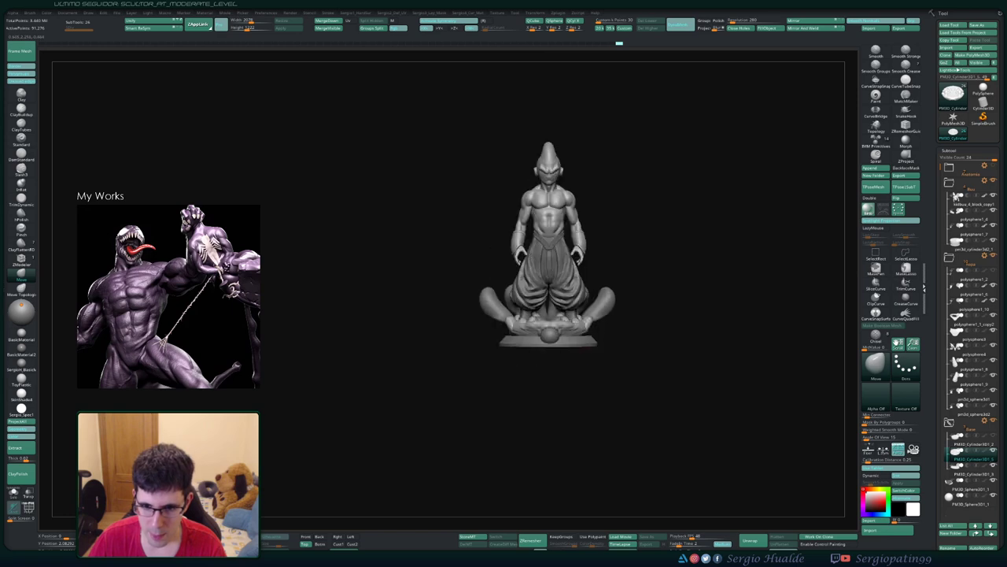
scroll(575, 349, "up", 3)
scroll(574, 349, "up", 2)
scroll(581, 364, "up", 3)
key("ctrl")
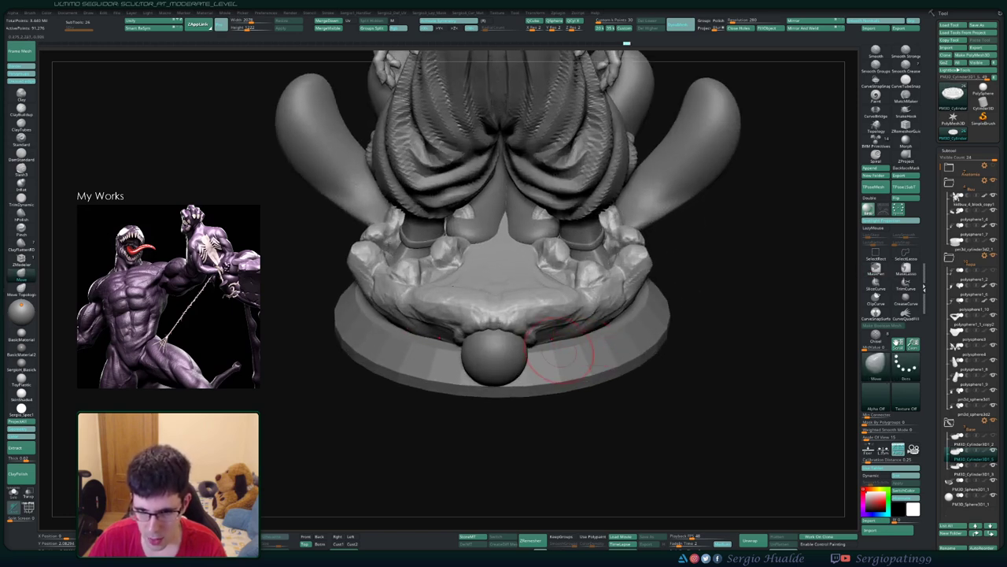
right_click_drag(590, 340, 612, 336)
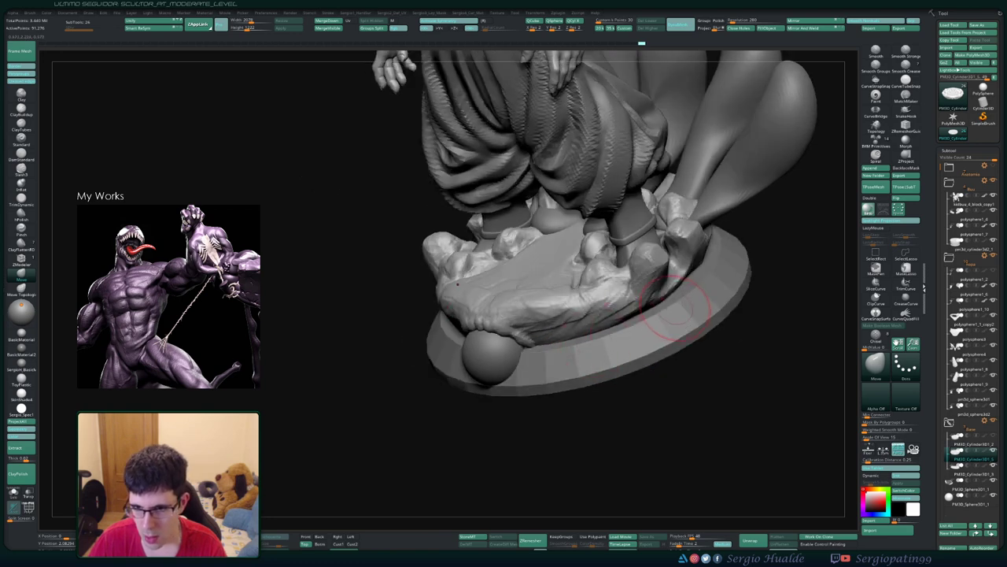
right_click_drag(677, 301, 693, 296)
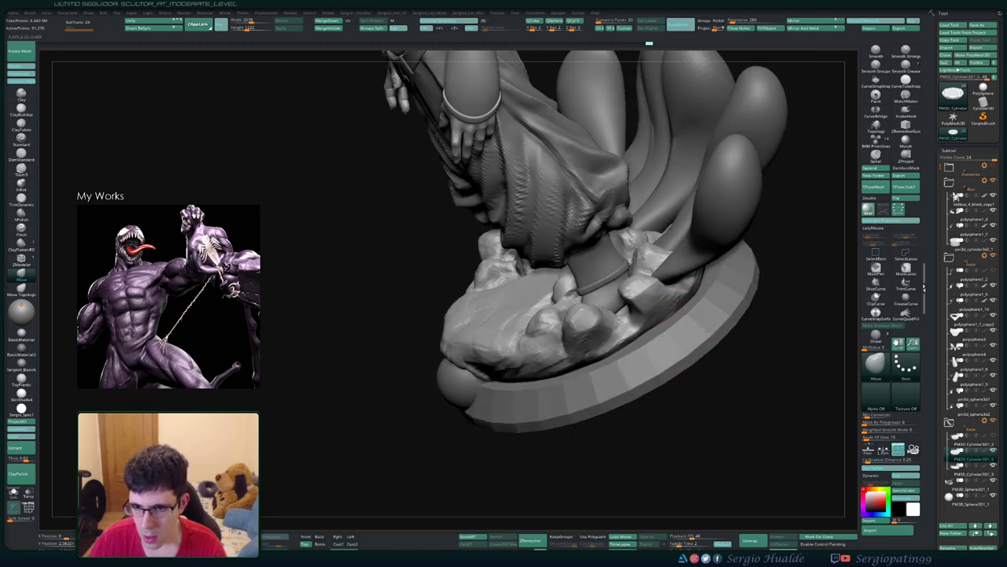
mouse_move(583, 386)
right_mouse_down()
mouse_move(622, 347)
mouse_move(642, 350)
mouse_move(606, 415)
mouse_move(618, 356)
mouse_move(631, 343)
right_mouse_up()
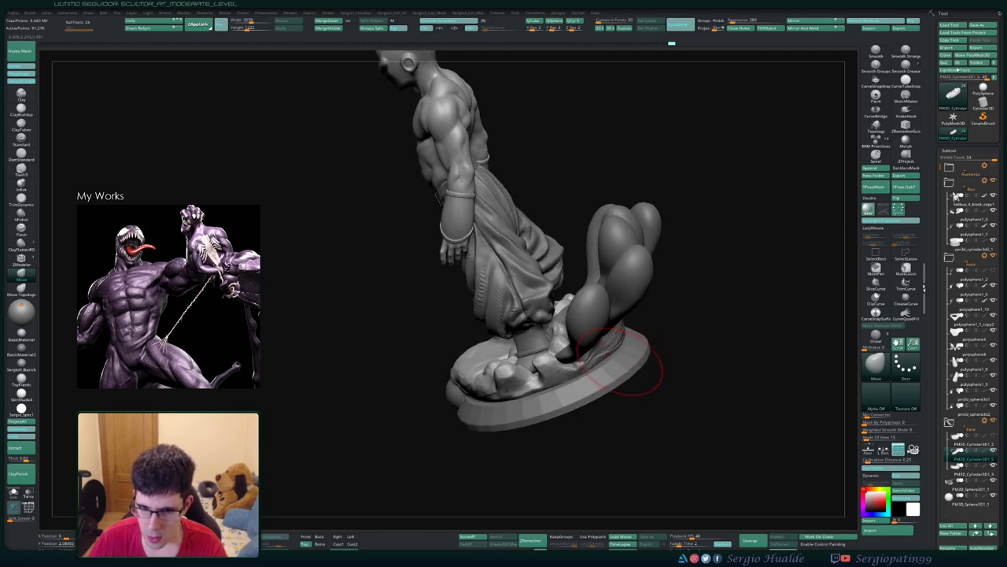
left_click(609, 370, "alt")
Step: Solo the plinth and insert an edge loop around its rim with ZModeler Edge Insert
left_click(550, 389, "ctrl+shift")
key("shift+f")
key("f")
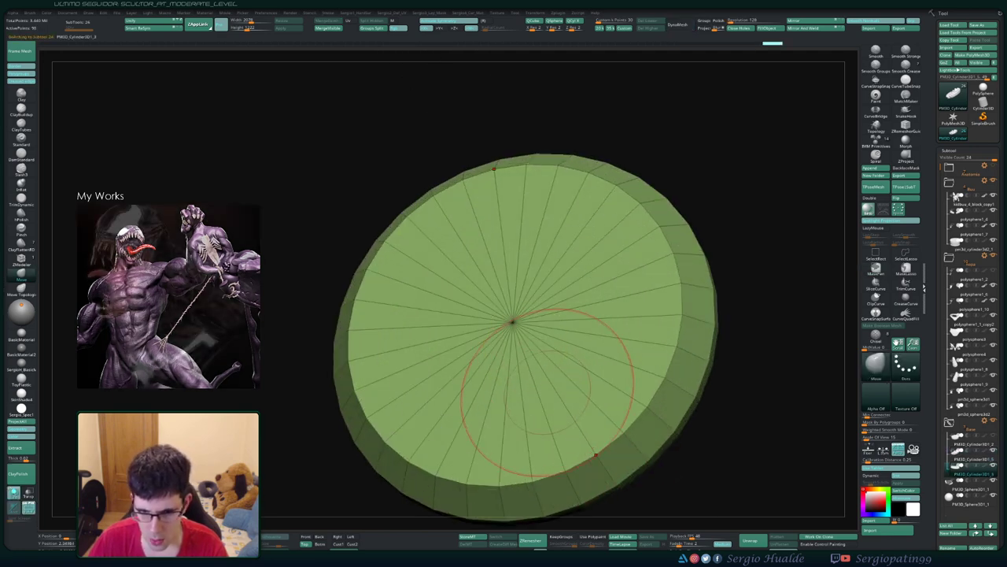
key("b")
key("z")
key("m")
mouse_move(528, 404)
right_mouse_down()
mouse_move(540, 360)
mouse_move(551, 360)
right_mouse_up()
key("space")
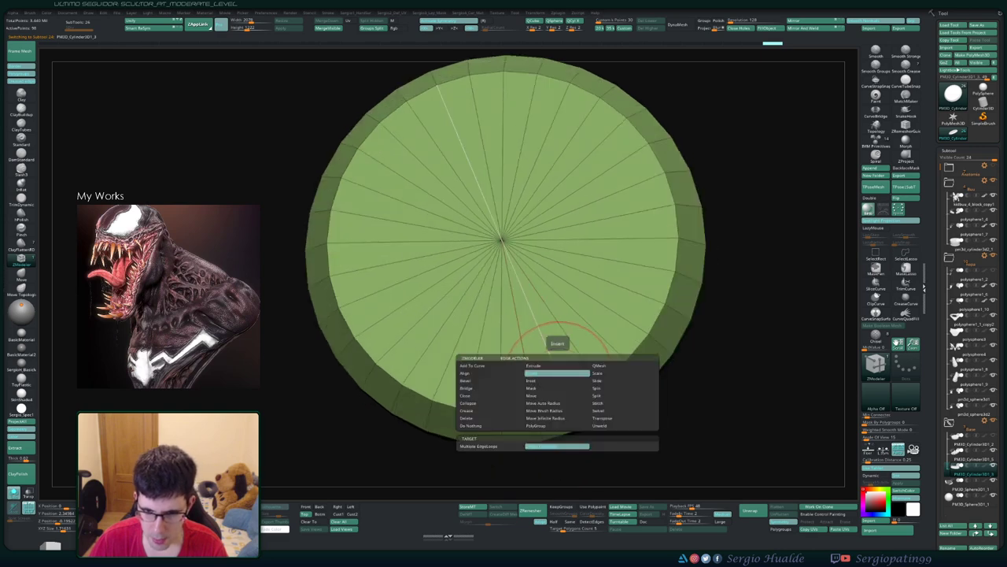
left_click(557, 373)
left_click(554, 387)
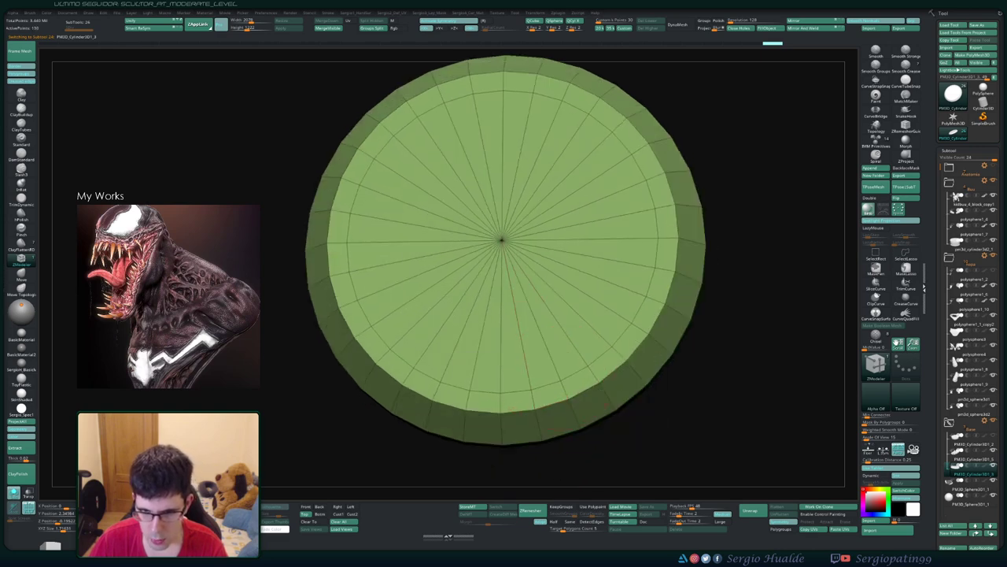
right_click_drag(559, 307, 551, 370)
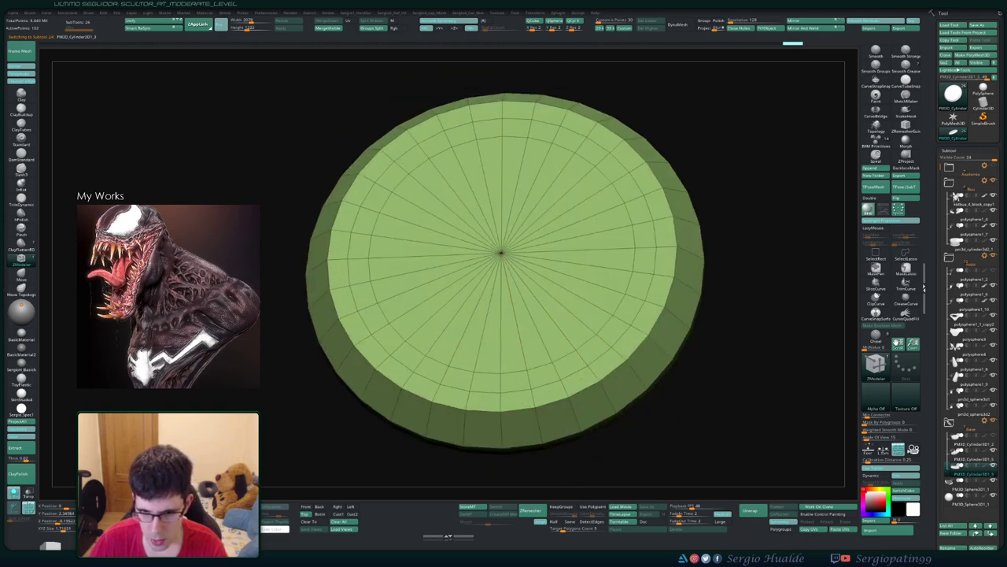
mouse_move(611, 363)
right_mouse_down()
mouse_move(582, 394)
mouse_move(543, 354)
right_mouse_up()
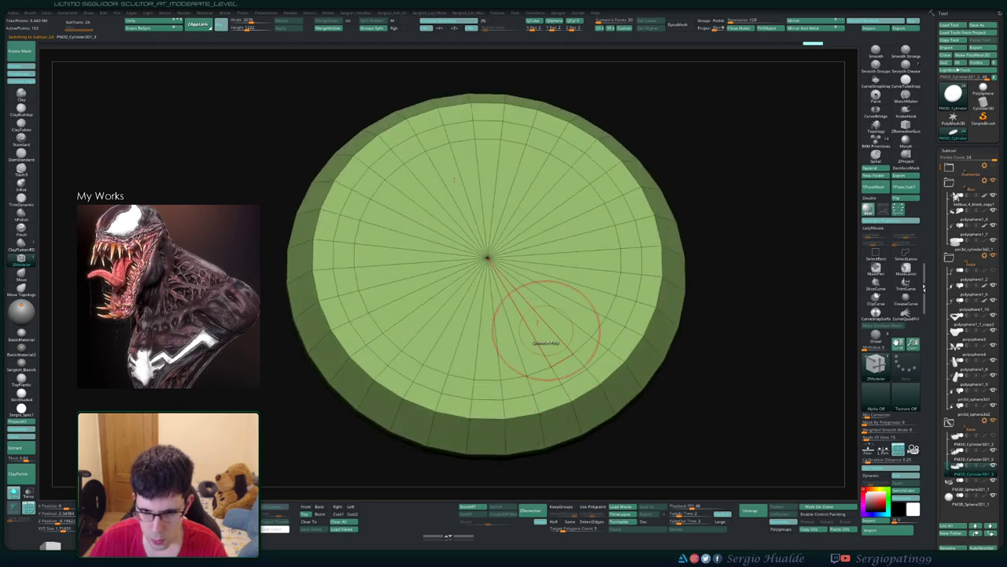
Step: Inset a ring of polygons on the plinth top using Polygon Inset with Polyloop target
key("space")
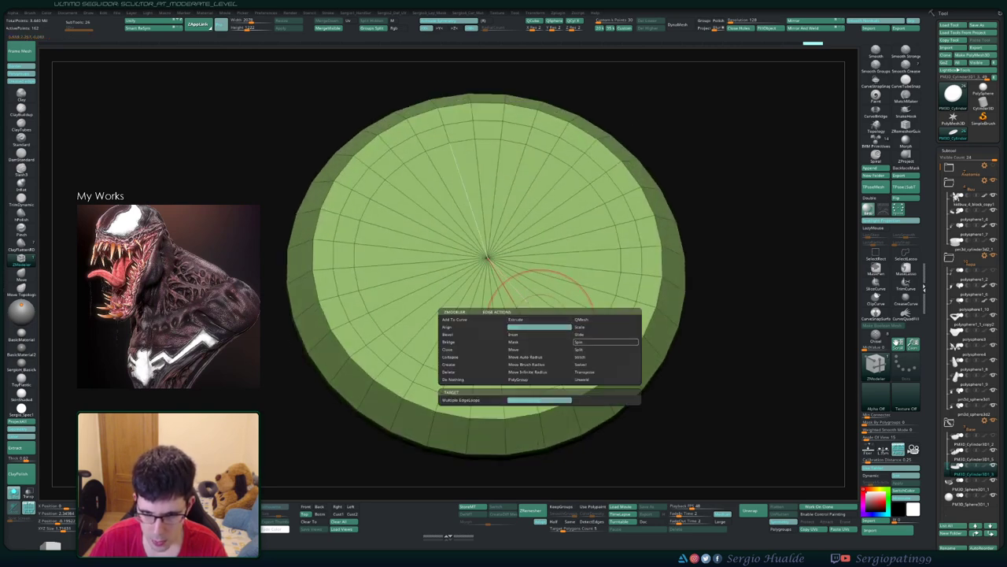
left_click(535, 348)
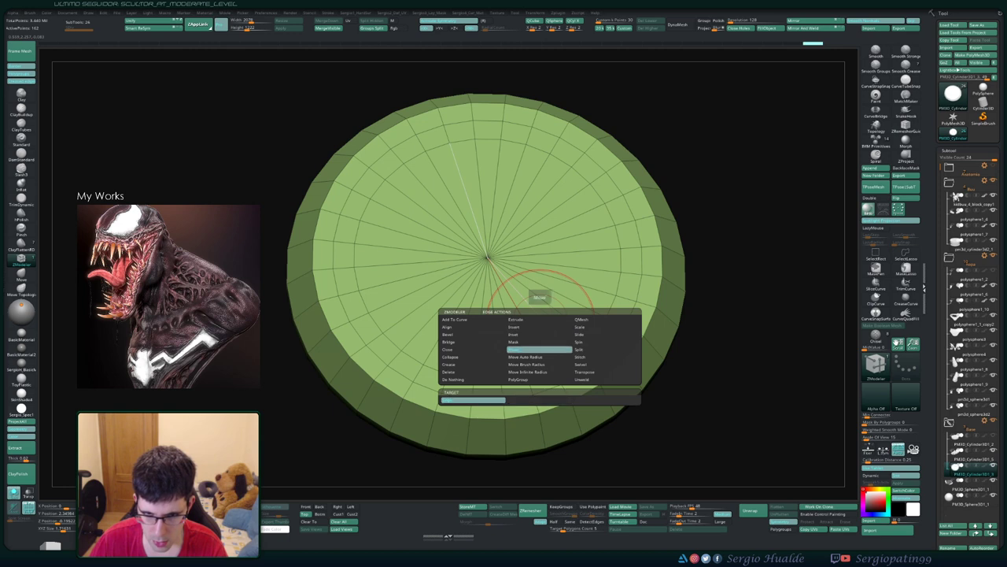
left_click(539, 357)
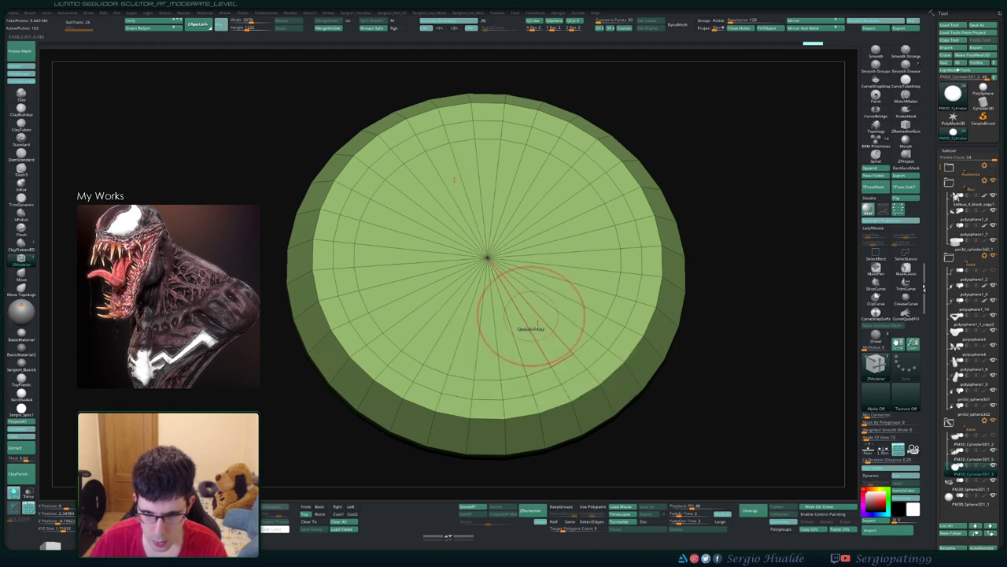
key("space")
left_click(523, 350)
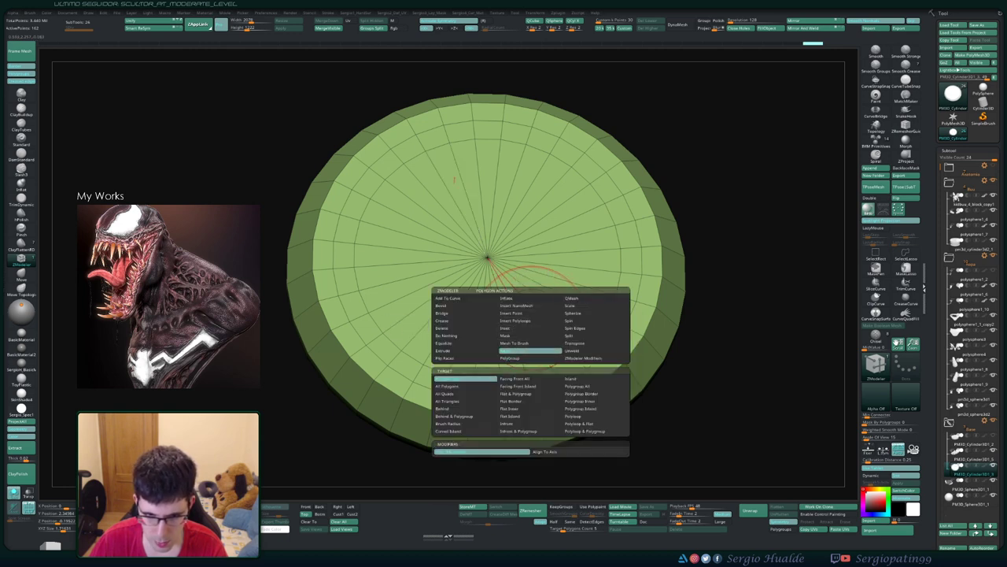
left_click(582, 416)
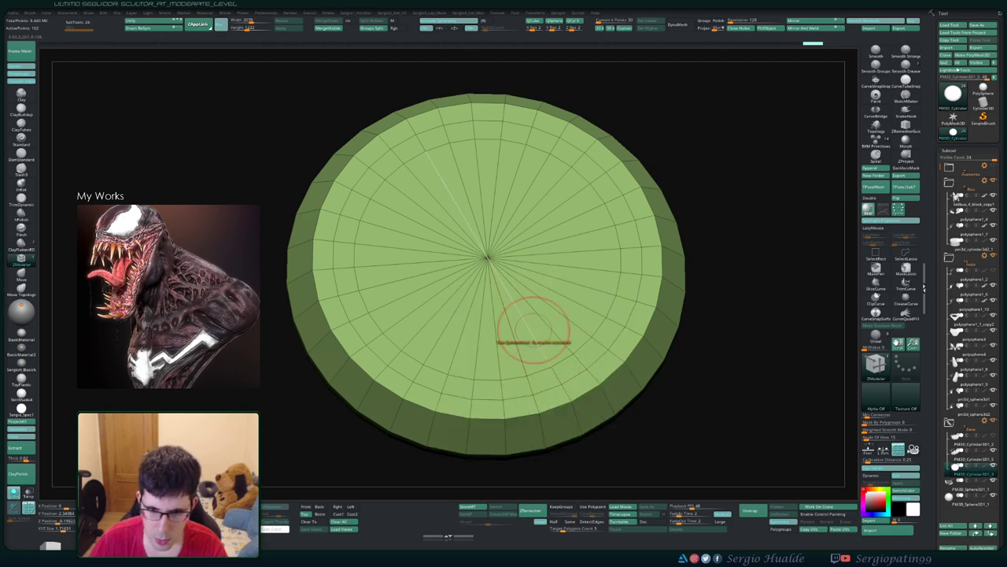
right_click_drag(533, 330, 524, 333)
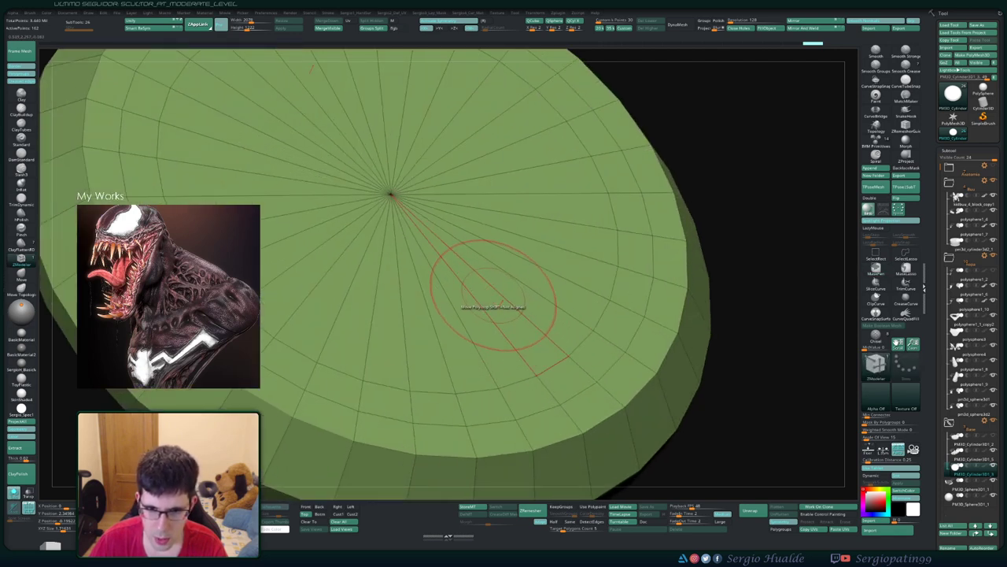
right_click_drag(473, 303, 767, 67)
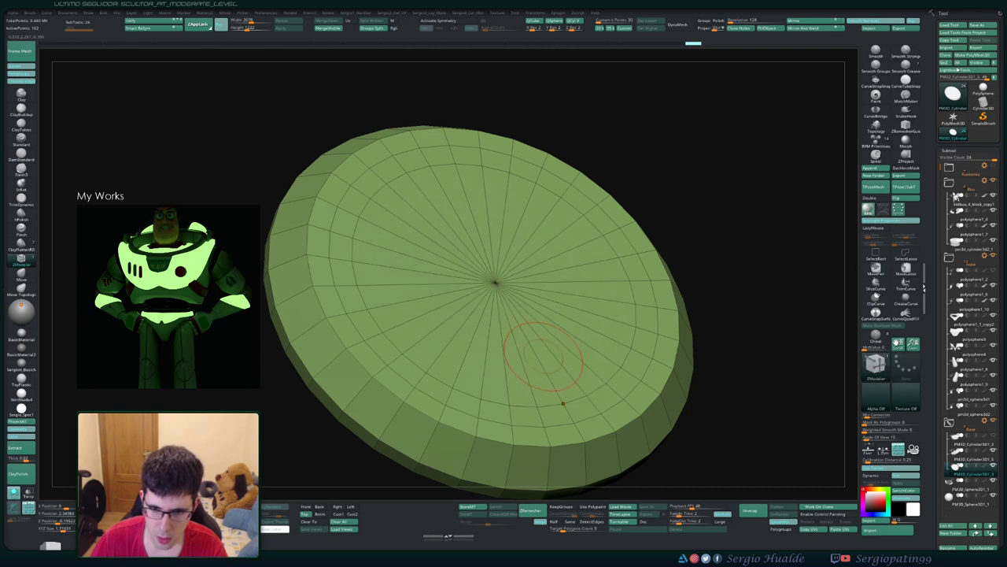
left_click_drag(543, 364, 551, 347)
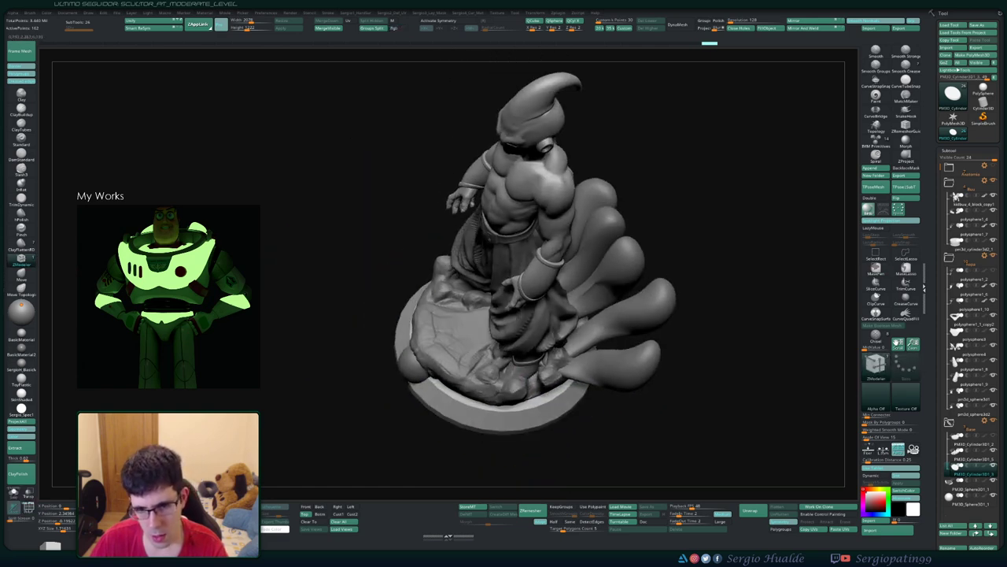
left_click_drag(551, 465, 555, 382)
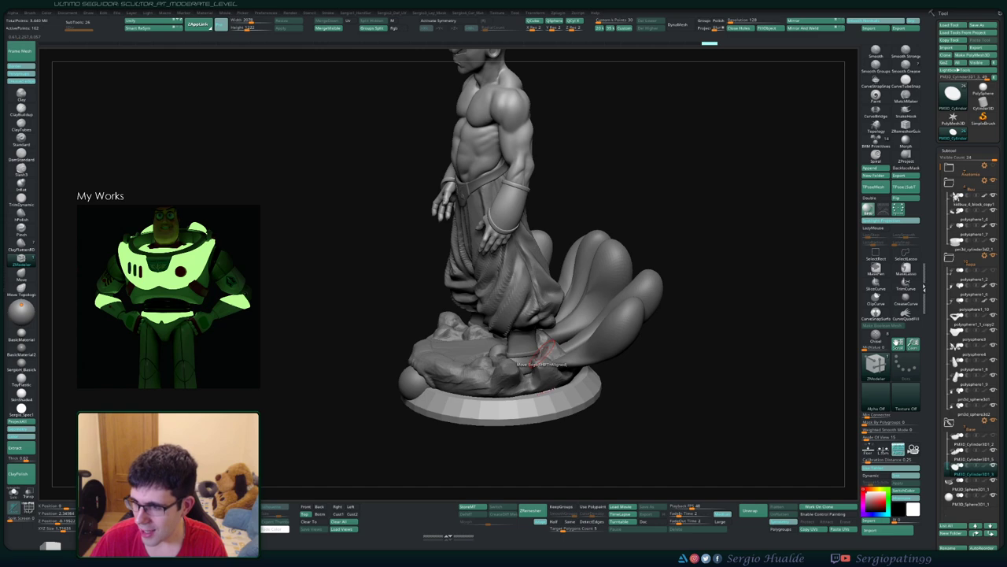
left_click_drag(541, 367, 693, 370)
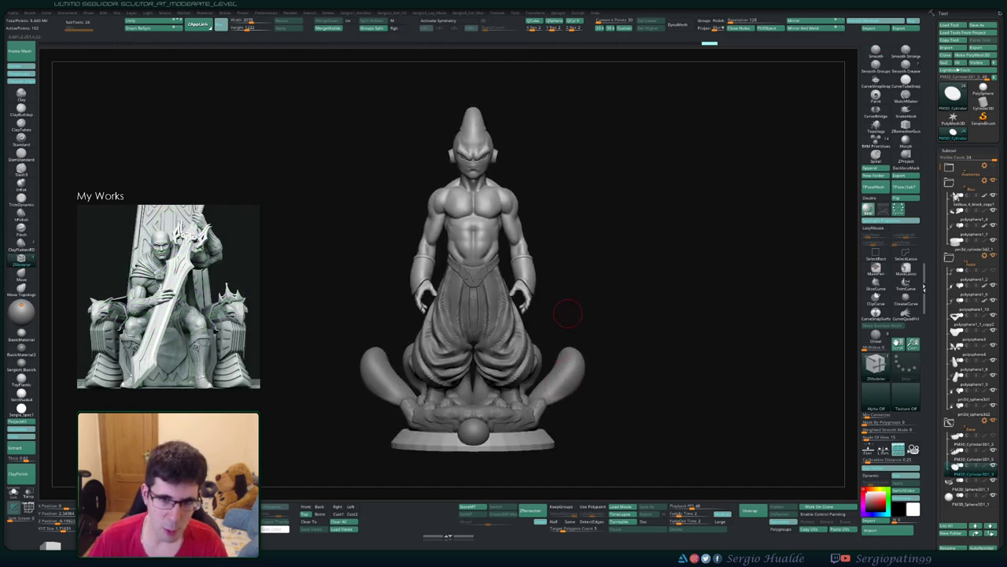
left_click_drag(569, 315, 598, 323)
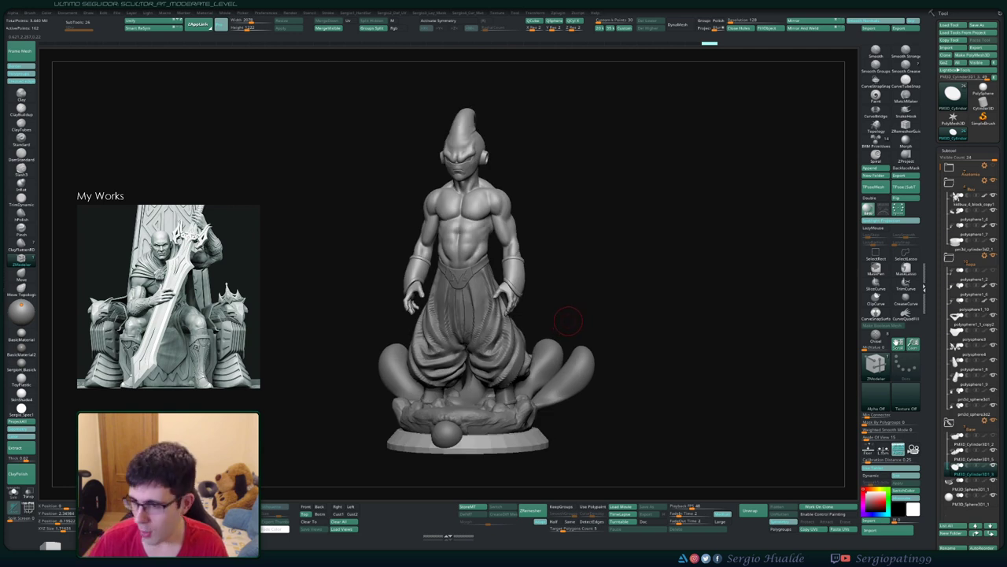
mouse_move(617, 288)
left_mouse_down()
mouse_move(512, 320)
mouse_move(504, 366)
mouse_move(476, 392)
mouse_move(486, 437)
mouse_move(516, 417)
left_mouse_up()
mouse_move(518, 417)
right_mouse_down()
mouse_move(551, 404)
mouse_move(555, 390)
mouse_move(480, 411)
mouse_move(503, 411)
right_mouse_up()
mouse_move(441, 400)
right_mouse_down()
mouse_move(476, 403)
mouse_move(471, 411)
mouse_move(483, 392)
mouse_move(504, 389)
mouse_move(470, 437)
right_mouse_up()
key("space")
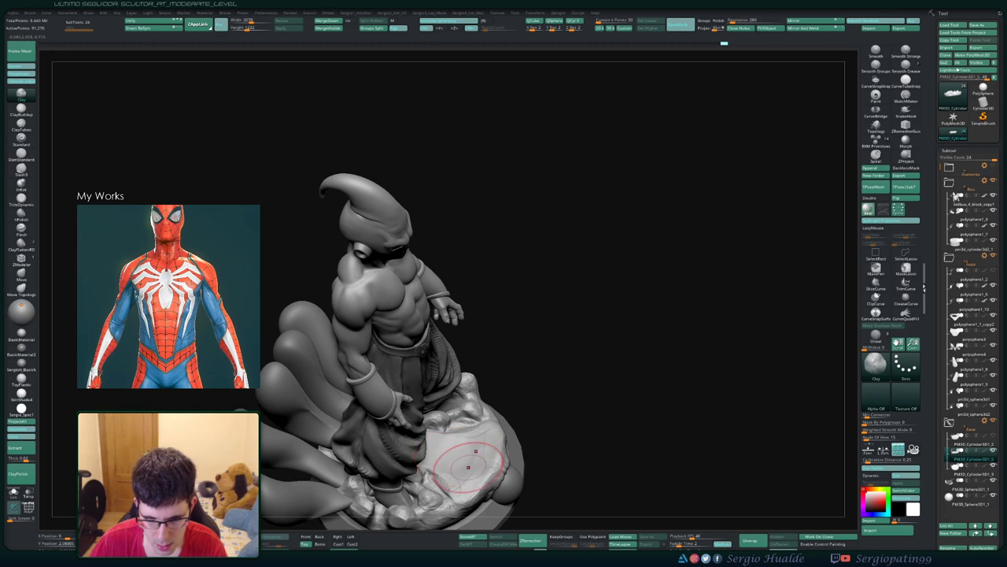
Step: Smooth the base's central top with the Smooth brush, then select and solo the rocky base
mouse_move(477, 436)
right_mouse_down()
mouse_move(427, 360)
mouse_move(462, 350)
right_mouse_up()
mouse_move(462, 350)
left_mouse_down("shift")
mouse_move(422, 338)
mouse_move(382, 349)
mouse_move(473, 348)
left_mouse_up("shift")
mouse_move(473, 348)
right_mouse_down()
mouse_move(496, 370)
mouse_move(512, 330)
right_mouse_up()
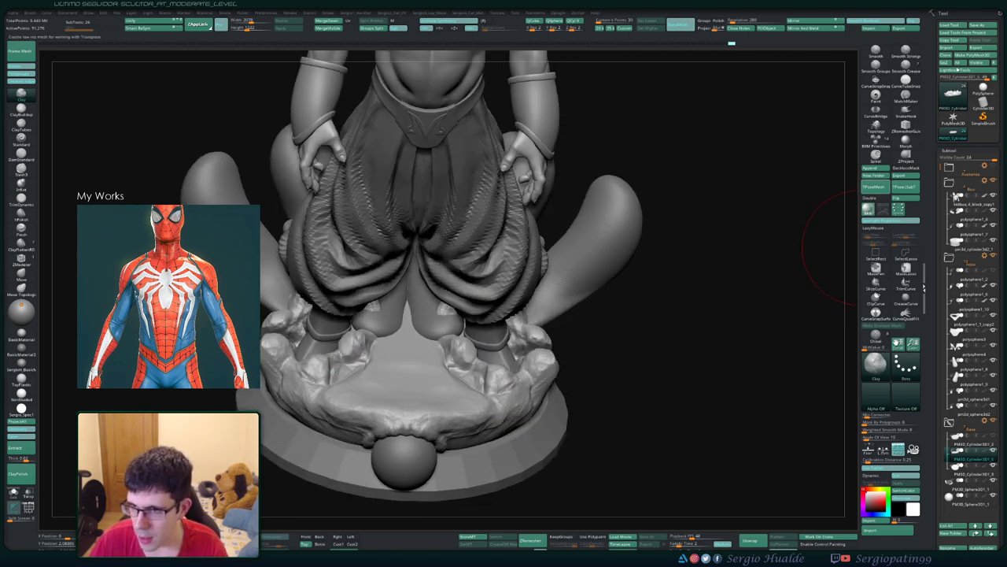
key("ctrl+shift+d")
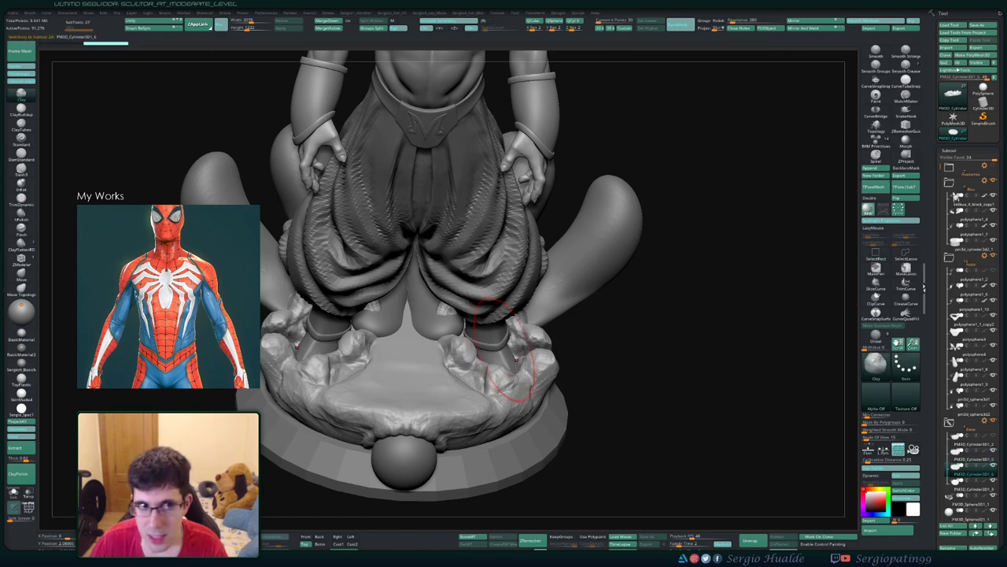
mouse_move(428, 409)
right_mouse_down()
mouse_move(440, 378)
mouse_move(596, 206)
right_mouse_up()
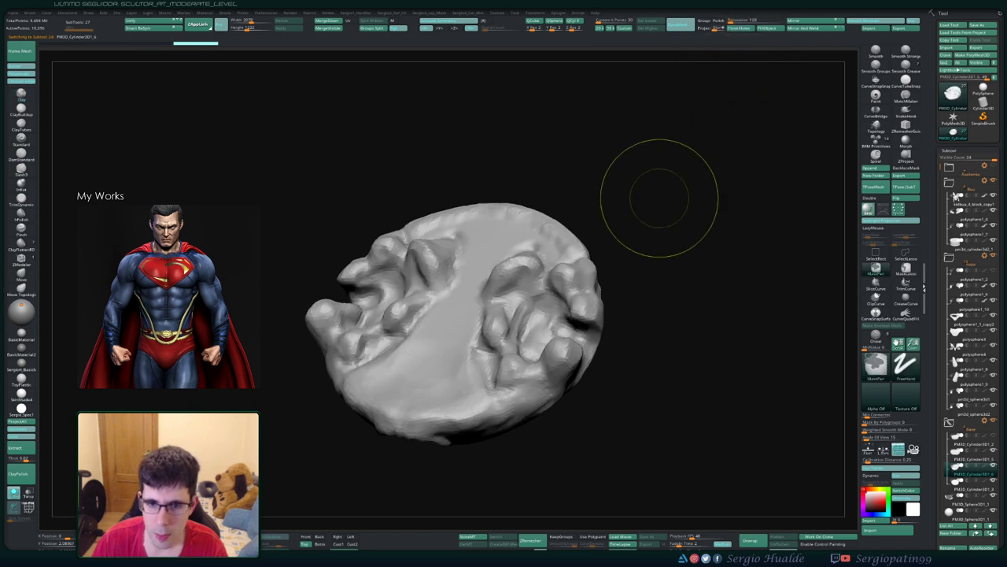
Step: Rotate the base upright with the Gizmo, show the full figure, and orbit to review the base
mouse_move(681, 102)
left_mouse_down()
mouse_move(504, 264)
mouse_move(511, 268)
left_mouse_up()
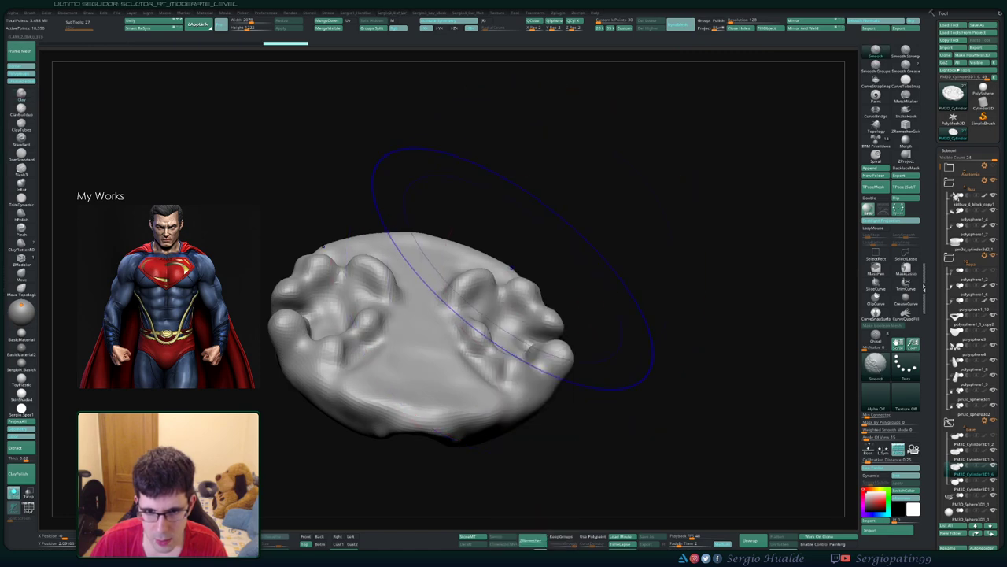
left_click_drag(614, 330, 598, 370)
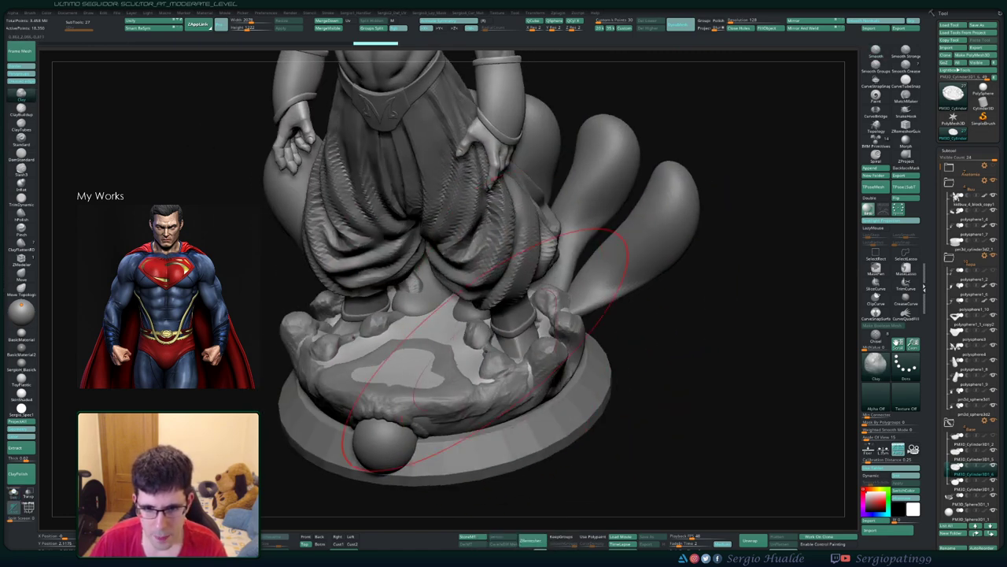
key("q")
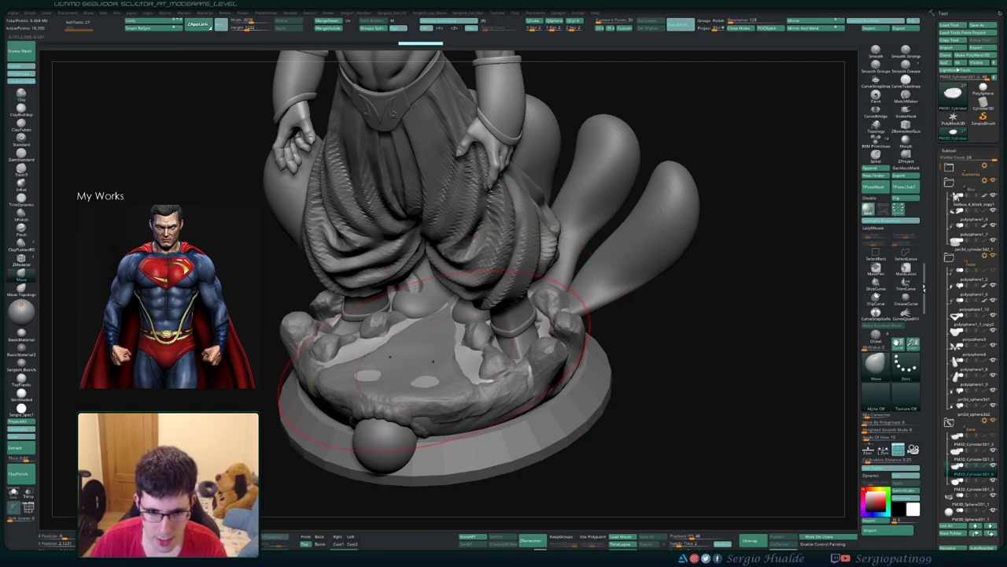
mouse_move(739, 354)
left_mouse_down()
mouse_move(677, 260)
mouse_move(708, 315)
left_mouse_up()
mouse_move(504, 319)
right_mouse_down()
mouse_move(486, 346)
mouse_move(492, 327)
right_mouse_up()
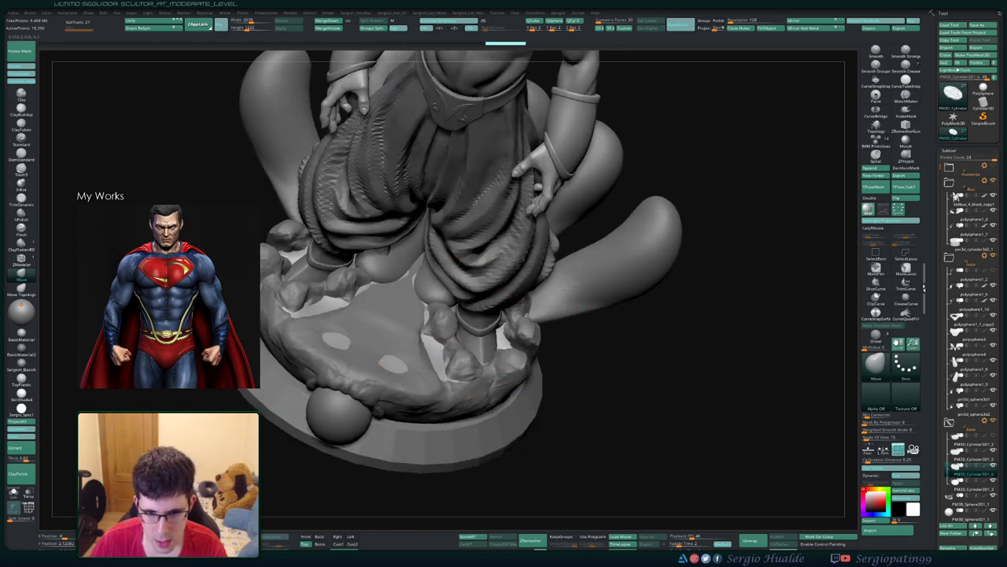
mouse_move(335, 337)
right_mouse_down()
mouse_move(346, 315)
mouse_move(378, 326)
right_mouse_up()
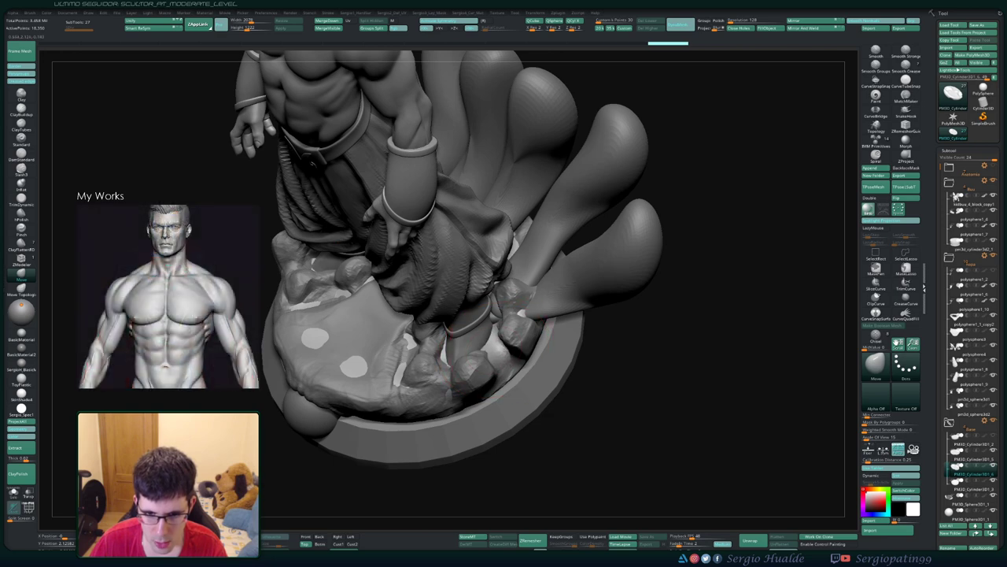
mouse_move(488, 338)
right_mouse_down()
mouse_move(511, 350)
mouse_move(515, 327)
mouse_move(413, 334)
mouse_move(429, 299)
mouse_move(386, 338)
mouse_move(819, 370)
right_mouse_up()
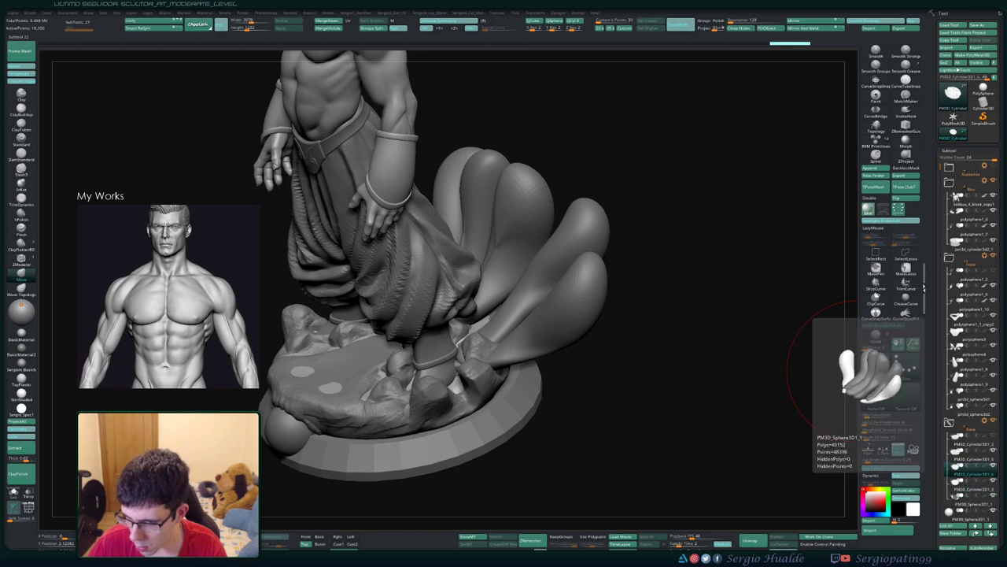
mouse_move(961, 504)
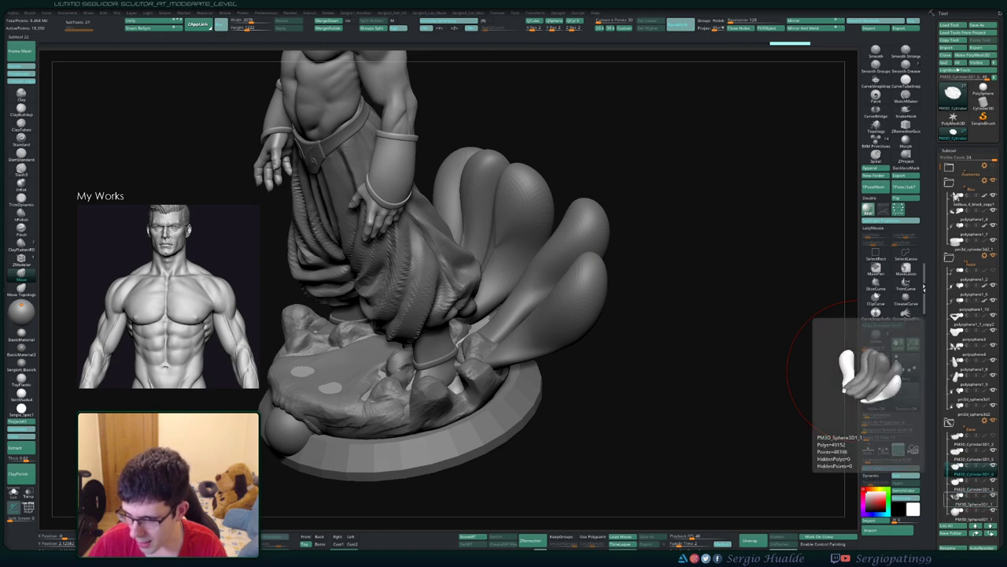
right_click_drag(669, 315, 677, 236)
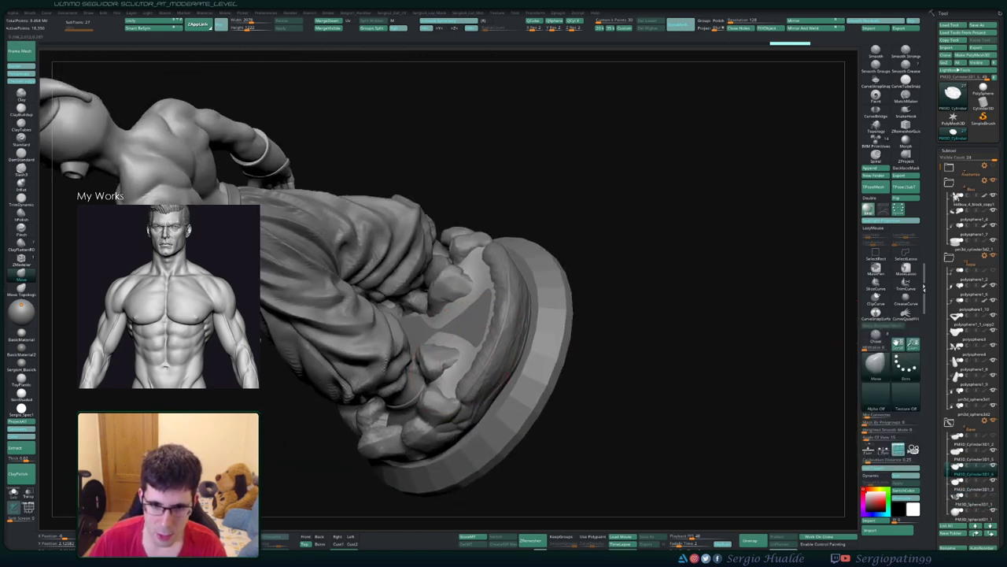
mouse_move(472, 314)
right_mouse_down()
mouse_move(476, 354)
mouse_move(464, 331)
right_mouse_up()
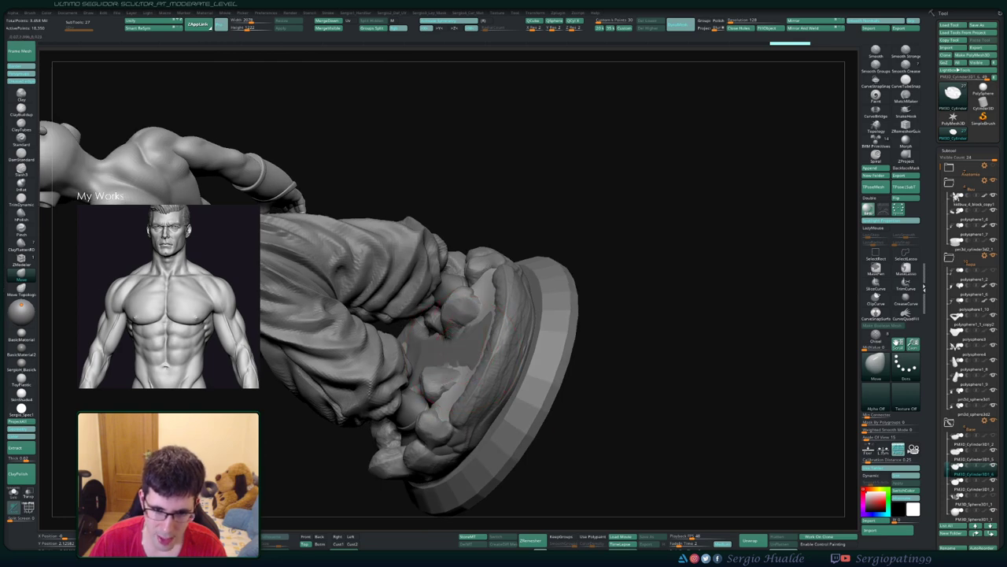
mouse_move(467, 366)
right_mouse_down()
mouse_move(450, 404)
mouse_move(416, 400)
mouse_move(397, 424)
mouse_move(528, 322)
mouse_move(528, 338)
right_mouse_up()
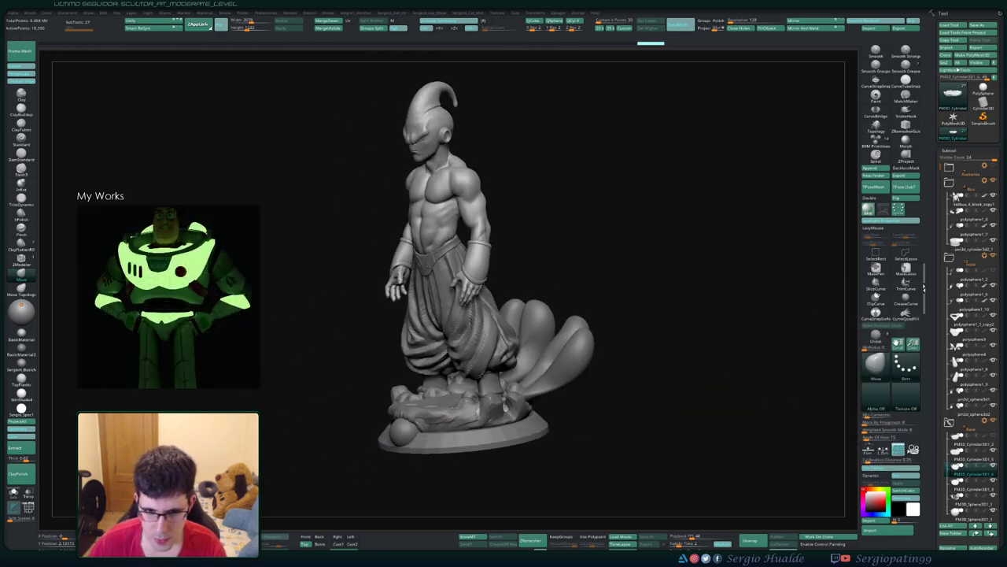
Step: Select the tail blobs, enlarge the puffs, and pull out a new finger-like strand with Move
mouse_move(661, 397)
right_mouse_down()
mouse_move(550, 378)
mouse_move(535, 410)
mouse_move(520, 410)
mouse_move(524, 458)
right_mouse_up()
left_click(594, 429, "alt")
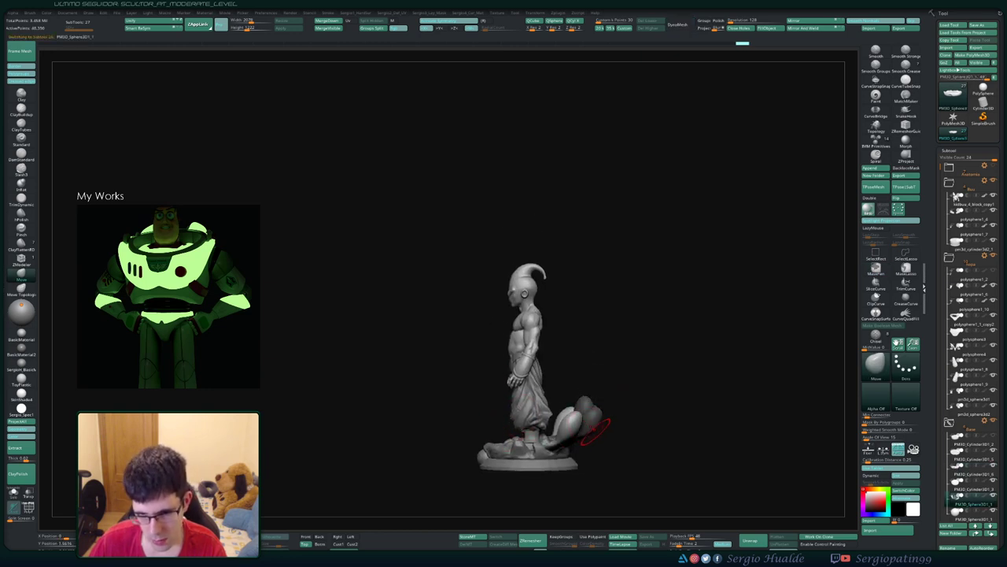
mouse_move(612, 439)
right_mouse_down()
mouse_move(618, 433)
mouse_move(586, 443)
right_mouse_up()
left_click_drag(587, 443, 578, 425)
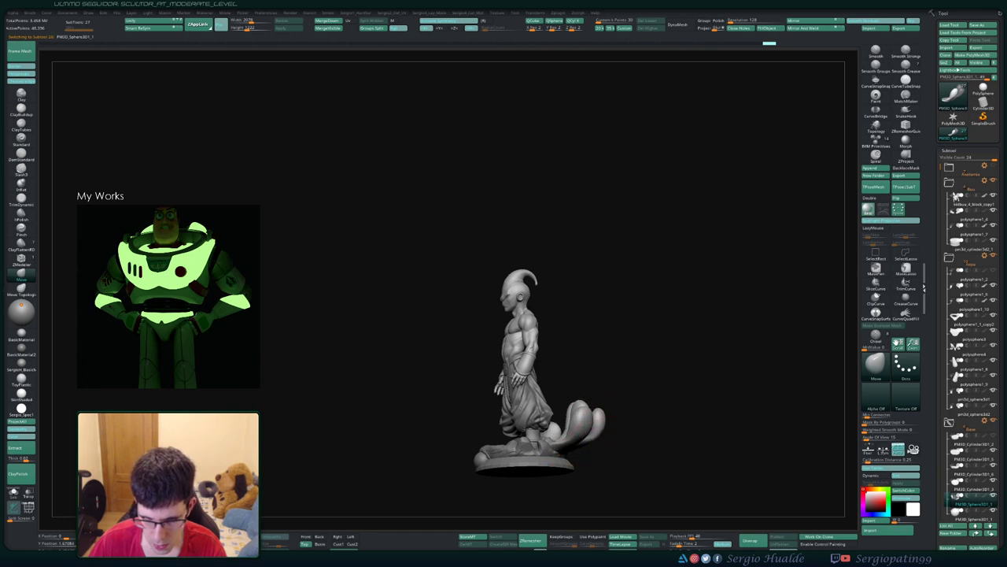
mouse_move(594, 397)
right_mouse_down()
mouse_move(637, 410)
mouse_move(491, 433)
mouse_move(488, 472)
mouse_move(473, 483)
mouse_move(596, 430)
right_mouse_up()
key("s")
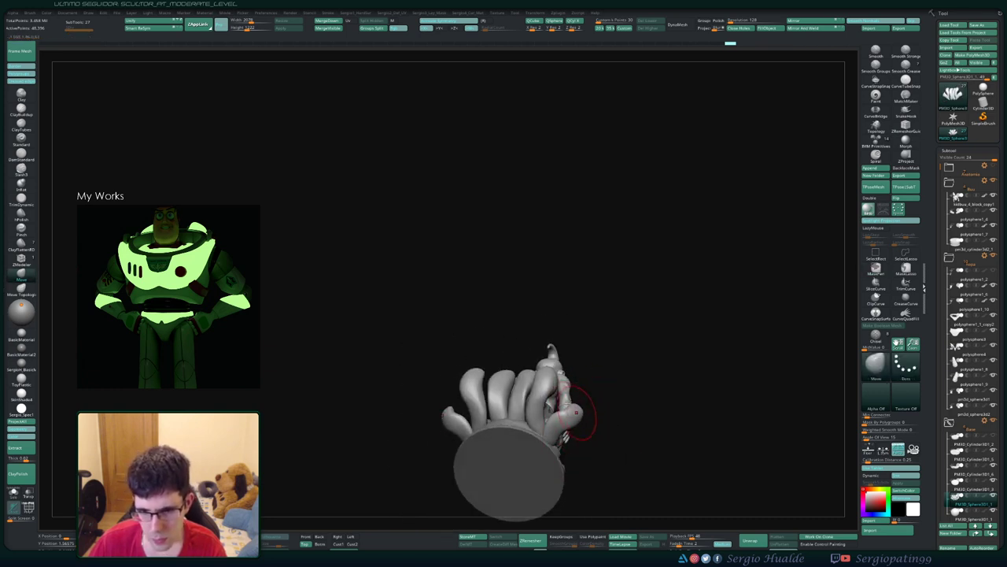
left_click_drag(576, 418, 580, 408)
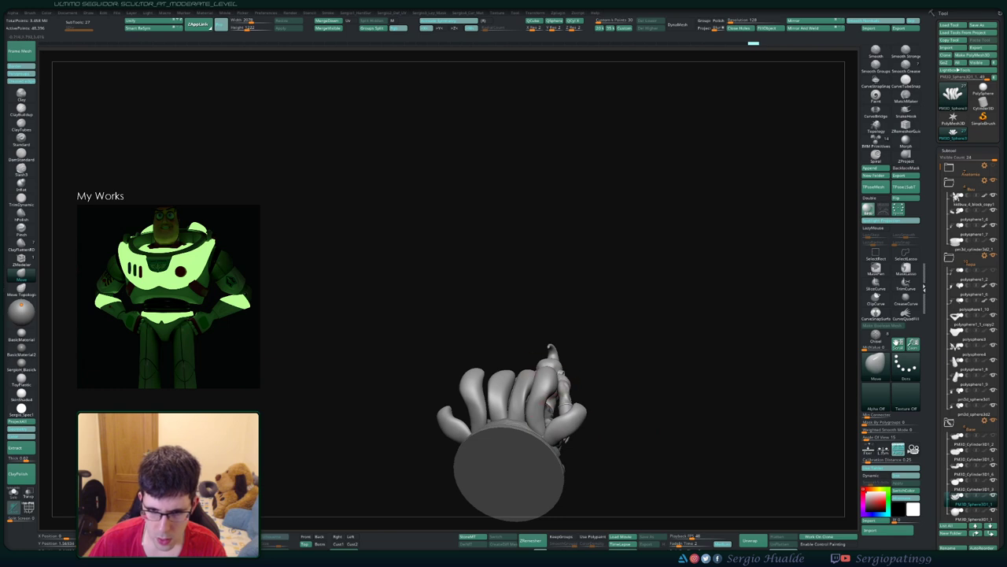
Step: Bend the tail strands into shape with Move Topological
key("b")
key("m")
key("t")
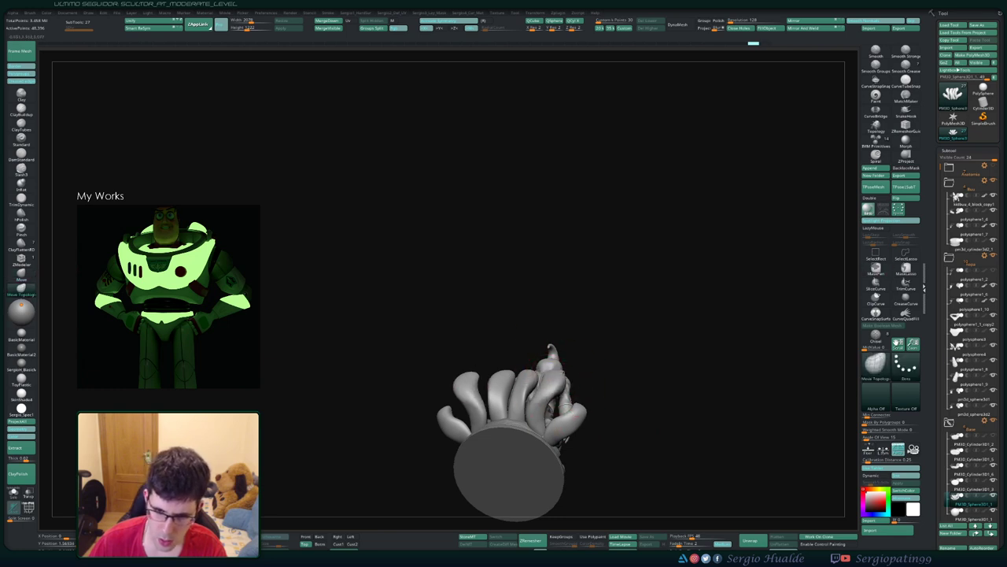
left_click_drag(551, 350, 536, 435)
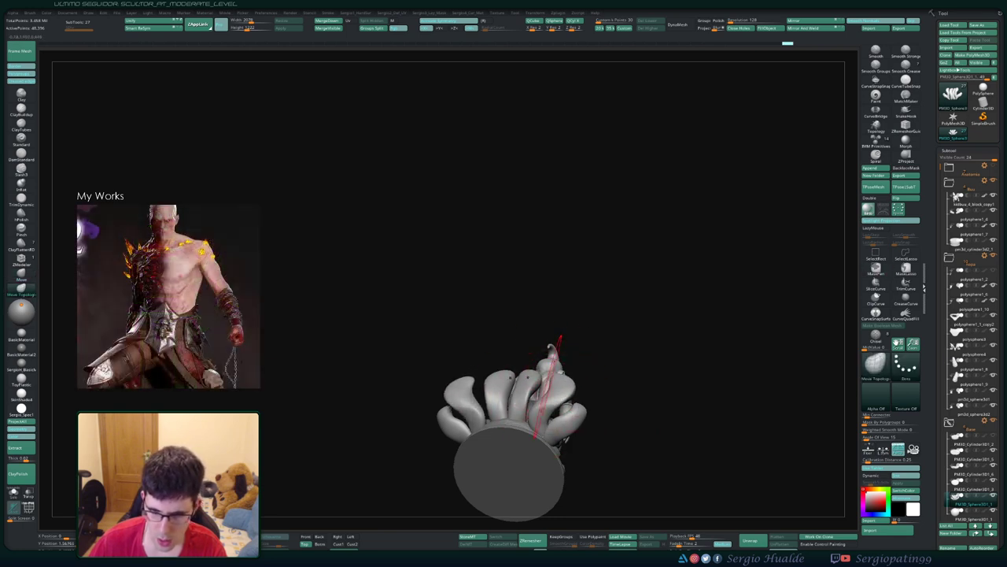
left_click_drag(598, 370, 605, 354)
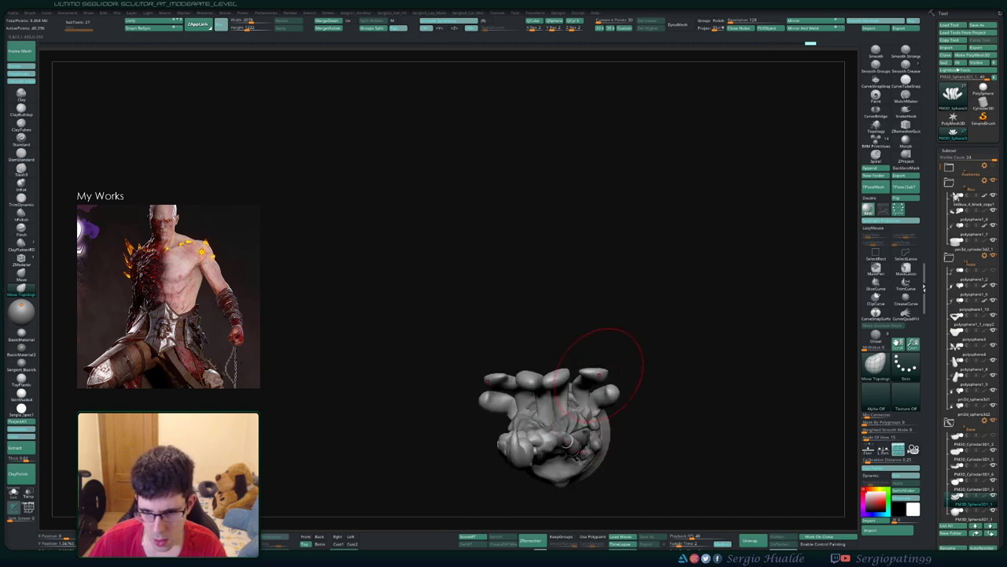
Step: Inflate the tail's right lobe with the Inflate brush and review the sculpt from several sides
key("b")
key("i")
key("n")
mouse_move(606, 370)
right_mouse_down()
mouse_move(581, 347)
mouse_move(568, 376)
mouse_move(582, 398)
right_mouse_up()
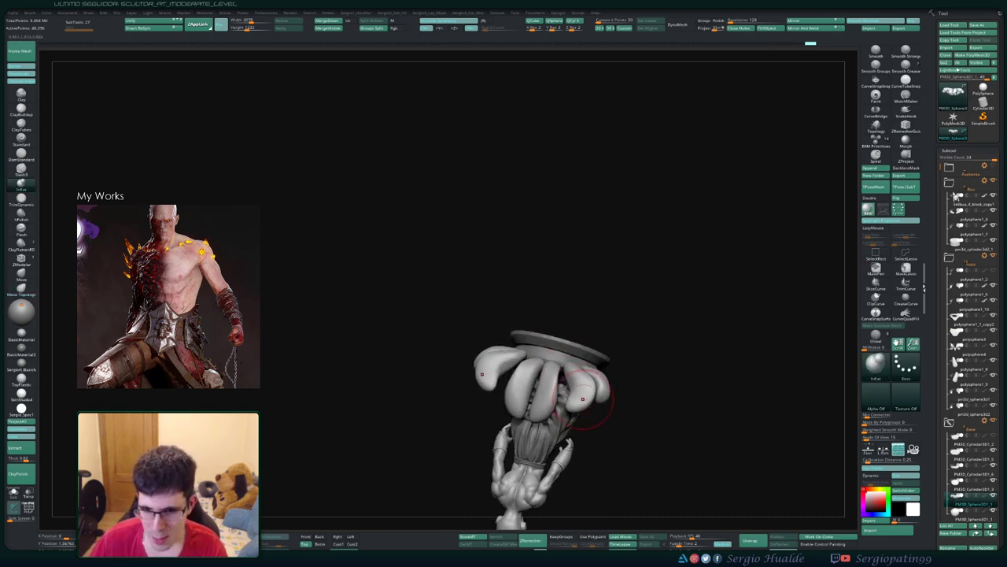
left_click_drag(561, 399, 585, 392)
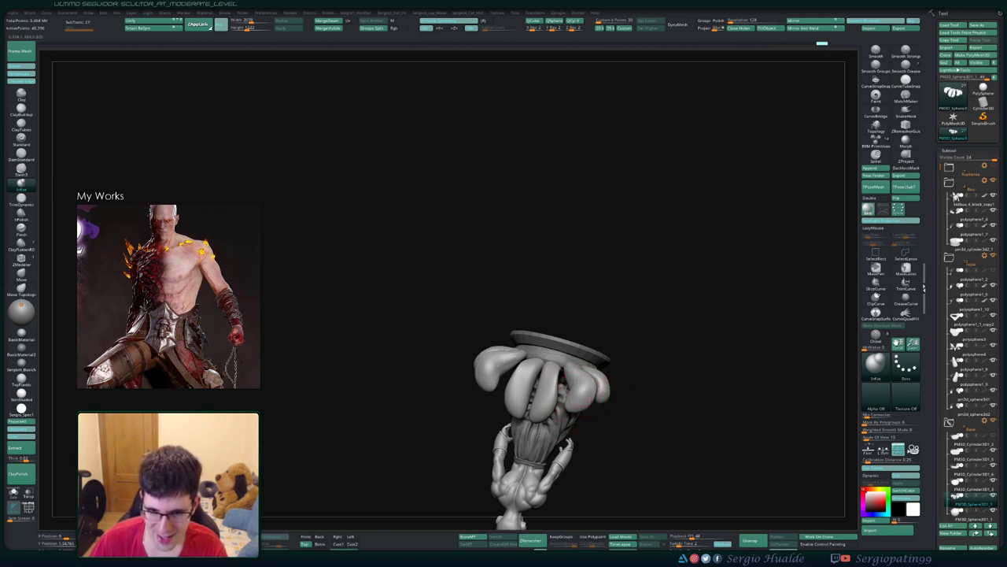
mouse_move(543, 394)
right_mouse_down()
mouse_move(554, 526)
mouse_move(547, 421)
mouse_move(566, 441)
right_mouse_up()
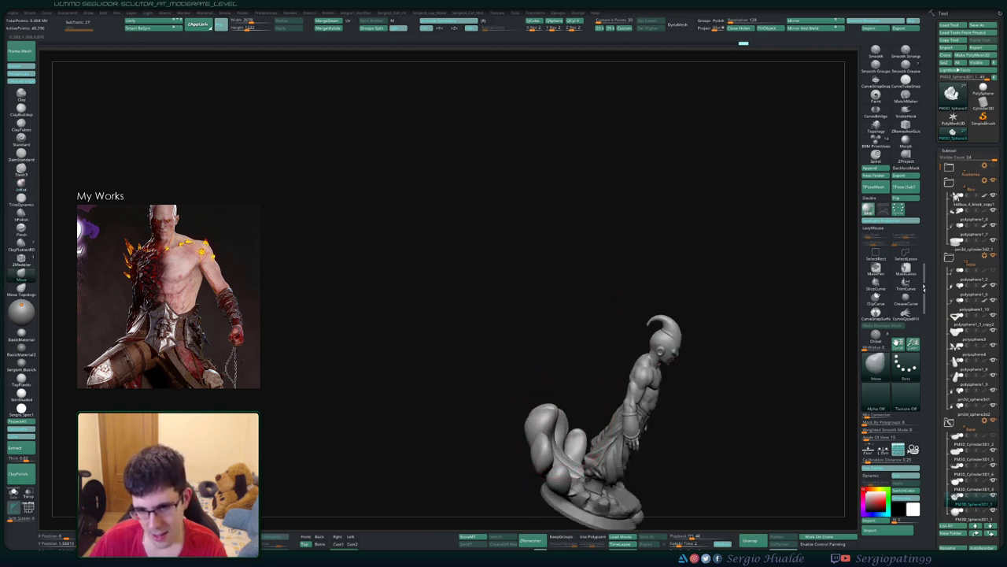
mouse_move(525, 486)
right_mouse_down()
mouse_move(560, 454)
mouse_move(567, 370)
mouse_move(611, 360)
mouse_move(537, 413)
mouse_move(472, 416)
right_mouse_up()
mouse_move(539, 417)
right_mouse_down()
mouse_move(535, 378)
mouse_move(546, 405)
mouse_move(504, 401)
mouse_move(507, 417)
mouse_move(504, 390)
right_mouse_up()
left_click(543, 368, "alt")
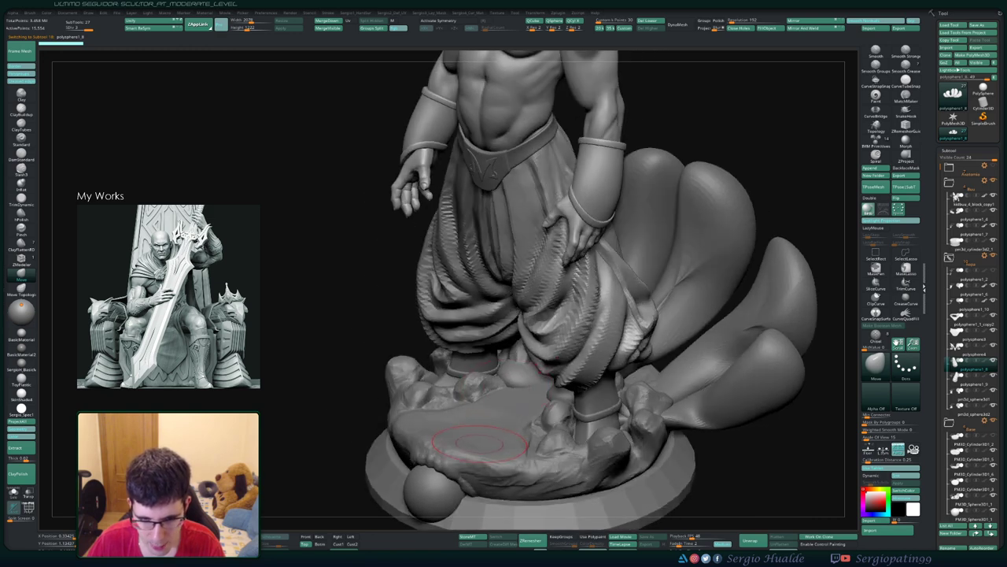
Step: Zoom out to the full figure and solo the pants subtool
mouse_move(485, 431)
right_mouse_down("ctrl")
mouse_move(482, 402)
mouse_move(531, 386)
mouse_move(535, 374)
mouse_move(532, 408)
right_mouse_up("ctrl")
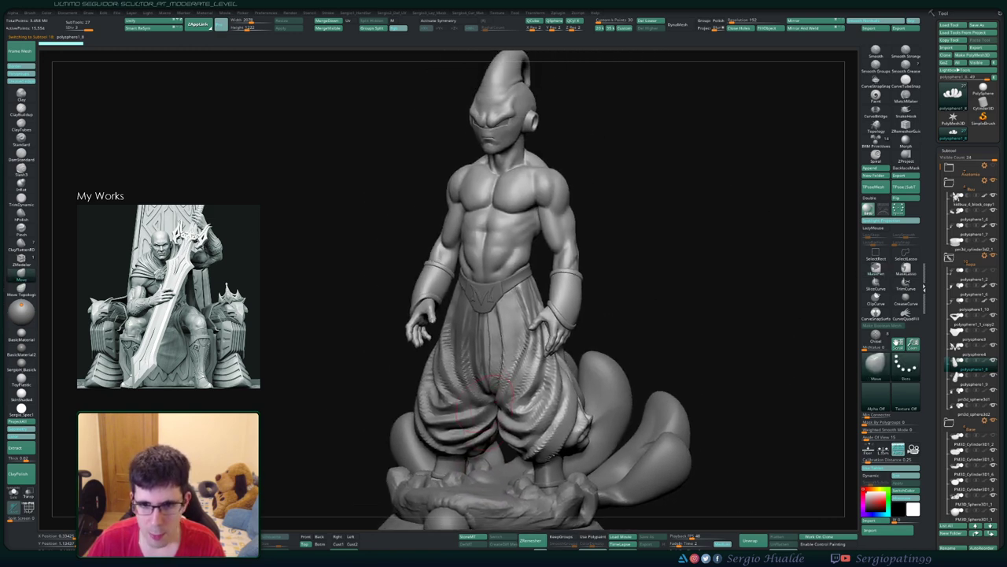
left_click(526, 394, "ctrl+shift")
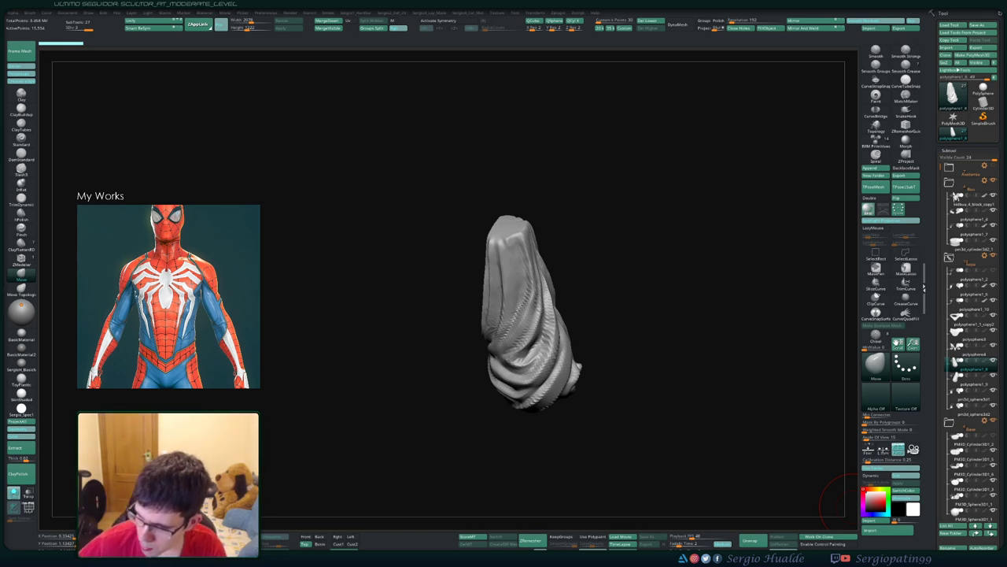
Step: Stand the pant leg upright and check its topology from the side with PolyF wireframe
mouse_move(833, 504)
left_mouse_down()
mouse_move(596, 248)
mouse_move(539, 315)
mouse_move(506, 337)
mouse_move(541, 358)
mouse_move(536, 339)
mouse_move(503, 370)
mouse_move(543, 362)
mouse_move(551, 376)
left_mouse_up()
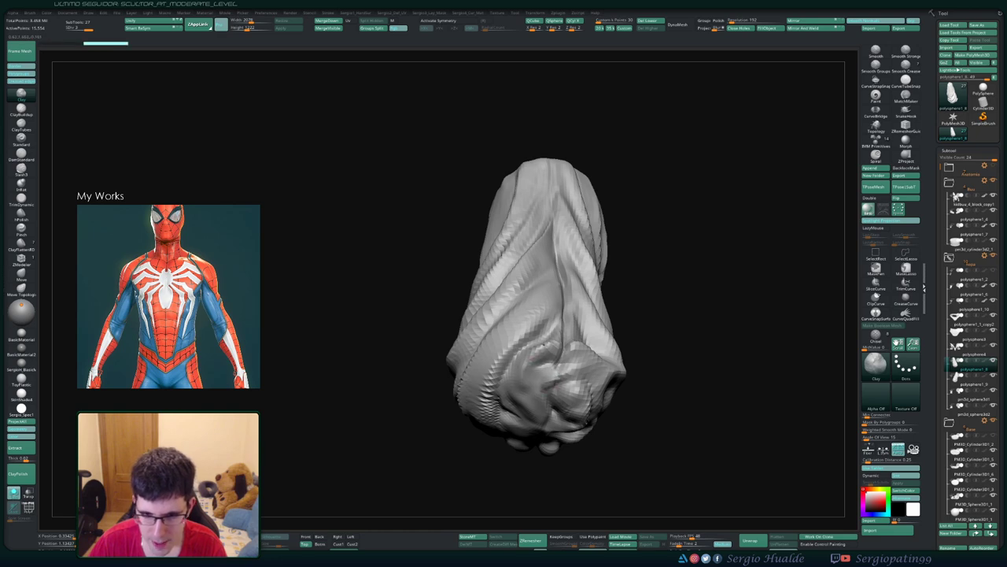
mouse_move(541, 365)
left_mouse_down()
mouse_move(512, 267)
mouse_move(535, 354)
mouse_move(563, 323)
mouse_move(543, 330)
mouse_move(550, 362)
mouse_move(551, 299)
left_mouse_up()
key("shift+f")
key("shift+f")
key("shift+f")
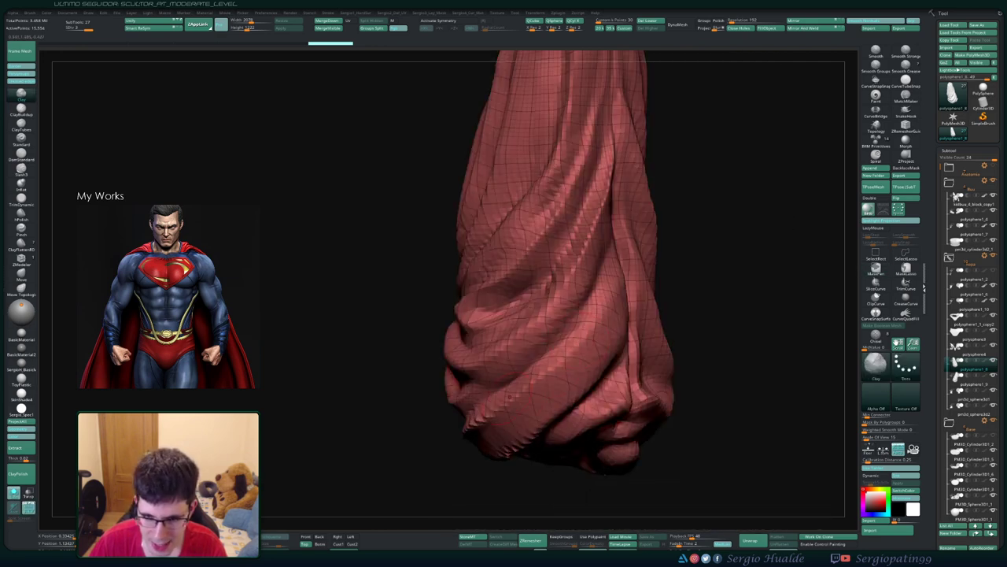
key("shift+f")
left_click_drag(541, 365, 549, 280)
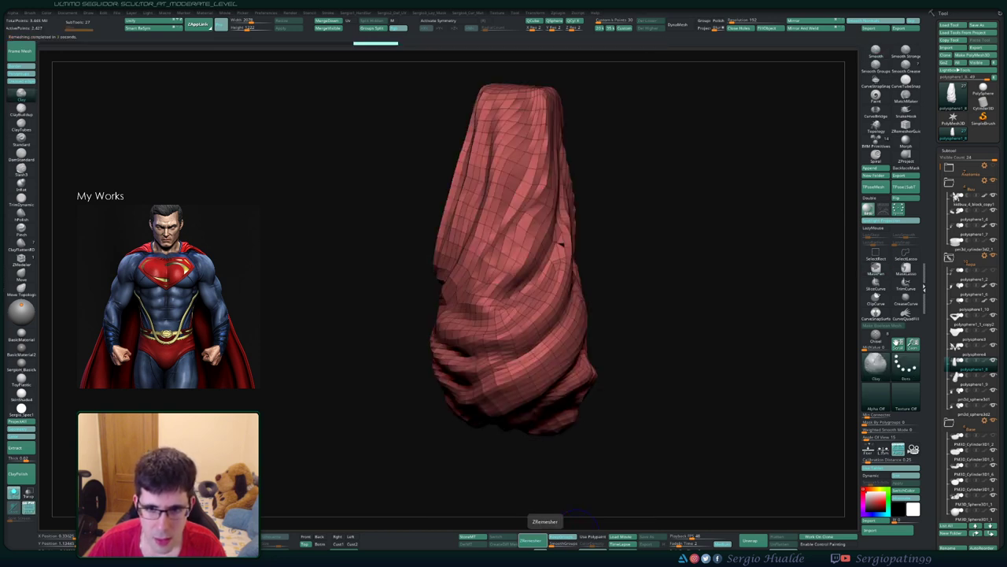
Step: Undo the remesh, collapse the SubTool folders, and move polysphere1_8 below the Base folder
key("ctrl+z")
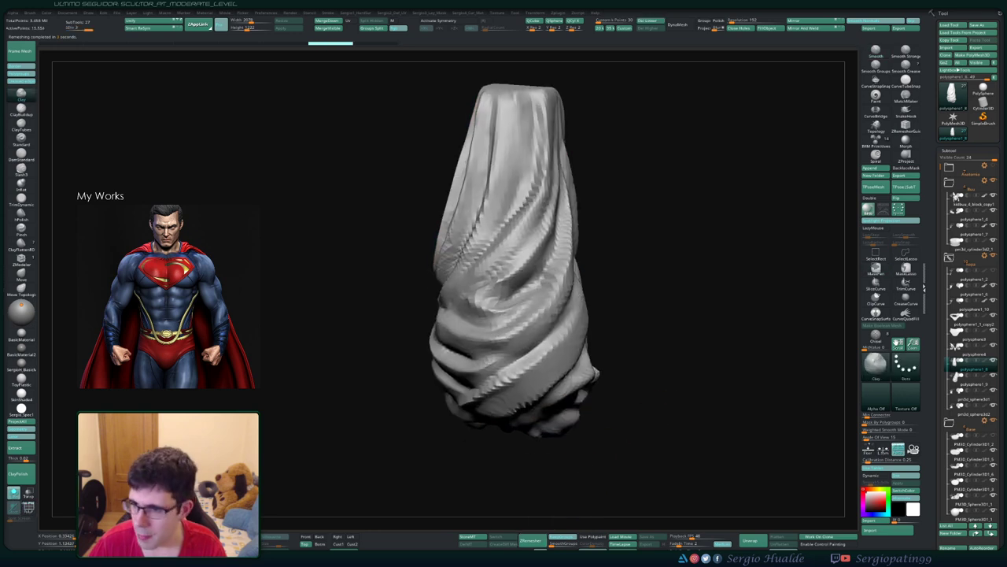
left_click_drag(581, 477, 711, 321)
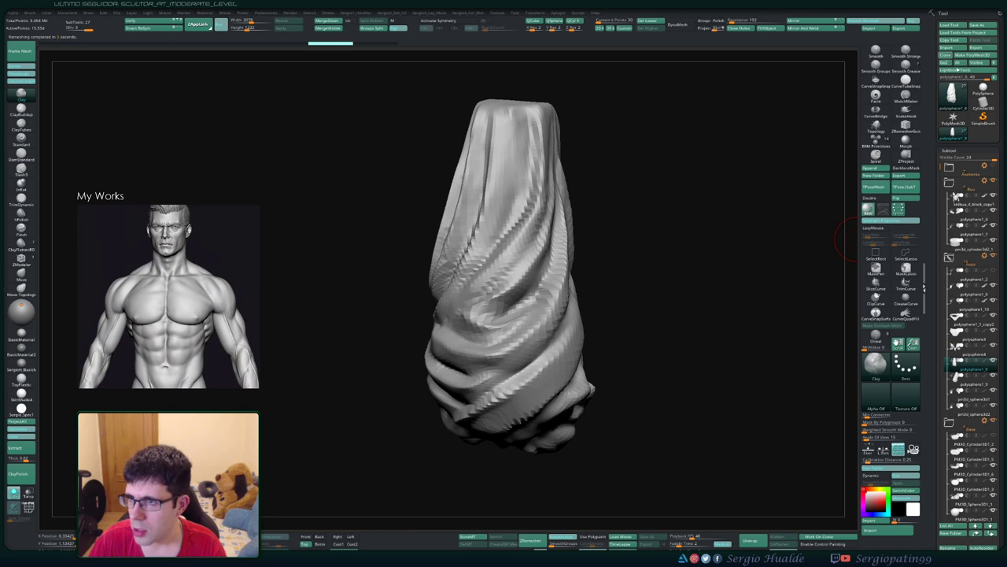
left_click(949, 181)
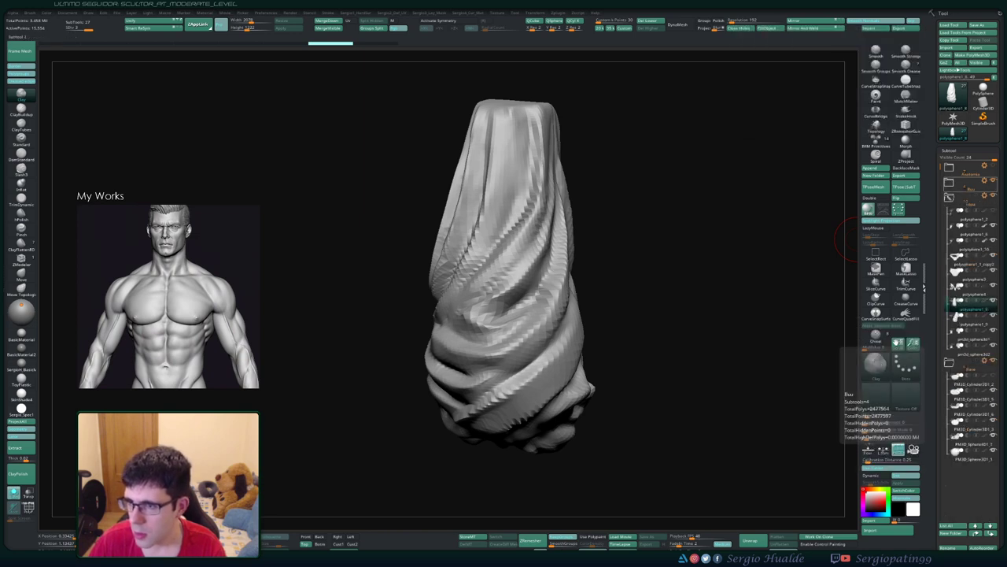
left_click(949, 362)
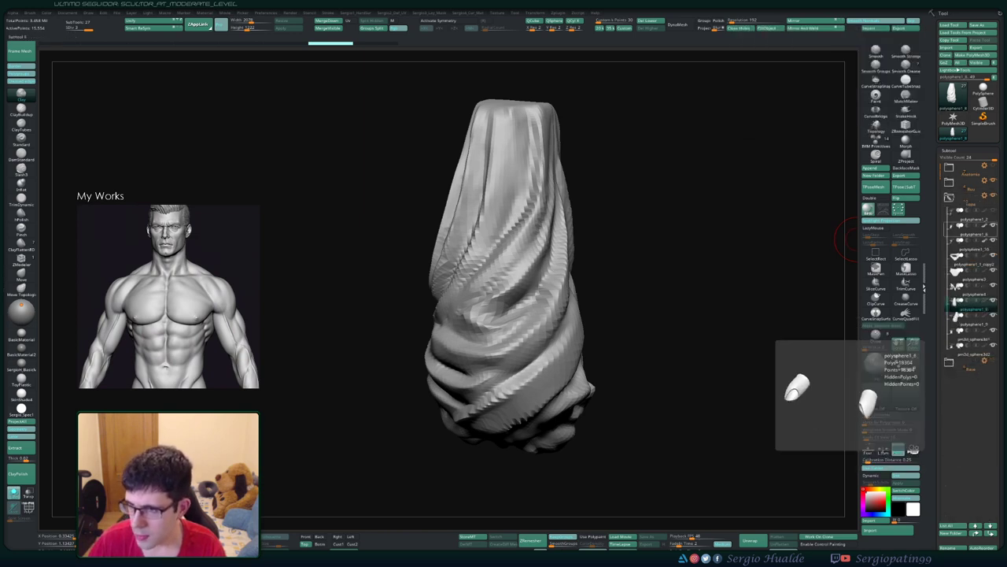
left_click_drag(976, 303, 976, 362)
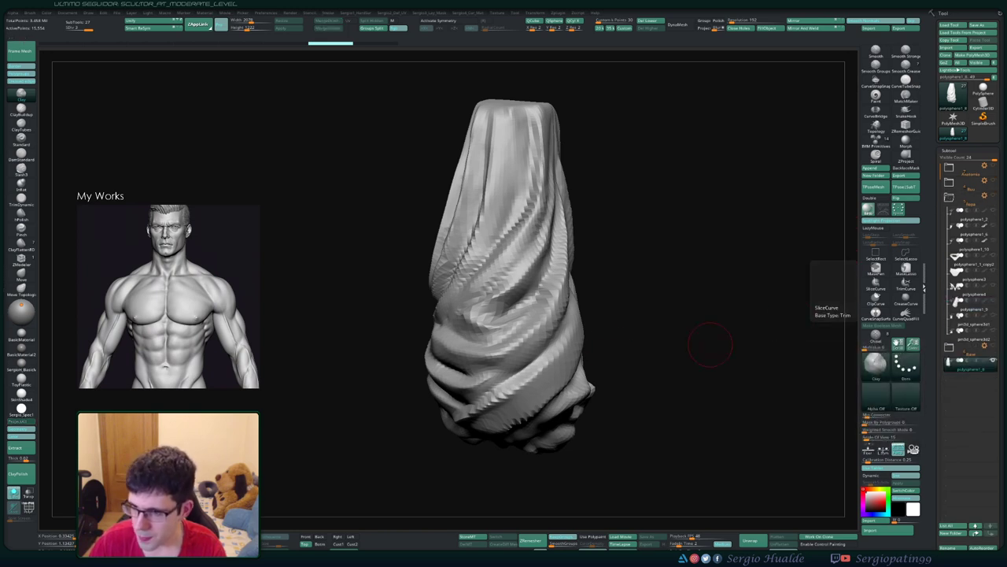
left_click_drag(646, 299, 520, 313)
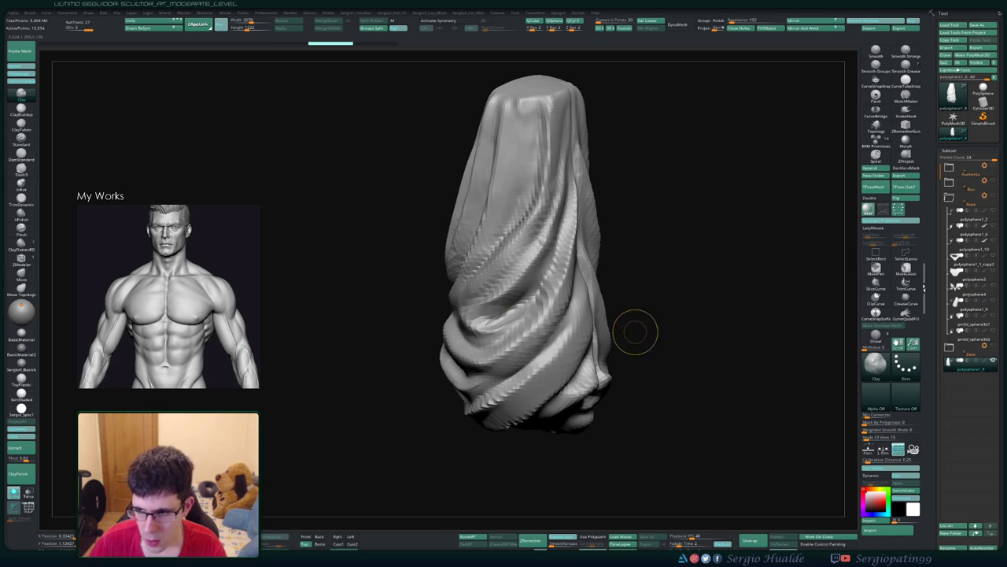
left_click_drag(636, 332, 661, 368, "alt")
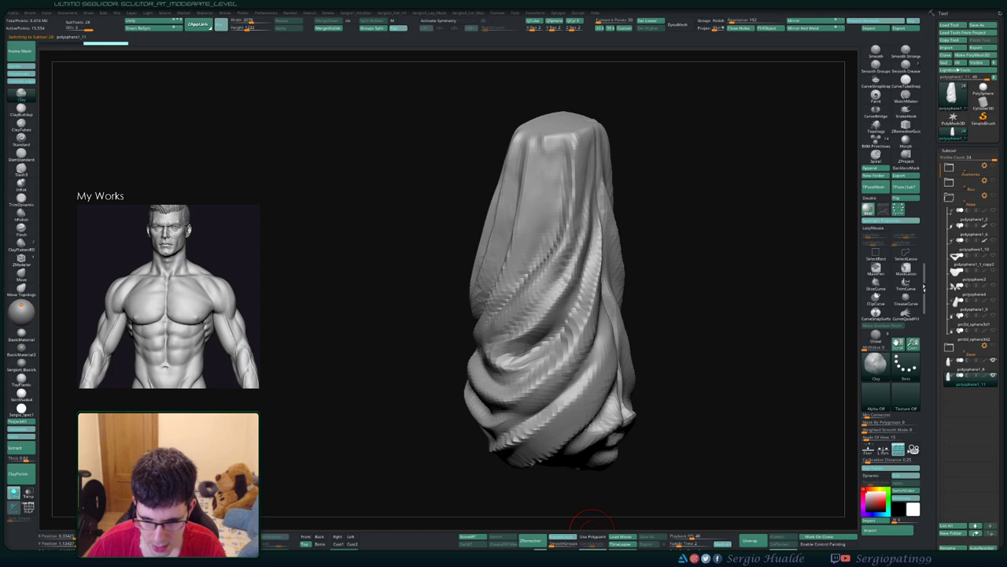
Step: Retopologize the cloth leg with ZRemesher and inspect the new quad wireframe
left_click(531, 540)
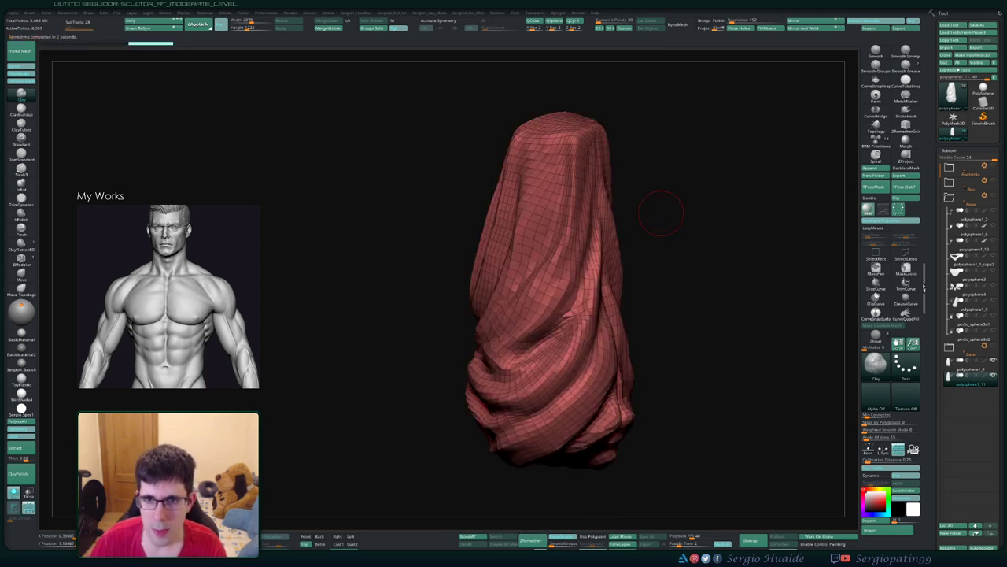
key("shift+f")
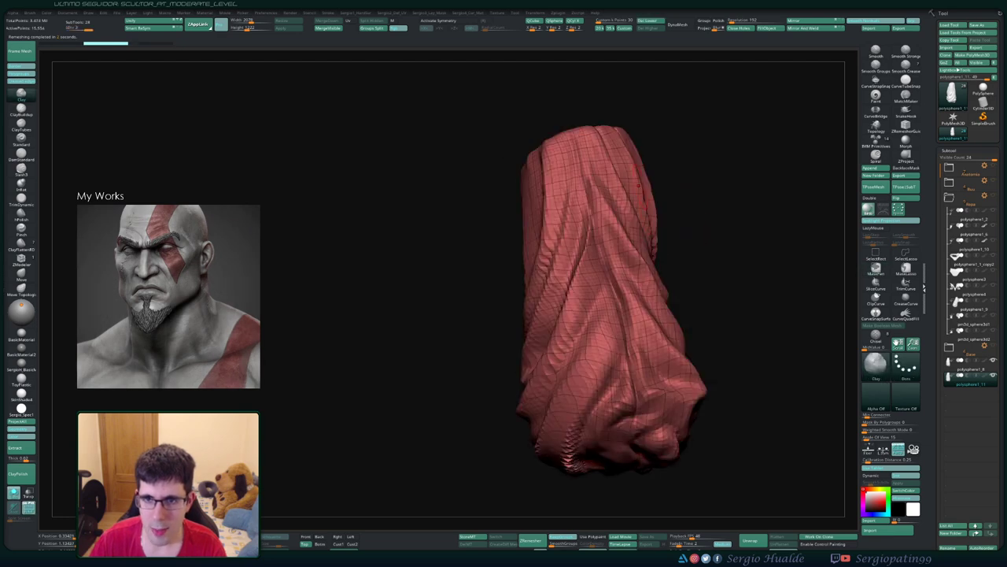
mouse_move(648, 212)
left_mouse_down("alt")
mouse_move(607, 280)
mouse_move(574, 307)
mouse_move(634, 338)
left_mouse_up("alt")
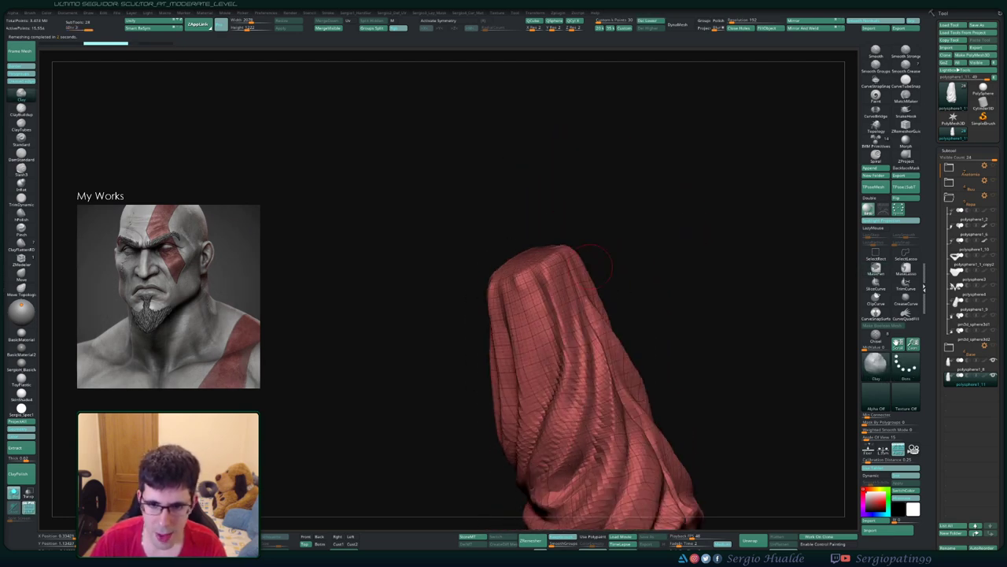
key("shift+f")
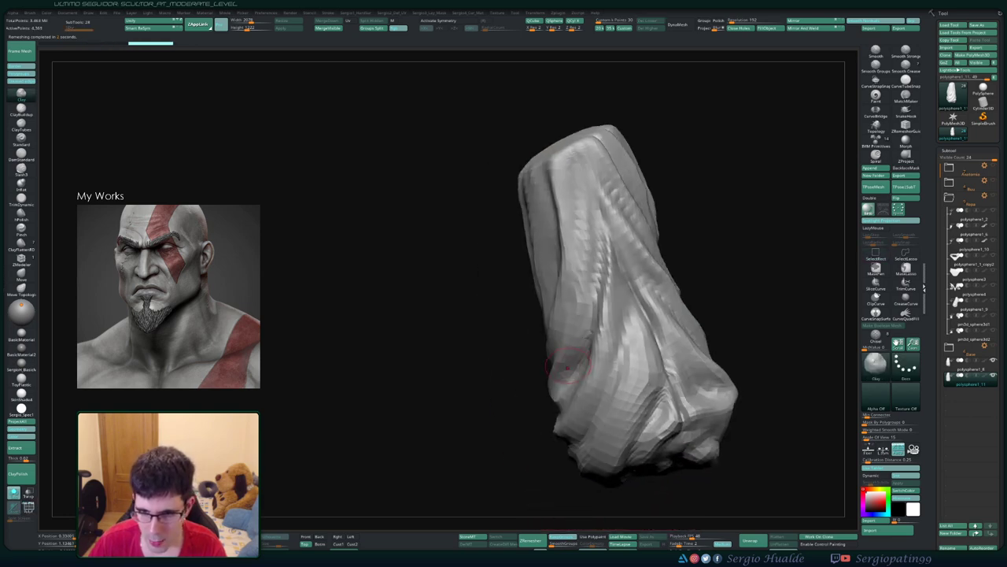
mouse_move(573, 301)
left_mouse_down()
mouse_move(692, 311)
mouse_move(606, 357)
mouse_move(661, 358)
mouse_move(645, 312)
left_mouse_up()
key("shift+f")
key("shift+f")
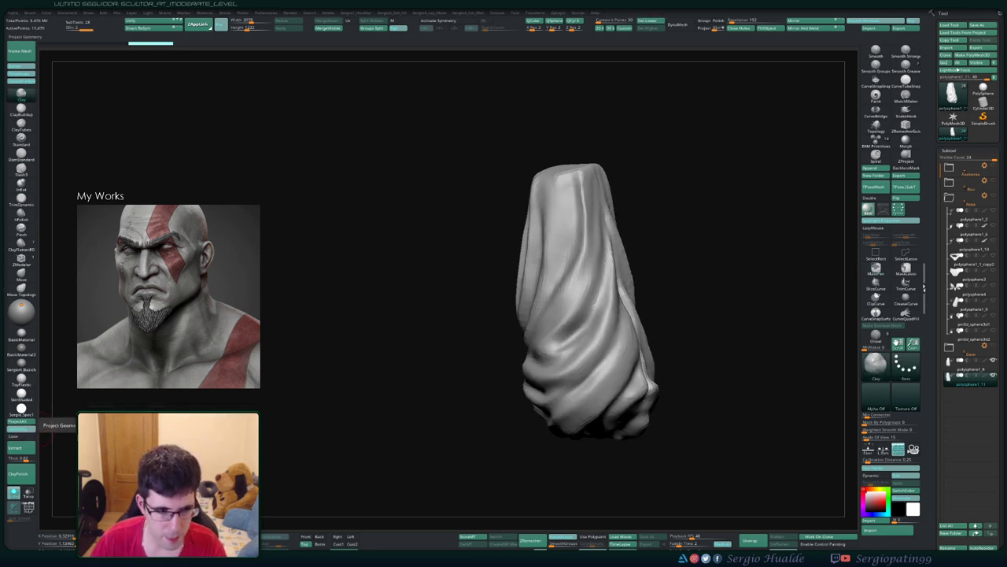
Step: Project the original folds onto the new mesh, subdivide, and flatten folds with TrimDynamic
left_click(20, 421)
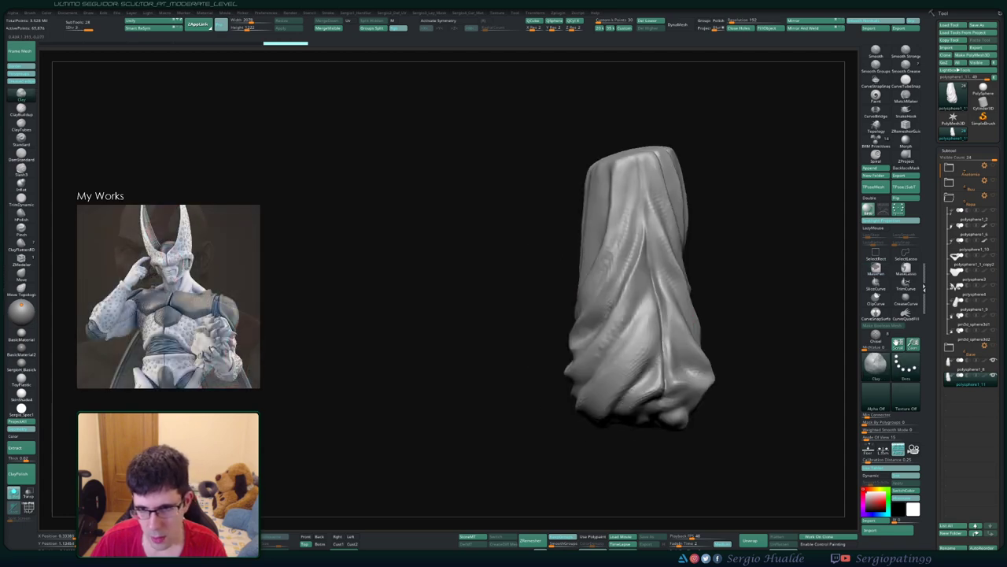
key("d")
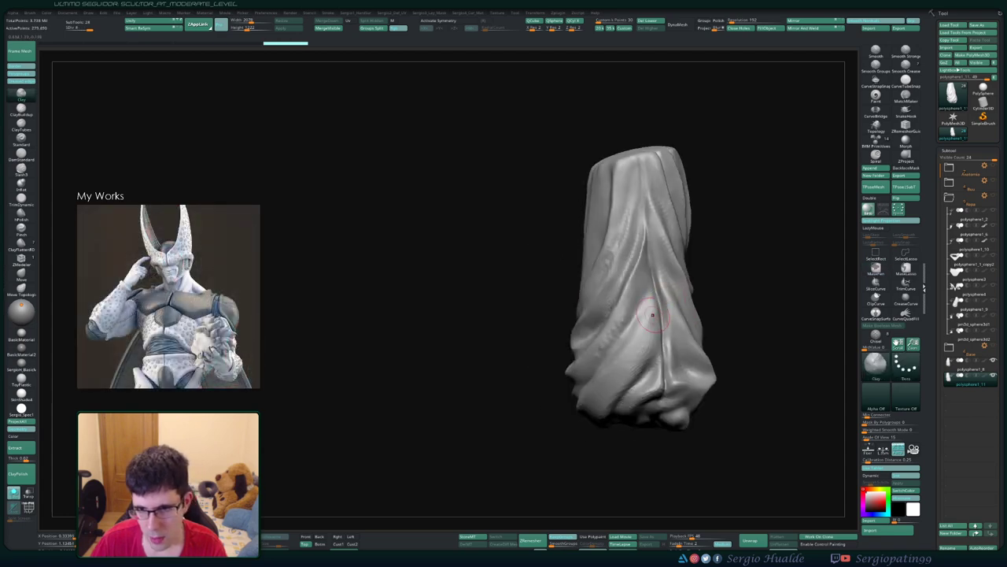
mouse_move(632, 331)
right_mouse_down()
mouse_move(708, 337)
mouse_move(547, 369)
right_mouse_up()
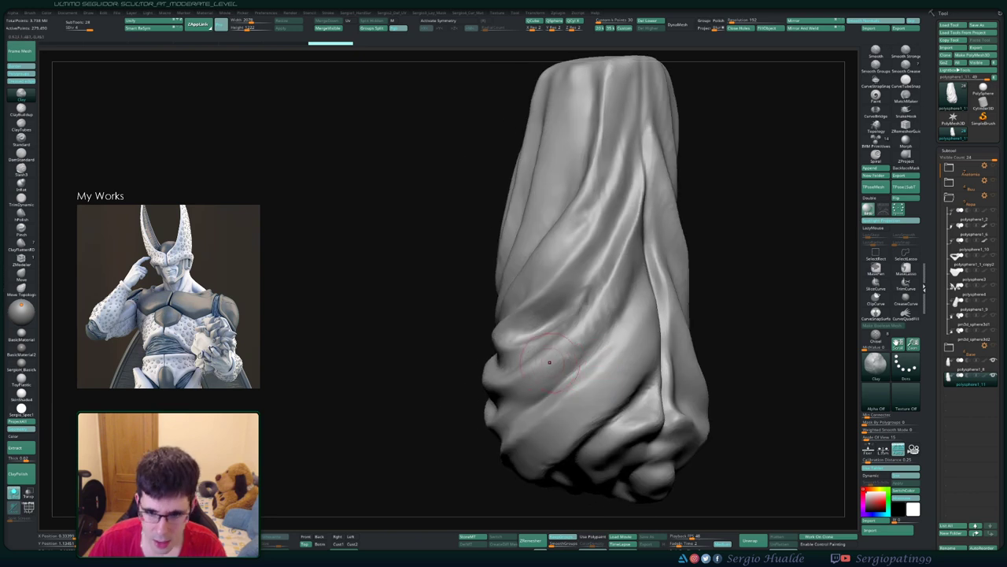
key("b")
key("t")
key("d")
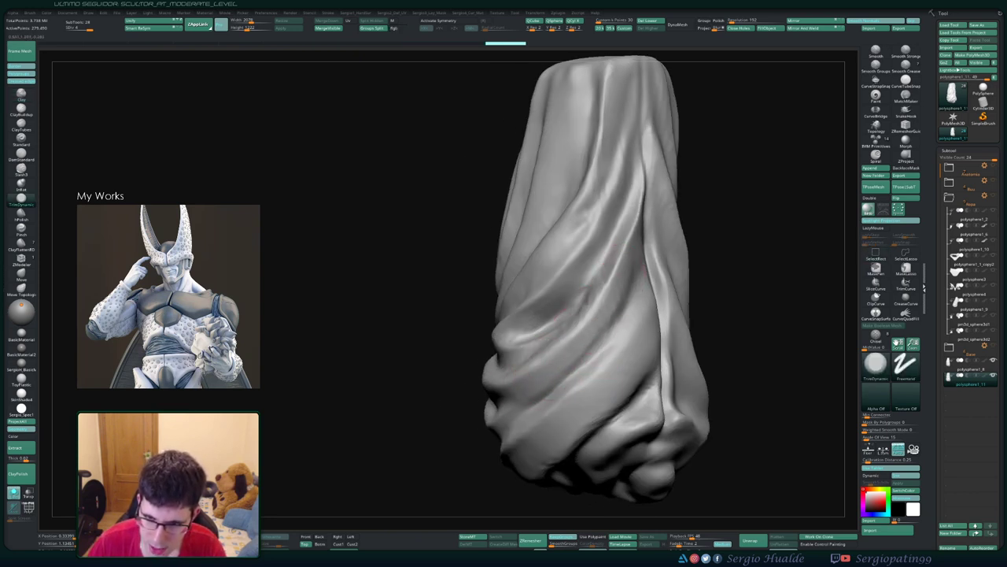
left_click_drag(755, 315, 731, 259)
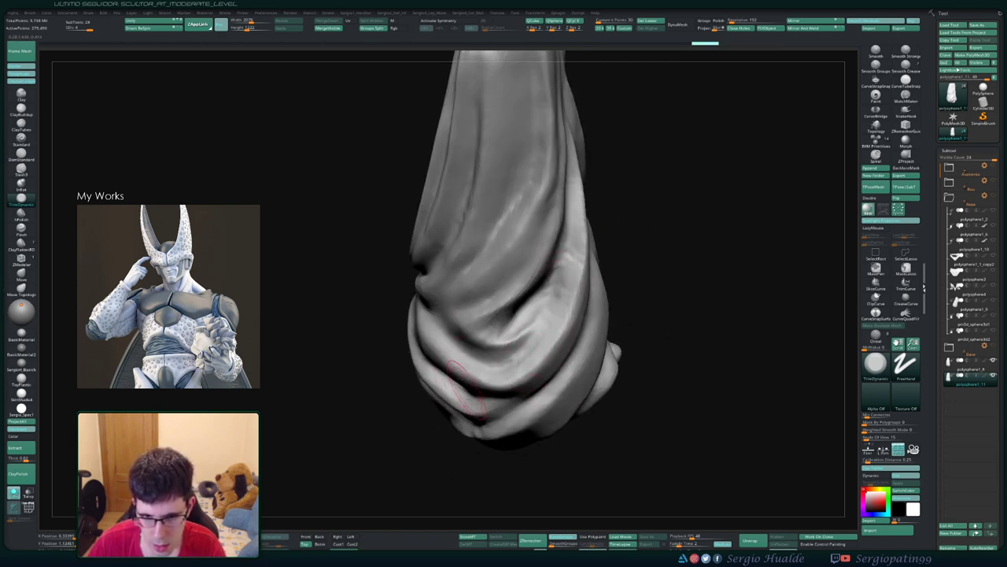
left_click_drag(469, 385, 540, 371)
mouse_move(590, 281)
left_mouse_down()
mouse_move(594, 366)
mouse_move(630, 472)
left_mouse_up()
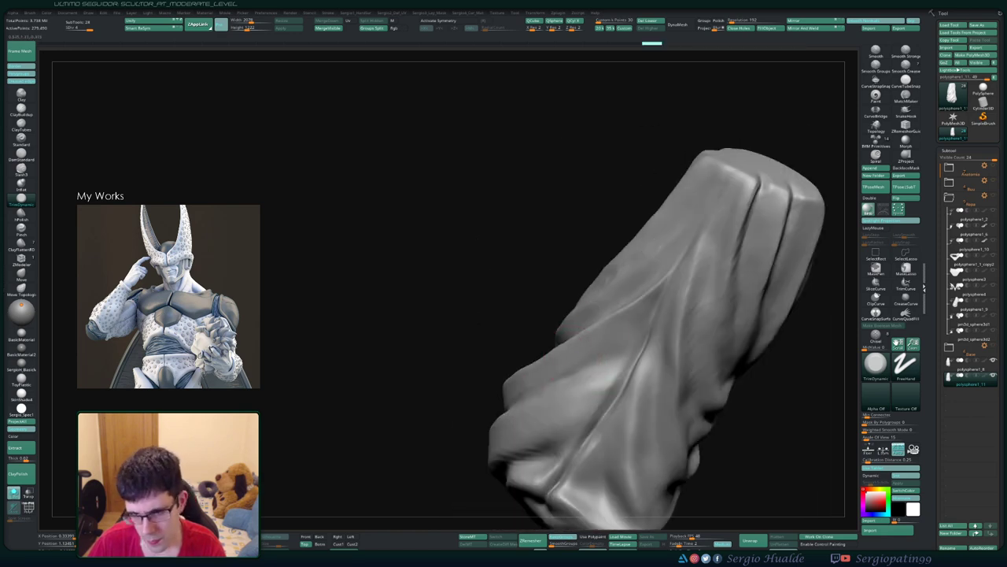
left_click_drag(600, 378, 543, 370)
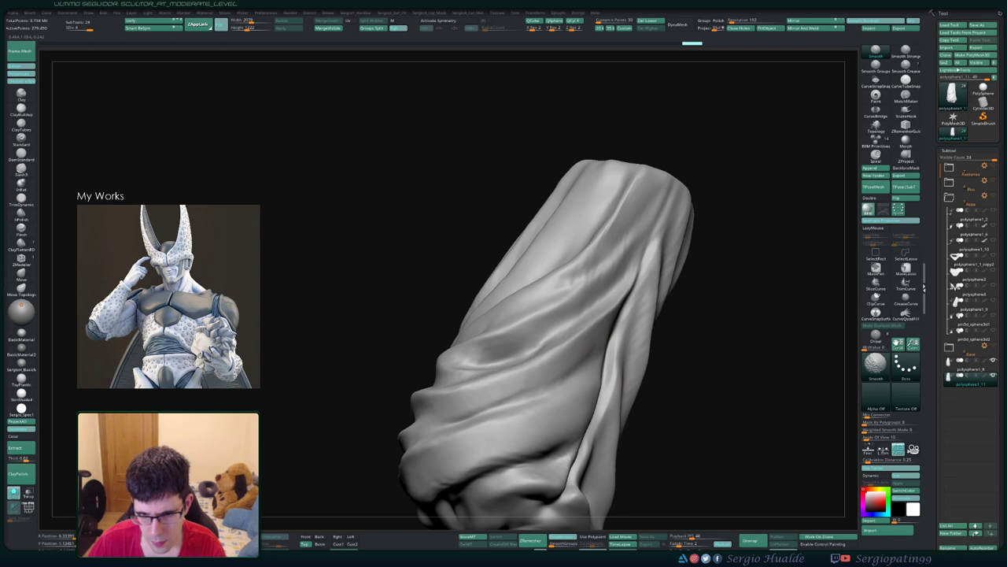
left_click_drag(598, 347, 628, 330)
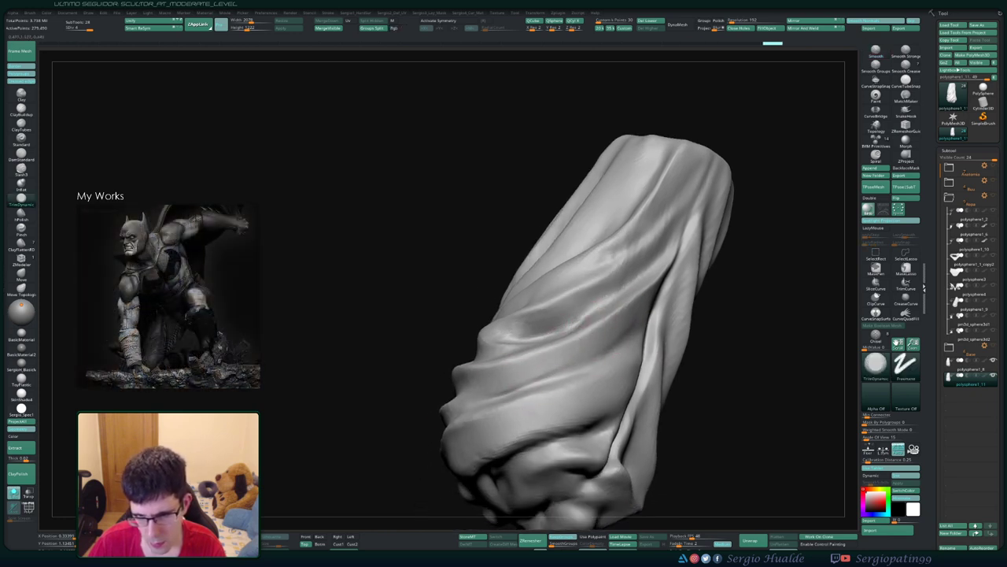
mouse_move(551, 347)
left_mouse_down()
mouse_move(601, 338)
mouse_move(612, 309)
mouse_move(593, 399)
left_mouse_up()
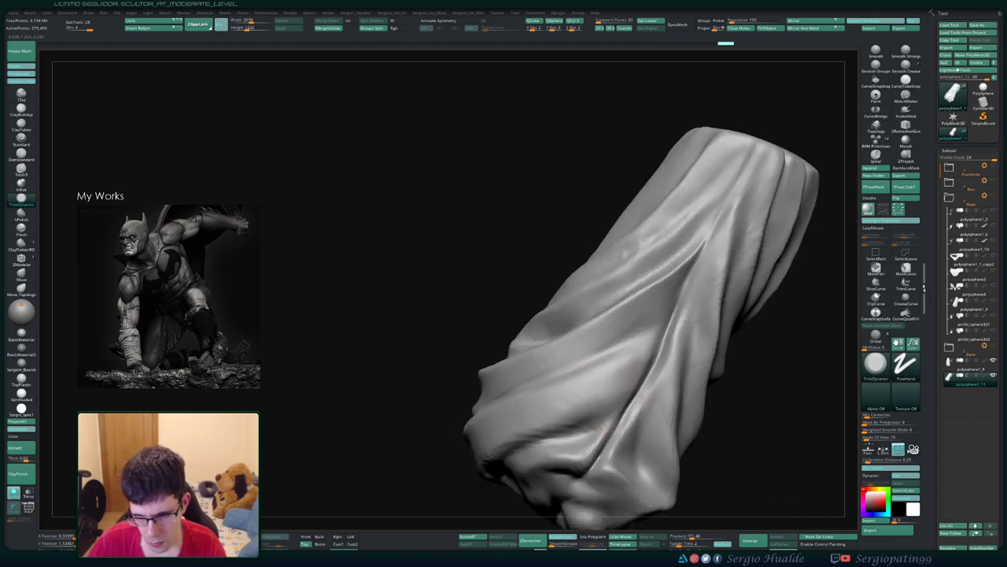
mouse_move(555, 448)
left_mouse_down()
mouse_move(472, 409)
mouse_move(603, 358)
mouse_move(637, 315)
mouse_move(634, 365)
mouse_move(665, 321)
mouse_move(595, 380)
left_mouse_up()
Step: Sharpen the fold creases with DamStandard, undoing and redoing strokes as needed
key("b")
key("d")
key("s")
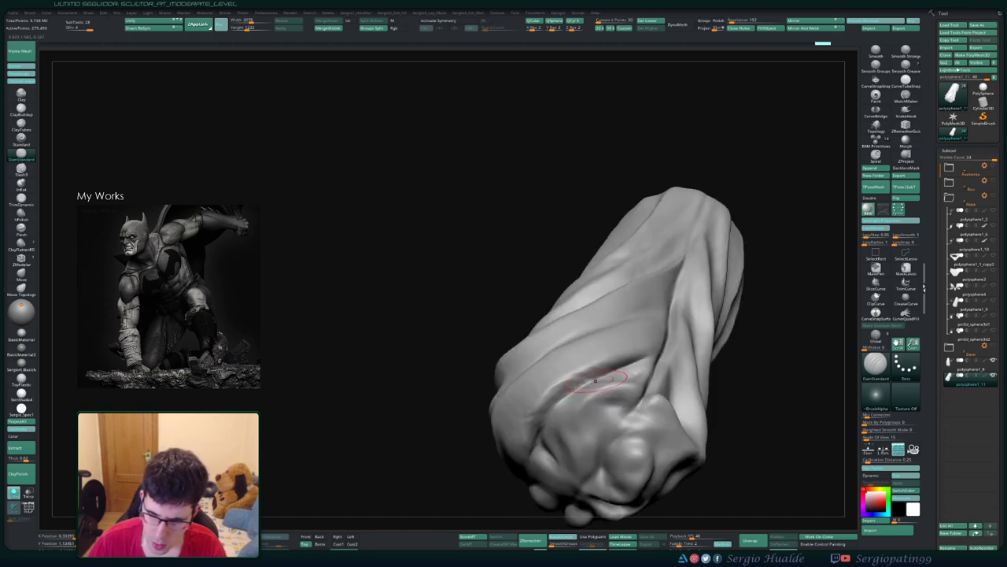
key("ctrl+z")
key("ctrl+shift+z")
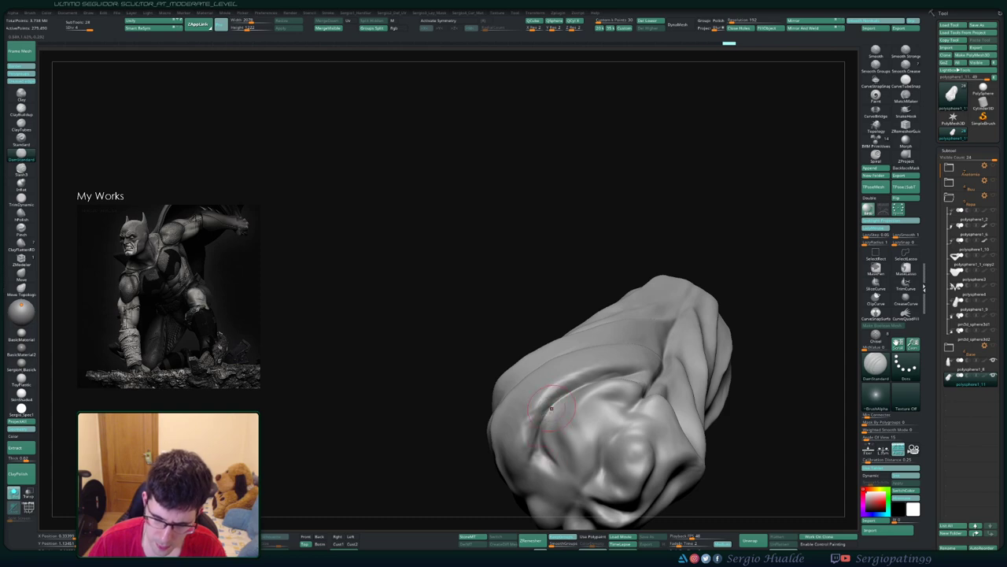
key("ctrl+shift+z")
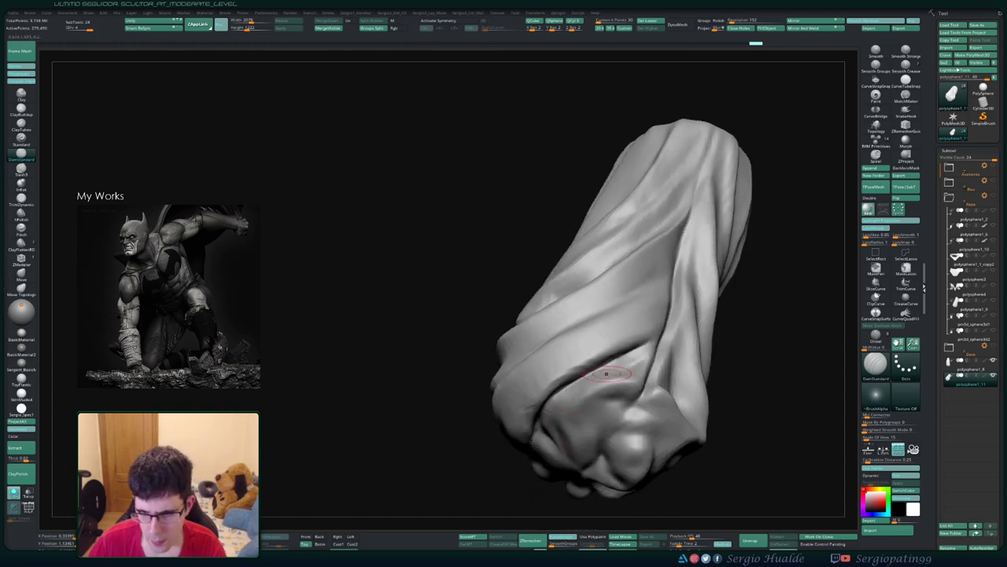
key("ctrl+shift+z")
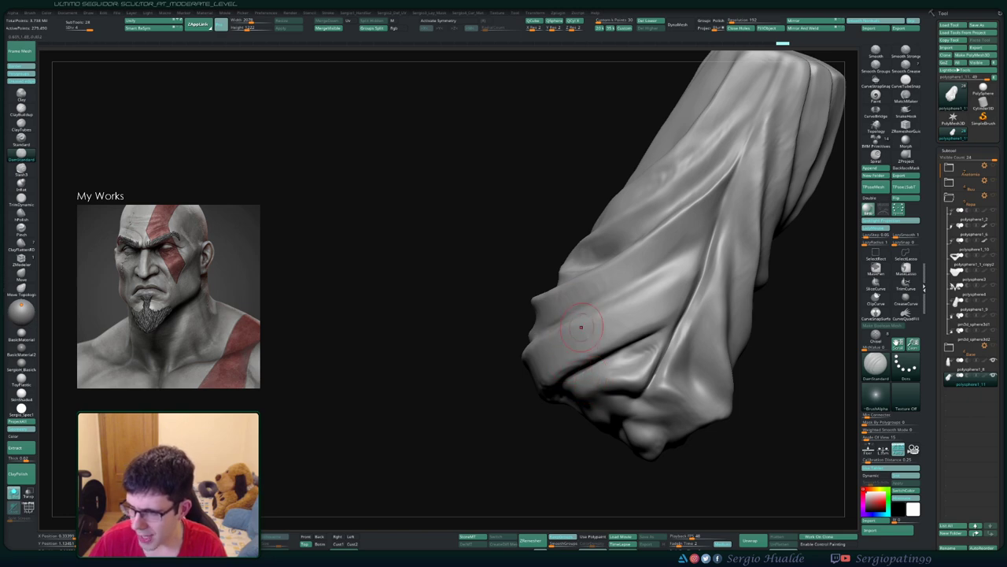
left_click_drag(571, 333, 618, 382)
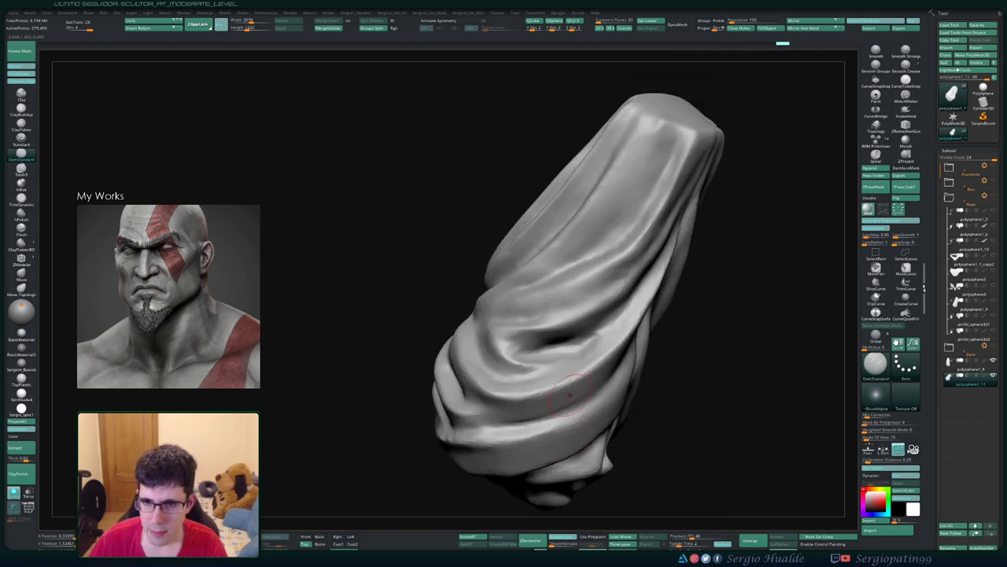
Step: Push the cloth's left-side folds fuller with Move, masking and clearing the mask along the way
key("shift+f")
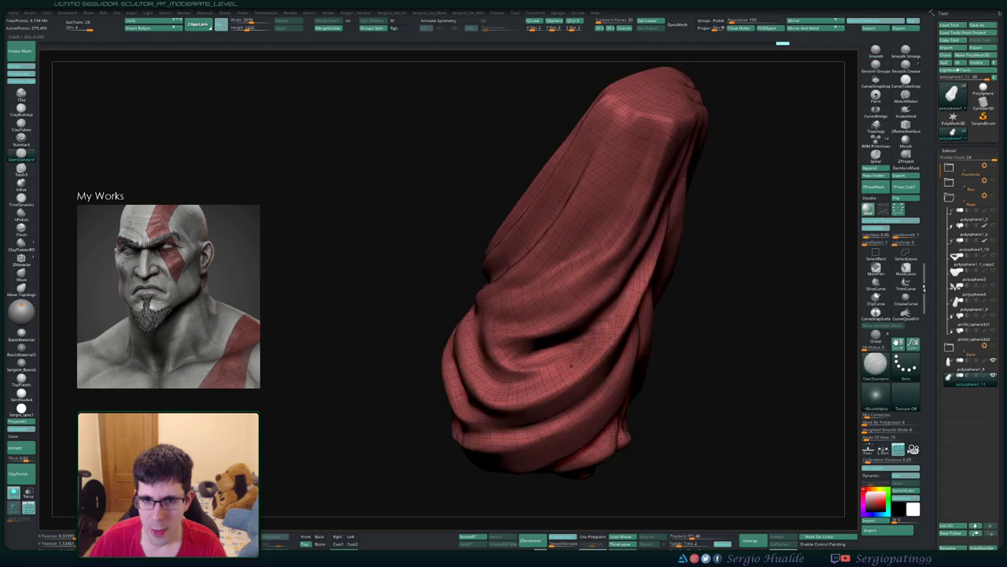
key("b")
key("m")
key("v")
mouse_move(582, 334)
left_mouse_down()
mouse_move(634, 307)
mouse_move(595, 323)
left_mouse_up()
key("shift+f")
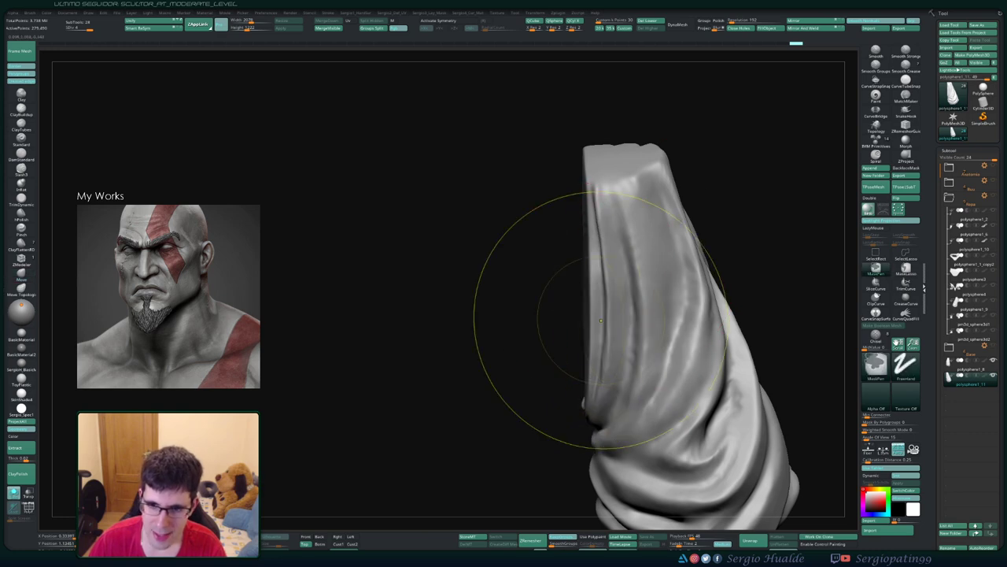
key("w")
key("ctrl+a")
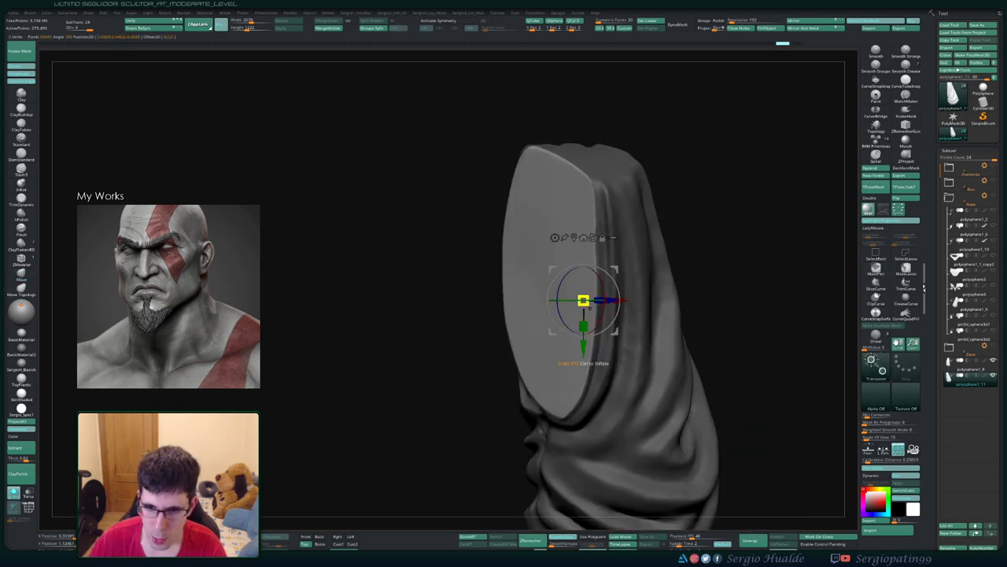
left_click_drag(629, 340, 613, 338)
left_click(560, 348, "ctrl")
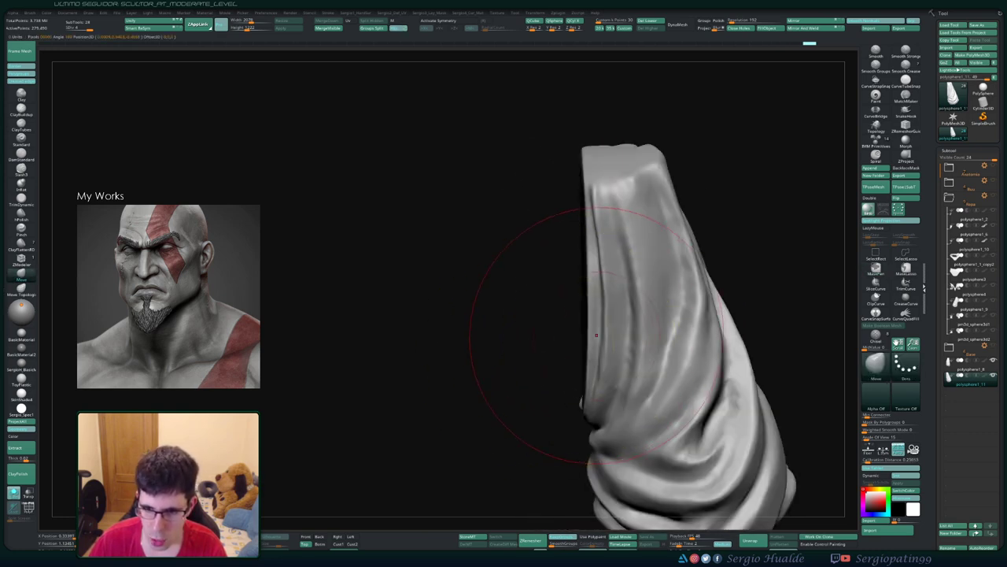
left_click(553, 340, "ctrl")
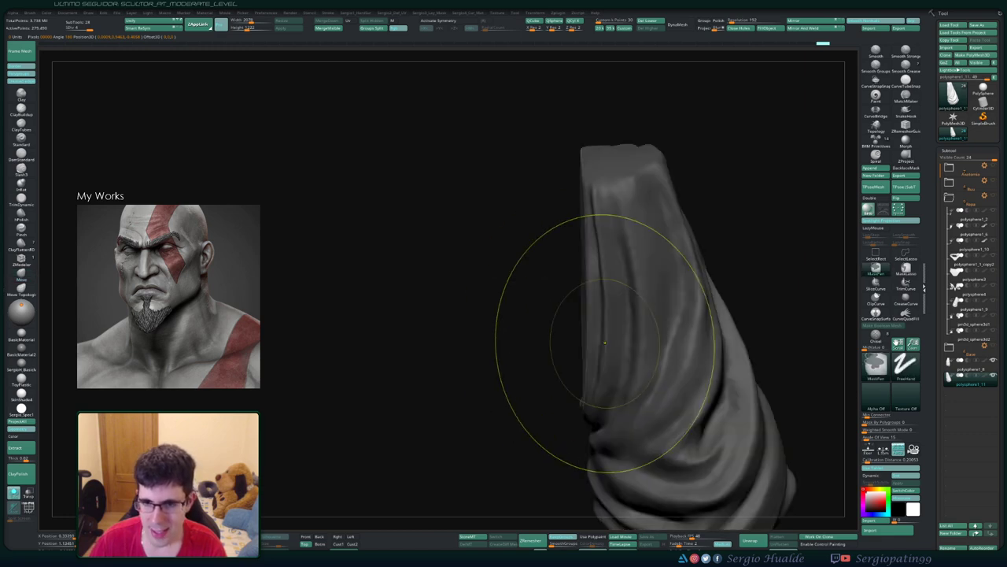
left_click(558, 376, "ctrl")
left_click_drag(611, 391, 585, 338)
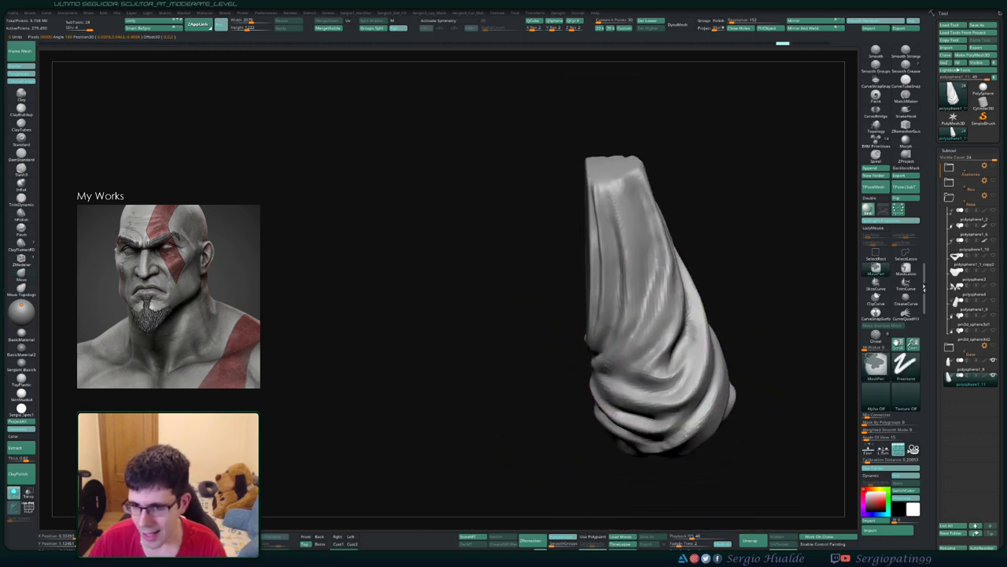
mouse_move(479, 394)
left_mouse_down()
mouse_move(585, 480)
mouse_move(578, 363)
left_mouse_up()
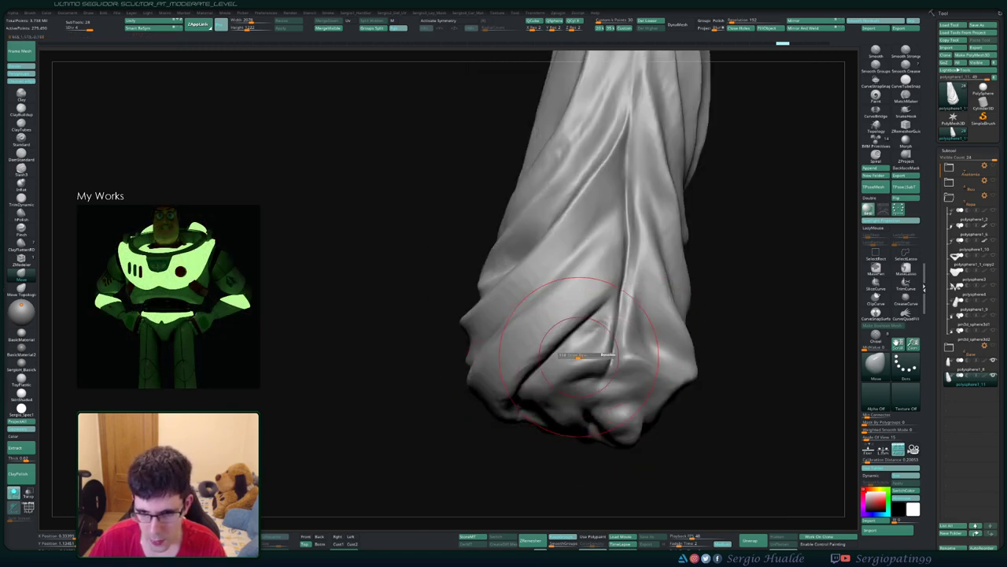
scroll(578, 363, "up", 2)
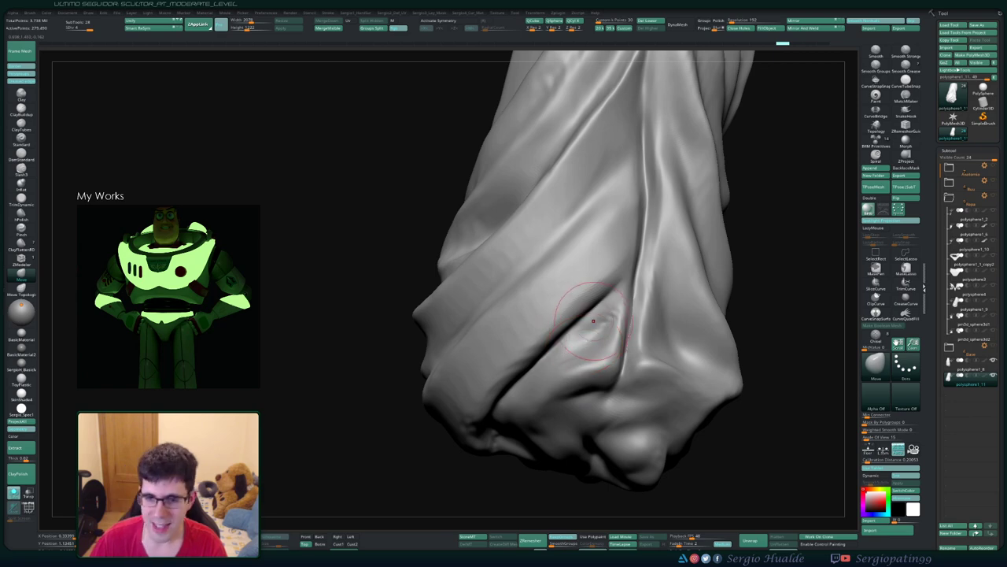
mouse_move(596, 330)
right_mouse_down()
mouse_move(604, 312)
mouse_move(587, 347)
mouse_move(617, 310)
right_mouse_up()
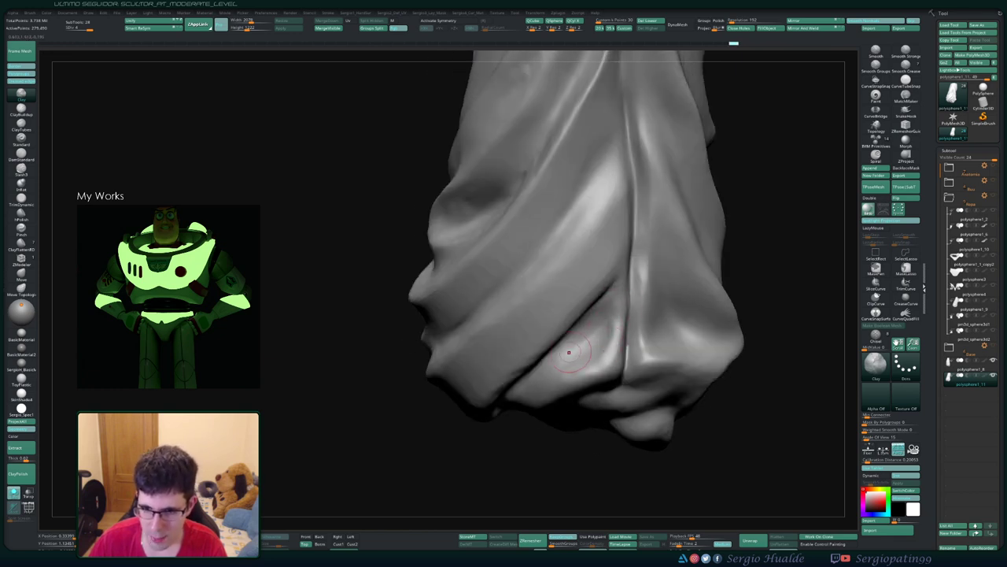
right_click_drag(569, 352, 591, 323)
right_click_drag(570, 358, 562, 366)
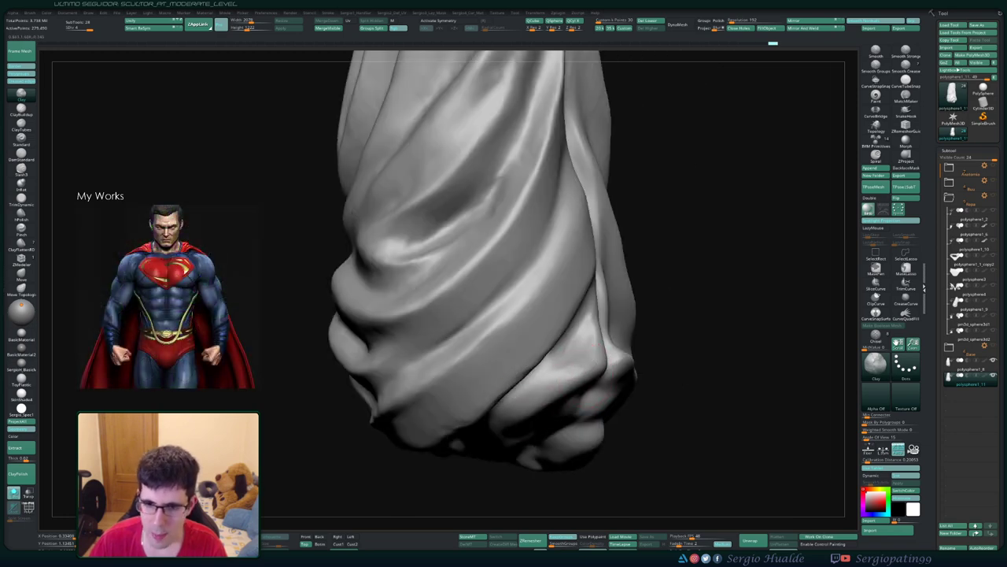
right_click_drag(504, 428, 604, 339)
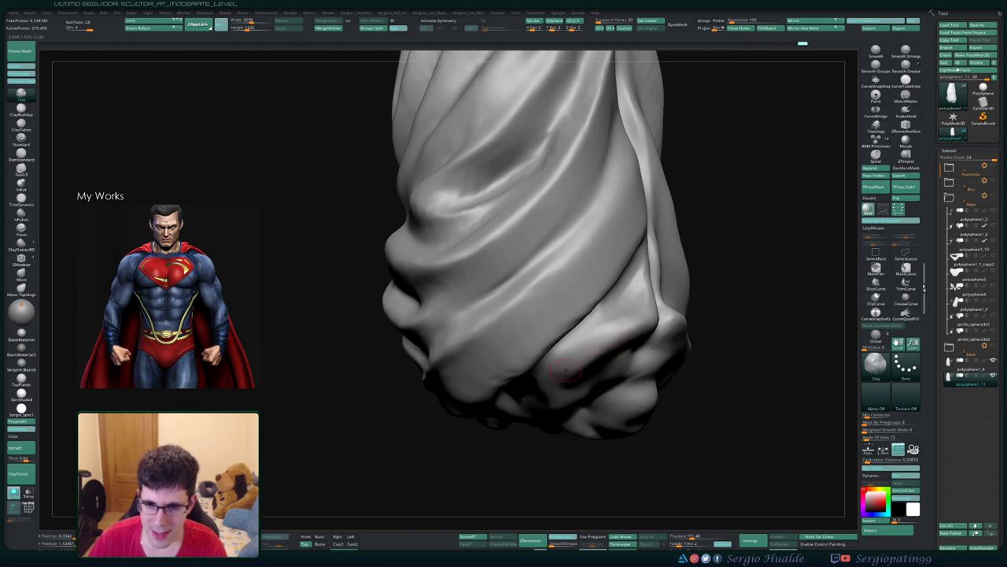
right_click_drag(551, 370, 599, 354)
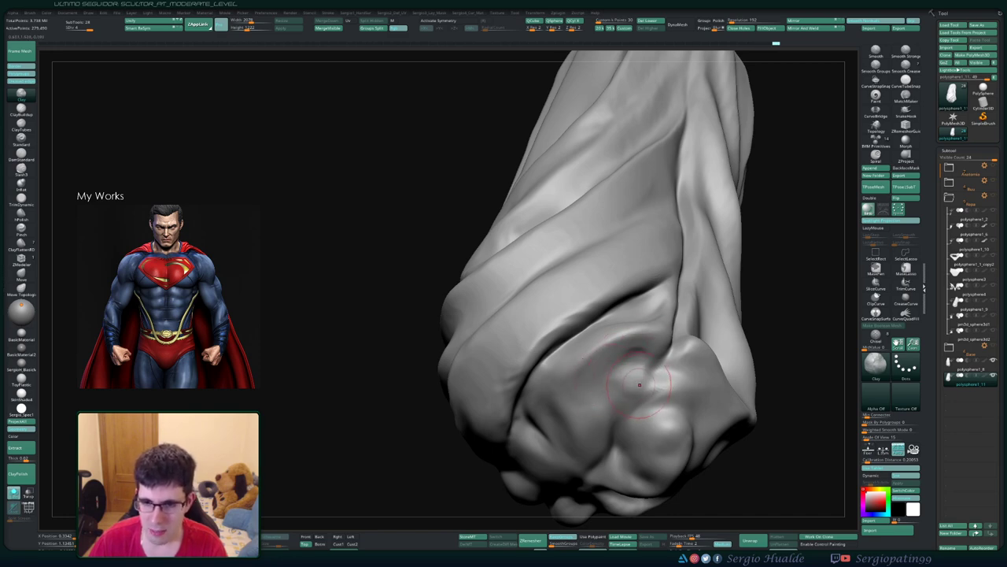
right_click_drag(639, 384, 613, 360)
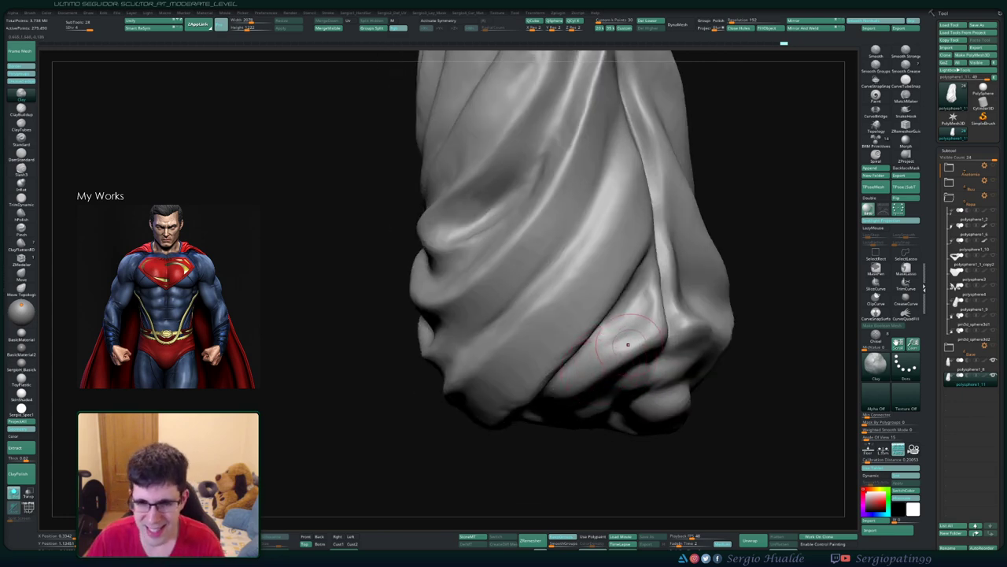
right_click_drag(641, 327, 643, 313)
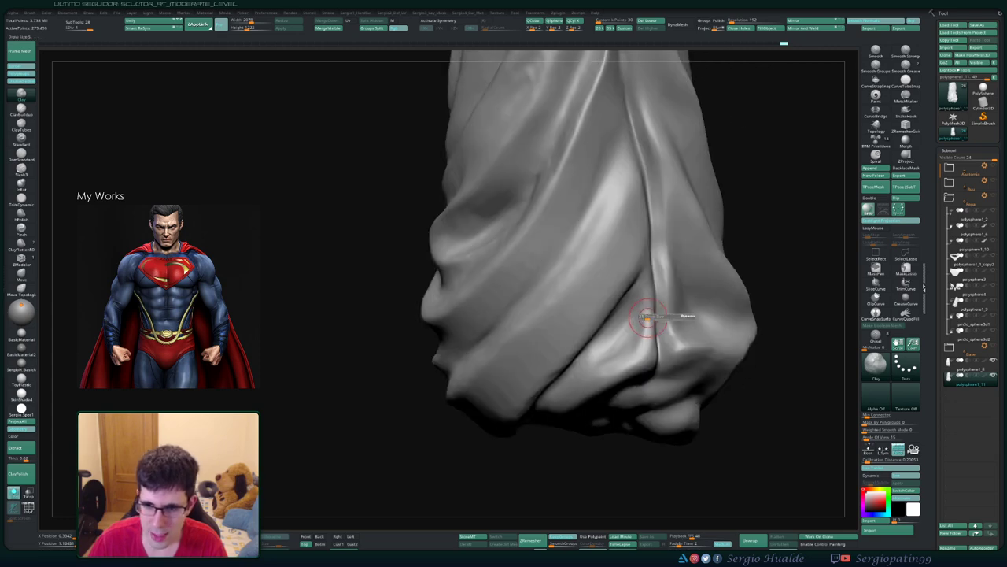
mouse_move(644, 316)
right_mouse_down()
mouse_move(645, 302)
mouse_move(641, 315)
right_mouse_up()
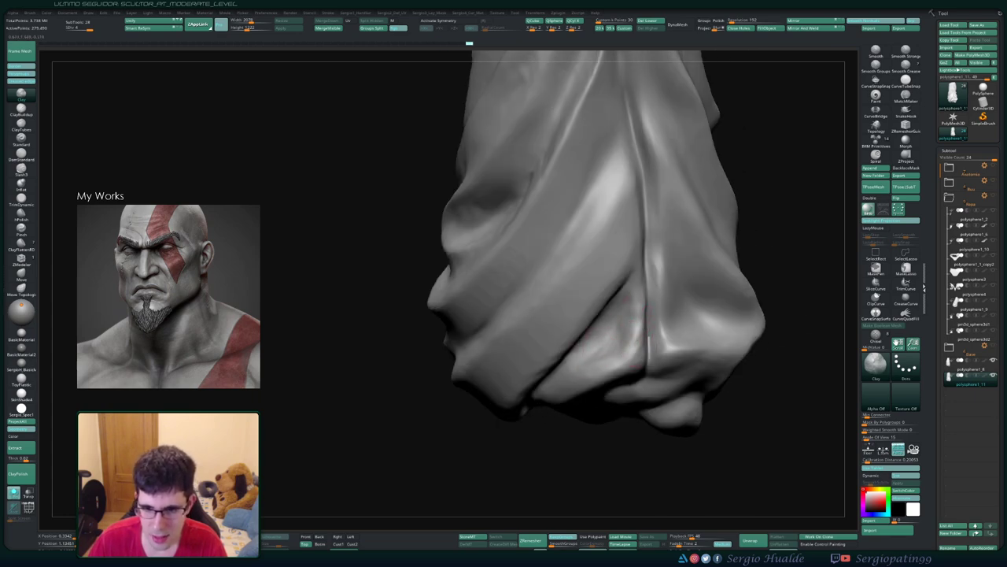
right_click_drag(643, 315, 574, 376)
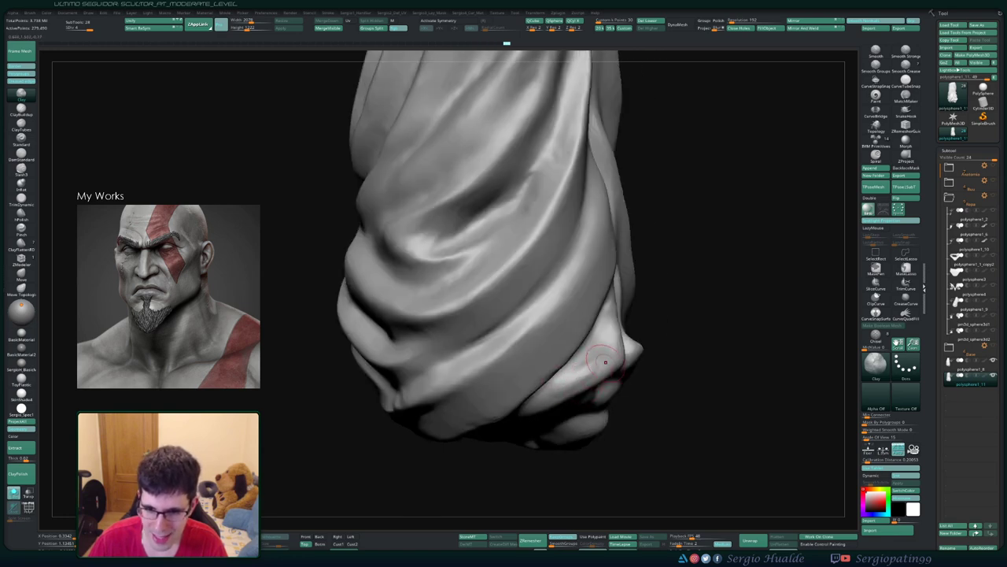
mouse_move(584, 369)
right_mouse_down()
mouse_move(550, 388)
mouse_move(590, 370)
mouse_move(618, 337)
right_mouse_up()
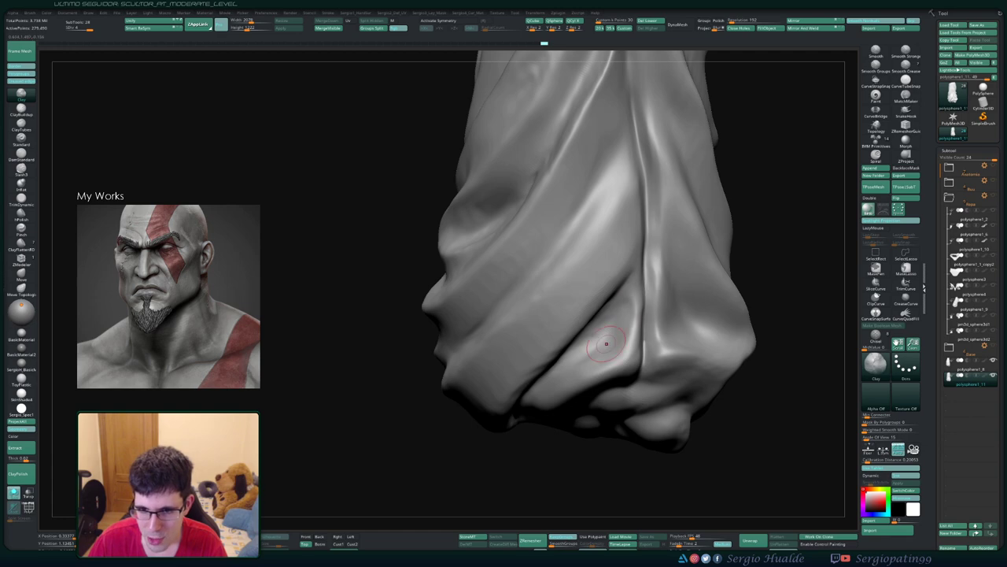
Step: Drop a subdivision level and return to the higher one while framing the pant-leg folds
key("shift")
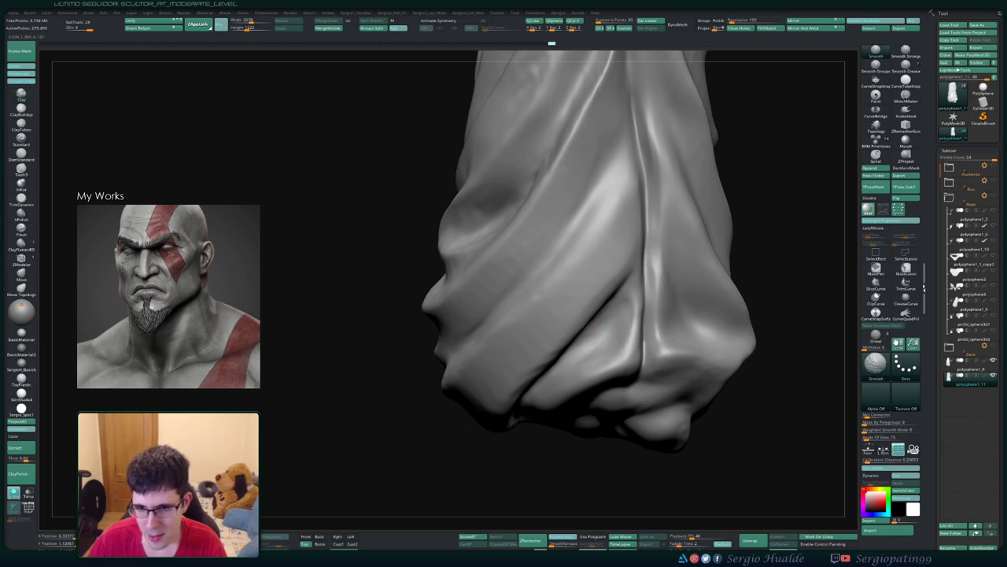
key("shift+d")
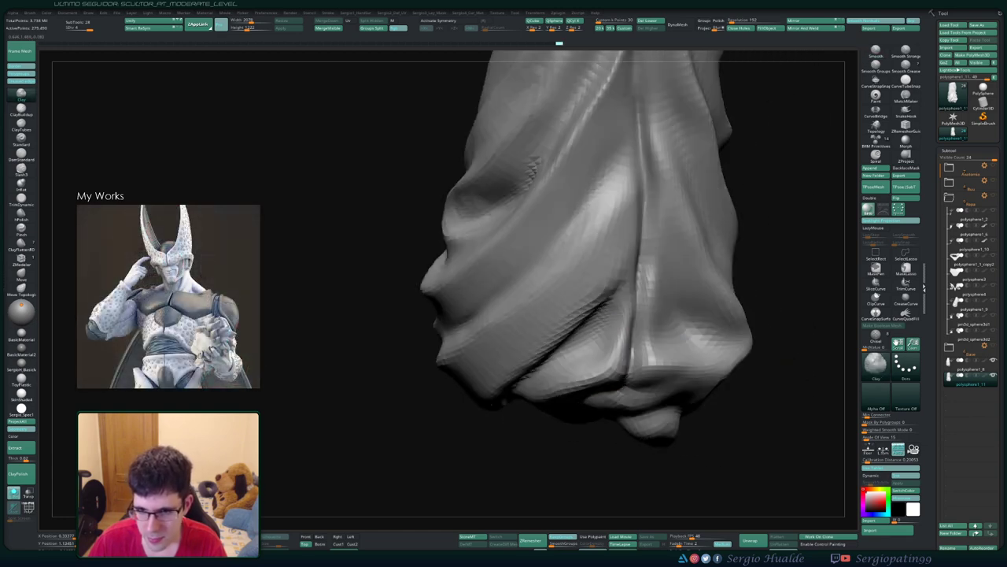
mouse_move(598, 315)
right_mouse_down()
mouse_move(550, 299)
mouse_move(600, 345)
right_mouse_up()
key("d")
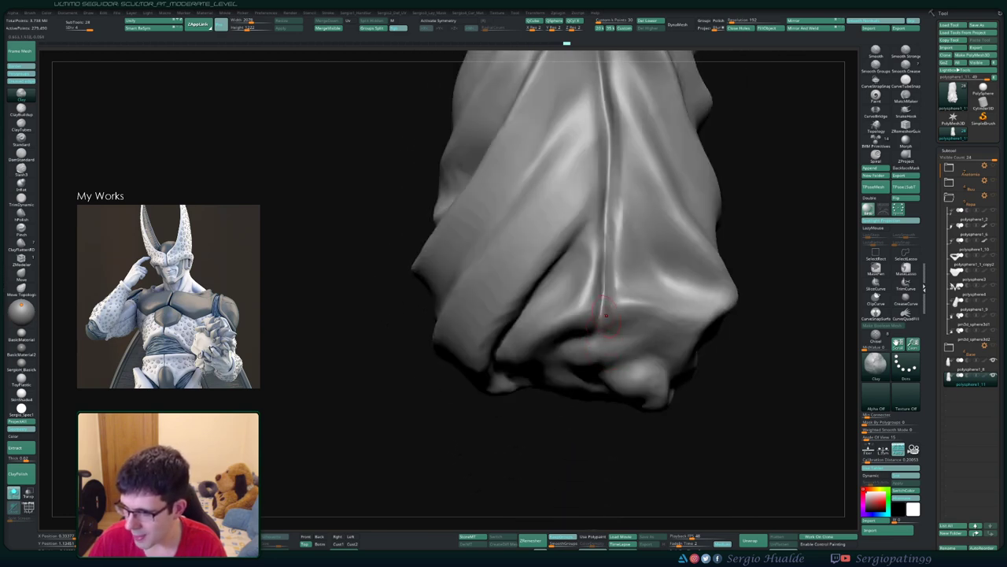
right_click_drag(606, 315, 583, 330)
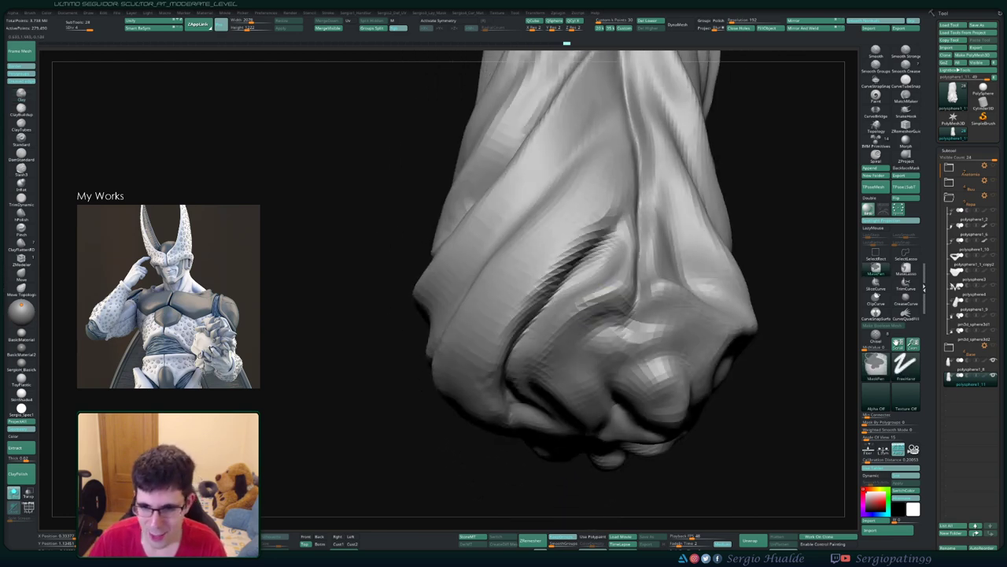
key("d")
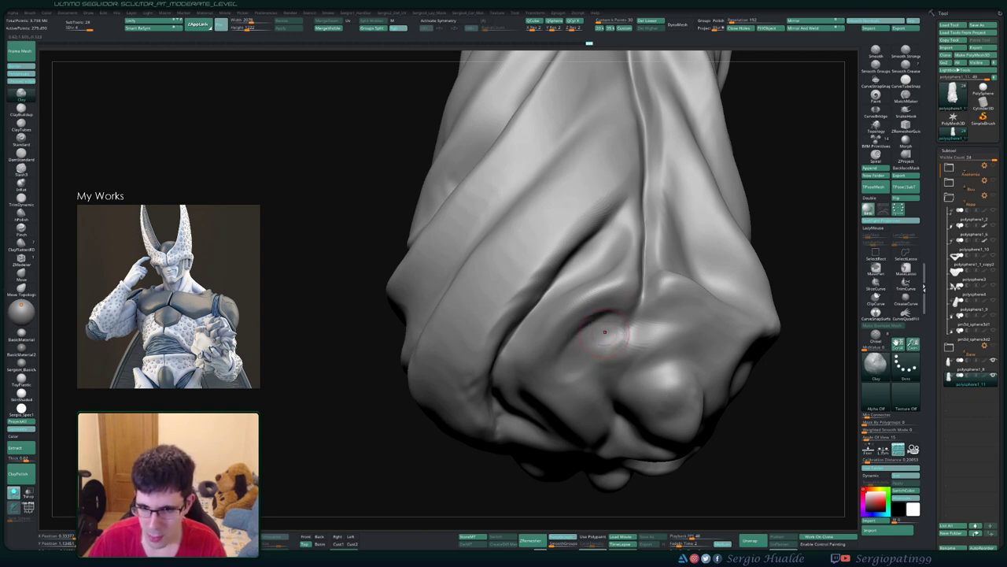
Step: Switch to DamStandard and carve a deep, sharp crease down the gathered cloth
key("shift")
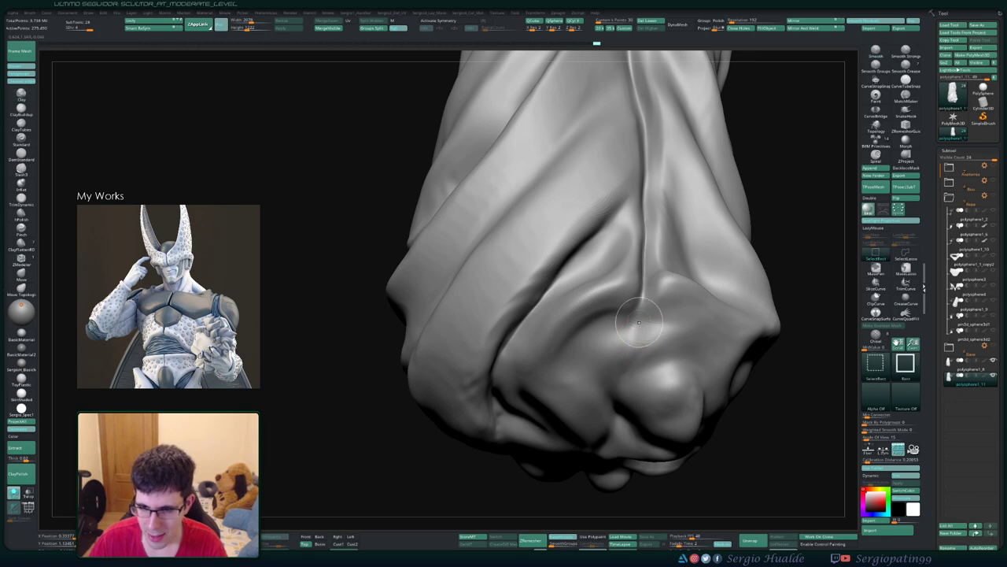
right_click_drag(639, 310, 642, 305)
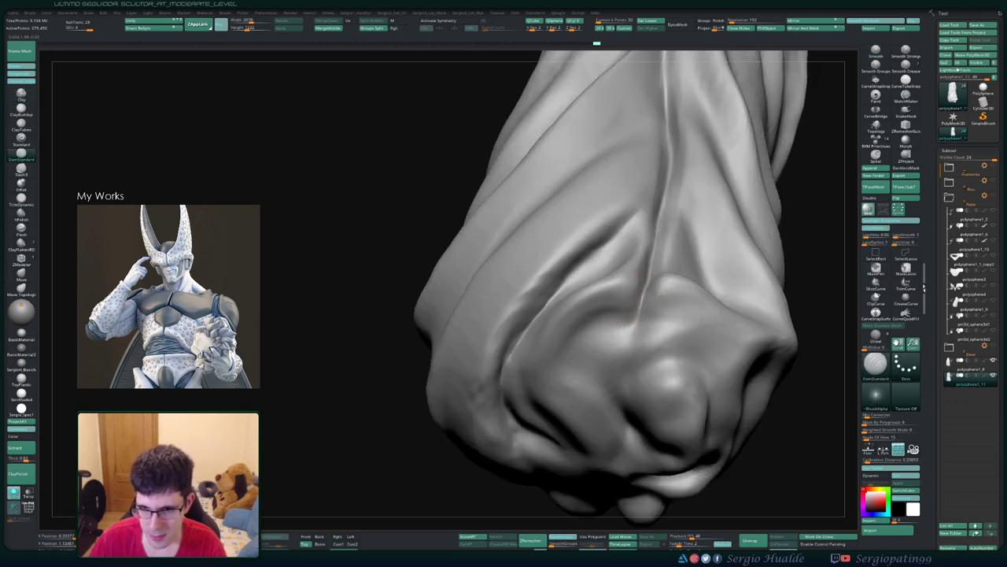
left_click_drag(642, 287, 631, 355)
left_click_drag(626, 391, 628, 443)
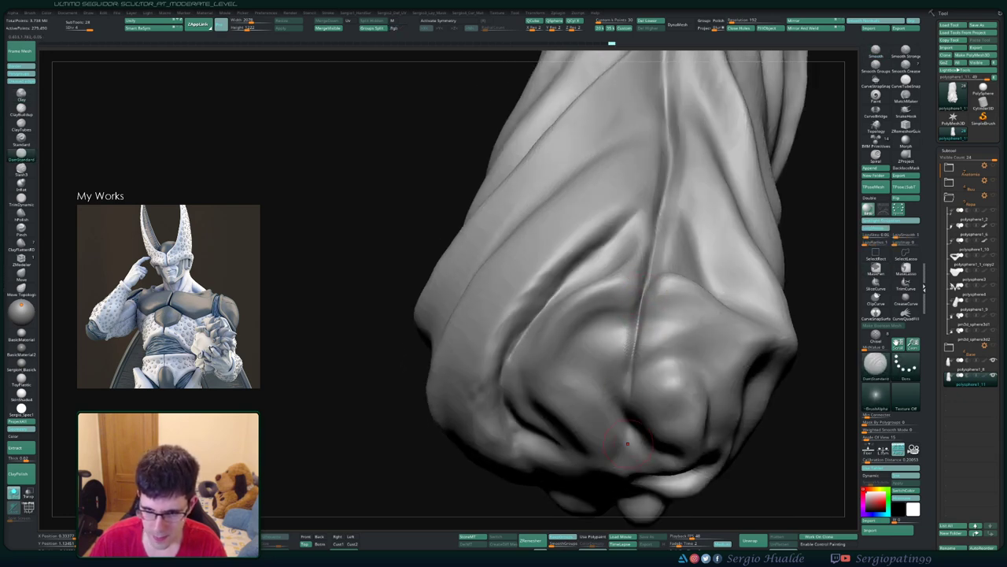
right_click_drag(634, 358, 573, 377)
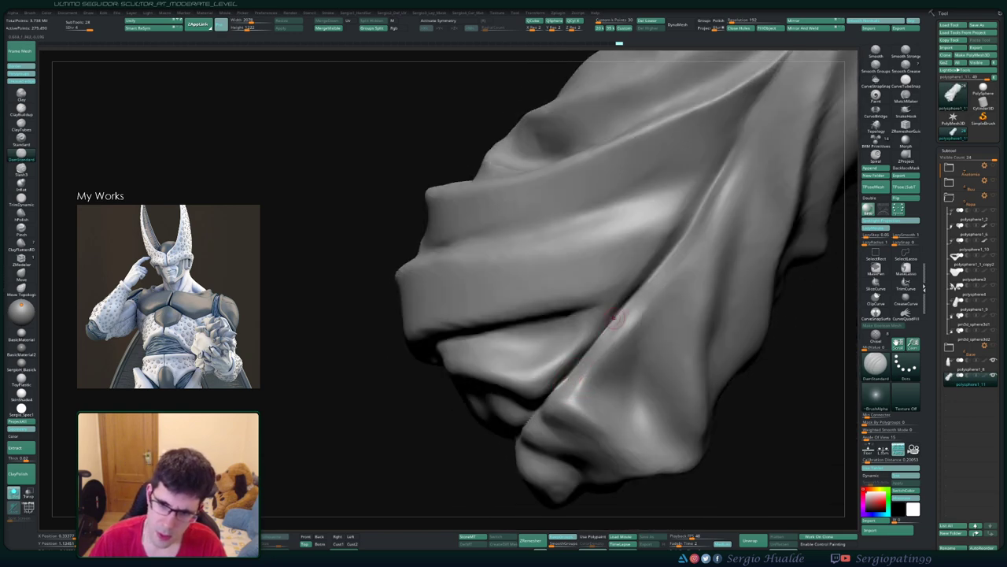
right_click_drag(570, 382, 570, 391)
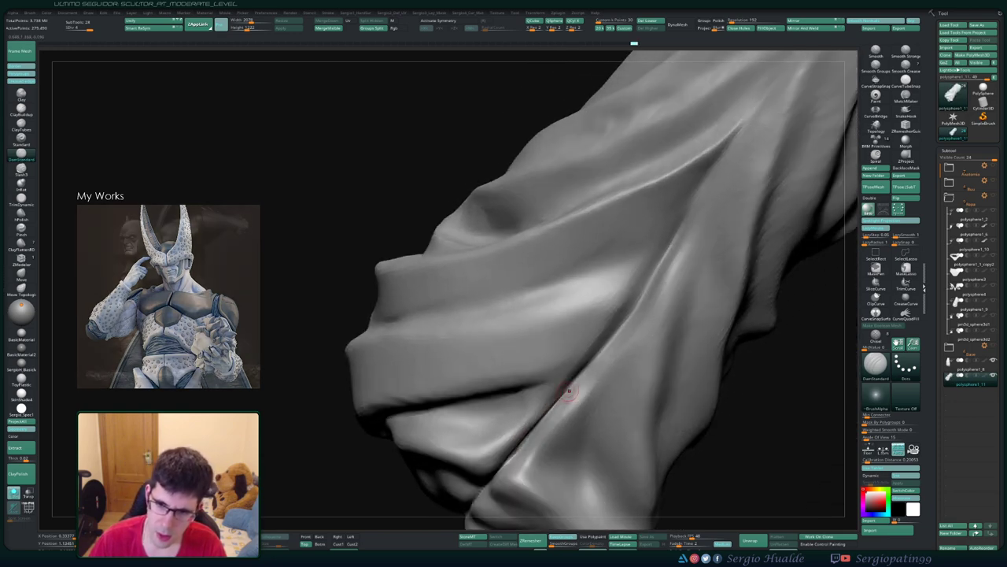
left_click_drag(571, 391, 598, 351)
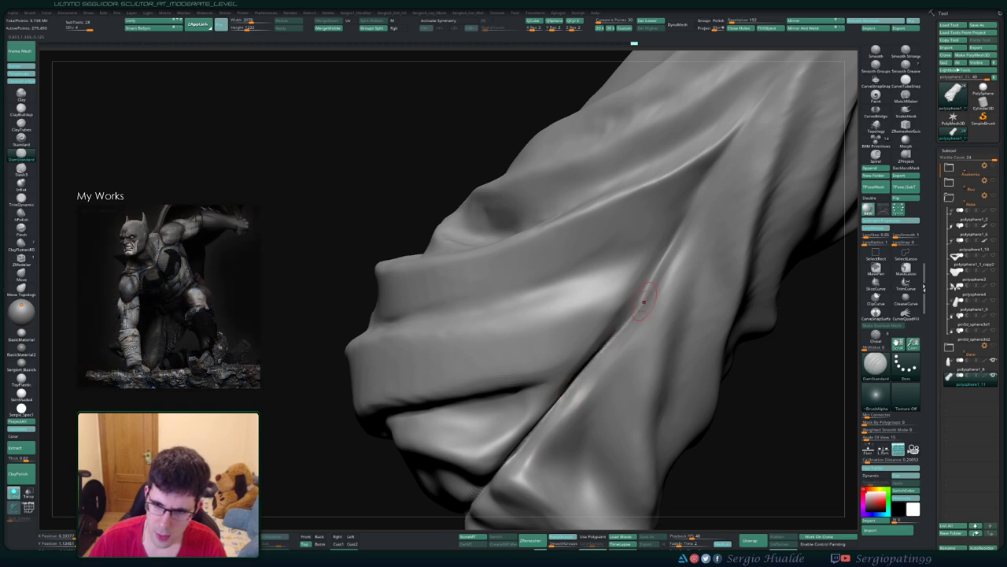
Step: Deepen the down-left fold and extend the central crease near the top of the drape
right_click_drag(635, 297, 546, 408)
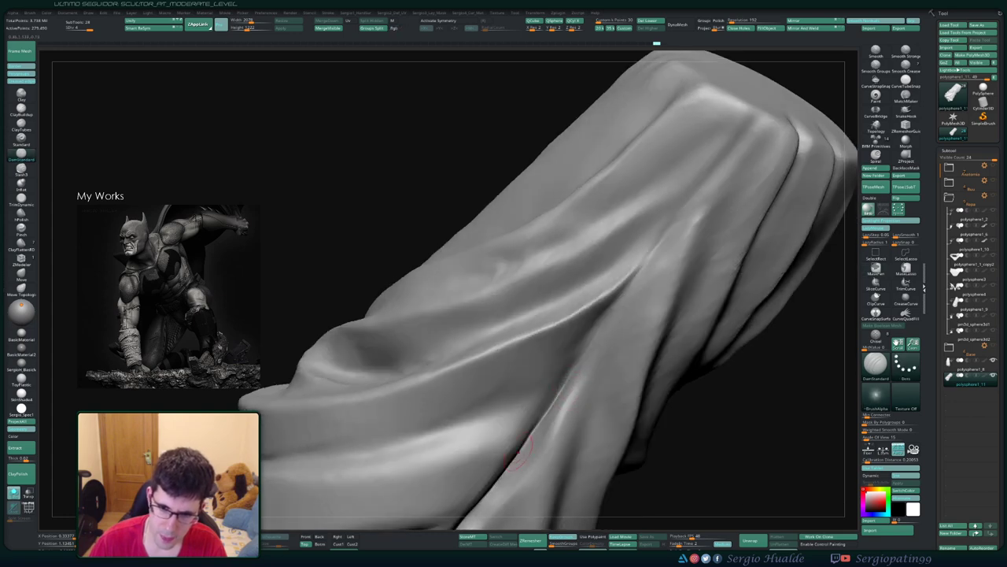
mouse_move(630, 298)
right_mouse_down()
mouse_move(584, 367)
mouse_move(610, 499)
mouse_move(685, 205)
mouse_move(709, 236)
mouse_move(667, 278)
mouse_move(649, 257)
right_mouse_up()
mouse_move(648, 257)
left_mouse_down()
mouse_move(665, 228)
mouse_move(590, 323)
left_mouse_up()
left_click_drag(623, 284, 571, 350)
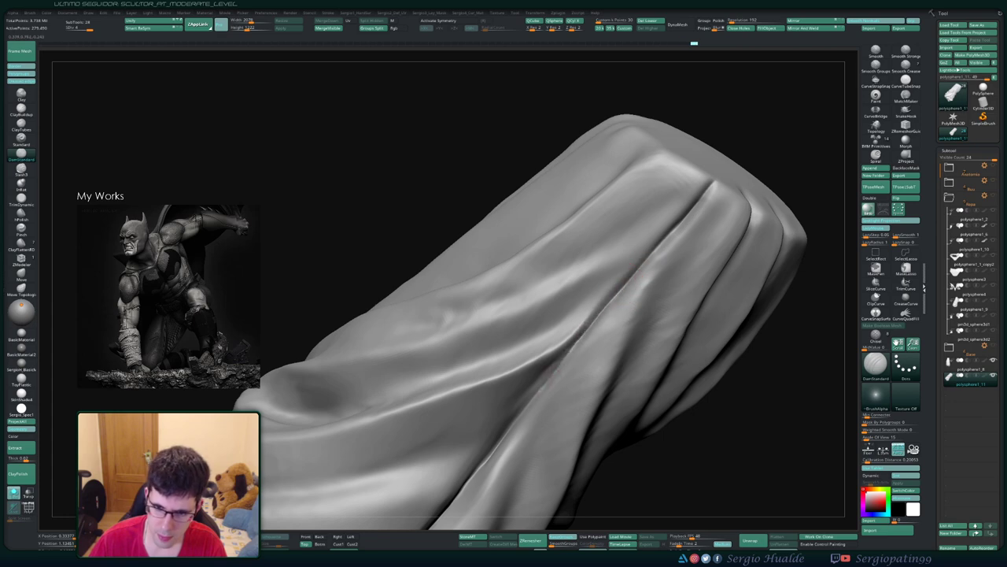
right_click_drag(532, 415, 634, 273)
left_click_drag(634, 273, 575, 354)
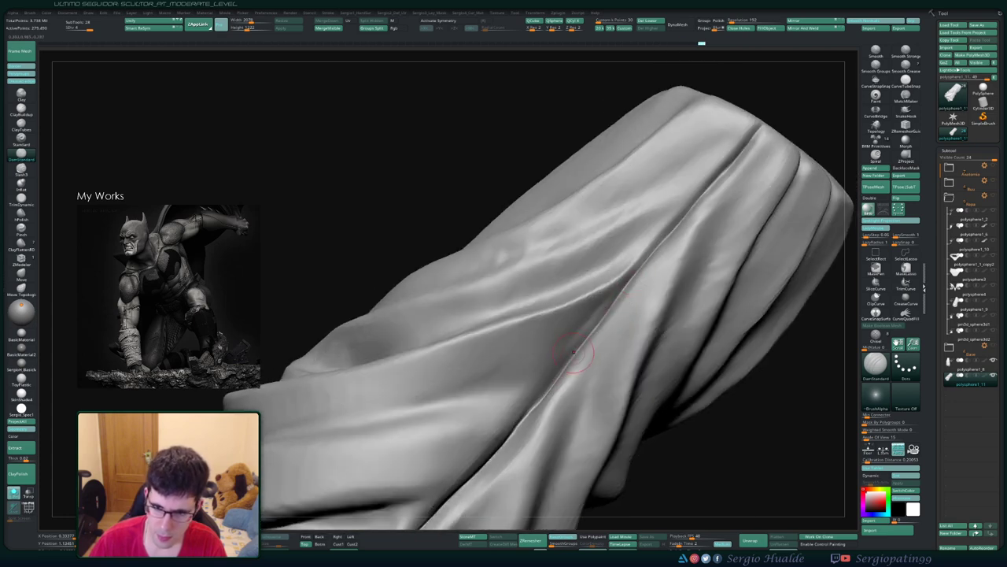
left_click_drag(620, 289, 562, 386)
right_click_drag(562, 386, 577, 345)
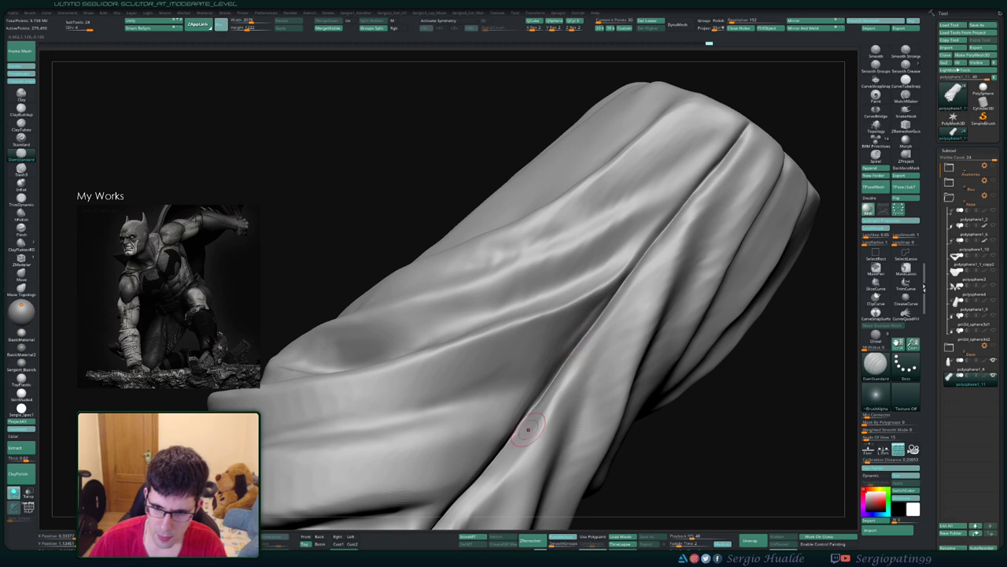
mouse_move(529, 429)
right_mouse_down("alt")
mouse_move(585, 308)
mouse_move(600, 428)
mouse_move(585, 411)
mouse_move(580, 338)
mouse_move(598, 400)
right_mouse_up("alt")
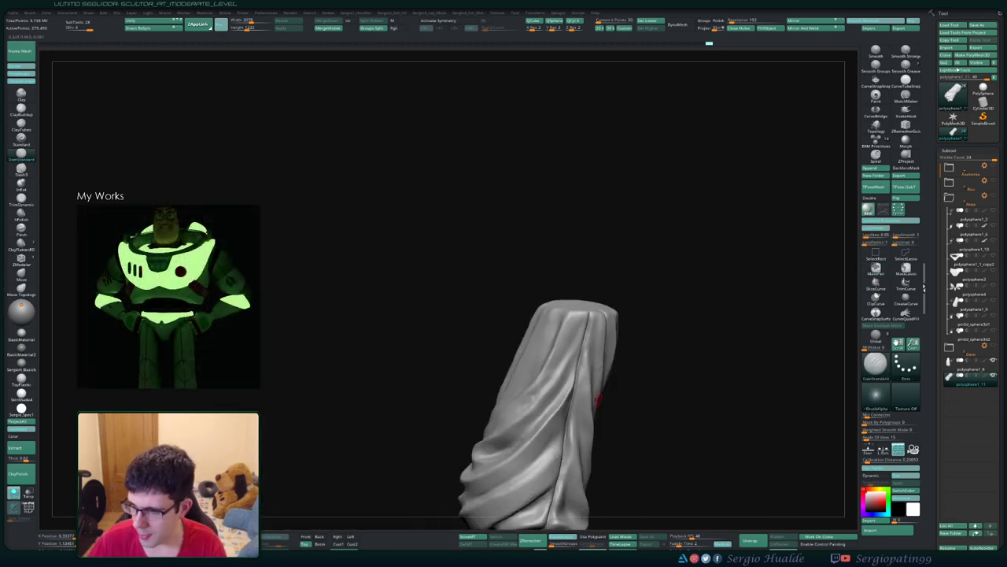
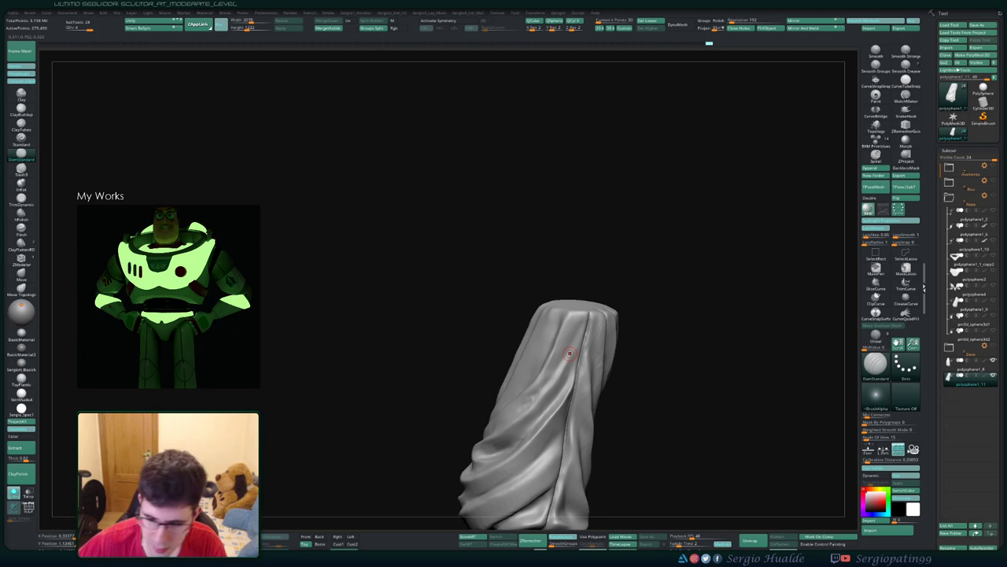
Step: Deepen the overlap crease across the lower folds with a DamStandard stroke, then orbit to the cylinder end
mouse_move(637, 266)
left_mouse_down()
mouse_move(585, 369)
mouse_move(562, 322)
left_mouse_up()
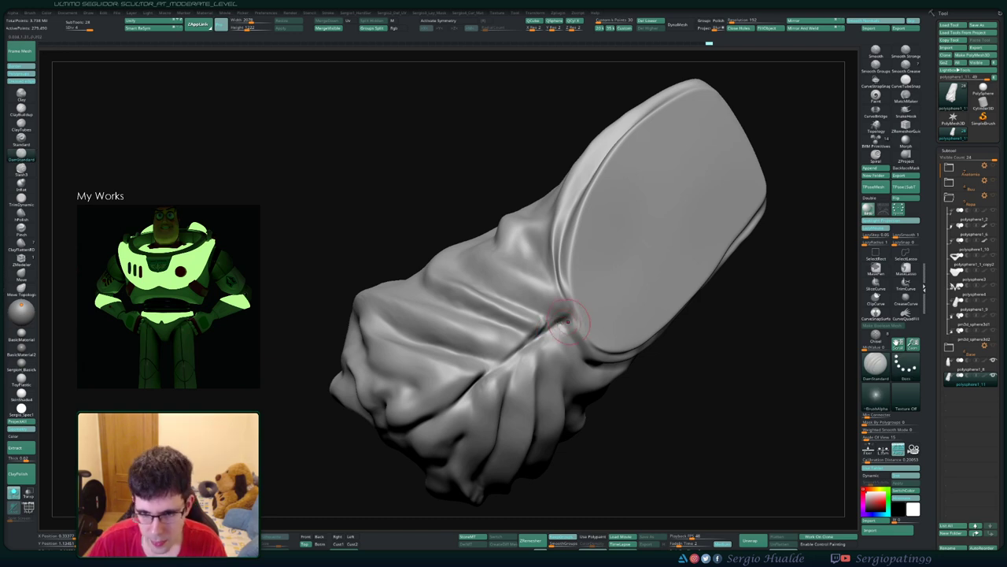
scroll(542, 334, "up", 1)
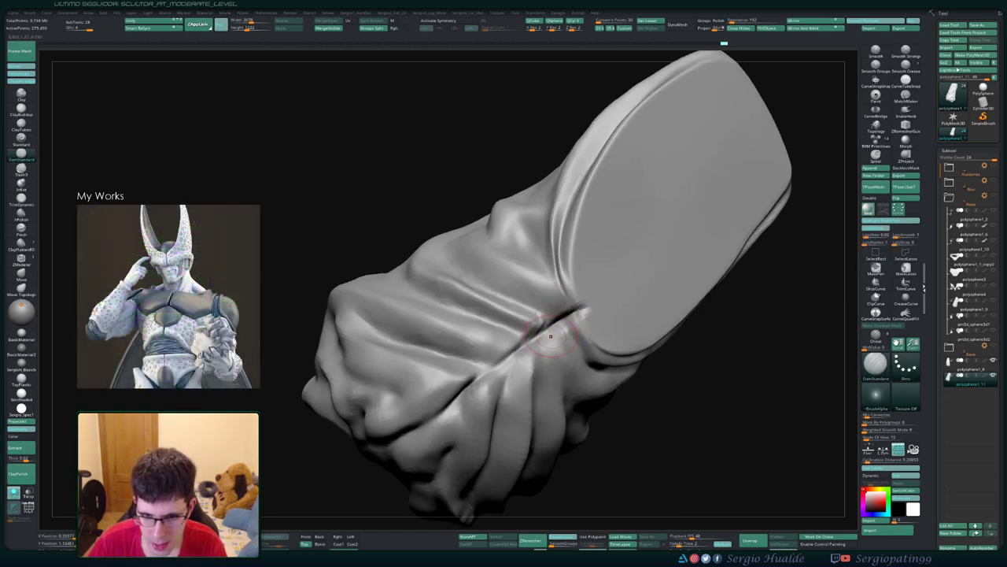
left_click_drag(548, 335, 562, 336)
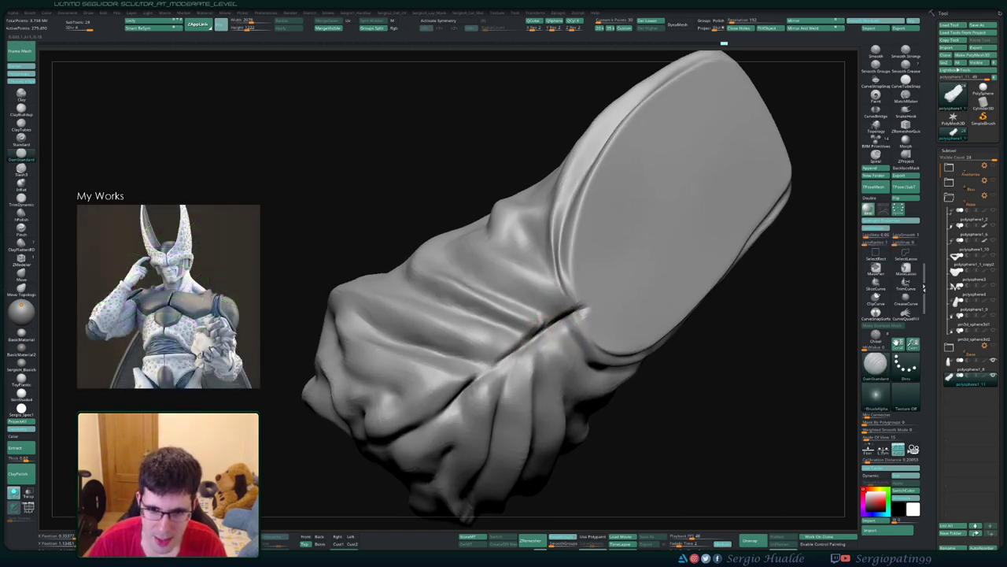
left_click_drag(708, 441, 739, 425)
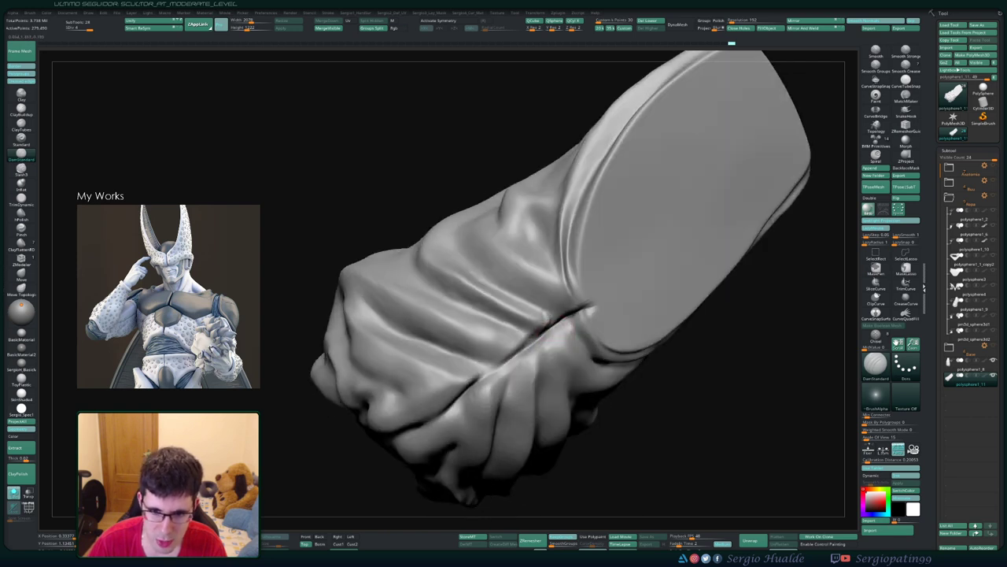
left_click_drag(708, 441, 756, 409)
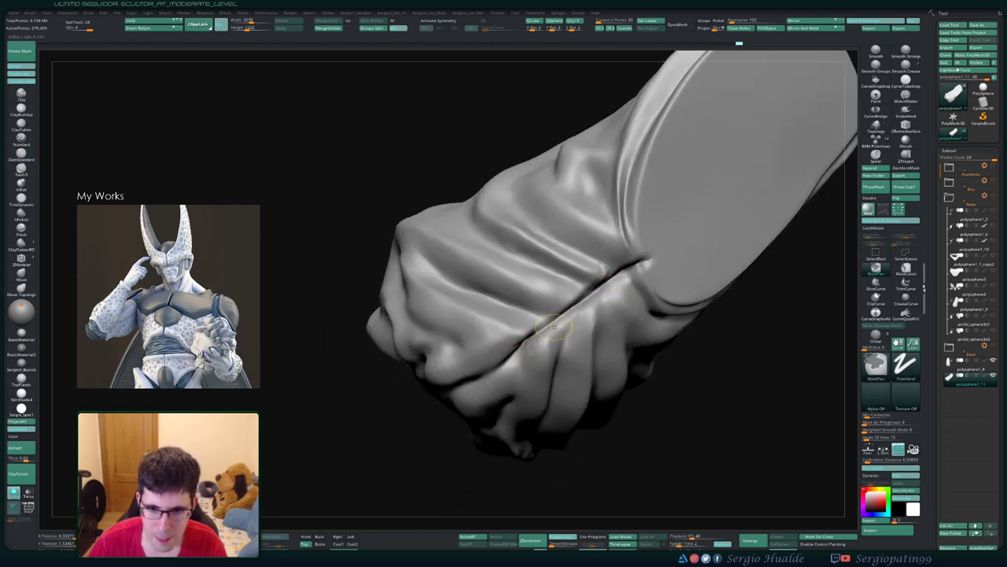
left_click_drag(506, 362, 529, 344)
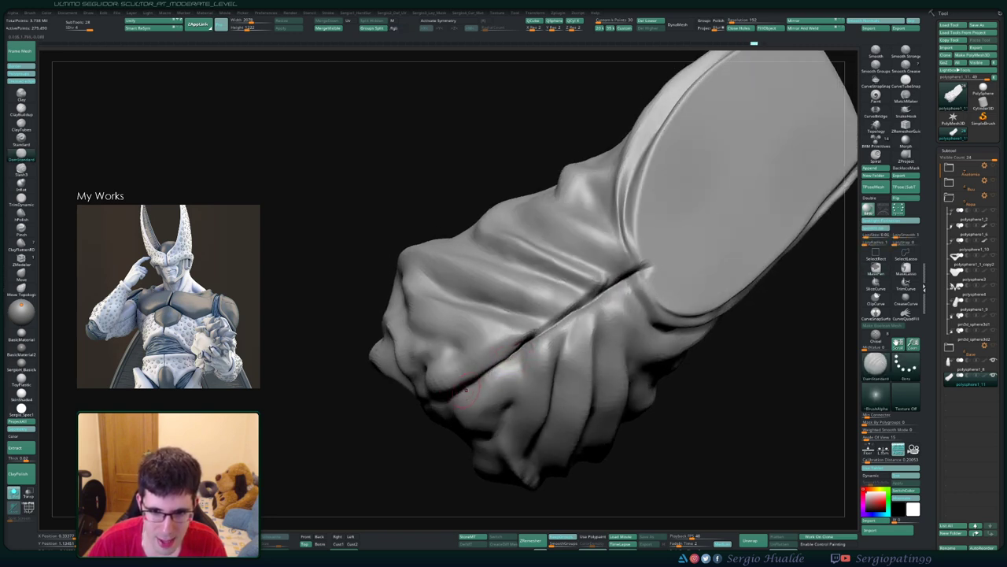
left_click_drag(465, 388, 506, 360)
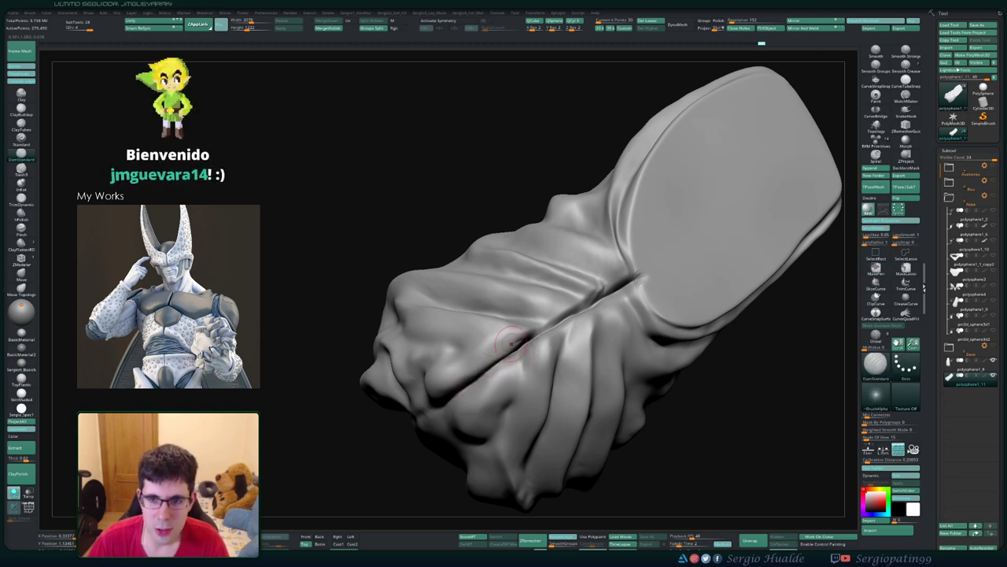
Step: Switch to the Clay brush (B, C, L) and orbit around the oval cuff end
key("b")
key("c")
key("l")
scroll(511, 343, "up", 2)
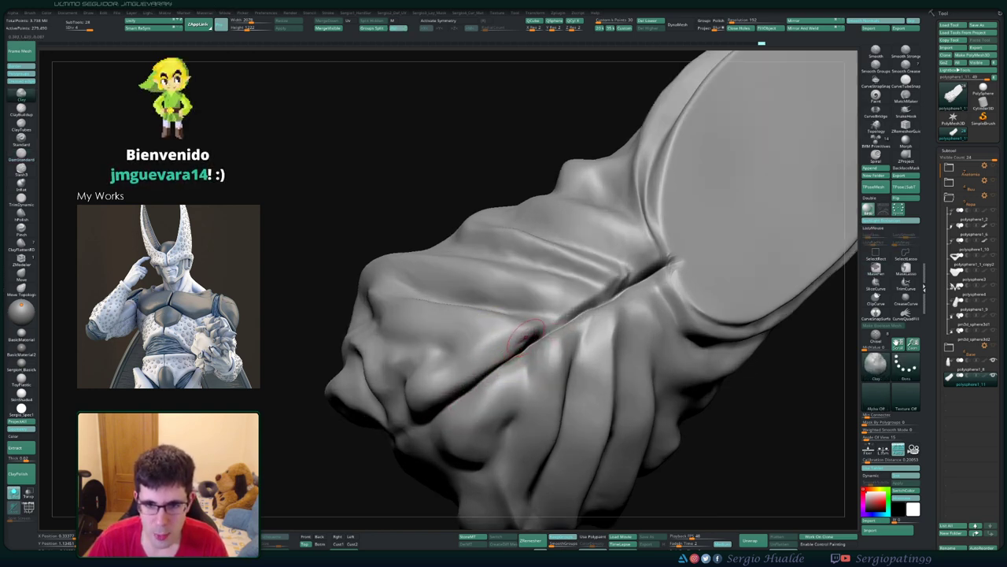
left_click_drag(529, 334, 551, 341)
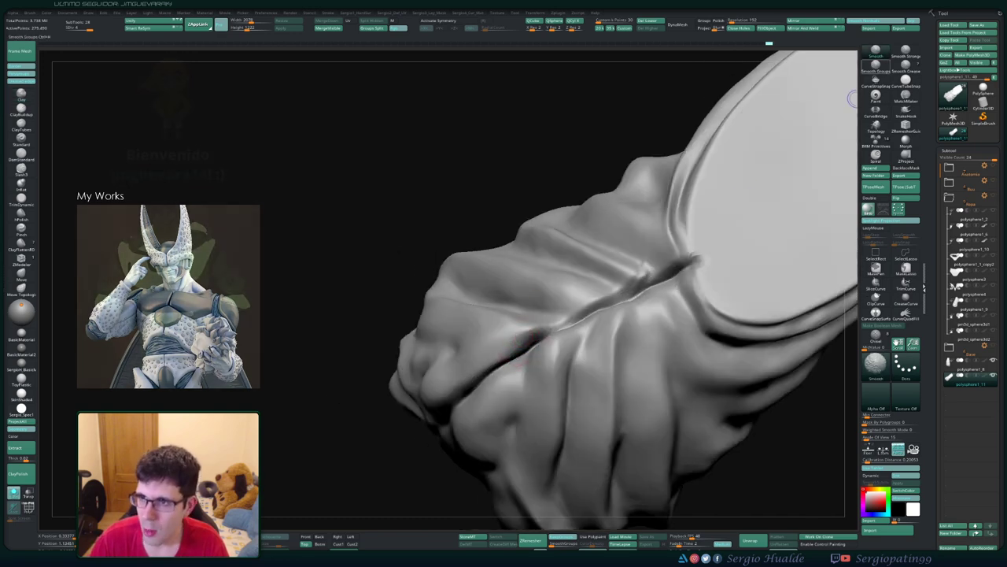
mouse_move(590, 281)
right_mouse_down()
mouse_move(512, 333)
mouse_move(500, 356)
right_mouse_up()
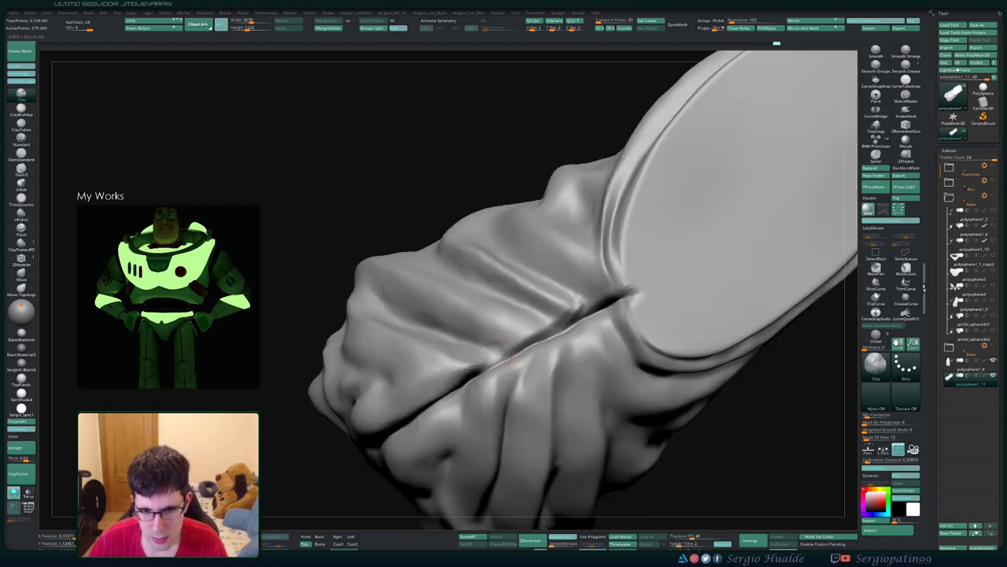
Step: Shift-smooth the lower bunched folds while orbiting around the sleeve
mouse_move(446, 348)
right_mouse_down()
mouse_move(425, 338)
mouse_move(445, 347)
right_mouse_up()
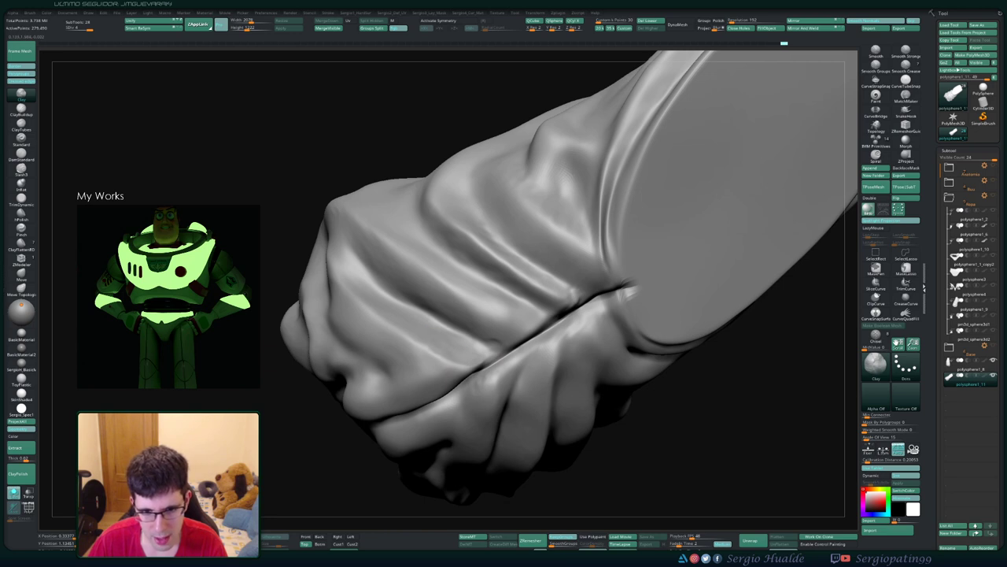
key("shift")
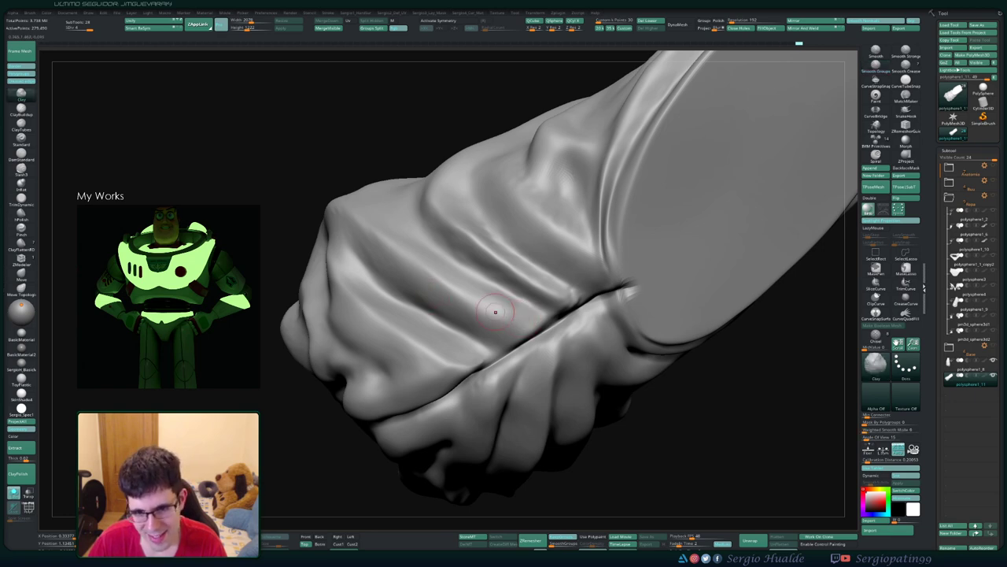
mouse_move(516, 315)
right_mouse_down()
mouse_move(540, 292)
mouse_move(562, 320)
mouse_move(546, 281)
right_mouse_up()
right_click_drag(555, 317, 542, 283)
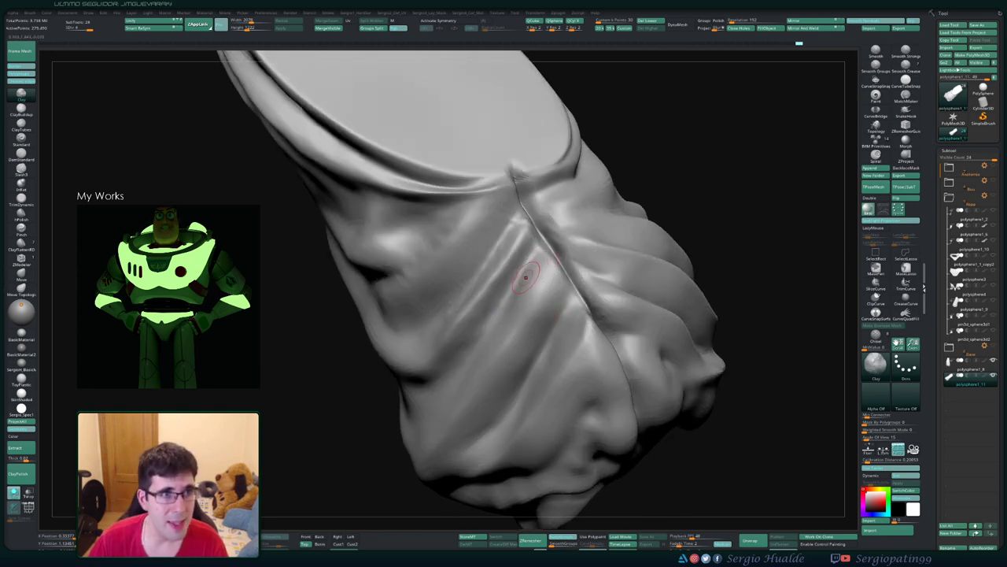
right_click_drag(576, 288, 566, 327)
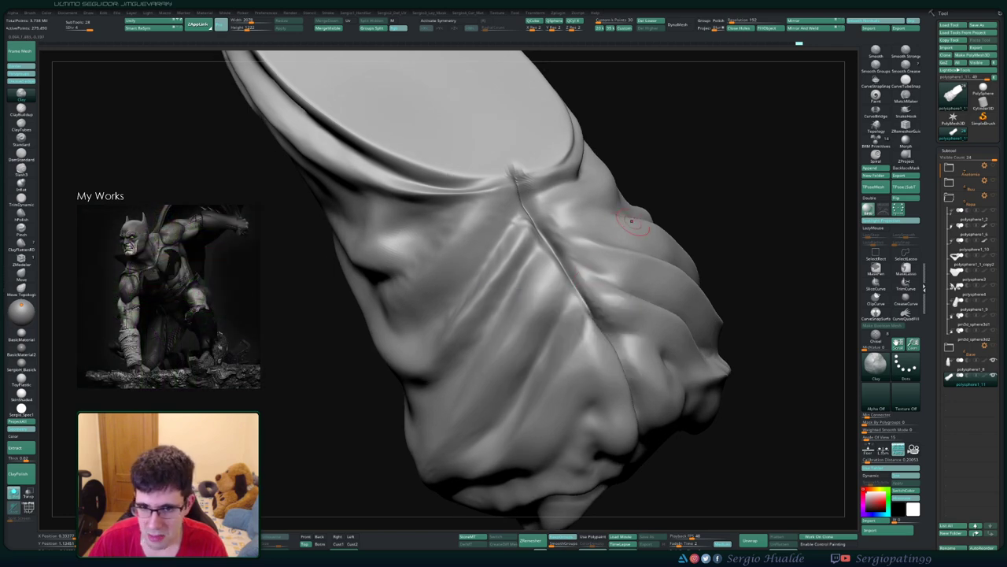
right_click_drag(631, 221, 580, 333)
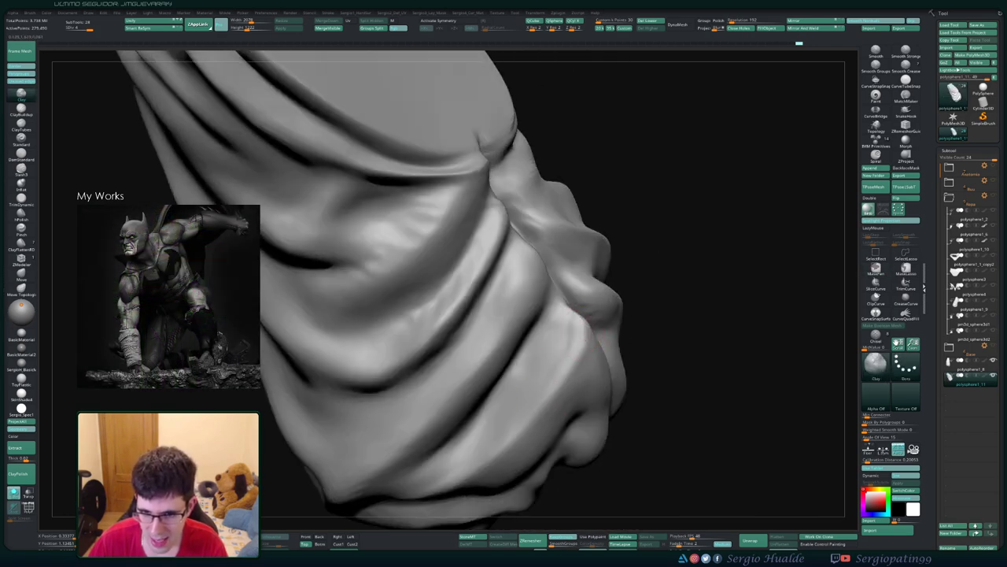
right_click_drag(563, 378, 579, 353)
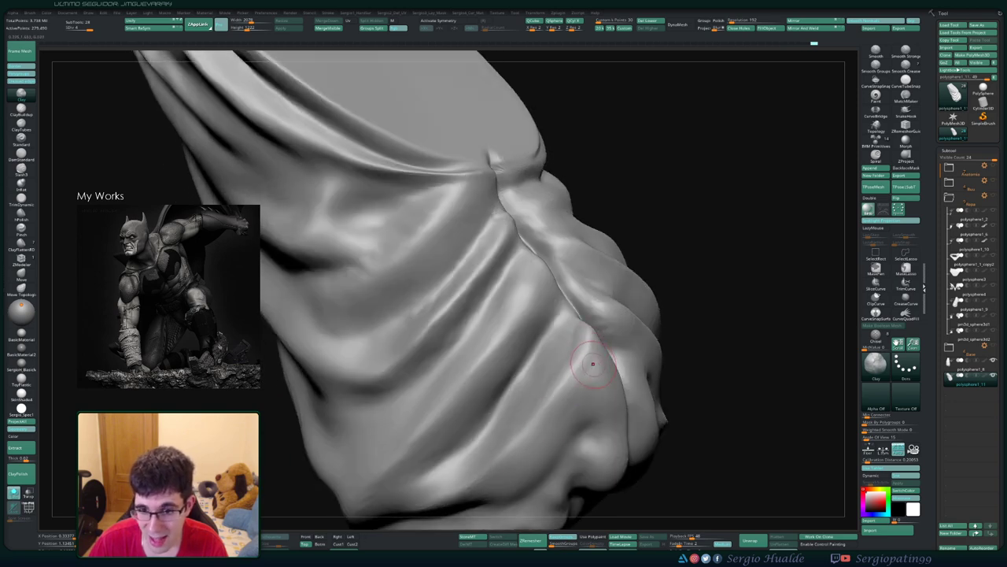
right_click_drag(551, 438, 557, 360)
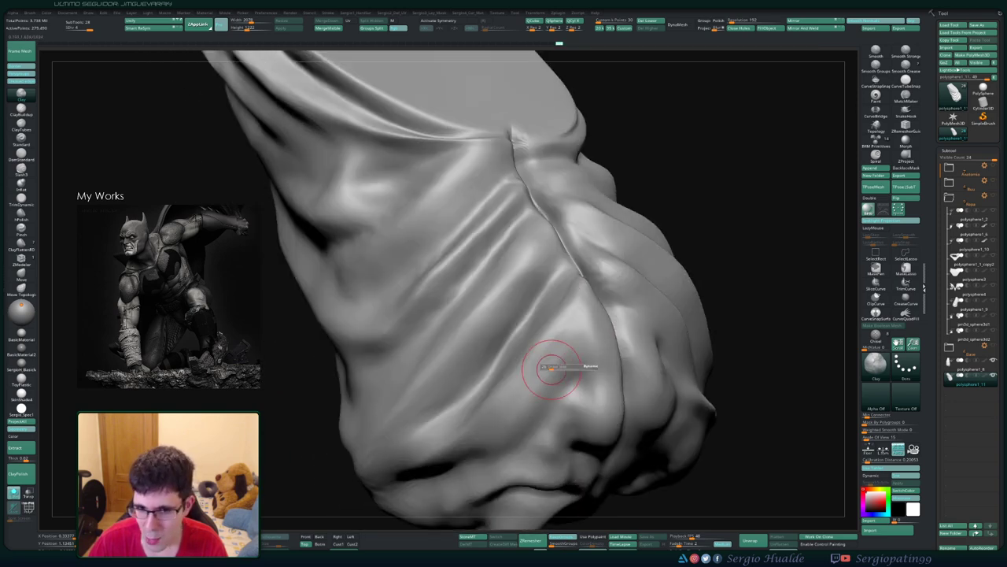
left_click_drag(571, 361, 578, 397)
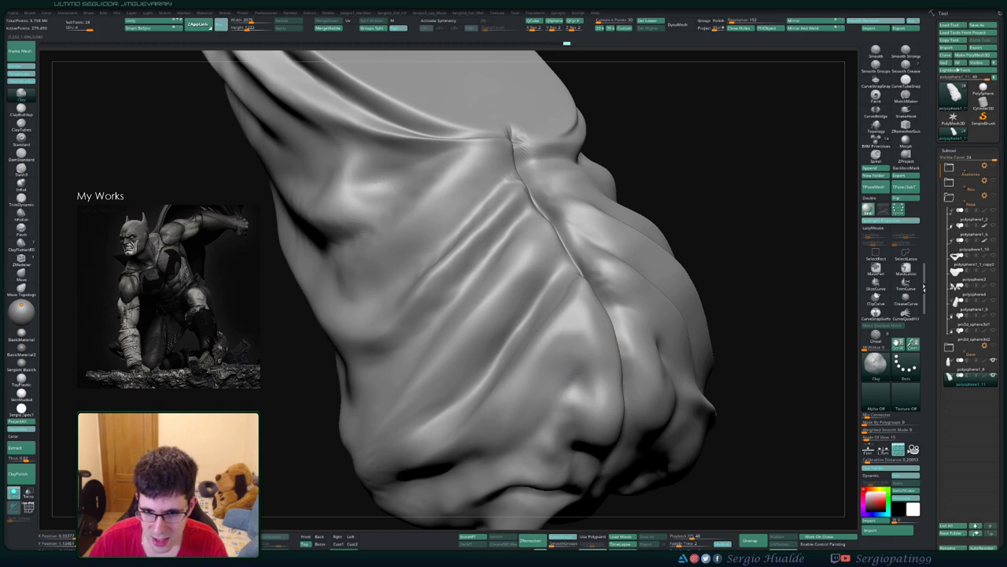
mouse_move(579, 397)
right_mouse_down()
mouse_move(584, 435)
mouse_move(539, 361)
mouse_move(583, 375)
right_mouse_up()
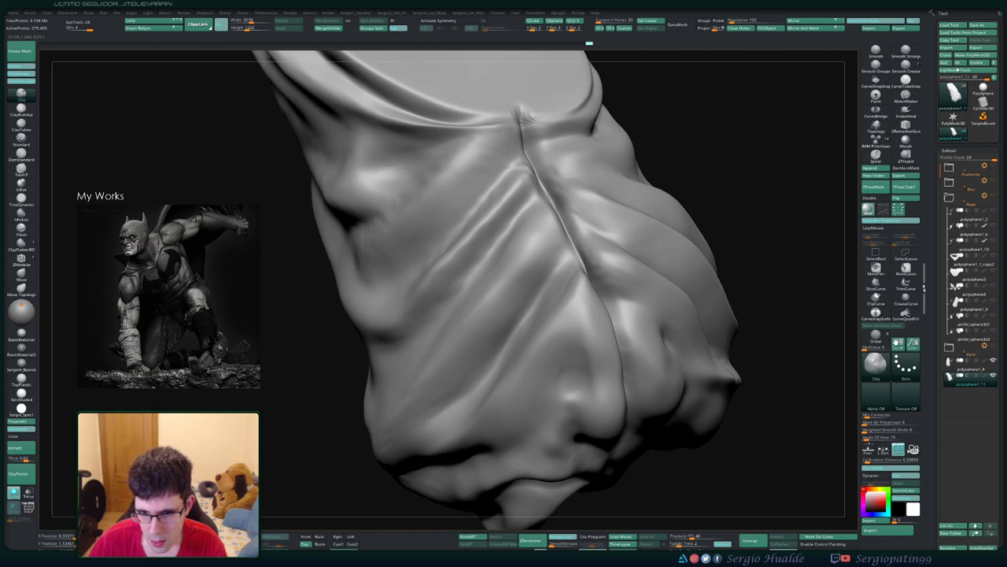
Step: Soften the bunched end's tucked notch with Smooth Groups, viewing it from the lower side
key("shift")
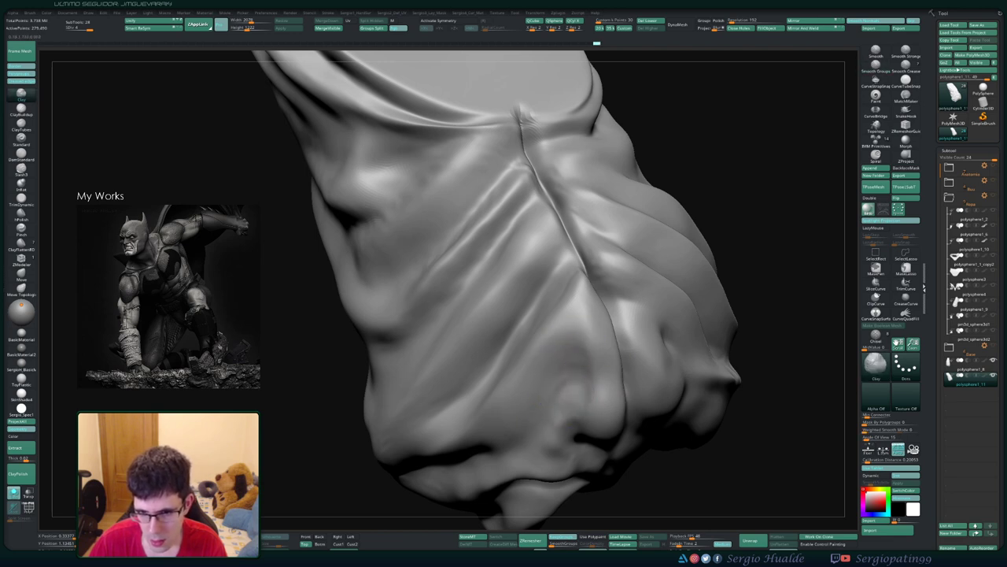
key("shift")
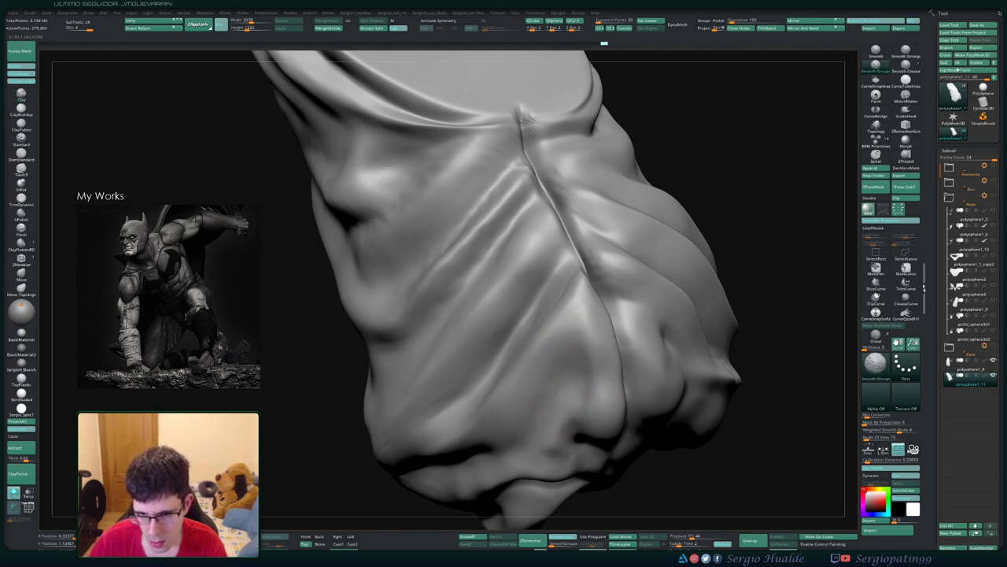
left_click_drag(779, 331, 600, 351)
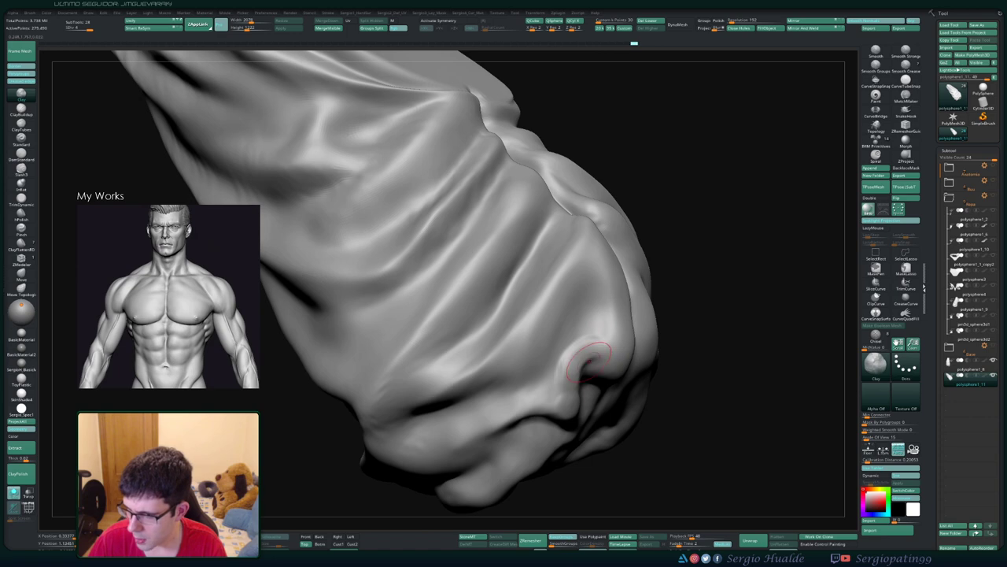
right_click_drag(577, 364, 580, 365)
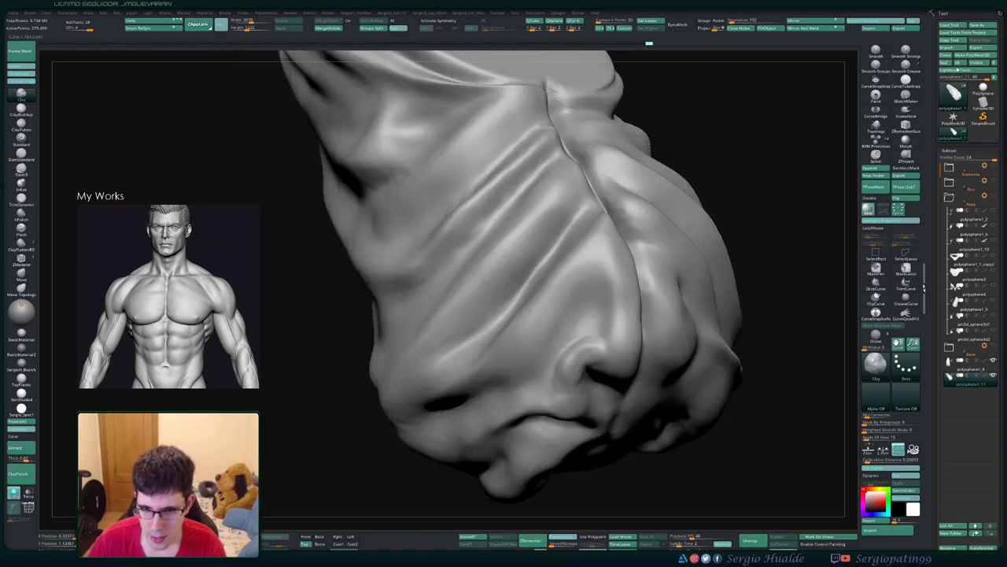
key("shift")
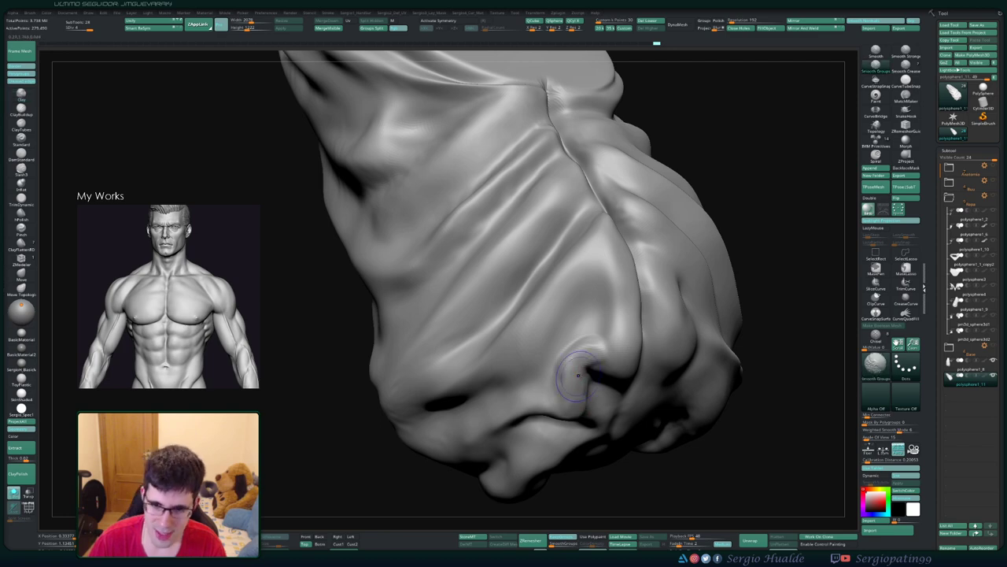
right_click_drag(619, 338, 577, 364)
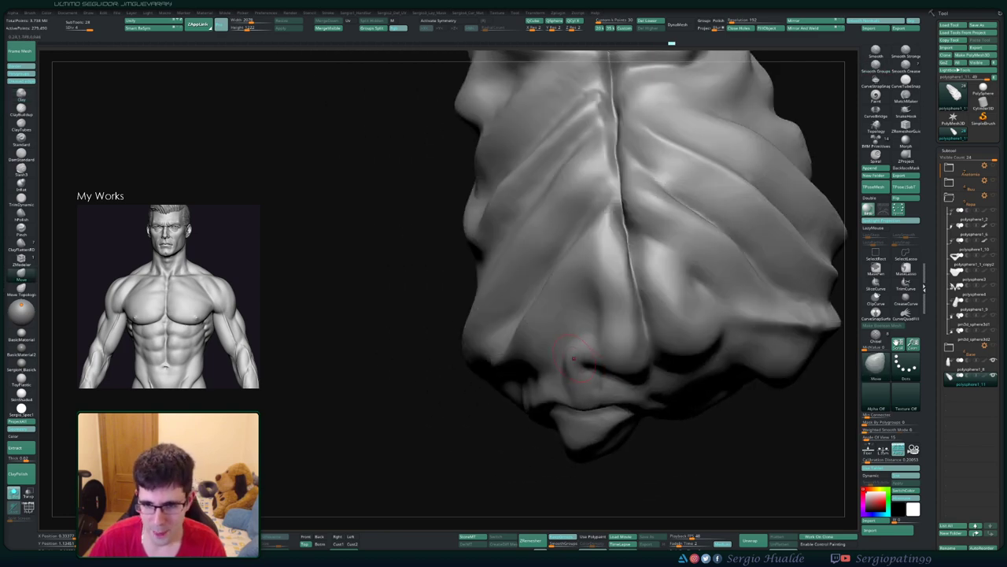
right_click_drag(576, 372, 594, 350)
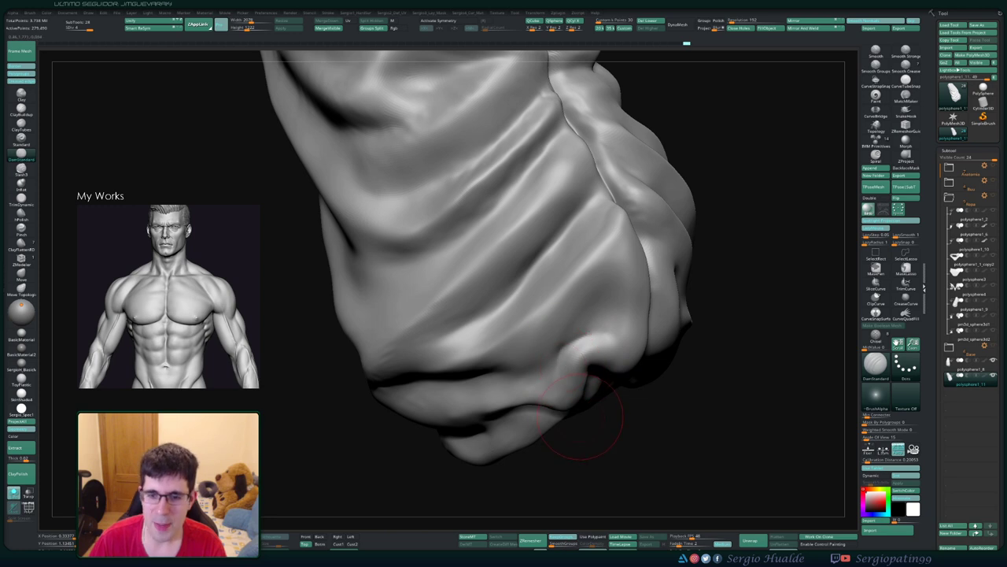
Step: Orbit and zoom in close on the fist of bunched bottom folds
left_click_drag(566, 357, 586, 359, "shift")
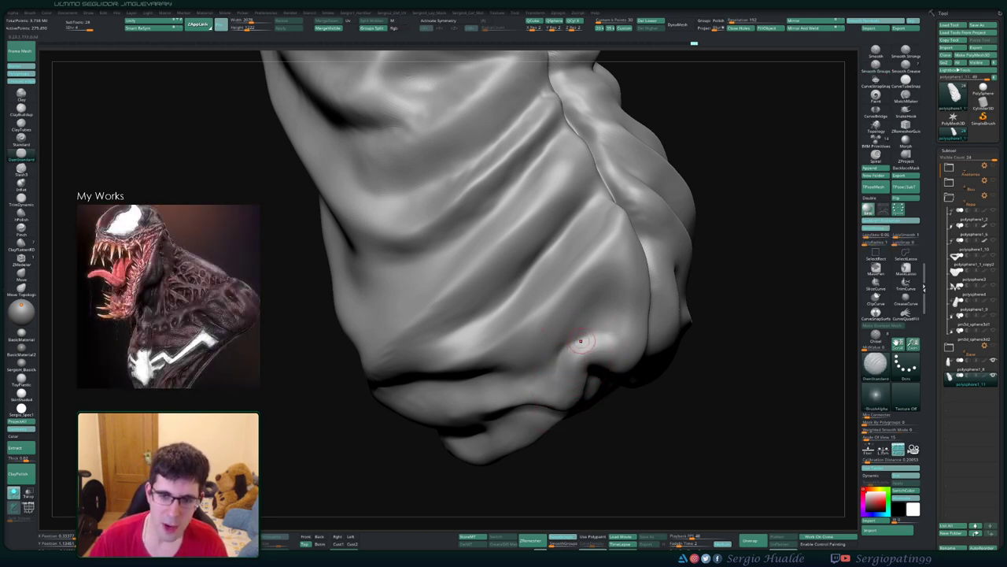
key("space")
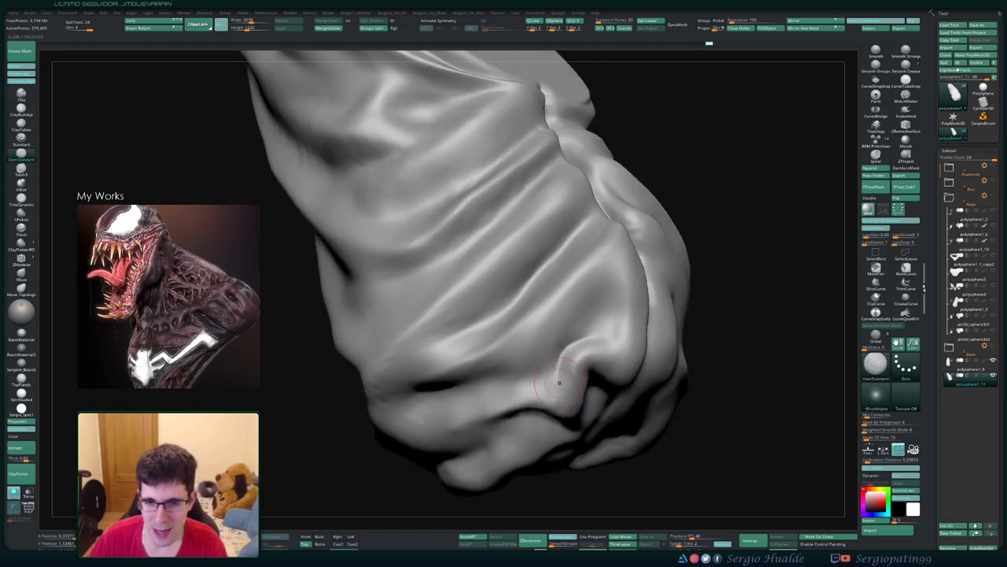
mouse_move(556, 384)
right_mouse_down("ctrl")
mouse_move(586, 340)
mouse_move(554, 334)
mouse_move(568, 317)
right_mouse_up("ctrl")
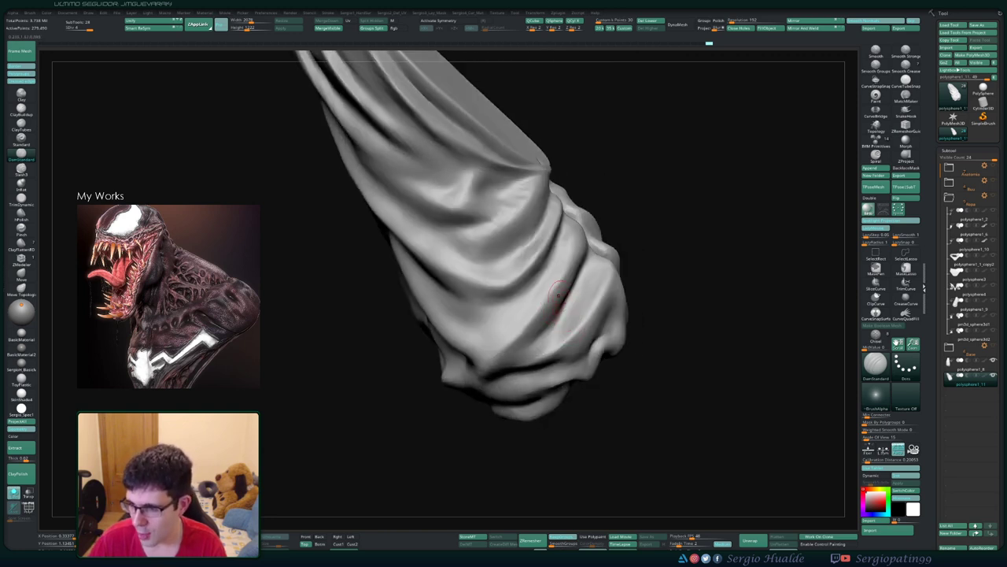
right_click_drag(557, 292, 576, 327)
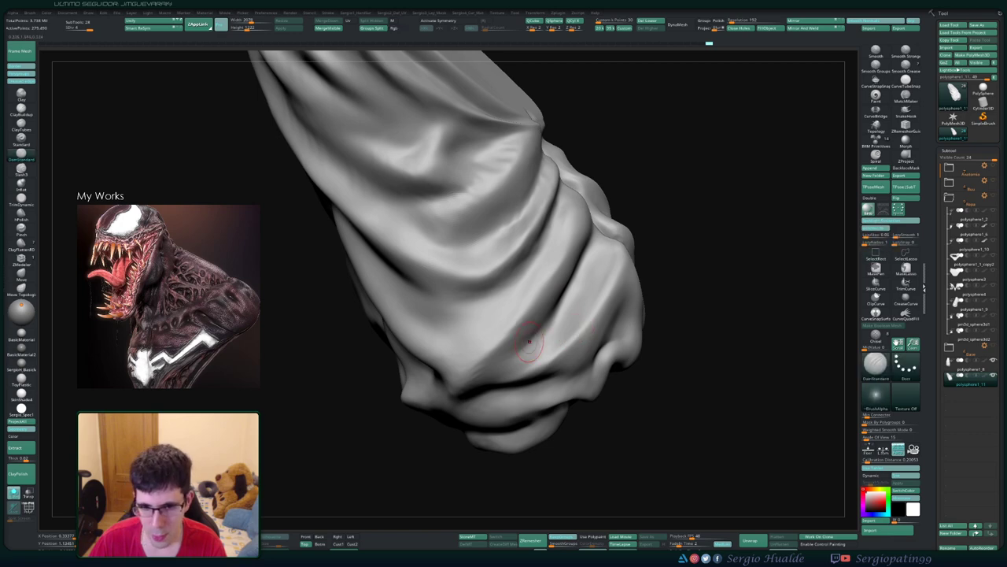
mouse_move(542, 340)
right_mouse_down()
mouse_move(562, 348)
mouse_move(553, 361)
mouse_move(534, 352)
right_mouse_up()
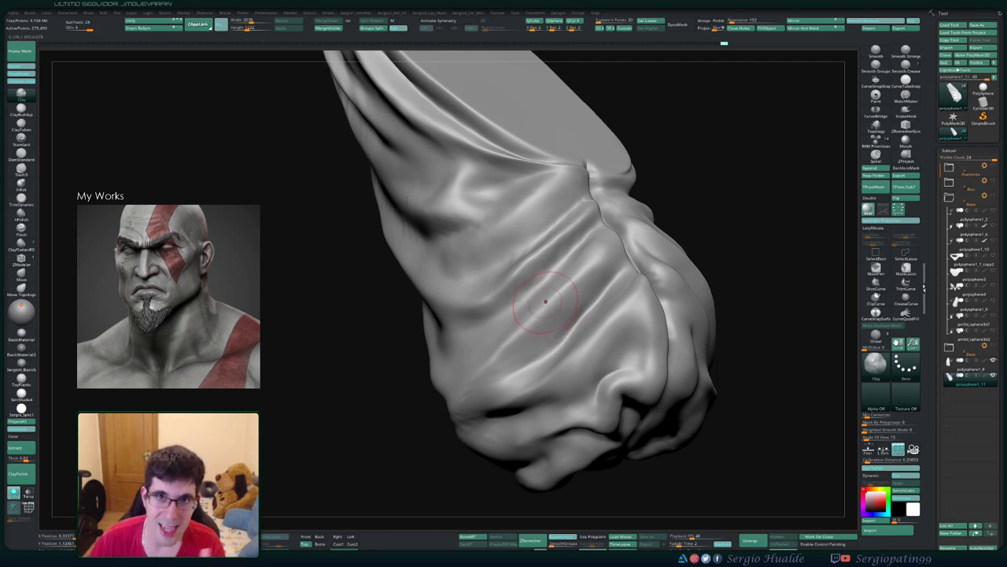
Step: Drop one subdivision level with Shift+D and select the TrimDynamic brush (B, T, D)
key("shift+d")
mouse_move(598, 252)
right_mouse_down()
mouse_move(639, 268)
mouse_move(579, 301)
right_mouse_up()
key("b")
key("t")
key("d")
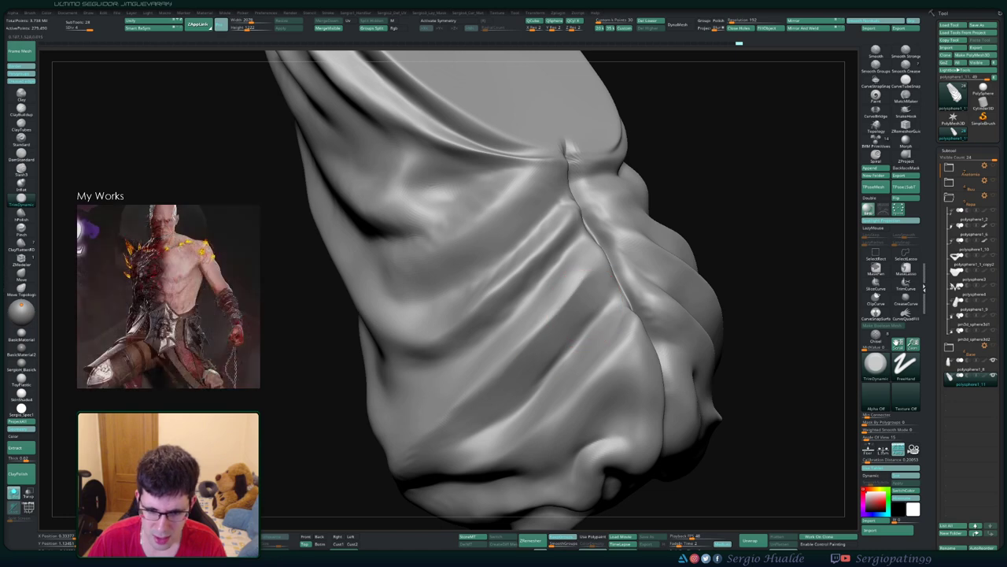
Step: Work the fist-like fold bunch with the Clay brush, viewing it side-on and close up
right_click_drag(622, 269, 613, 298)
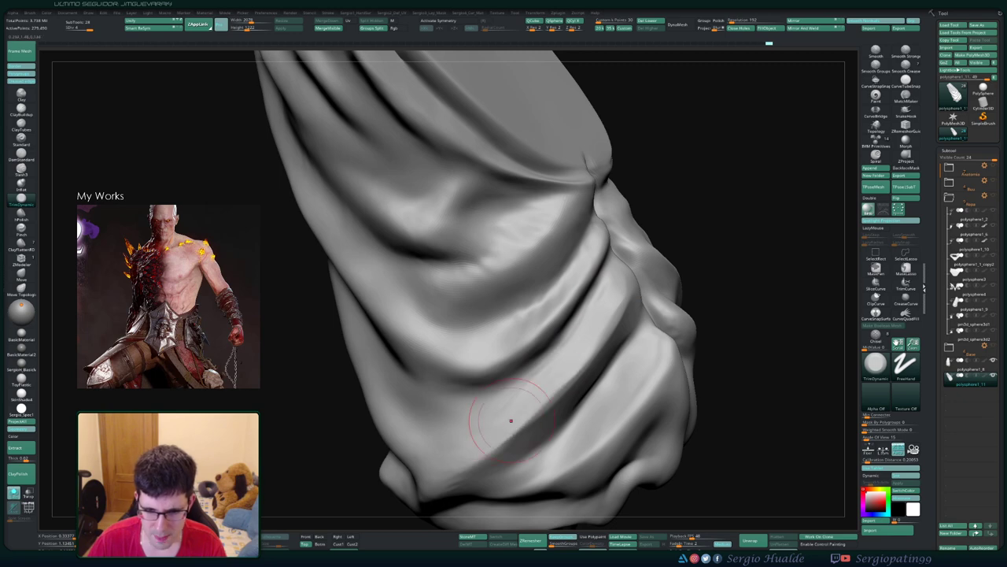
mouse_move(453, 449)
right_mouse_down()
mouse_move(512, 370)
mouse_move(575, 335)
mouse_move(567, 330)
right_mouse_up()
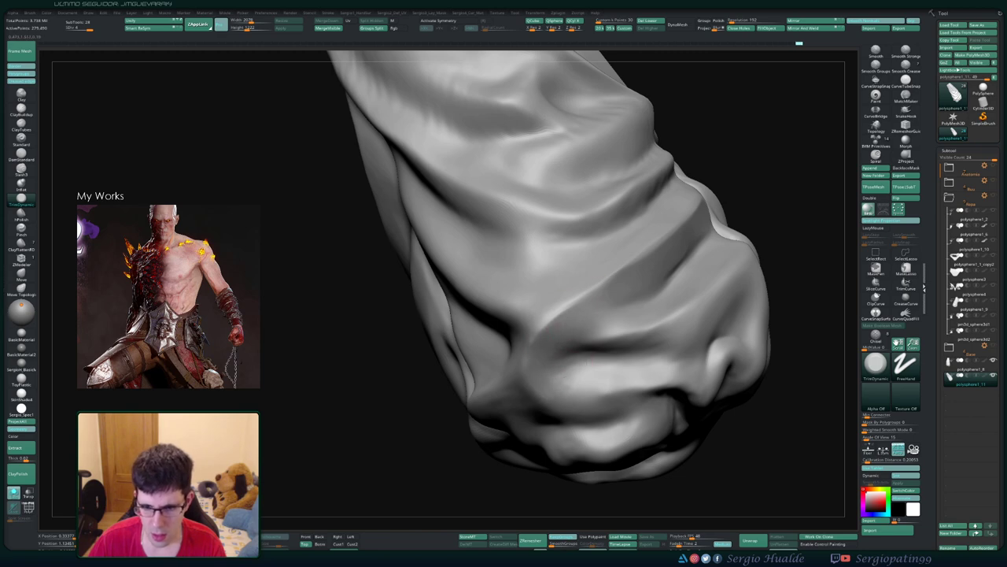
right_click_drag(628, 370, 650, 381)
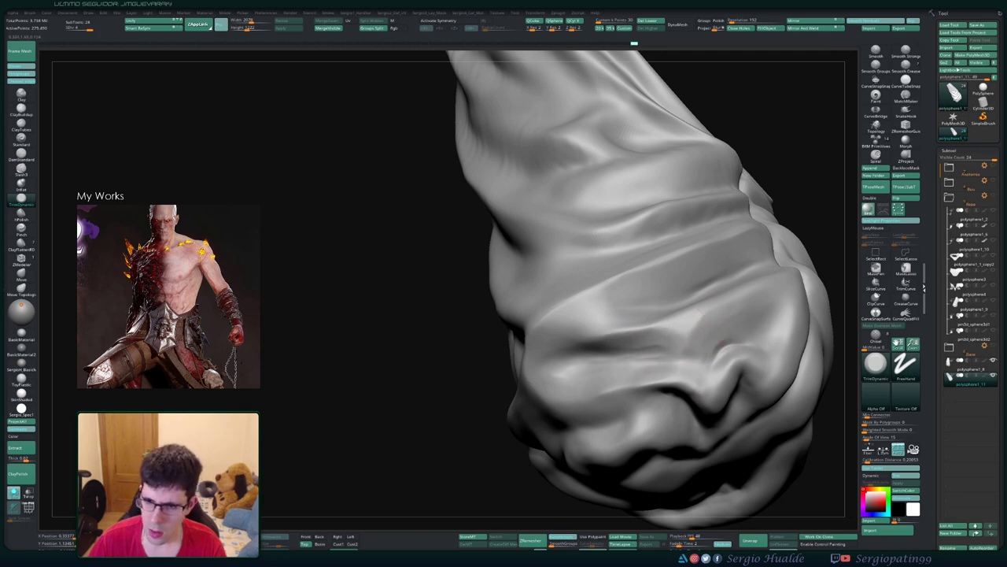
mouse_move(613, 361)
right_mouse_down()
mouse_move(652, 292)
mouse_move(684, 267)
right_mouse_up()
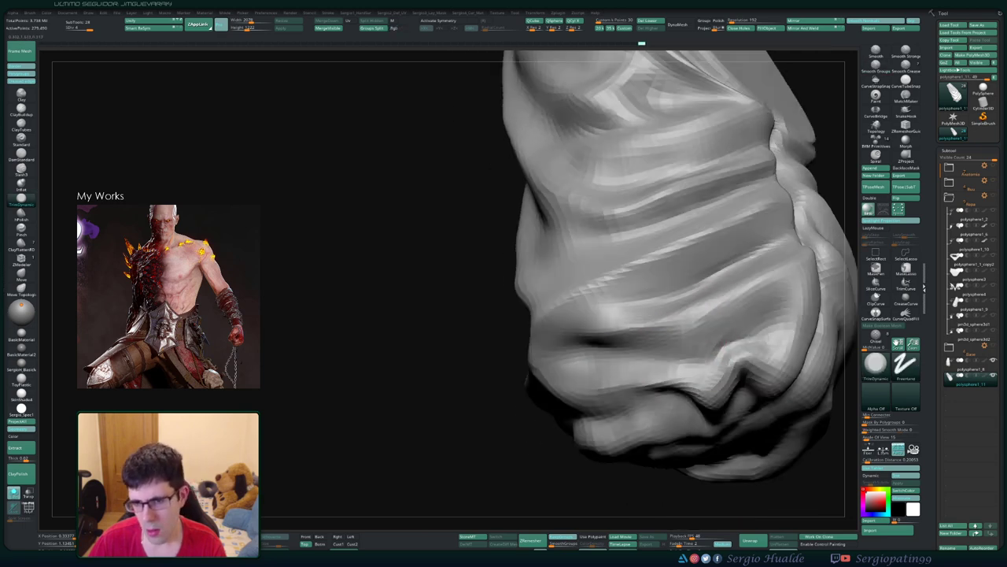
mouse_move(663, 359)
right_mouse_down("ctrl")
mouse_move(690, 342)
mouse_move(625, 383)
mouse_move(602, 288)
mouse_move(582, 354)
right_mouse_up("ctrl")
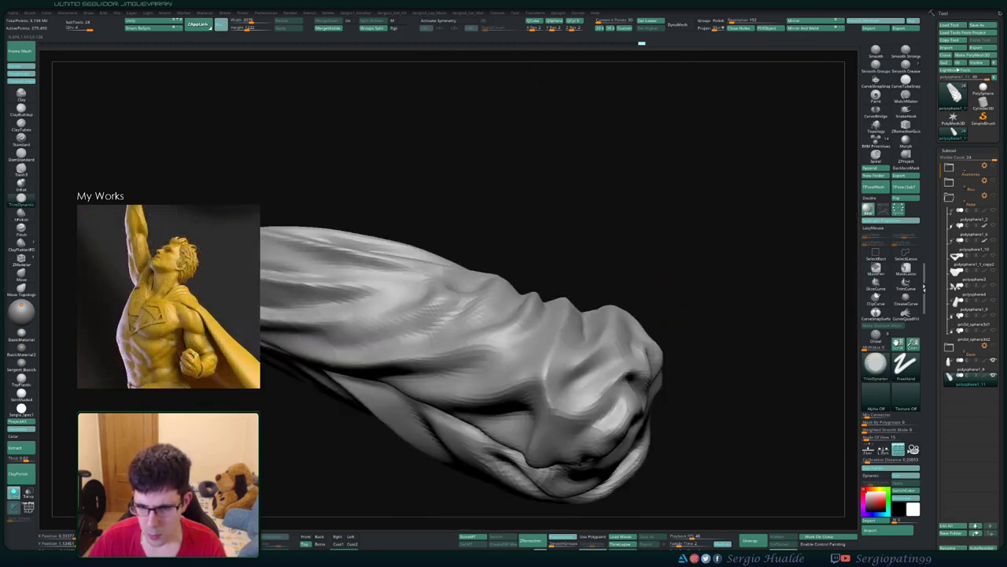
key("b")
key("c")
key("l")
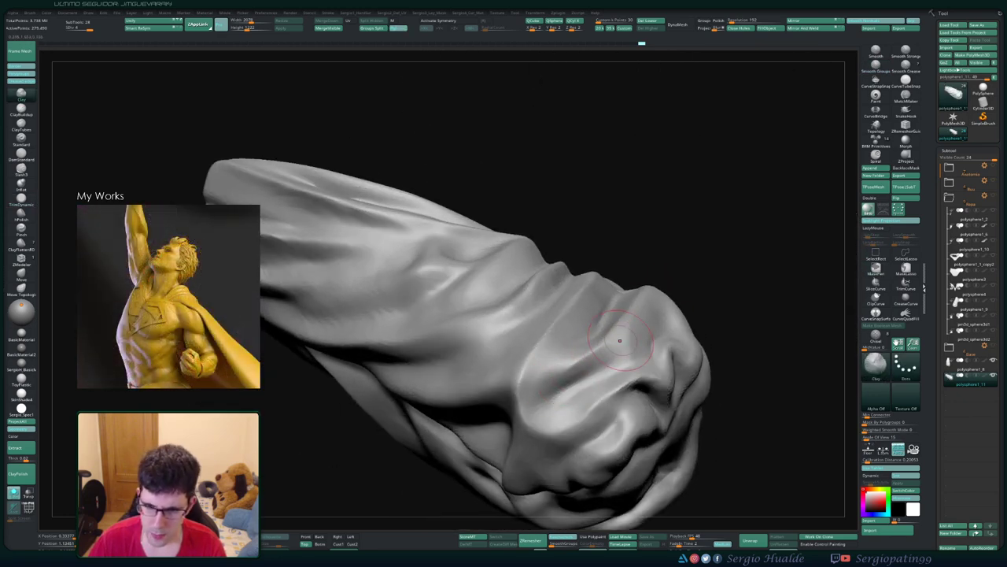
mouse_move(630, 336)
left_mouse_down("shift")
mouse_move(566, 378)
mouse_move(596, 376)
mouse_move(615, 344)
left_mouse_up("shift")
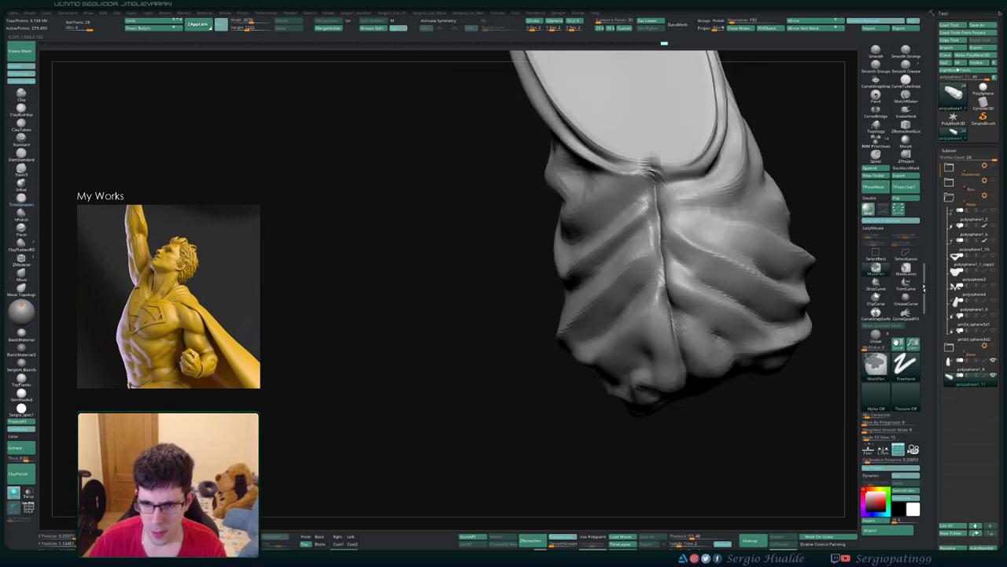
scroll(611, 344, "up", 1)
scroll(606, 358, "up", 2)
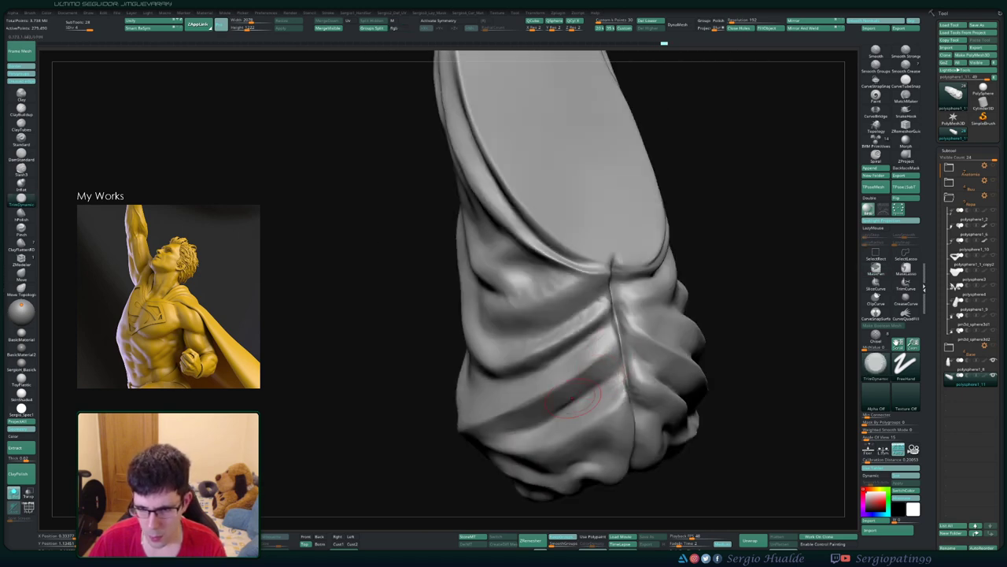
scroll(613, 349, "up", 1)
scroll(618, 345, "up", 2)
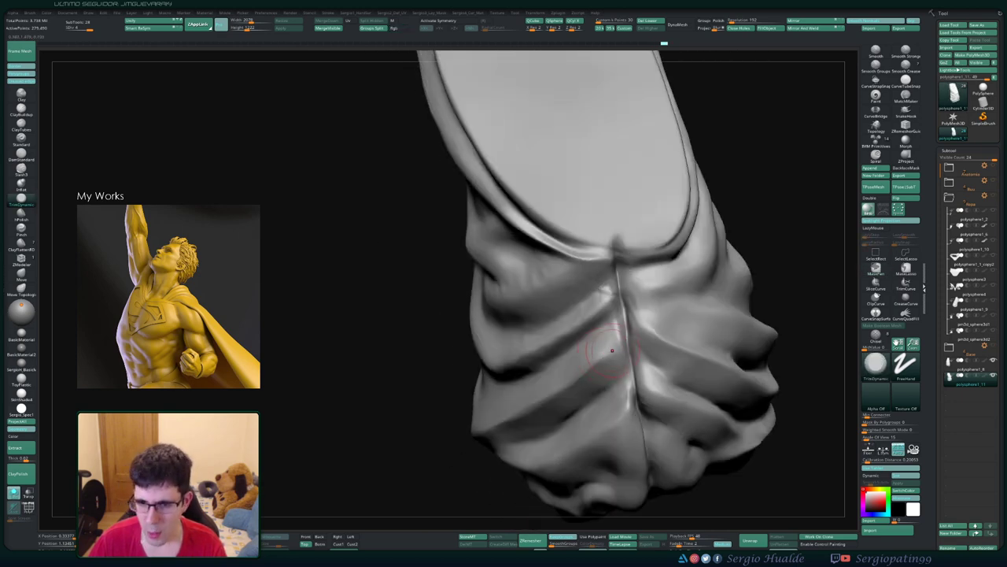
Step: Flatten the fold ridges with TrimDynamic and Shift-smooth the front folds
key("b")
key("c")
key("l")
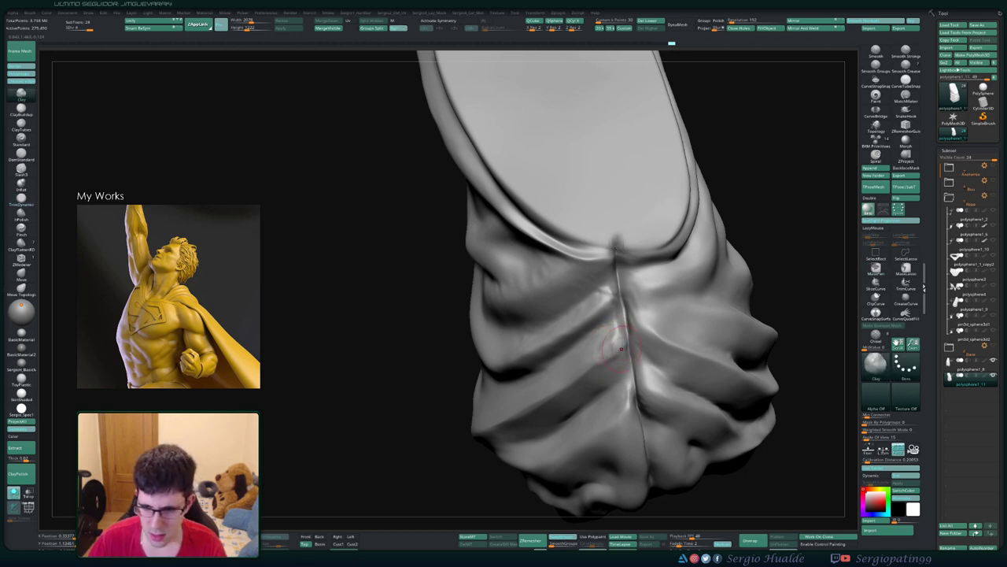
mouse_move(606, 373)
right_mouse_down()
mouse_move(619, 348)
mouse_move(604, 323)
right_mouse_up()
key("b")
key("t")
key("d")
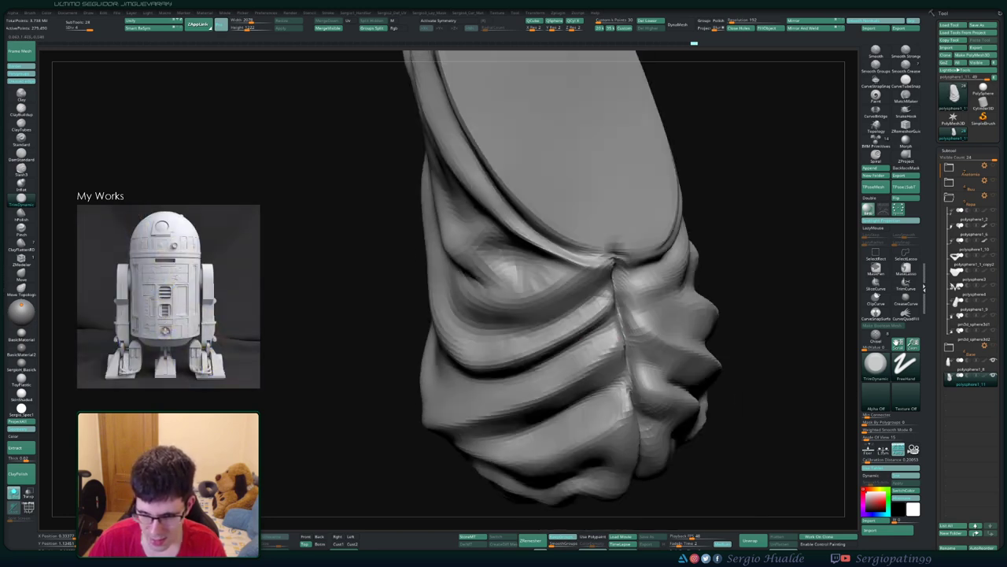
key("shift")
right_click_drag(567, 367, 589, 348)
Step: Sharpen the creases with DamStandard, checking the whole sculpt from top, side and cap views
key("b")
key("d")
key("s")
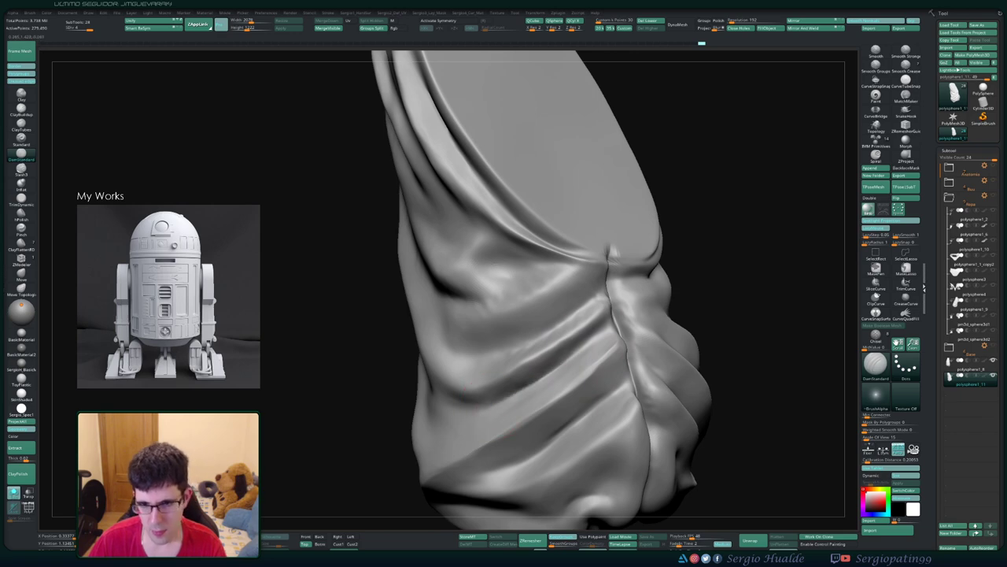
key("f")
right_click_drag(582, 350, 580, 349)
left_click_drag(693, 331, 564, 356)
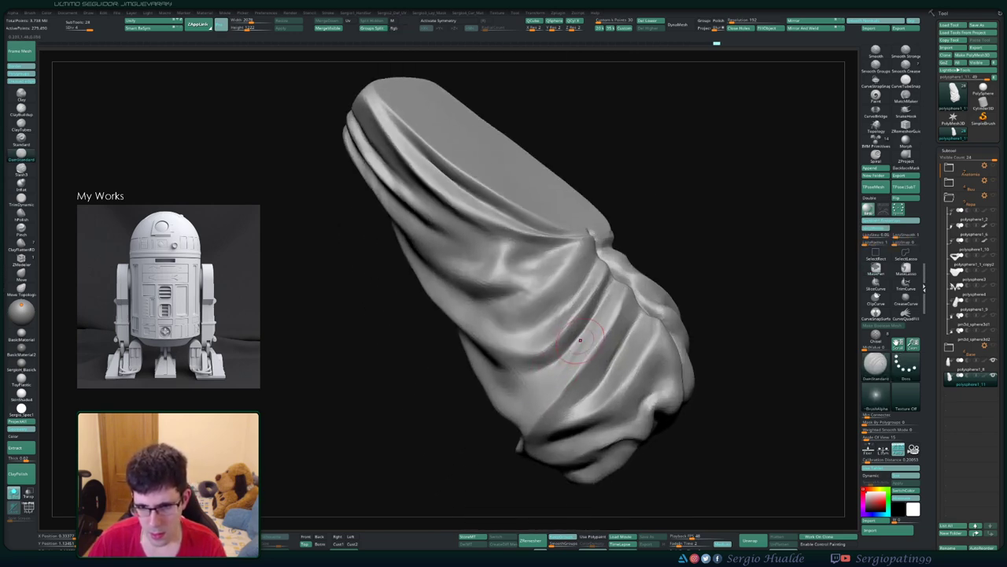
right_click_drag(555, 357, 539, 318)
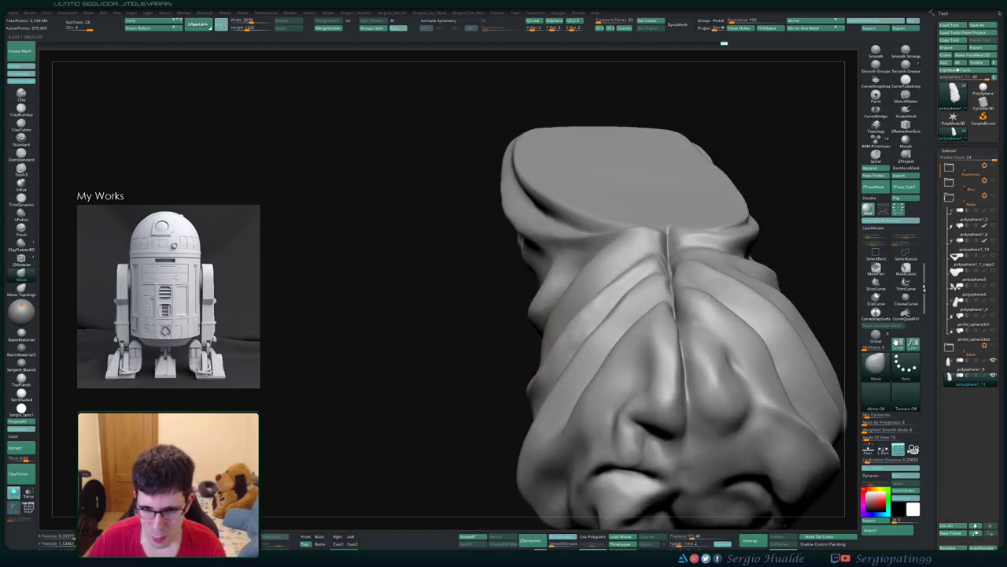
mouse_move(546, 363)
right_mouse_down()
mouse_move(561, 365)
mouse_move(564, 347)
mouse_move(555, 375)
right_mouse_up()
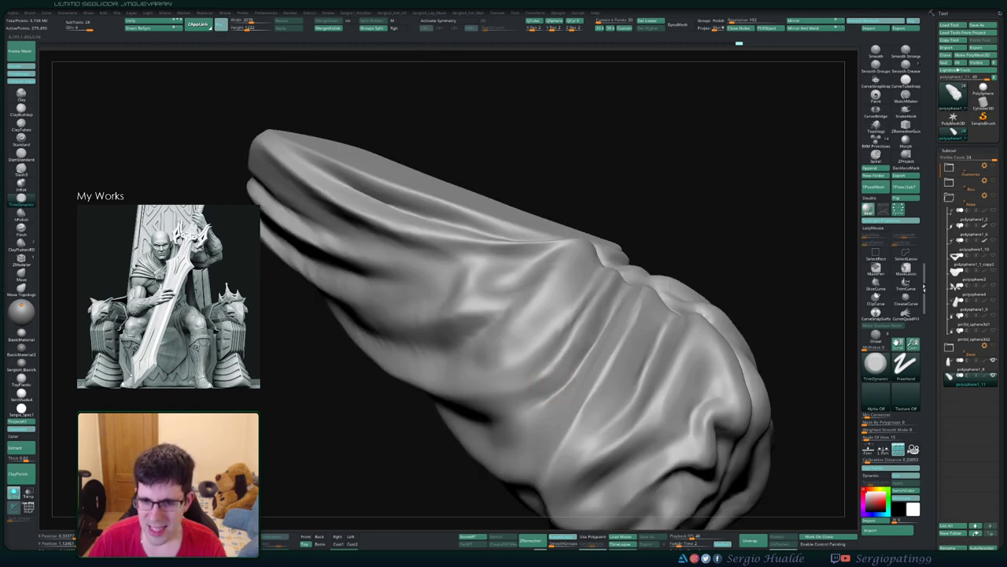
mouse_move(555, 375)
right_mouse_down()
mouse_move(549, 357)
mouse_move(568, 362)
right_mouse_up()
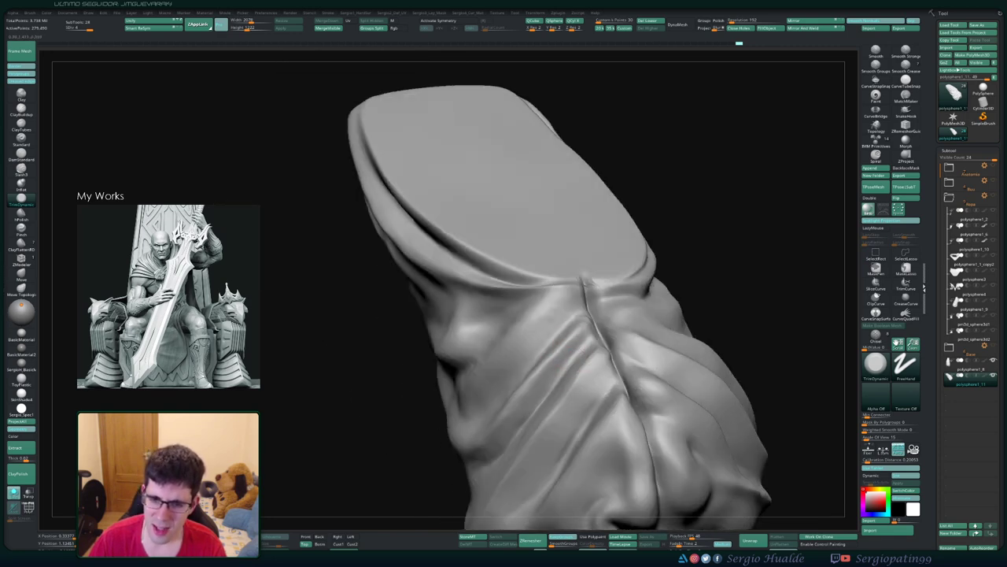
mouse_move(547, 373)
right_mouse_down()
mouse_move(574, 384)
mouse_move(541, 387)
mouse_move(539, 370)
right_mouse_up()
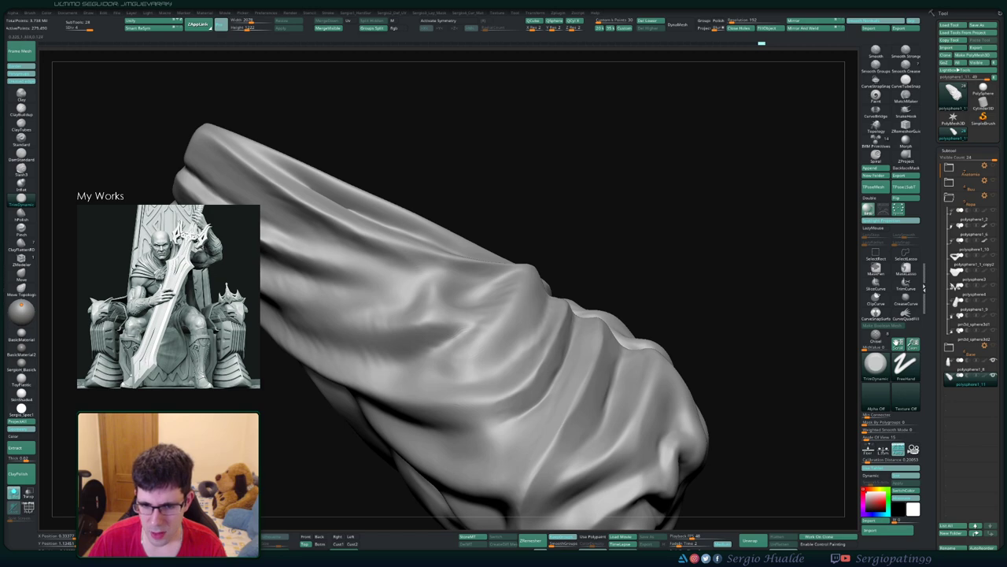
key("shift")
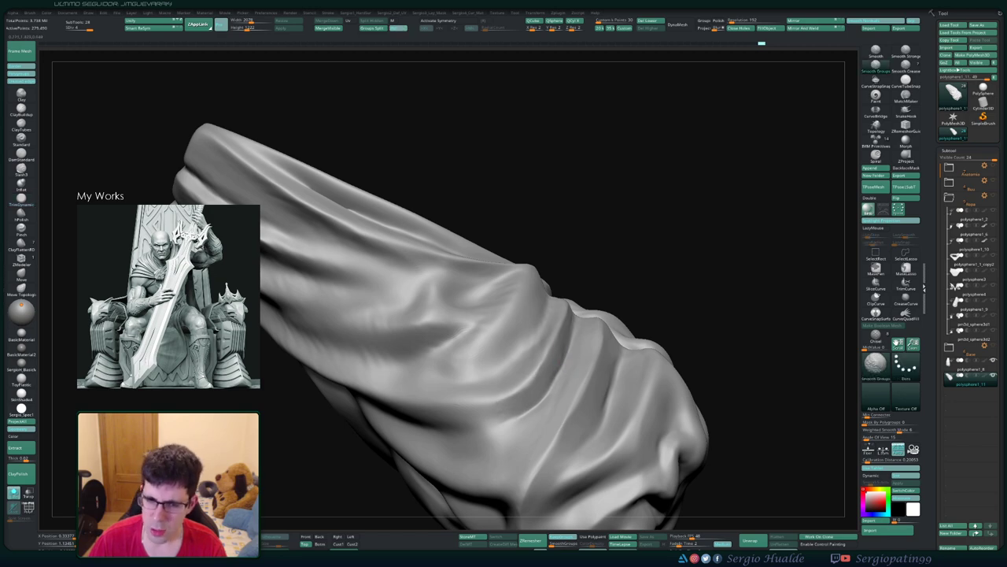
mouse_move(561, 346)
right_mouse_down()
mouse_move(580, 288)
mouse_move(566, 326)
right_mouse_up()
Step: Carve a sharper crease along the central fold and a faint one into the lower drape
key("ctrl")
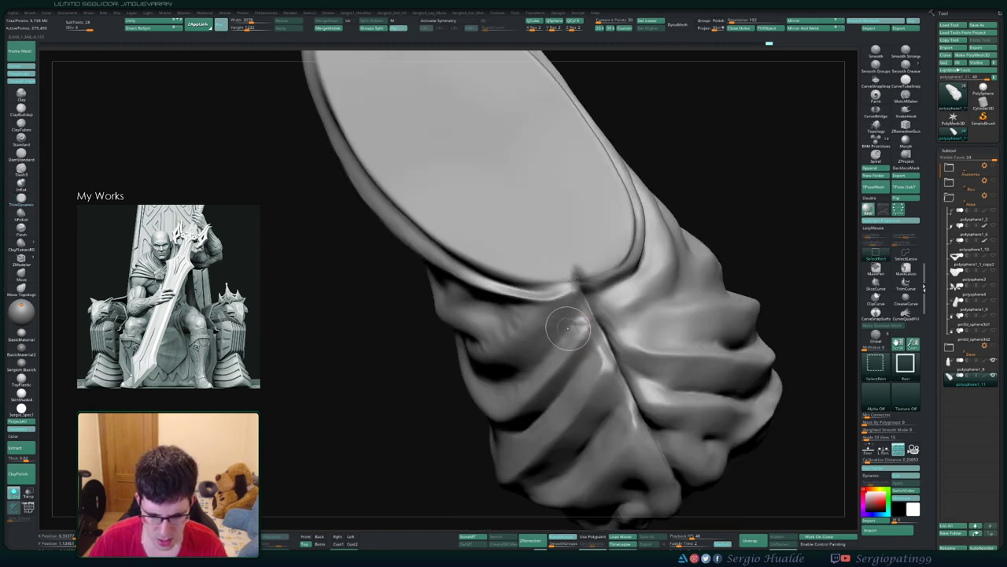
left_click_drag(568, 327, 606, 346)
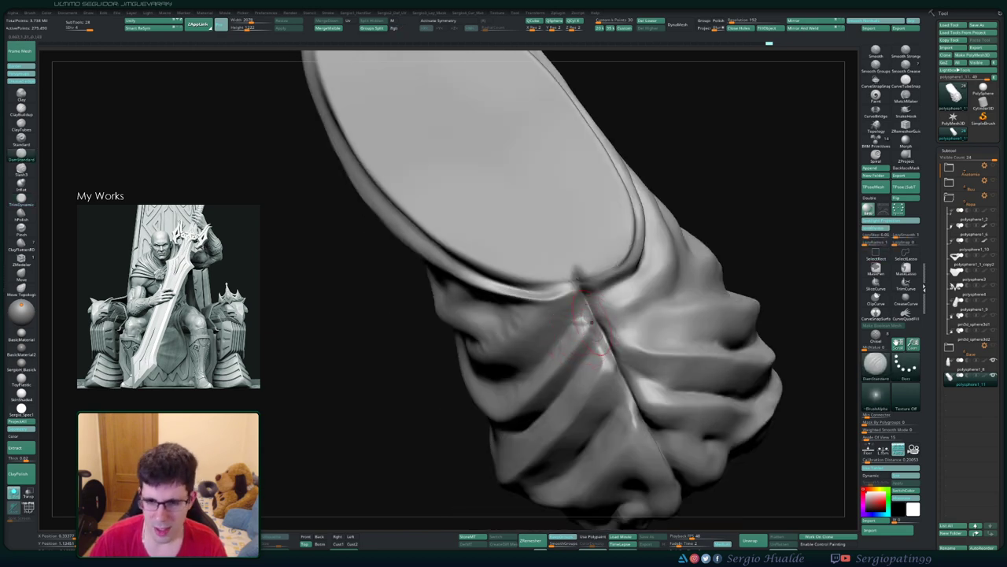
mouse_move(565, 354)
right_mouse_down()
mouse_move(582, 368)
mouse_move(499, 429)
right_mouse_up()
left_click_drag(498, 429, 522, 386)
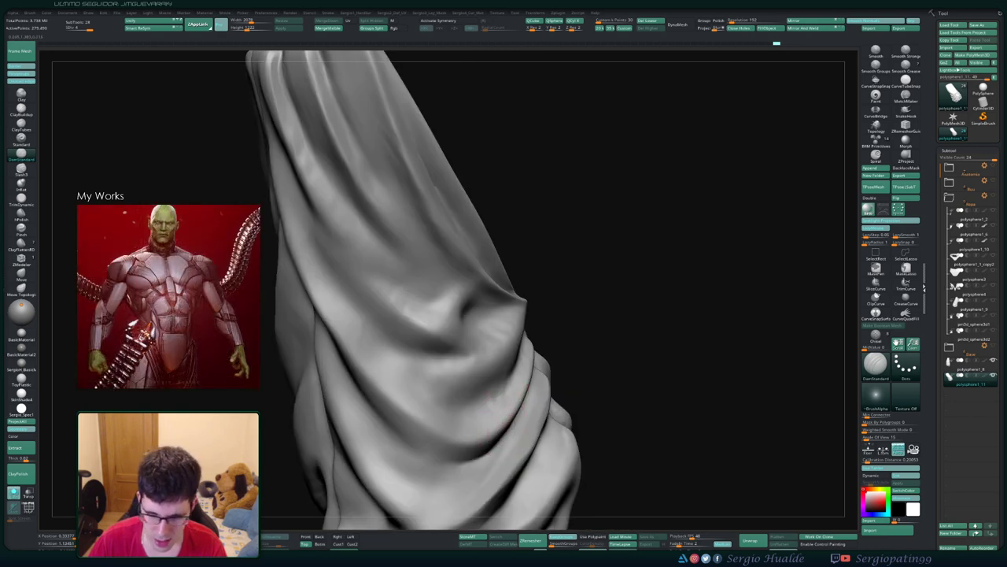
mouse_move(454, 435)
right_mouse_down()
mouse_move(562, 382)
mouse_move(621, 370)
mouse_move(521, 378)
right_mouse_up()
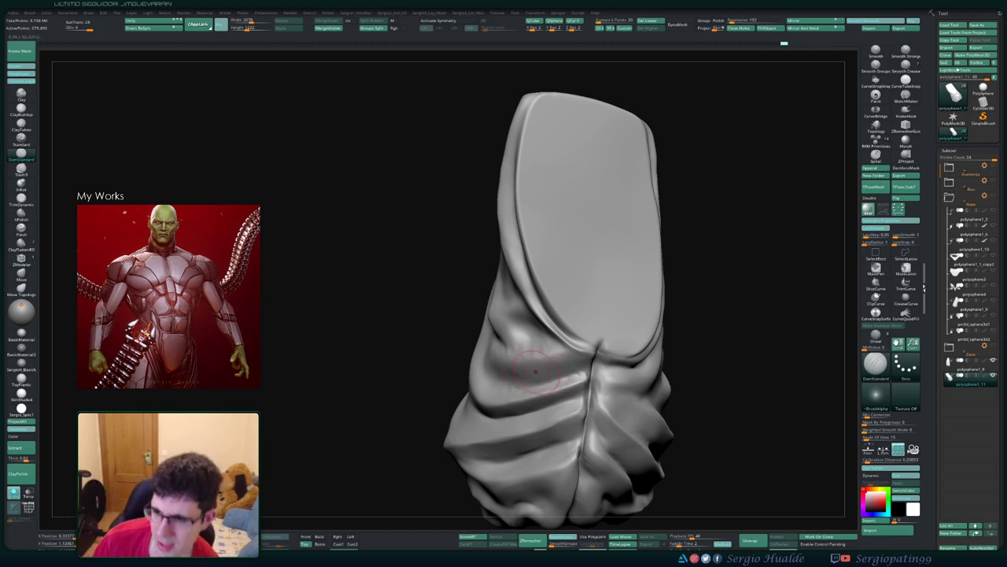
mouse_move(525, 355)
right_mouse_down()
mouse_move(551, 396)
mouse_move(525, 364)
mouse_move(537, 337)
mouse_move(542, 345)
right_mouse_up()
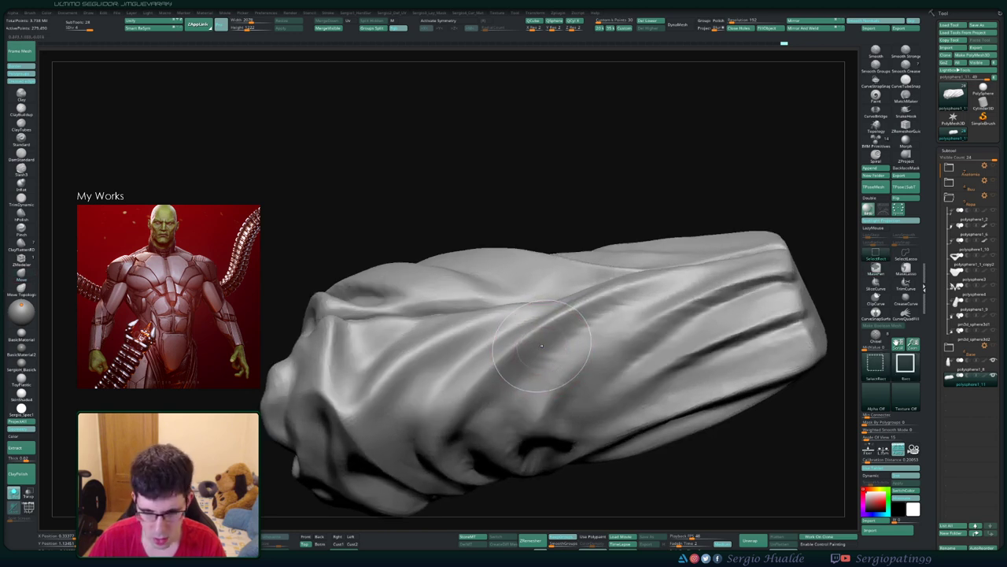
Step: Smooth the bunched upper fold ridges seen from the top surface
key("ctrl+shift")
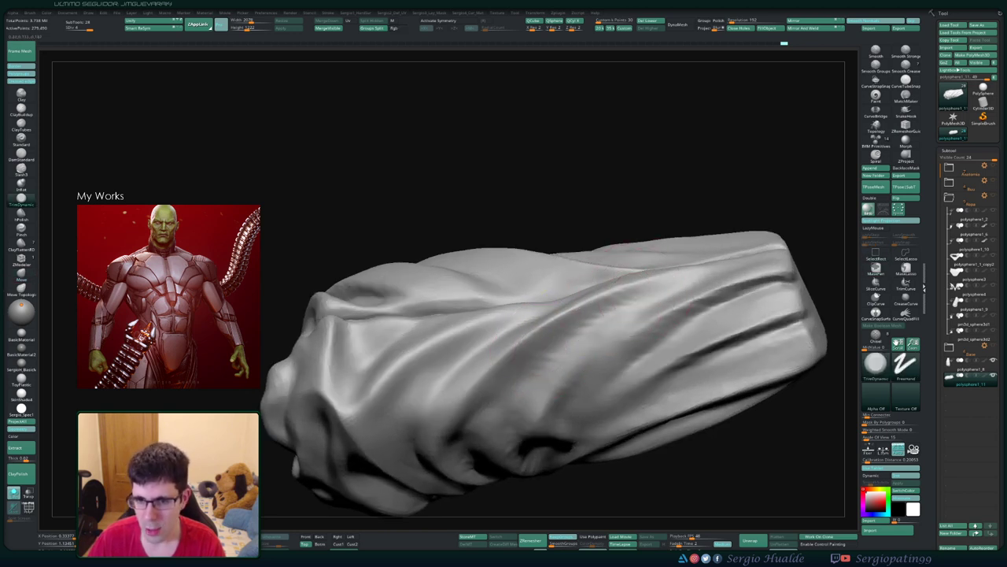
mouse_move(519, 330)
right_mouse_down()
mouse_move(533, 343)
mouse_move(529, 305)
right_mouse_up()
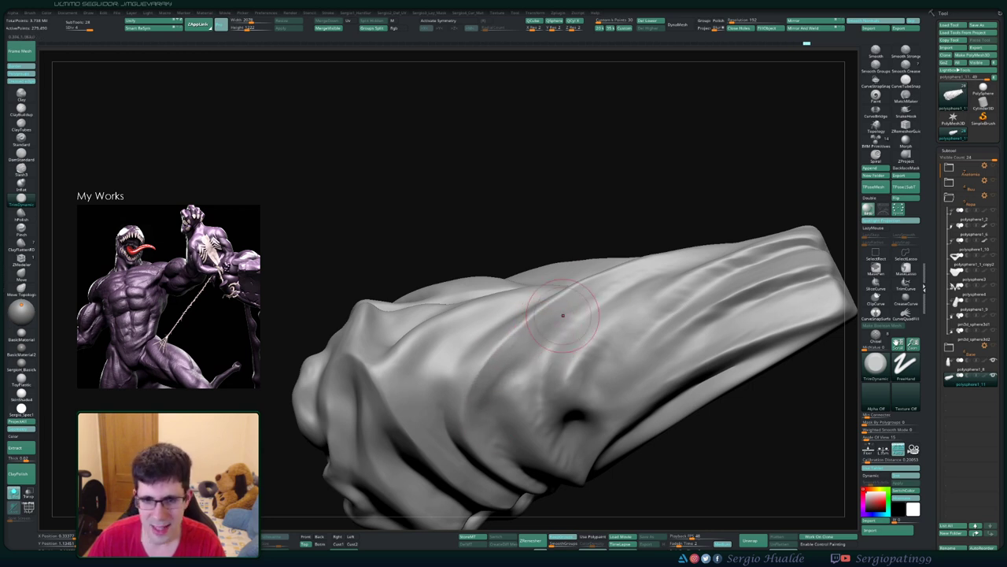
right_click_drag(607, 288, 625, 274)
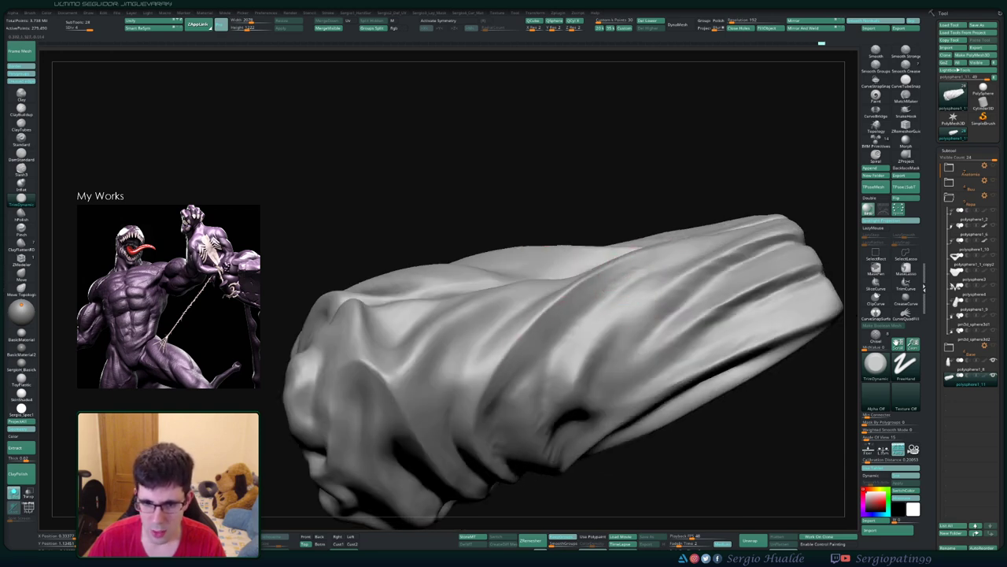
right_click_drag(607, 288, 629, 271)
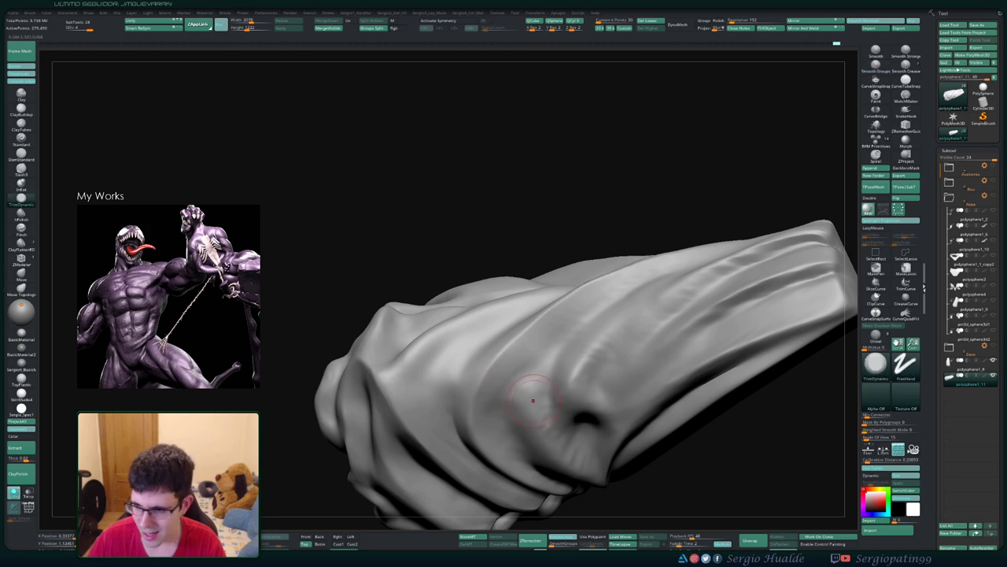
mouse_move(641, 270)
right_mouse_down()
mouse_move(653, 267)
mouse_move(627, 287)
right_mouse_up()
Step: Switch to DamStandard and rotate the cloth upright to inspect the twisted drape
key("b")
key("d")
key("s")
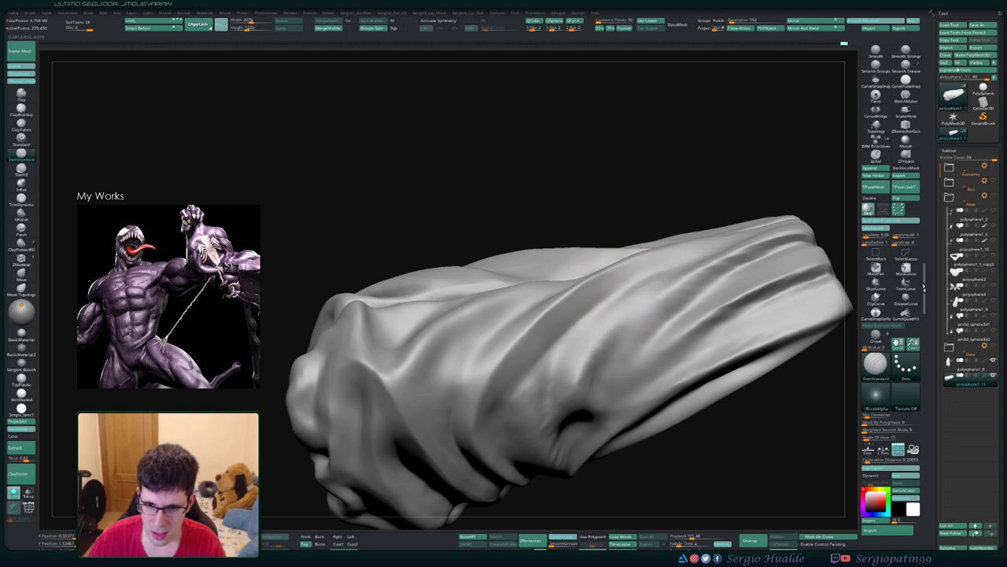
mouse_move(627, 287)
right_mouse_down()
mouse_move(639, 277)
mouse_move(515, 388)
right_mouse_up()
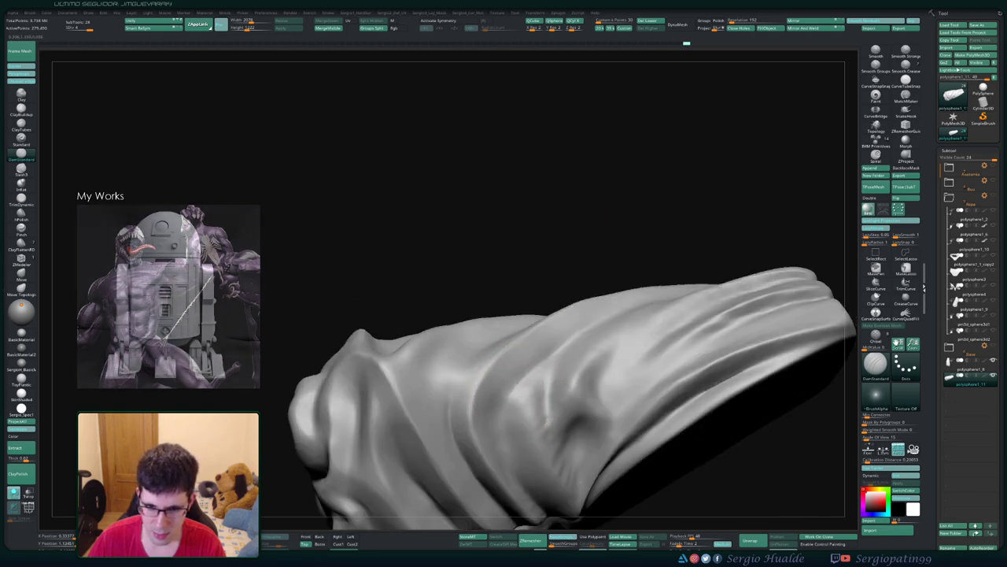
right_click_drag(519, 460, 517, 382)
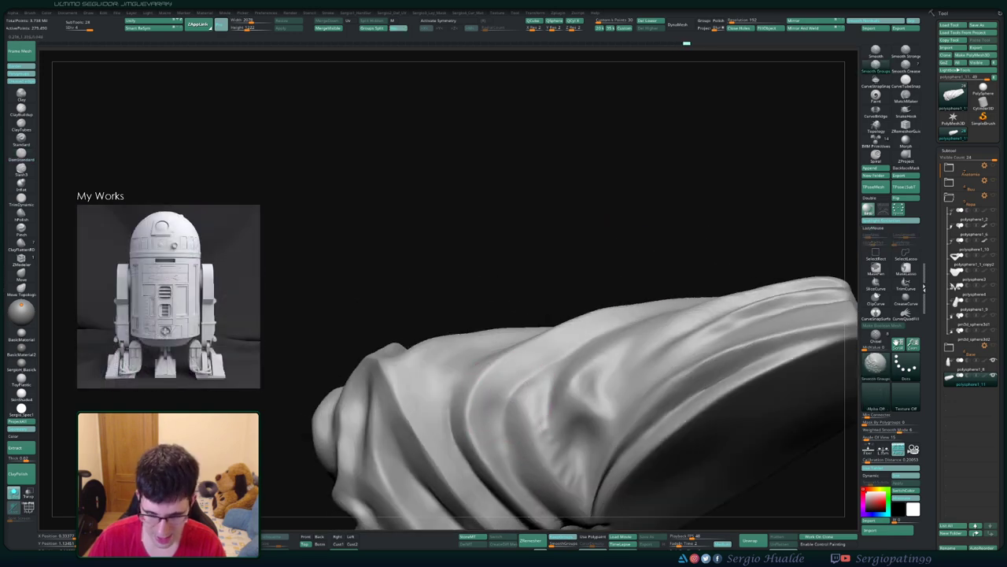
right_click_drag(566, 339, 535, 349)
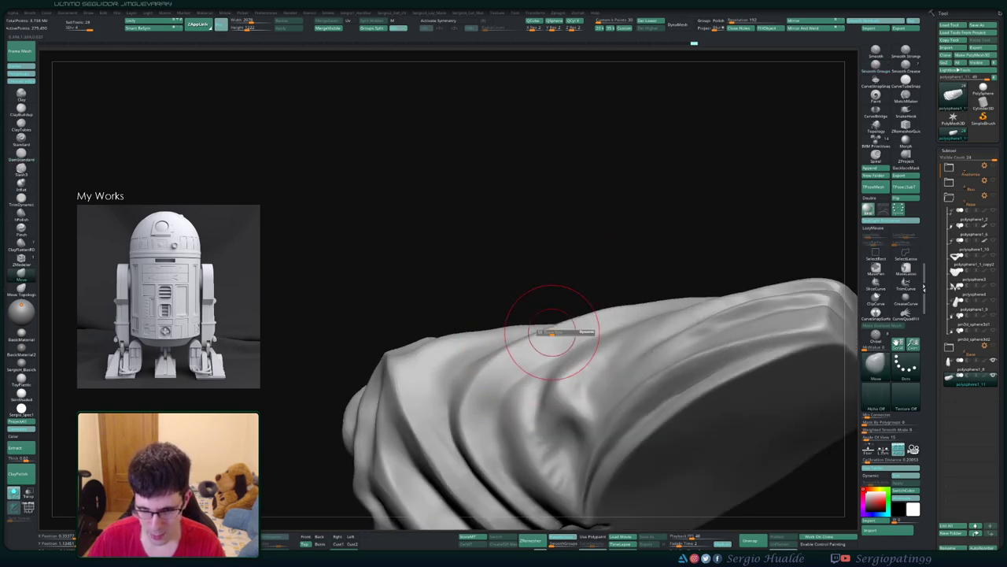
right_click_drag(538, 335, 606, 337)
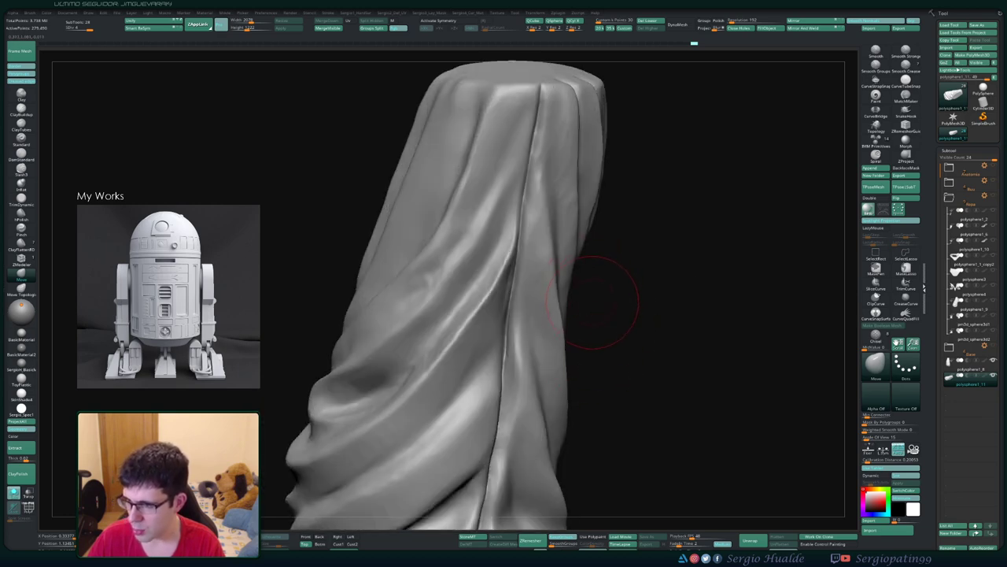
mouse_move(594, 301)
right_mouse_down()
mouse_move(611, 353)
mouse_move(598, 293)
right_mouse_up()
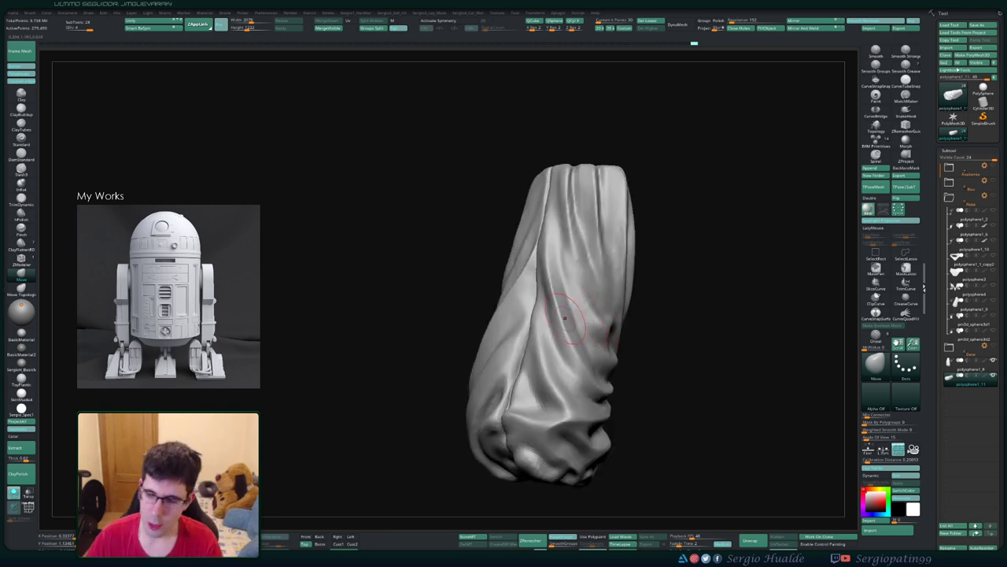
right_click_drag(554, 344, 542, 502)
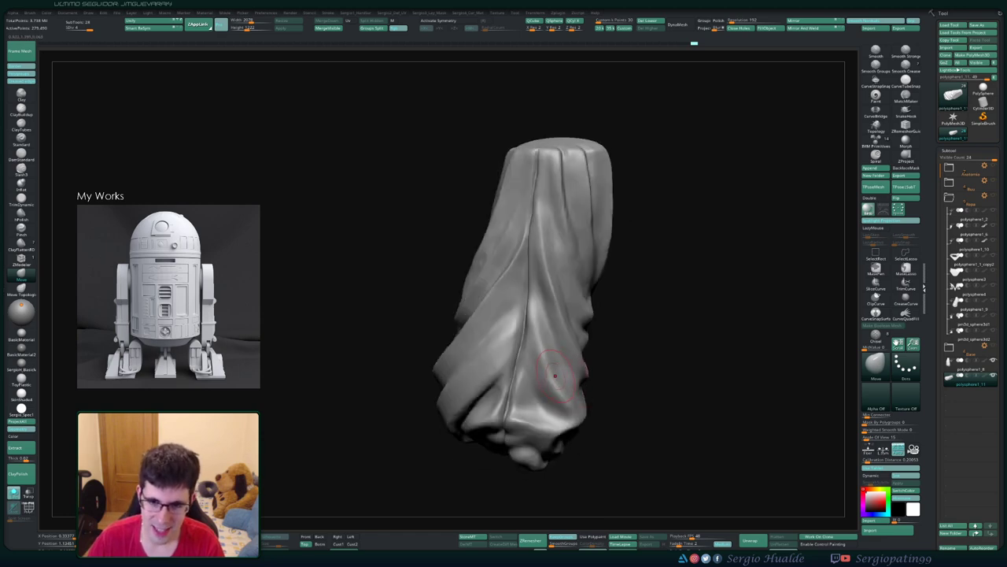
mouse_move(622, 364)
right_mouse_down("ctrl")
mouse_move(622, 409)
mouse_move(598, 370)
mouse_move(566, 347)
mouse_move(555, 376)
mouse_move(566, 346)
right_mouse_up("ctrl")
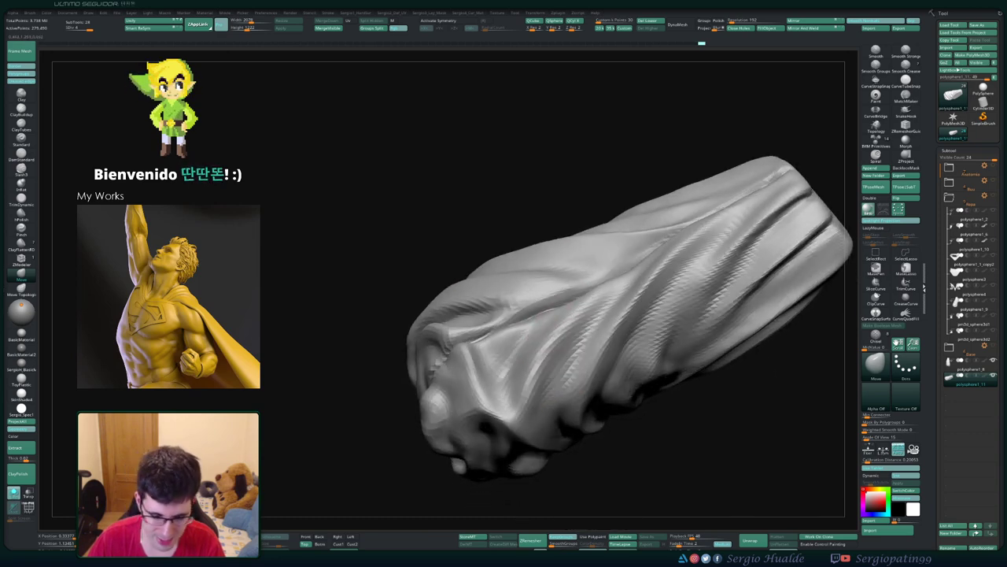
left_click(602, 292)
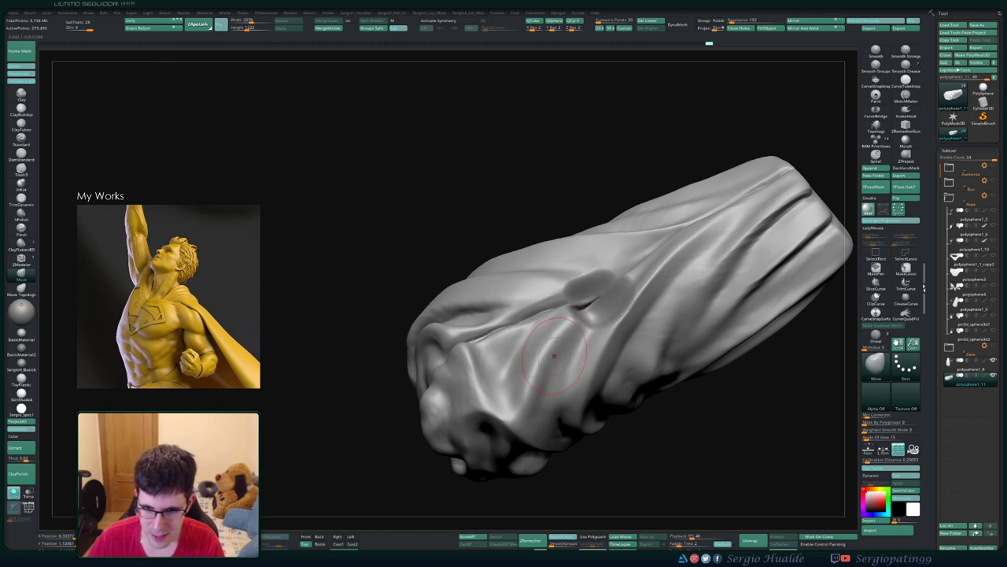
key("Escape")
key("ctrl+z")
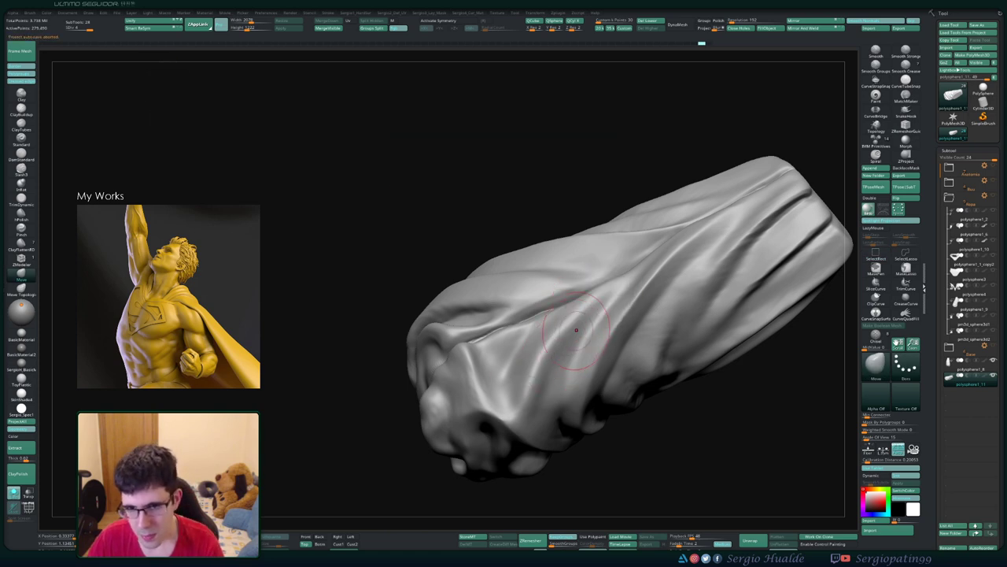
key("ctrl")
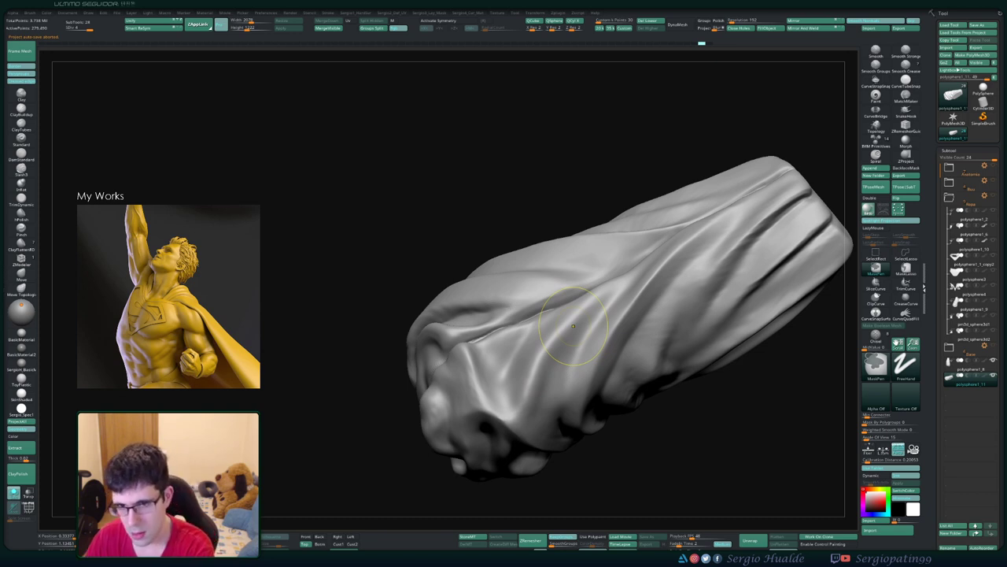
key("ctrl+s")
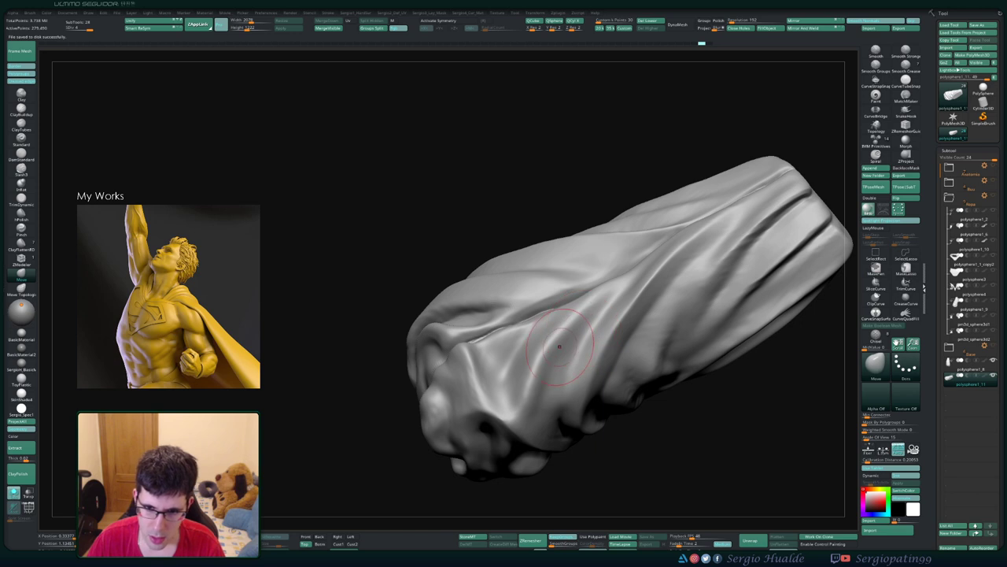
key("b")
key("d")
key("s")
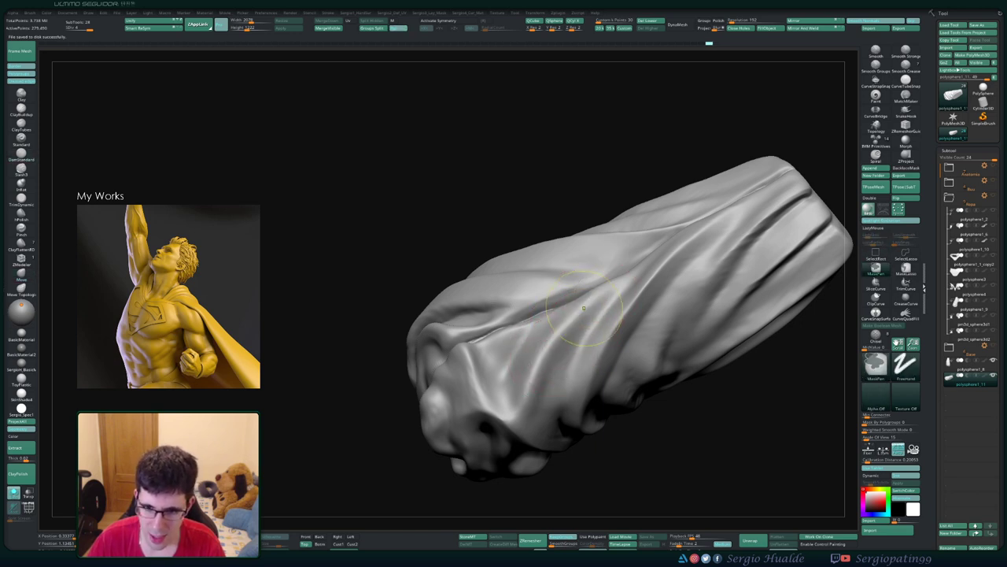
key("space")
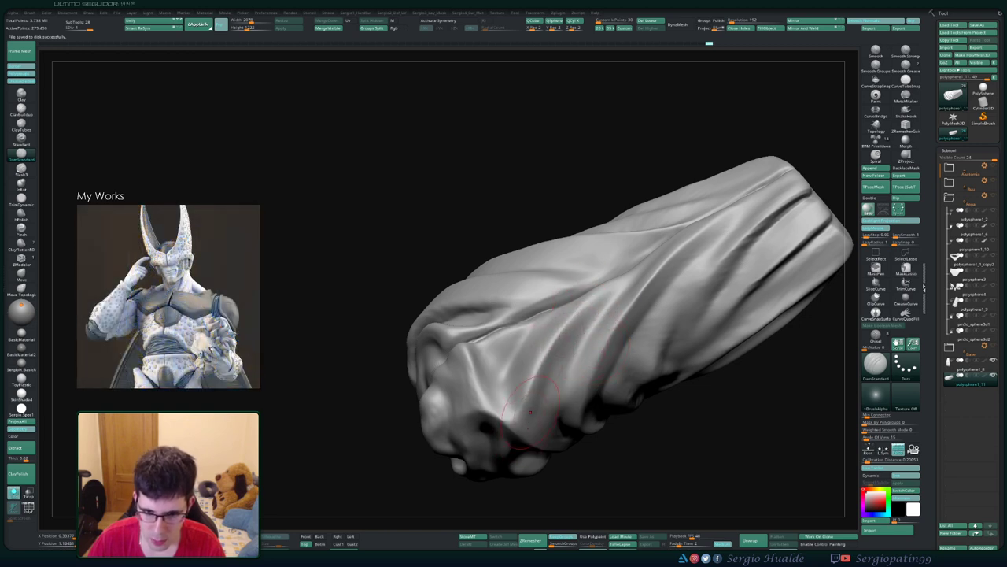
right_click_drag(529, 410, 551, 393)
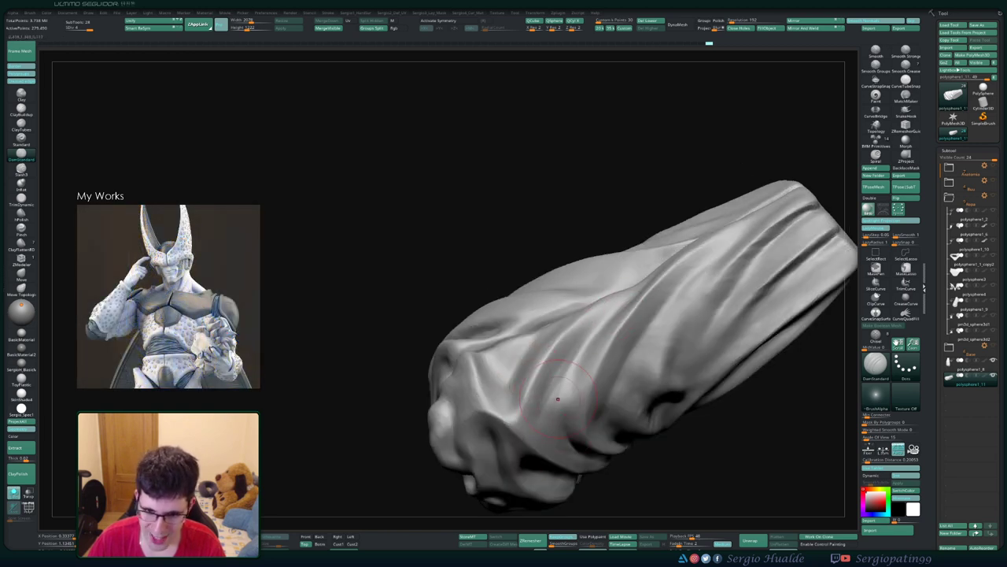
right_click_drag(582, 350, 573, 360)
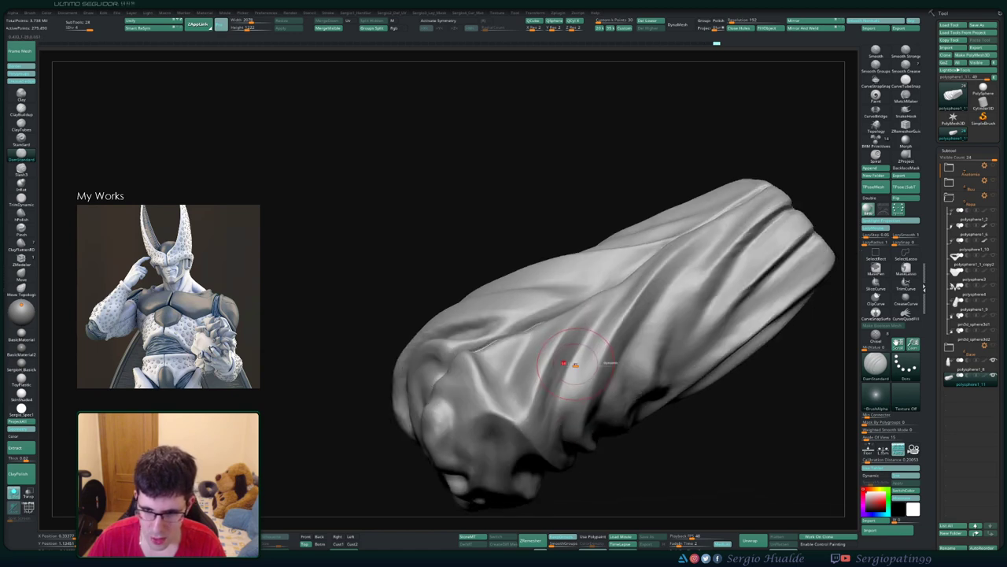
mouse_move(554, 432)
right_mouse_down()
mouse_move(544, 409)
mouse_move(559, 420)
right_mouse_up()
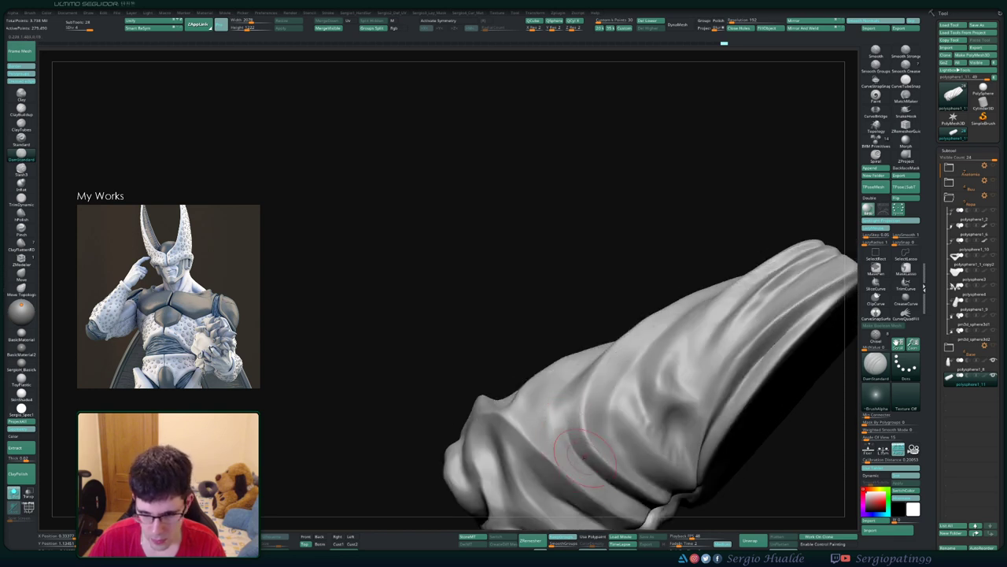
key("b")
key("c")
key("l")
right_click_drag(583, 457, 573, 430)
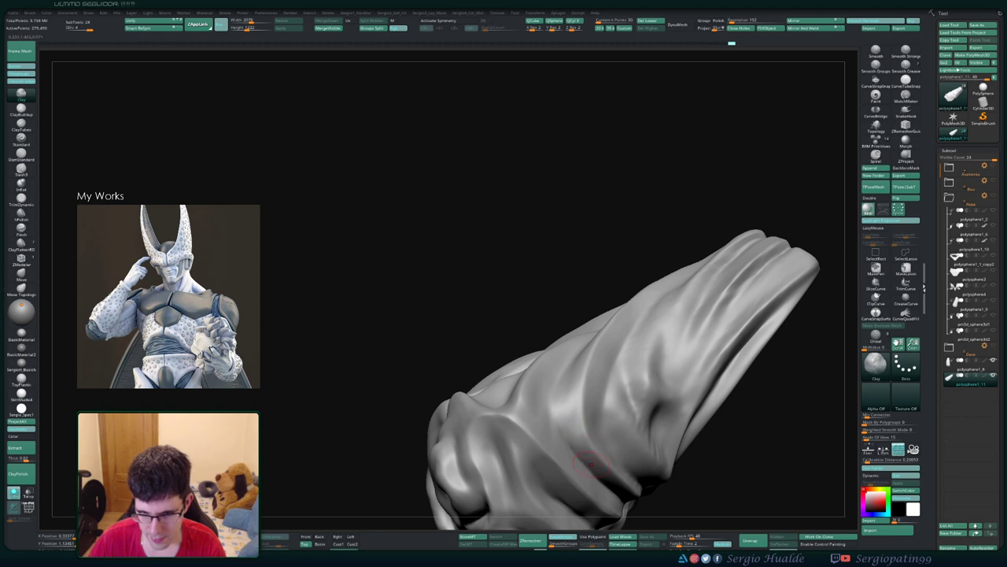
key("b")
key("t")
key("d")
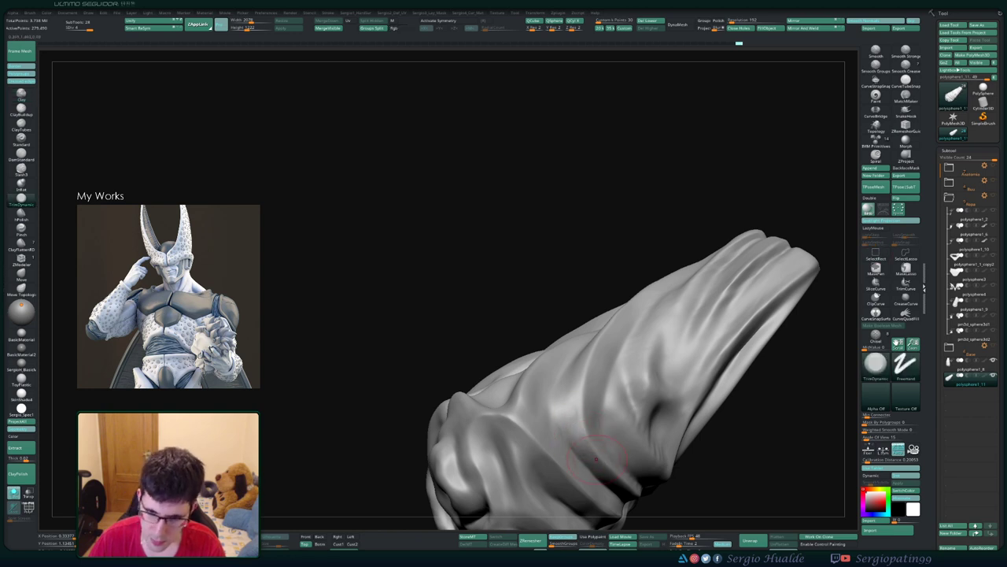
right_click_drag(589, 354, 587, 324)
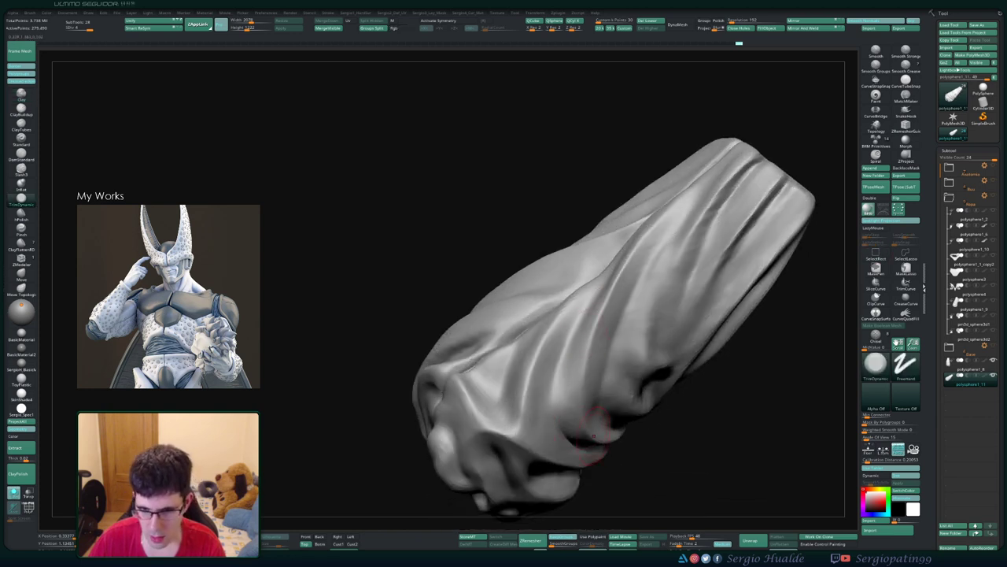
right_click_drag(594, 436, 543, 406)
key("b")
key("c")
key("l")
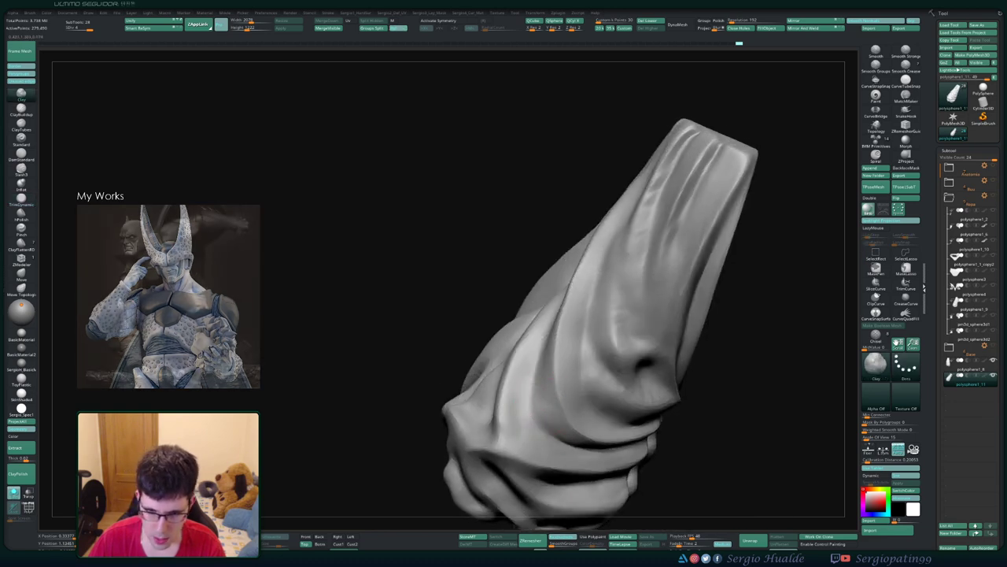
right_click_drag(543, 393, 551, 413)
key("b")
key("d")
key("s")
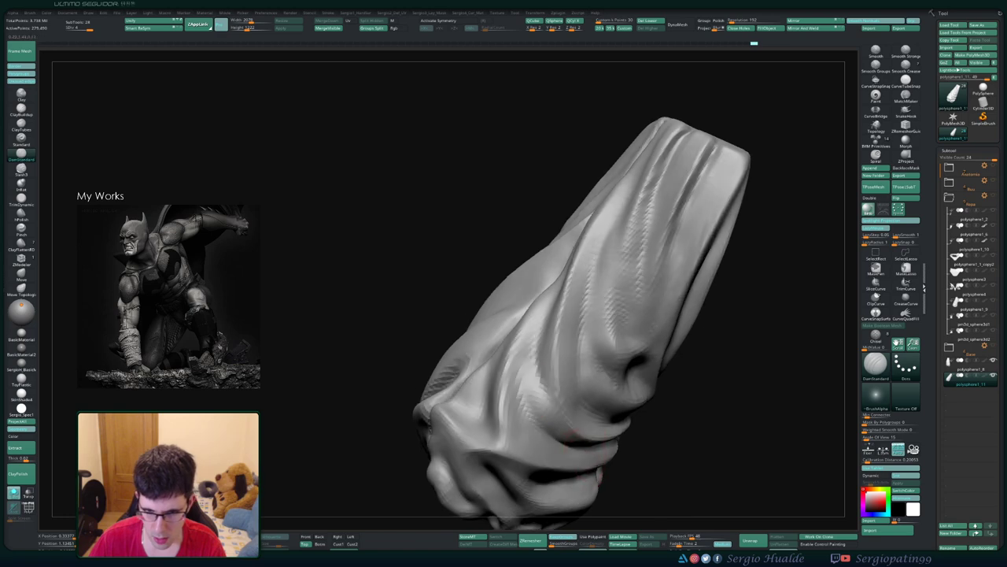
key("shift")
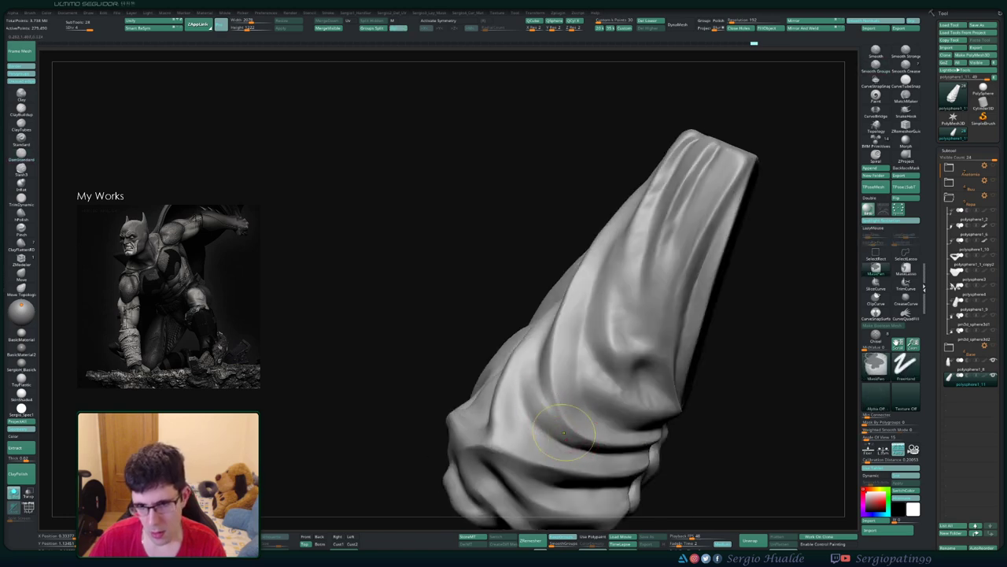
mouse_move(583, 445)
right_mouse_down()
mouse_move(634, 404)
mouse_move(653, 359)
mouse_move(625, 314)
right_mouse_up()
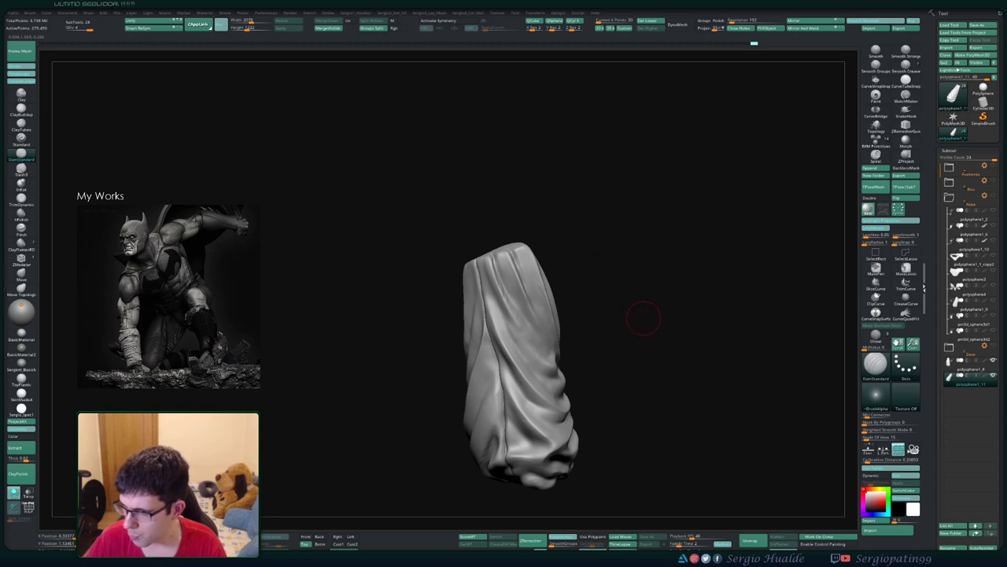
mouse_move(621, 330)
right_mouse_down()
mouse_move(642, 339)
mouse_move(637, 296)
right_mouse_up()
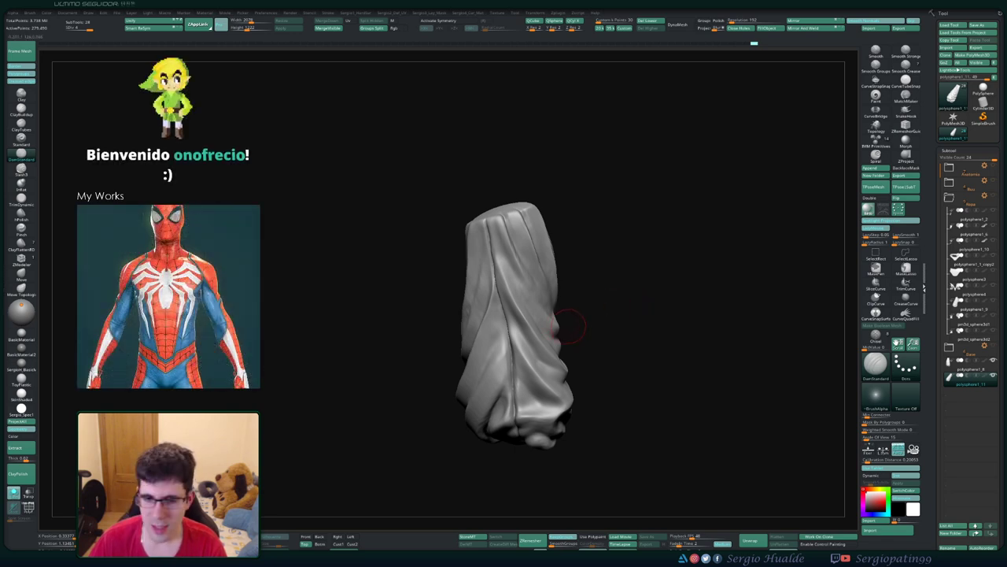
mouse_move(568, 325)
left_mouse_down()
mouse_move(603, 338)
mouse_move(598, 347)
left_mouse_up()
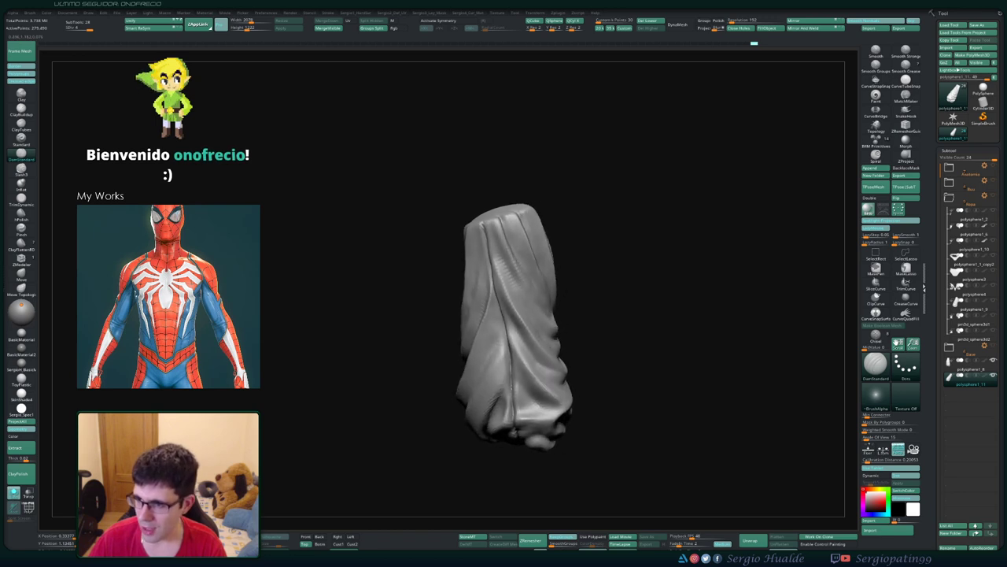
mouse_move(669, 330)
left_mouse_down()
mouse_move(724, 335)
mouse_move(677, 335)
mouse_move(677, 299)
left_mouse_up()
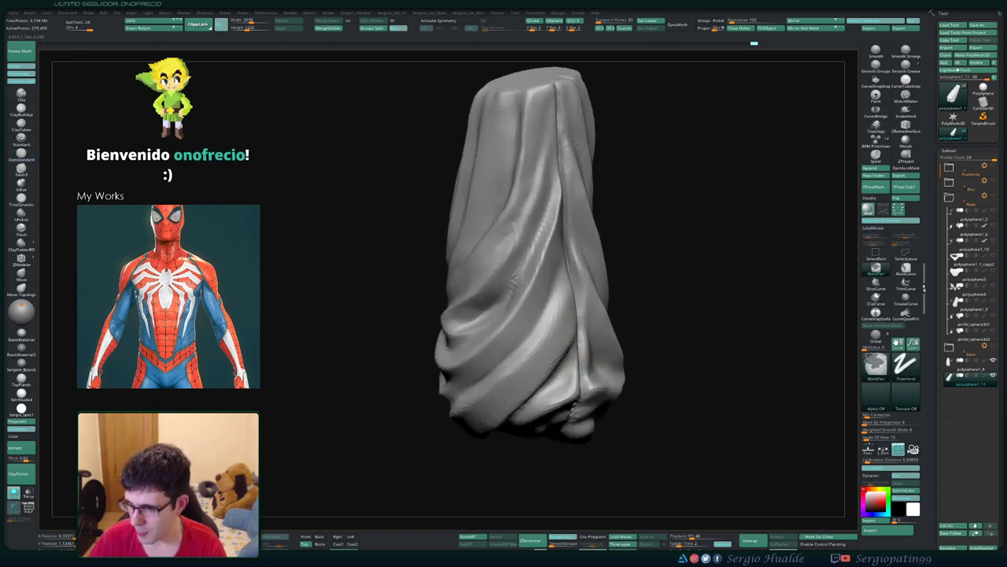
key("b")
key("d")
key("s")
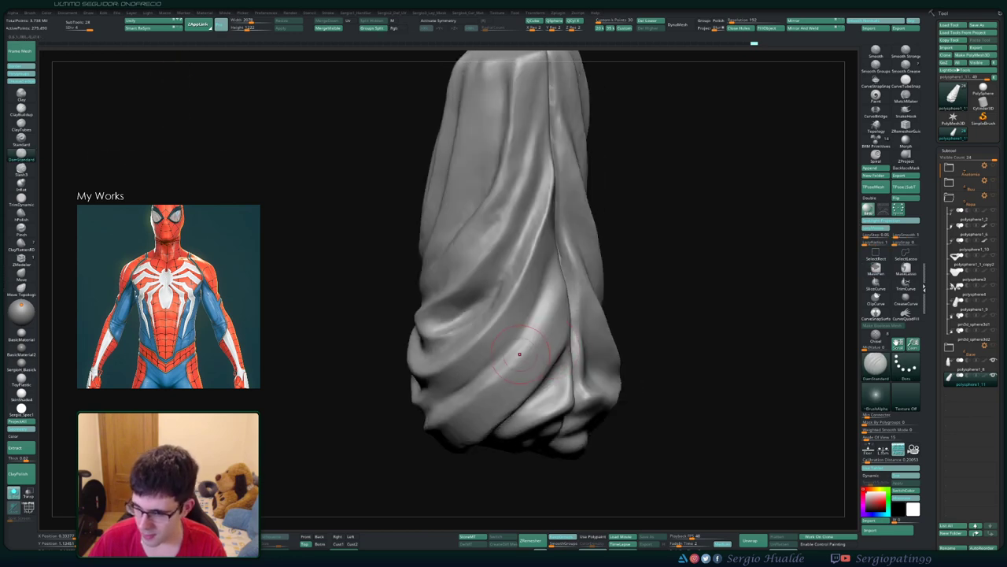
right_click_drag(535, 341, 554, 346)
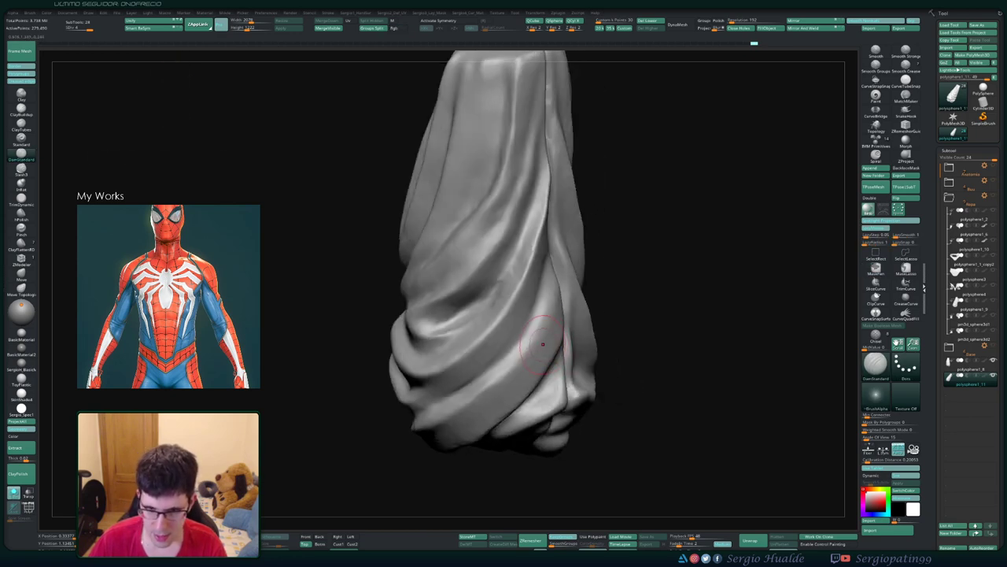
right_click_drag(535, 303, 554, 299)
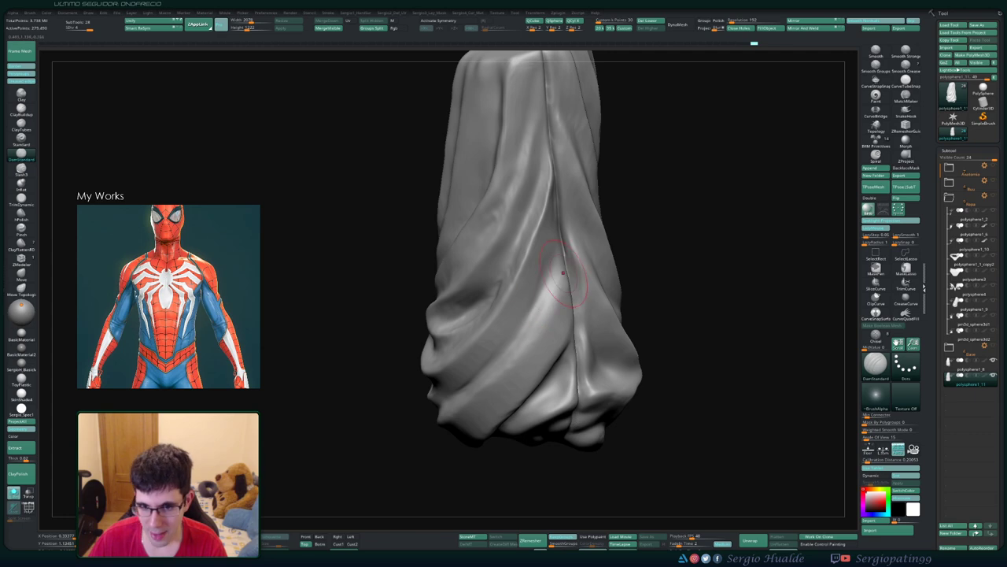
right_click_drag(482, 377, 529, 330)
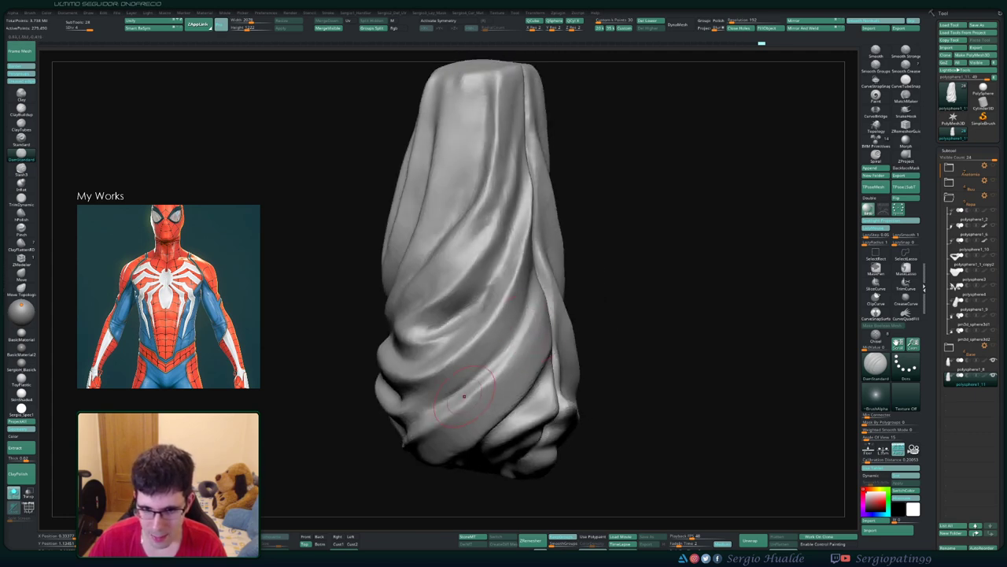
right_click_drag(464, 396, 512, 355)
right_click_drag(445, 401, 451, 363)
key("b")
key("t")
key("d")
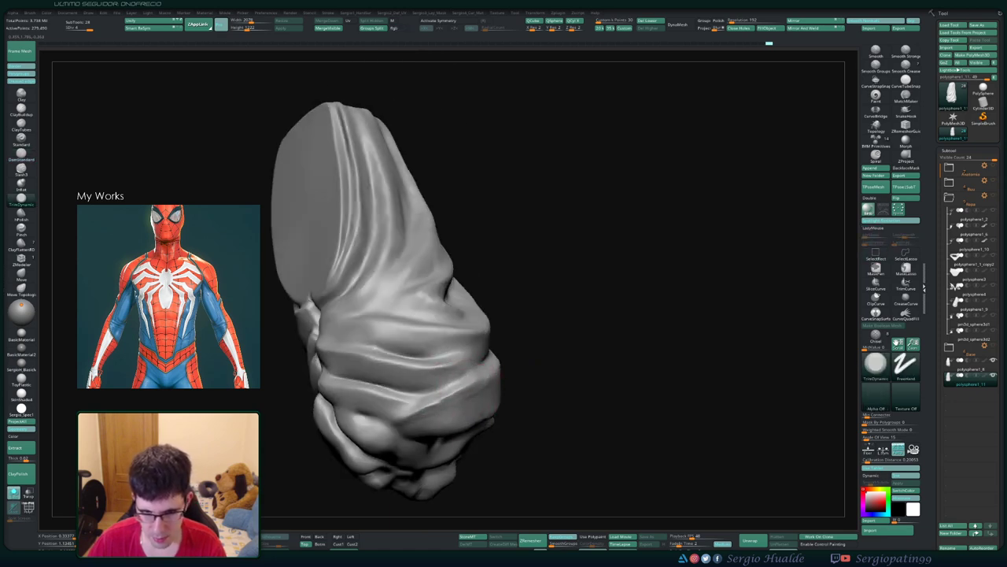
mouse_move(512, 409)
right_mouse_down()
mouse_move(528, 416)
mouse_move(493, 407)
right_mouse_up()
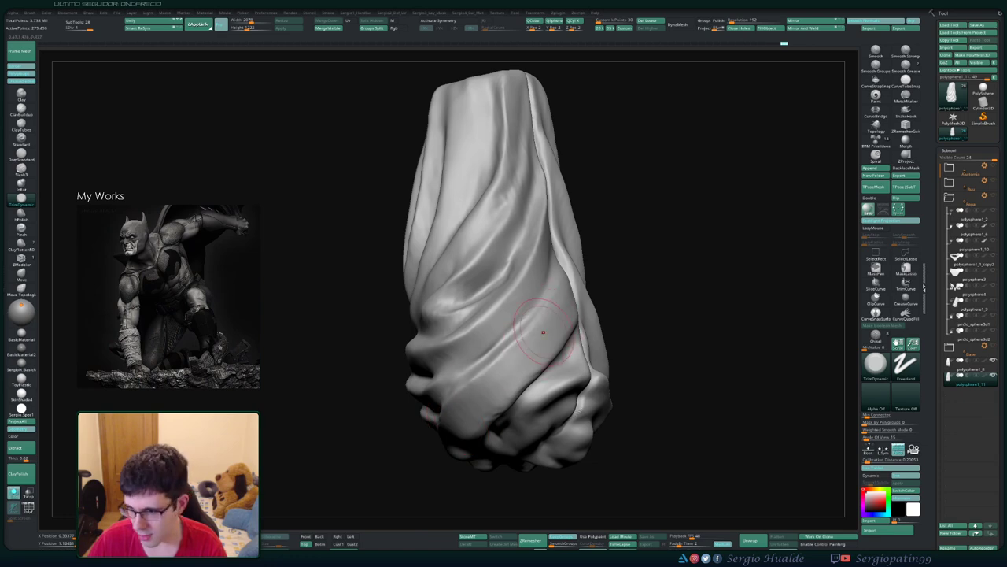
right_click_drag(539, 347, 476, 365)
key("b")
key("d")
key("s")
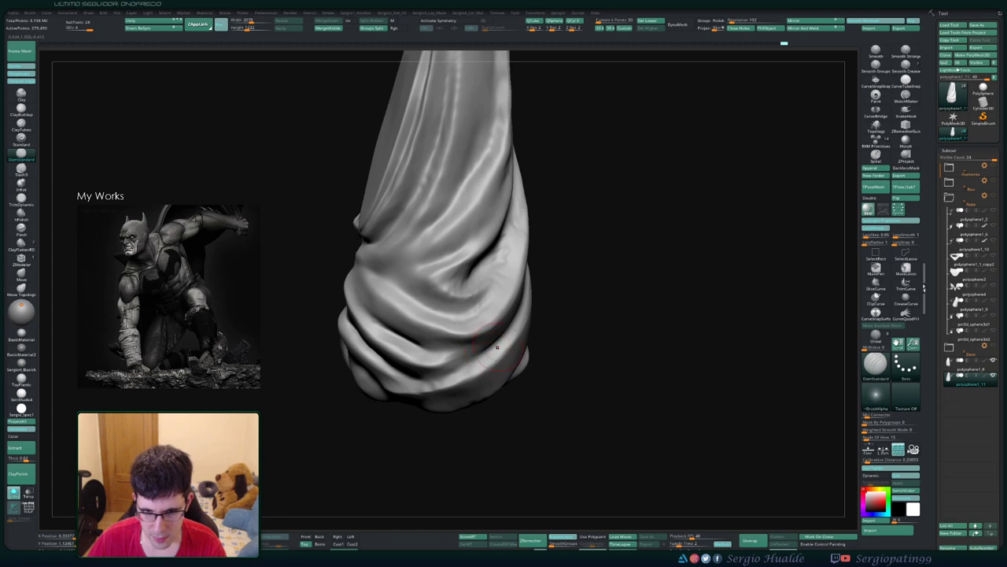
mouse_move(424, 394)
left_mouse_down()
mouse_move(503, 370)
mouse_move(495, 337)
mouse_move(474, 354)
left_mouse_up()
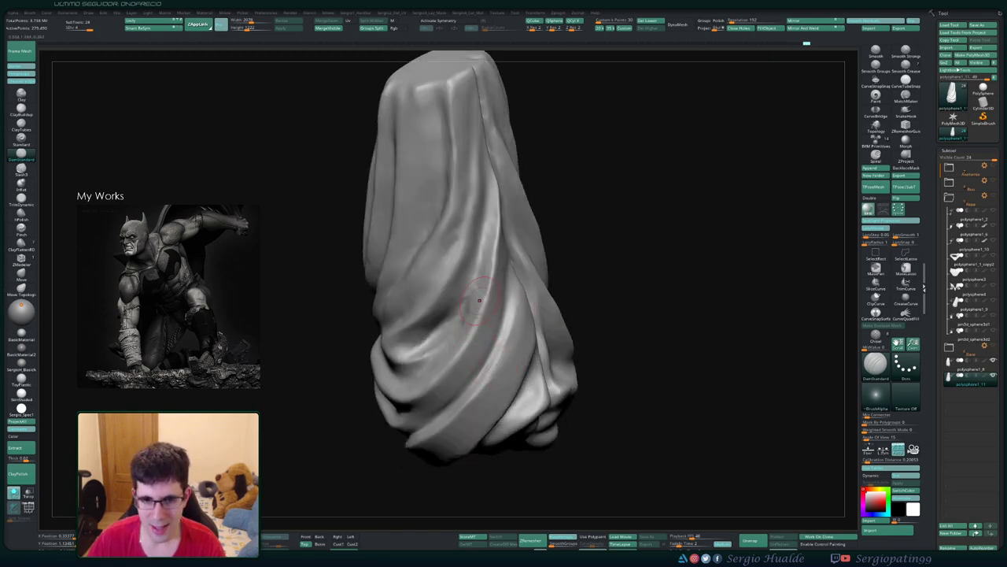
left_click_drag(533, 307, 486, 342)
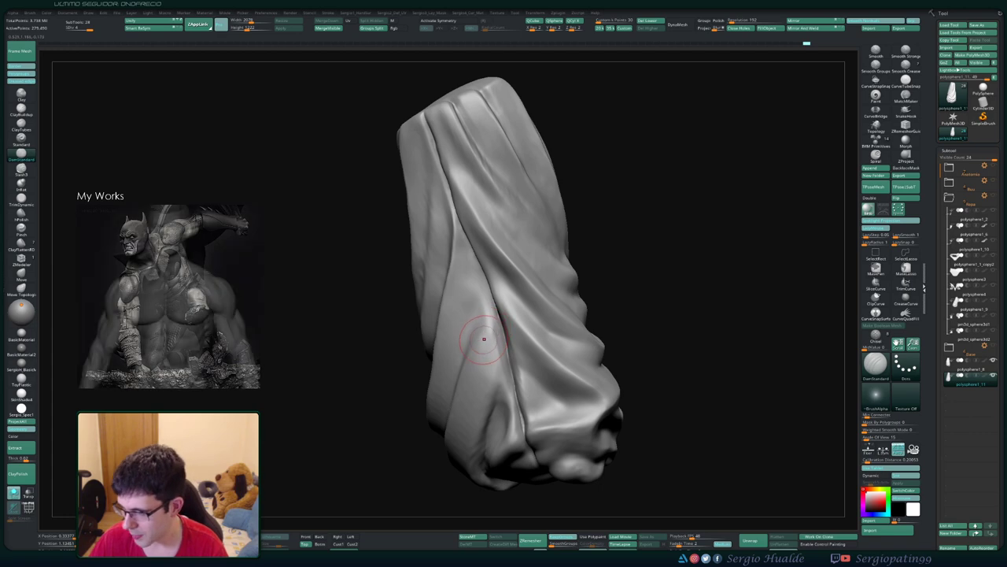
left_click_drag(476, 310, 522, 356)
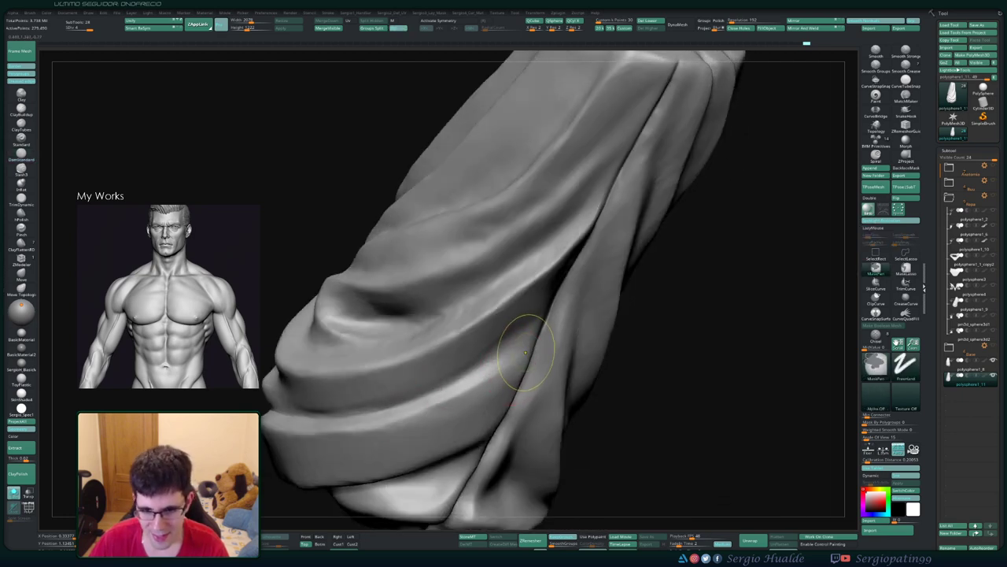
mouse_move(466, 389)
left_mouse_down()
mouse_move(519, 361)
mouse_move(497, 350)
left_mouse_up()
mouse_move(489, 384)
left_mouse_down()
mouse_move(518, 344)
mouse_move(422, 415)
mouse_move(532, 383)
mouse_move(515, 295)
left_mouse_up()
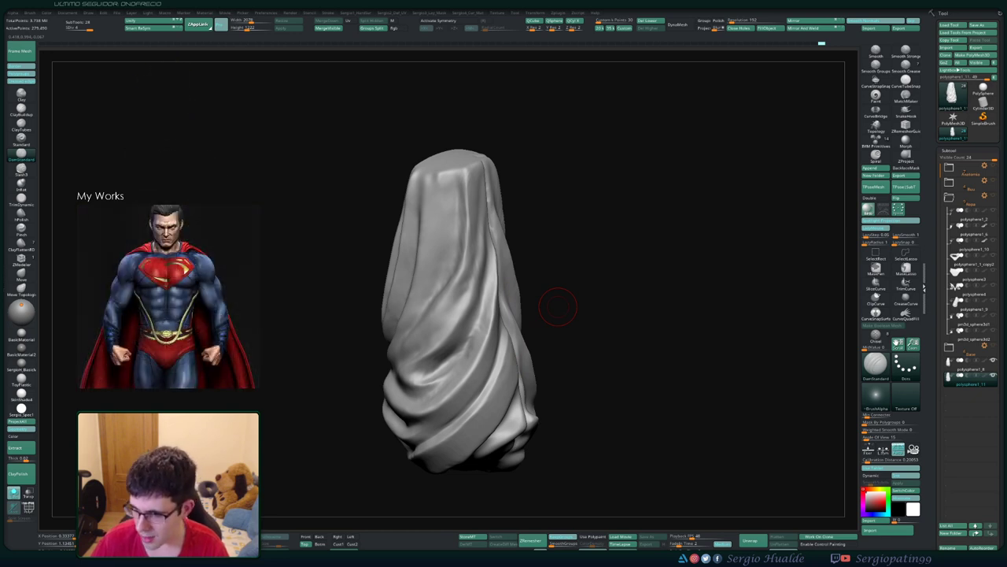
left_click_drag(643, 245, 543, 299)
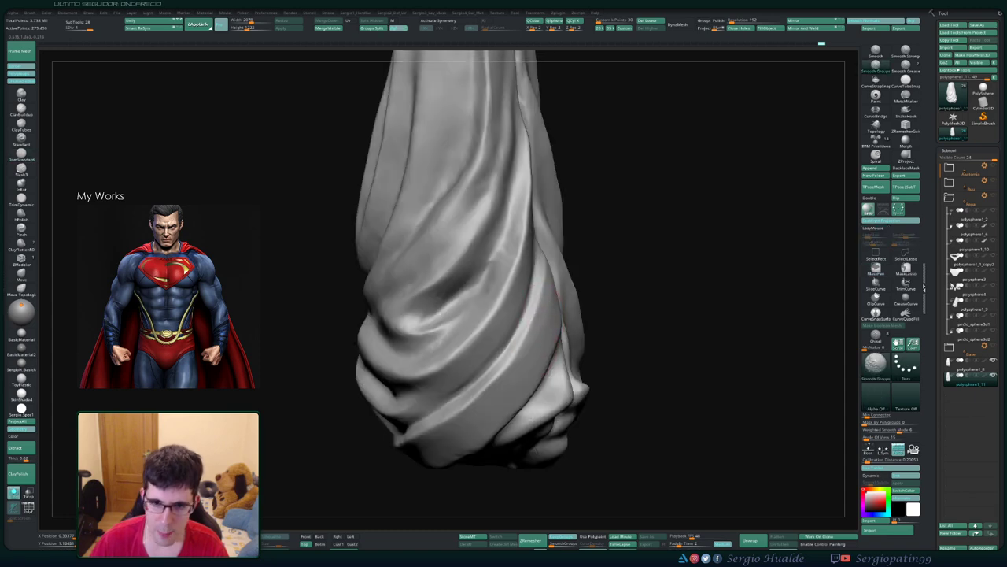
mouse_move(504, 378)
left_mouse_down()
mouse_move(520, 353)
mouse_move(551, 338)
mouse_move(517, 382)
mouse_move(521, 406)
left_mouse_up()
Step: Cut, deepen and smooth a new crease along the tall upper fold with the Standard brush
key("b")
key("c")
key("l")
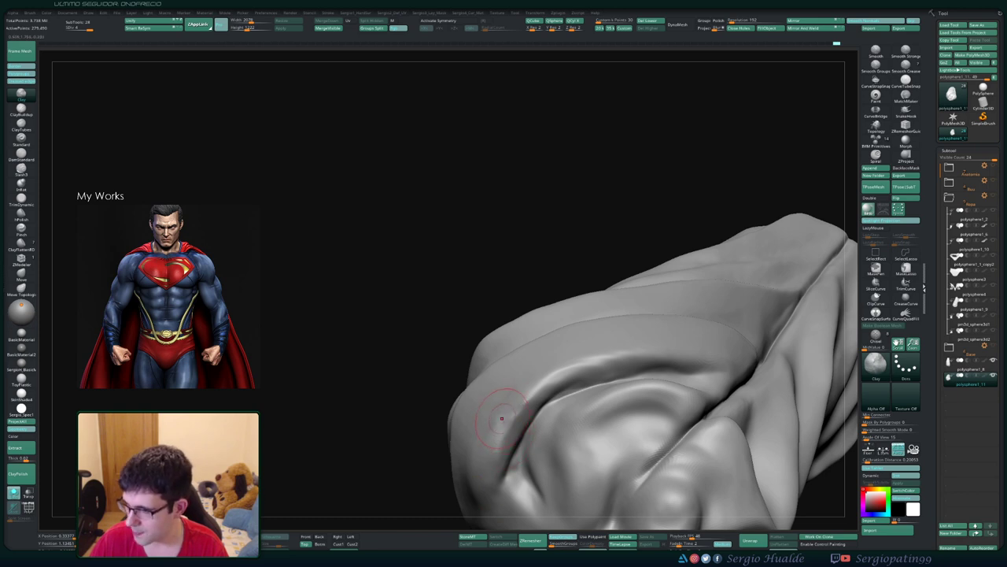
right_click_drag(511, 394, 507, 350)
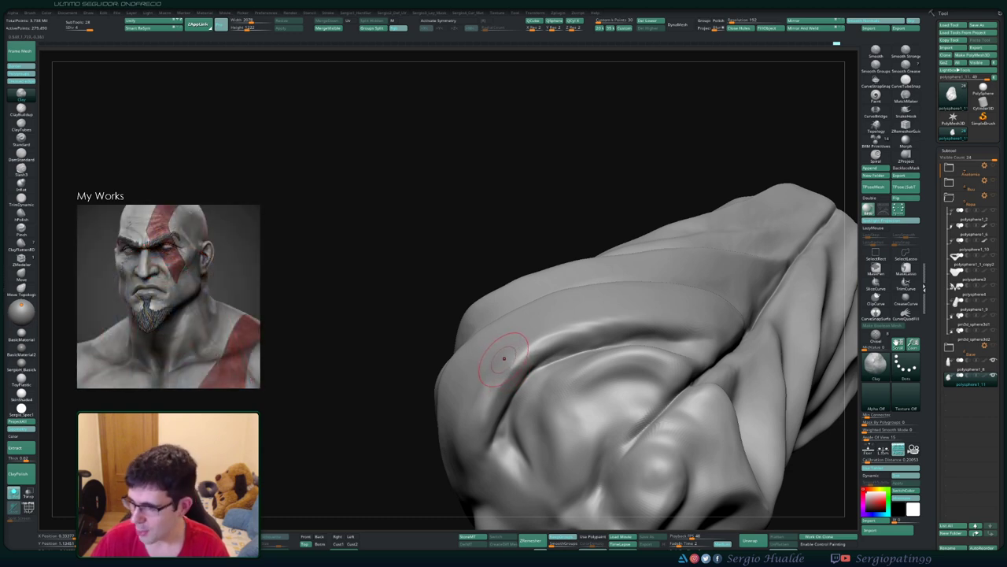
right_click_drag(502, 367, 509, 382)
key("b")
key("s")
key("t")
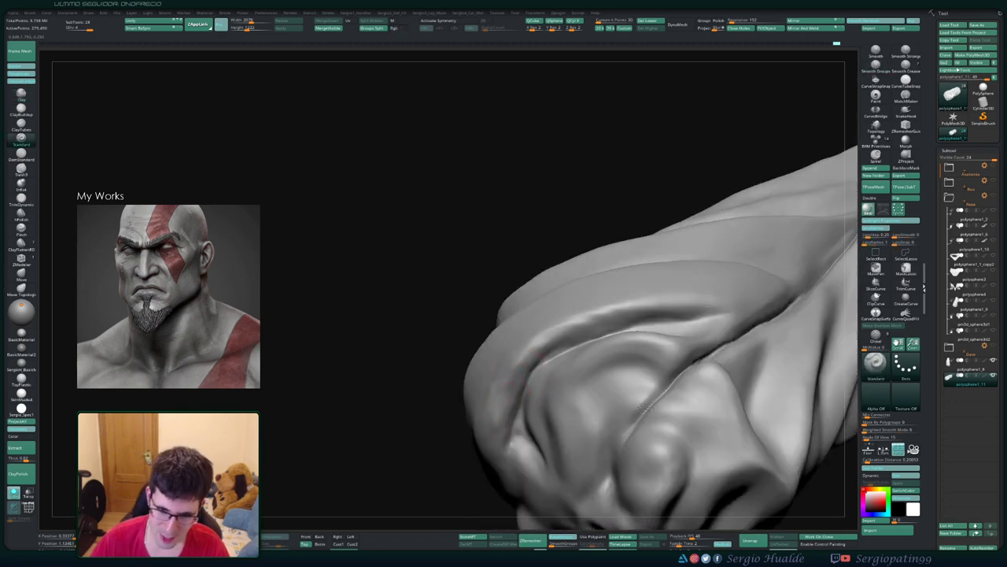
right_click_drag(535, 354, 530, 358)
mouse_move(530, 358)
left_mouse_down()
mouse_move(540, 362)
mouse_move(641, 295)
left_mouse_up()
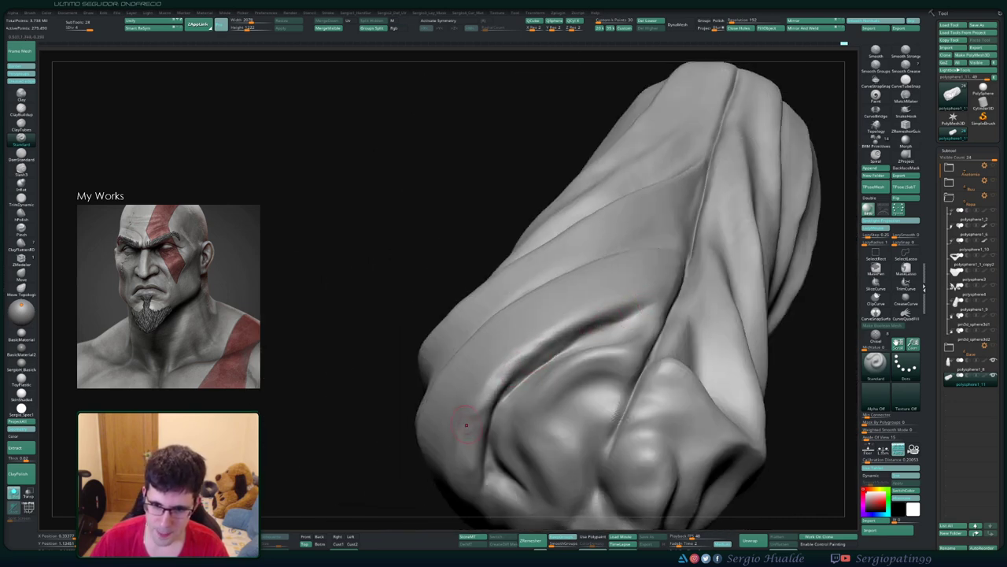
left_click_drag(555, 337, 641, 307)
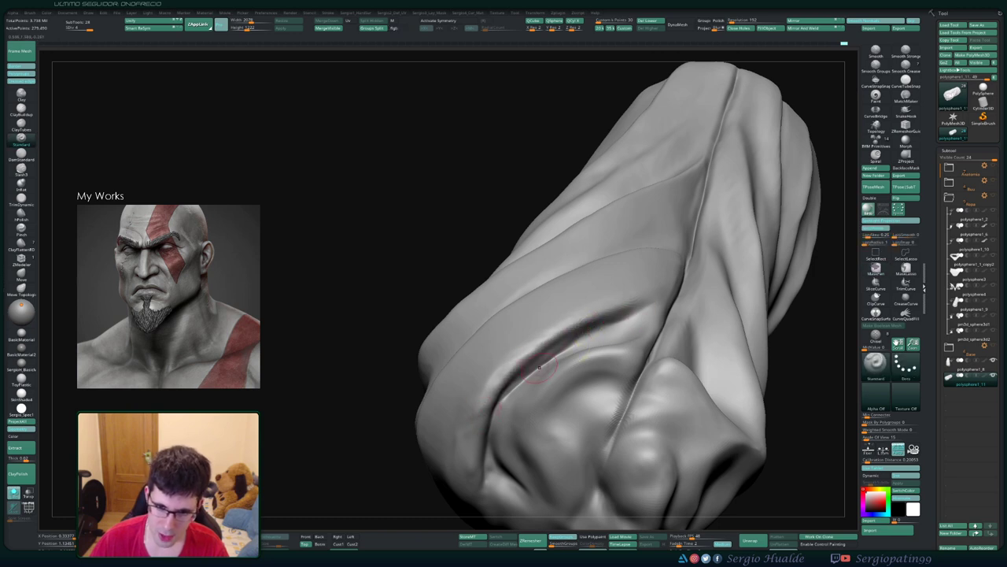
left_click_drag(539, 366, 598, 308, "shift")
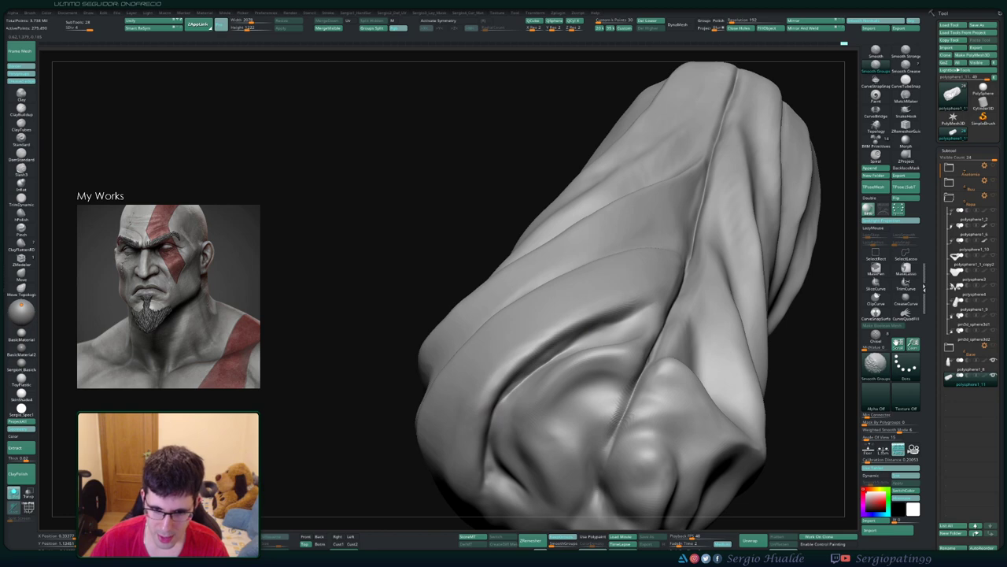
Step: Carve sharp creases into the bunched bottom folds from several angles
right_click_drag(576, 295, 582, 308)
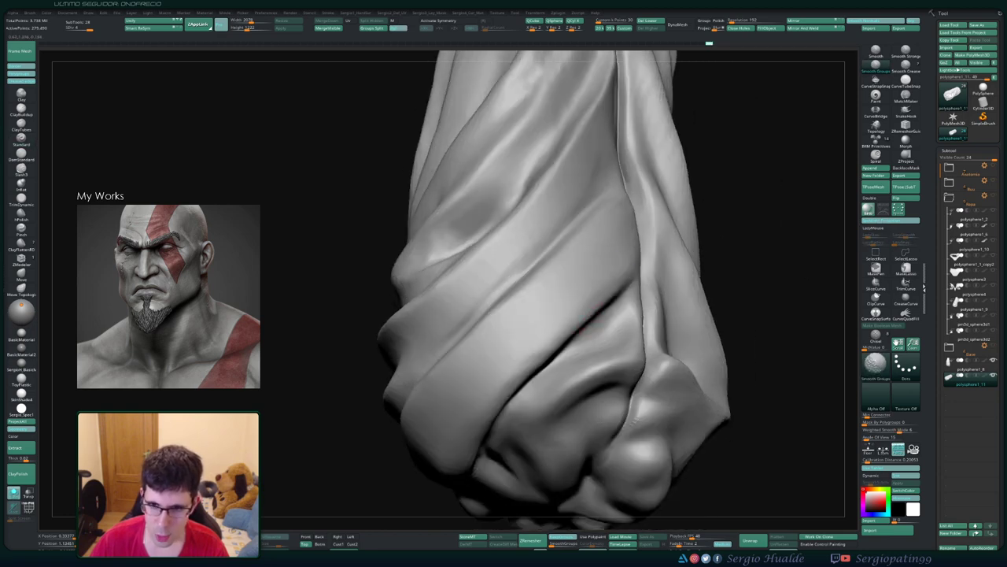
right_click_drag(632, 254, 669, 252)
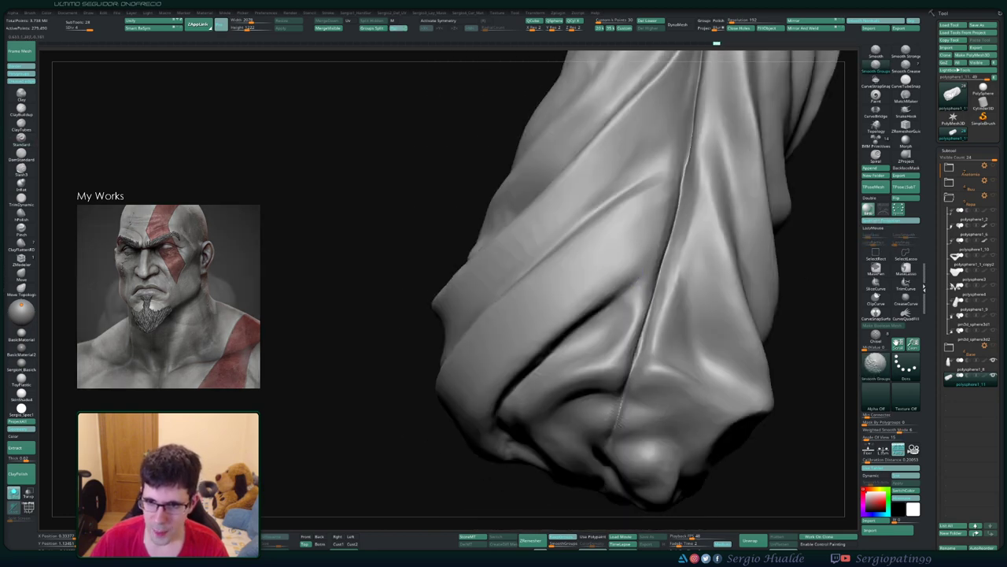
mouse_move(598, 331)
right_mouse_down()
mouse_move(522, 354)
mouse_move(512, 386)
mouse_move(465, 427)
right_mouse_up()
left_click_drag(455, 429, 511, 429)
right_click_drag(465, 427, 484, 395)
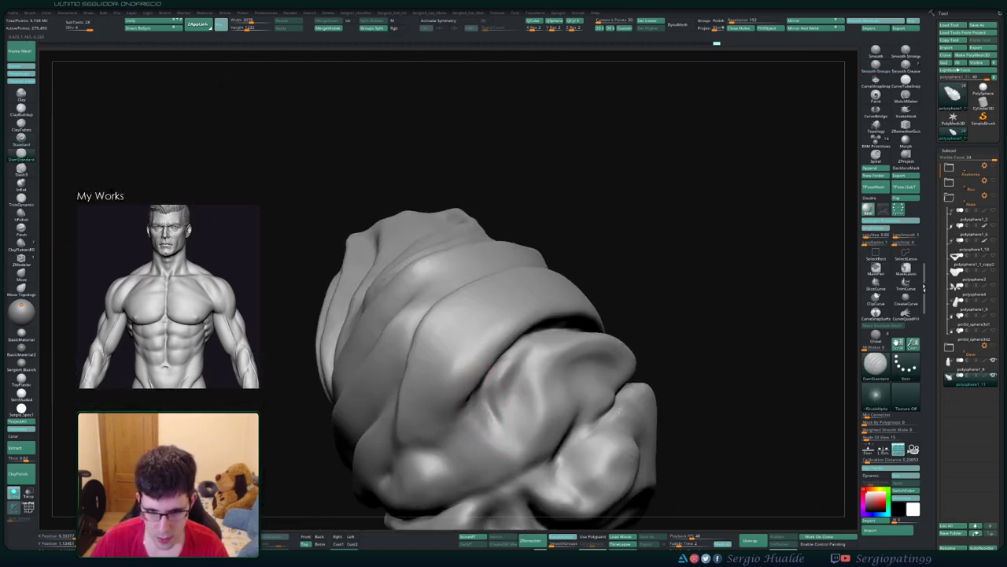
left_click_drag(482, 376, 463, 428)
mouse_move(412, 447)
right_mouse_down()
mouse_move(389, 414)
mouse_move(441, 329)
right_mouse_up()
Step: Briefly pick the Move brush, then return to the Standard brush
key("b")
key("m")
key("v")
key("b")
key("s")
key("t")
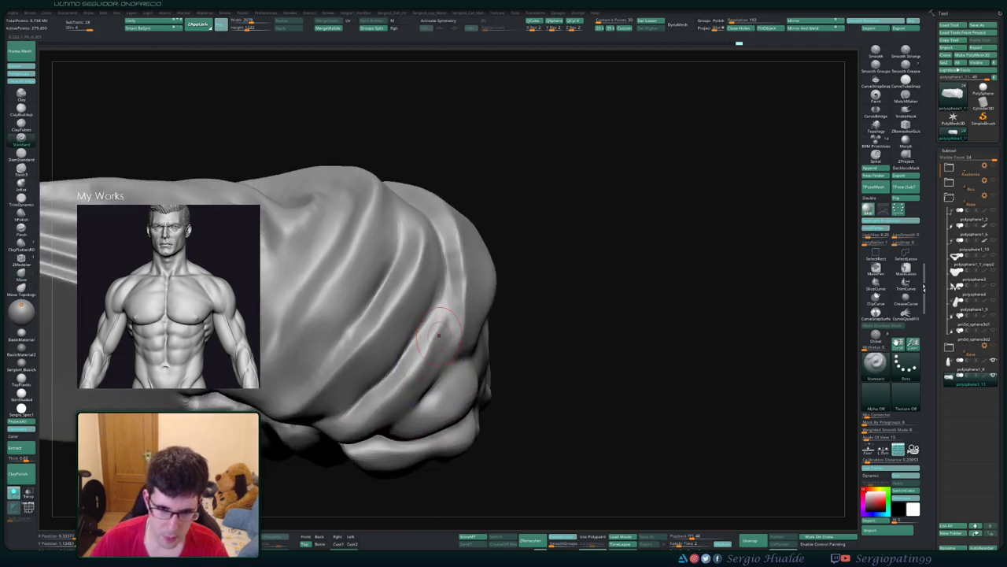
Step: Switch to the TrimDynamic brush (BTD) and flatten the lower fold of the bunched end
right_click_drag(409, 383, 437, 354)
key("b")
key("t")
key("d")
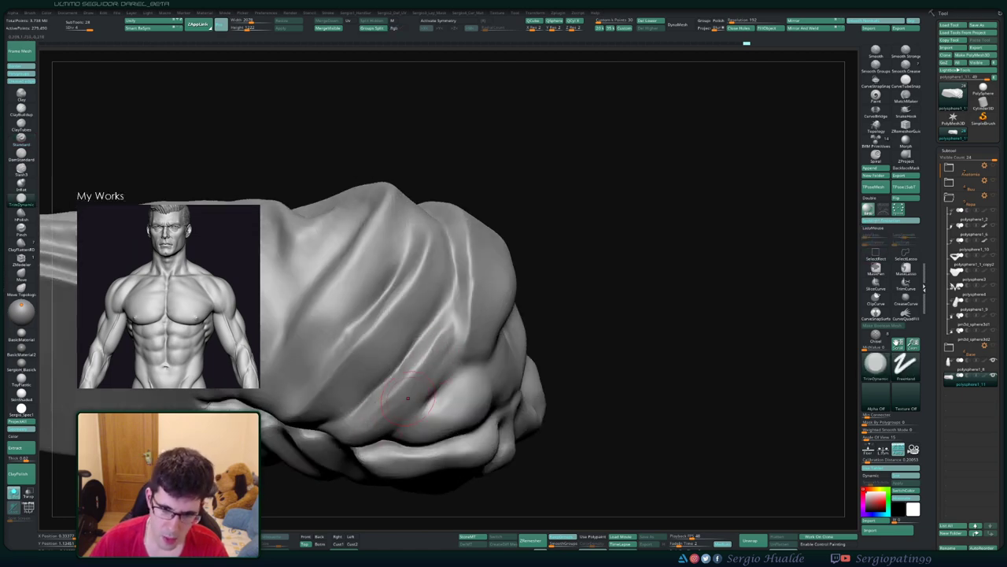
mouse_move(408, 398)
right_mouse_down()
mouse_move(433, 348)
mouse_move(376, 368)
right_mouse_up()
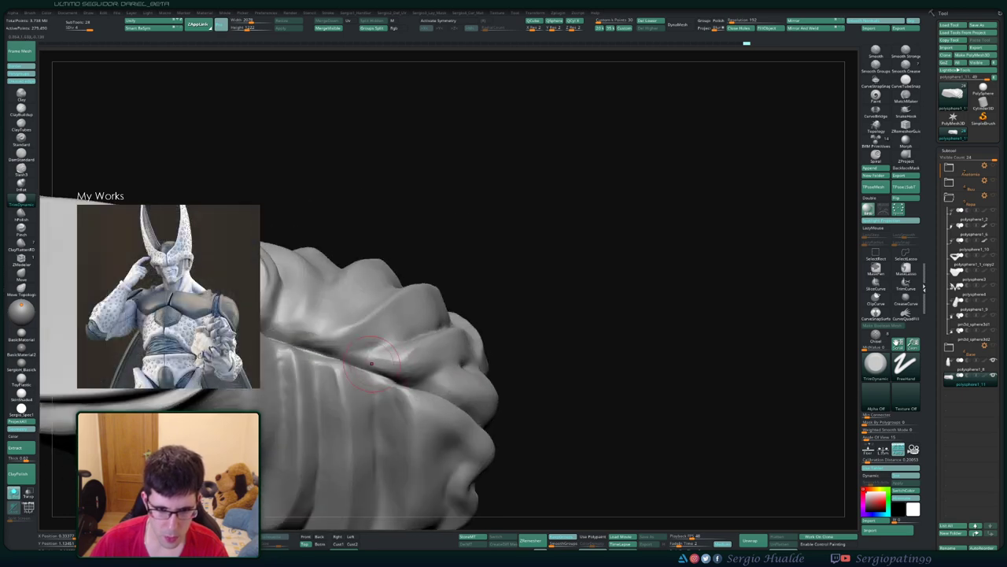
left_click_drag(394, 387, 431, 367)
right_click_drag(476, 339, 409, 363)
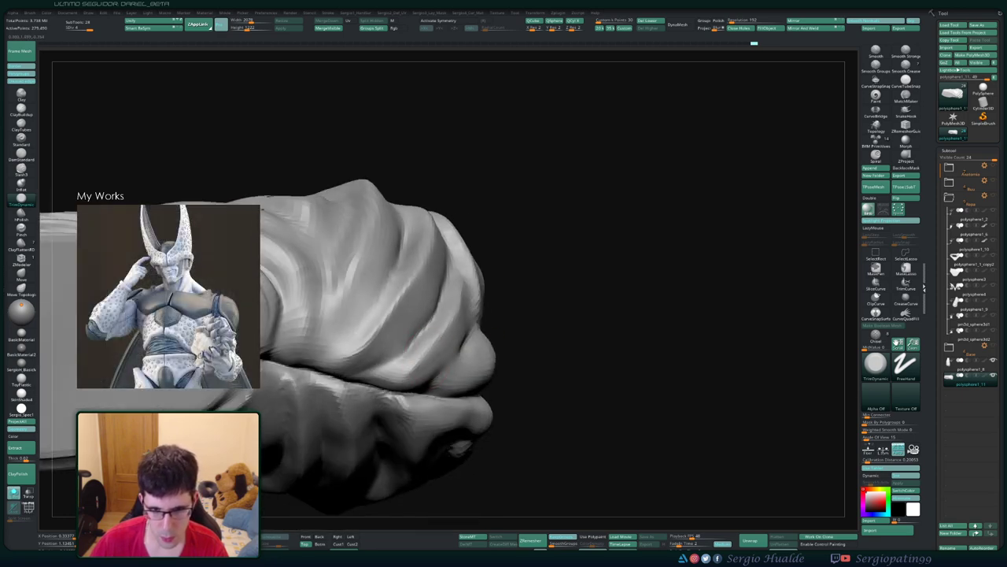
mouse_move(457, 301)
right_mouse_down()
mouse_move(472, 292)
mouse_move(466, 277)
right_mouse_up()
left_click_drag(467, 270, 437, 353)
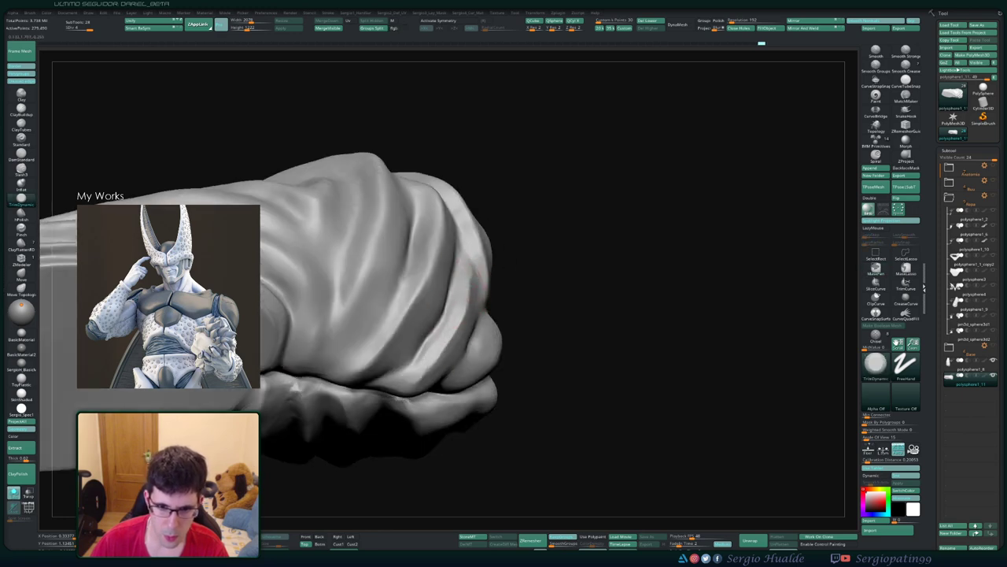
right_click_drag(432, 351, 479, 262)
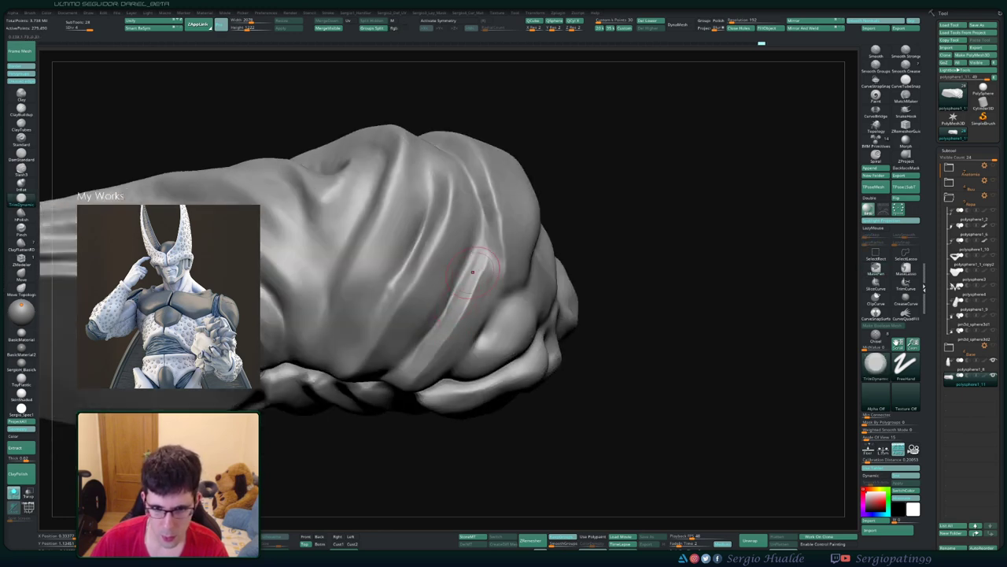
right_click_drag(422, 370, 490, 431)
right_click_drag(443, 368, 484, 351)
Step: Switch to the Clay brush (BCL) and Shift-smooth the lumpy bulge on the bunched folds
key("b")
key("c")
key("l")
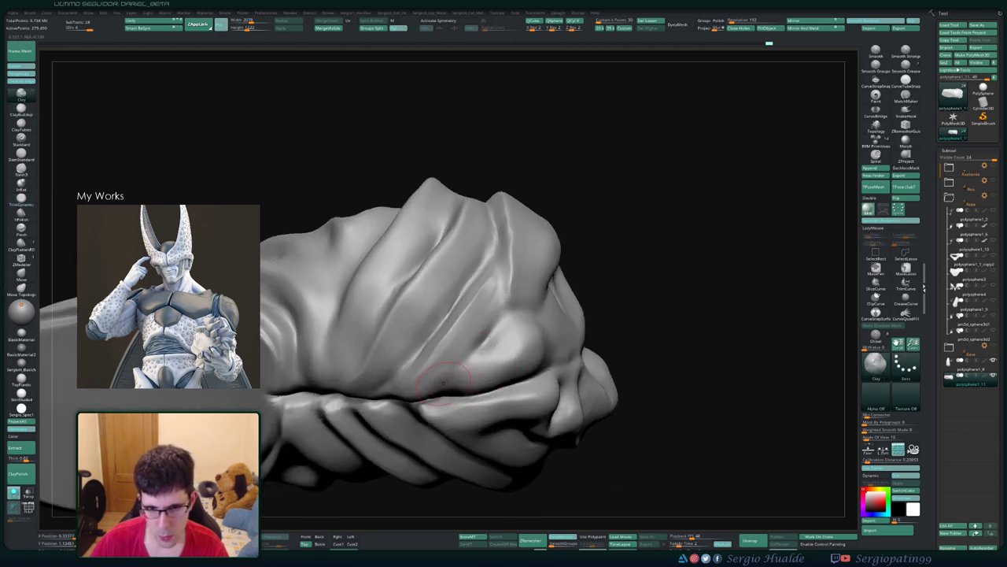
mouse_move(476, 358)
right_mouse_down()
mouse_move(449, 370)
mouse_move(481, 372)
right_mouse_up()
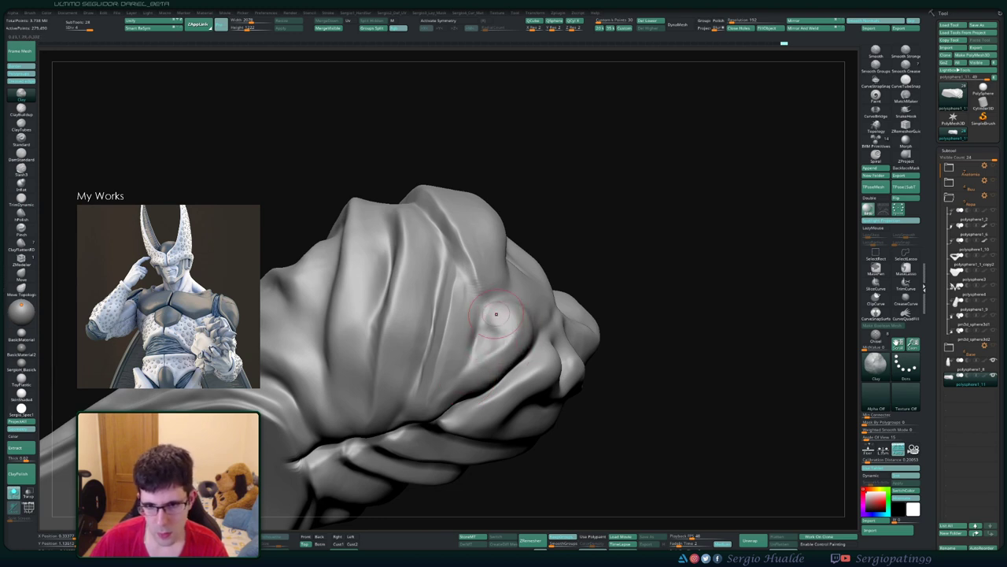
left_click_drag(500, 342, 505, 311, "shift")
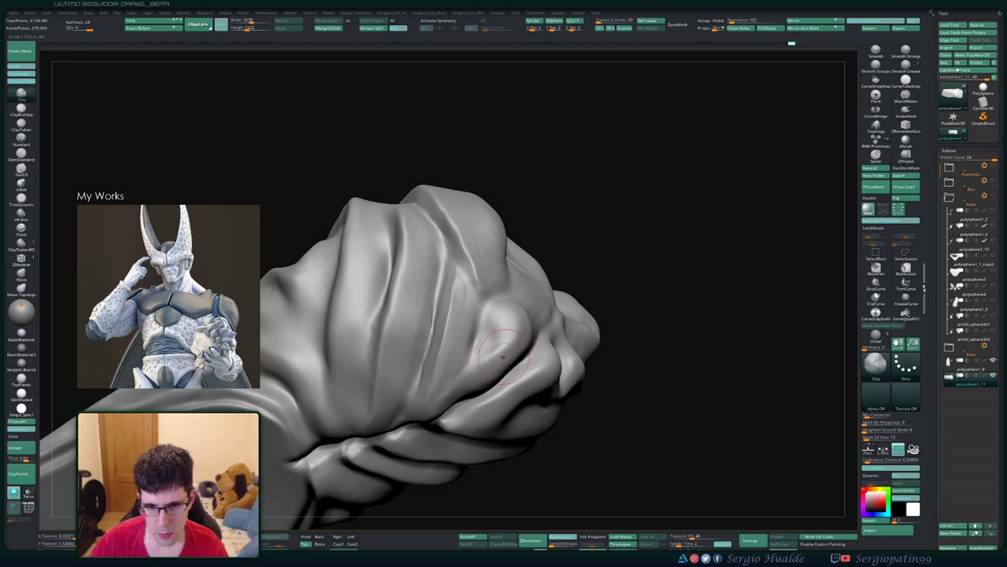
right_click_drag(504, 350, 537, 341)
Step: Swap briefly to TrimDynamic, then return to the Clay build-up brush
key("b")
key("t")
key("d")
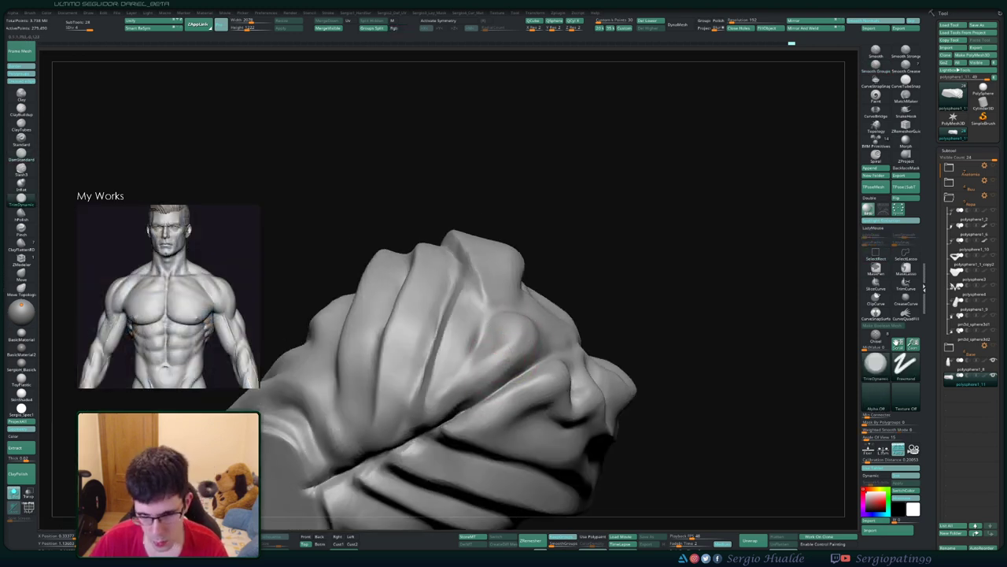
mouse_move(494, 379)
right_mouse_down()
mouse_move(481, 369)
mouse_move(503, 346)
mouse_move(493, 330)
mouse_move(496, 360)
mouse_move(448, 386)
mouse_move(512, 396)
right_mouse_up()
key("b")
key("c")
key("l")
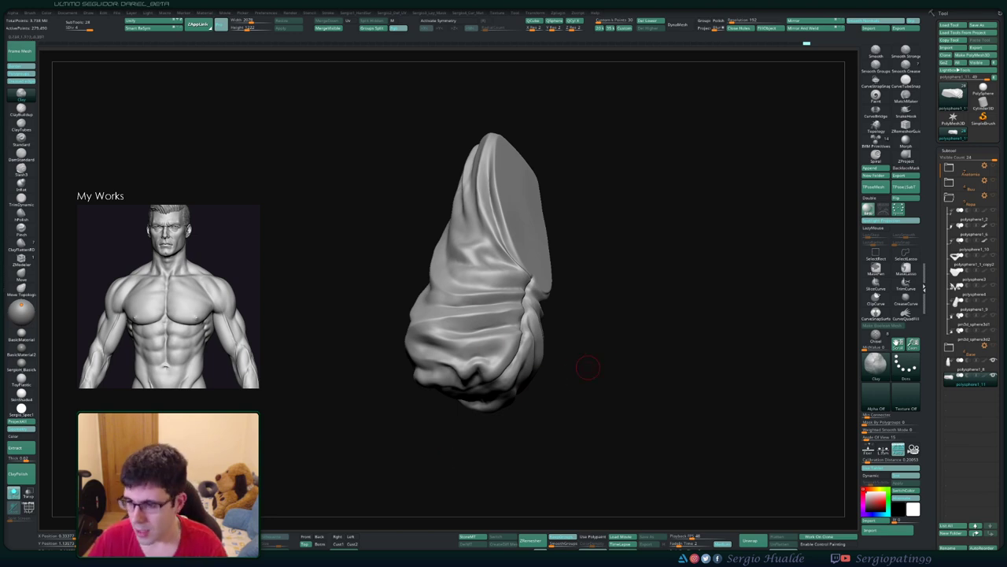
Step: Shift-smooth the central vertical crease from a front view, then zoom in close on the folds
mouse_move(587, 367)
right_mouse_down()
mouse_move(611, 380)
mouse_move(540, 326)
mouse_move(551, 331)
mouse_move(512, 342)
right_mouse_up()
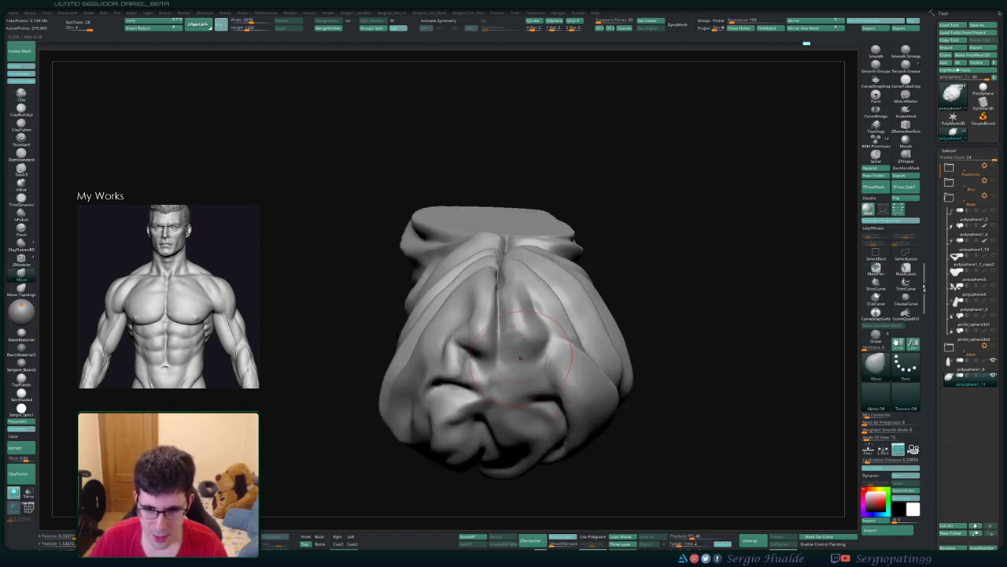
mouse_move(512, 342)
left_mouse_down("shift")
mouse_move(501, 319)
mouse_move(535, 299)
left_mouse_up("shift")
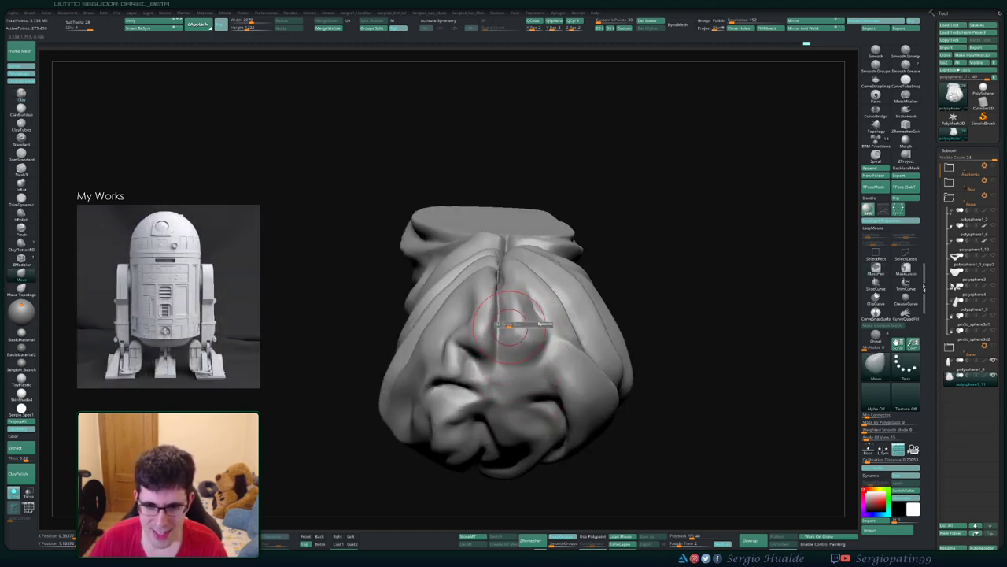
mouse_move(535, 299)
right_mouse_down()
mouse_move(532, 172)
mouse_move(459, 320)
right_mouse_up()
mouse_move(508, 363)
right_mouse_down()
mouse_move(515, 385)
mouse_move(499, 412)
mouse_move(491, 281)
right_mouse_up()
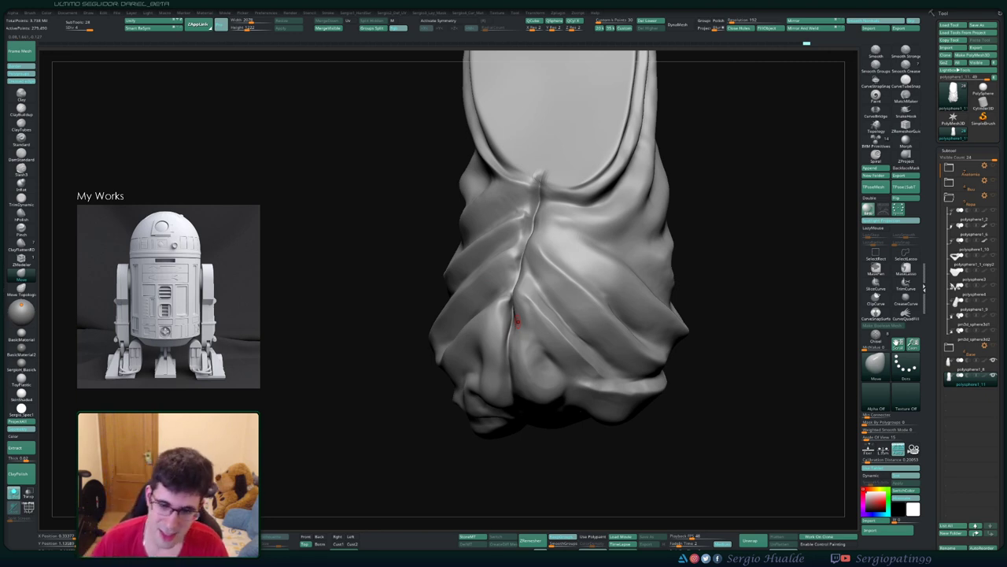
mouse_move(531, 346)
right_mouse_down("alt")
mouse_move(519, 327)
mouse_move(528, 350)
right_mouse_up("alt")
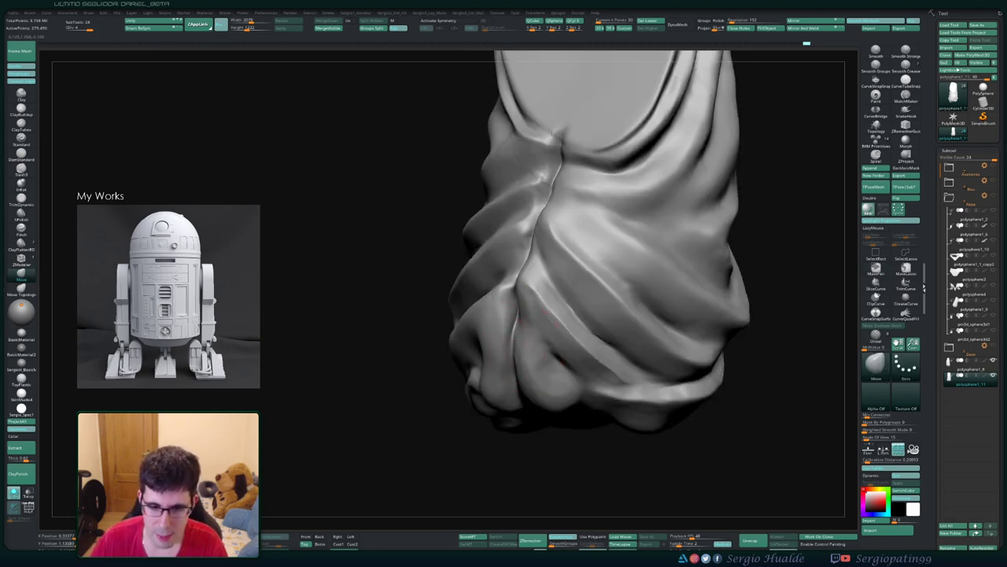
mouse_move(543, 316)
right_mouse_down()
mouse_move(497, 305)
mouse_move(518, 312)
right_mouse_up()
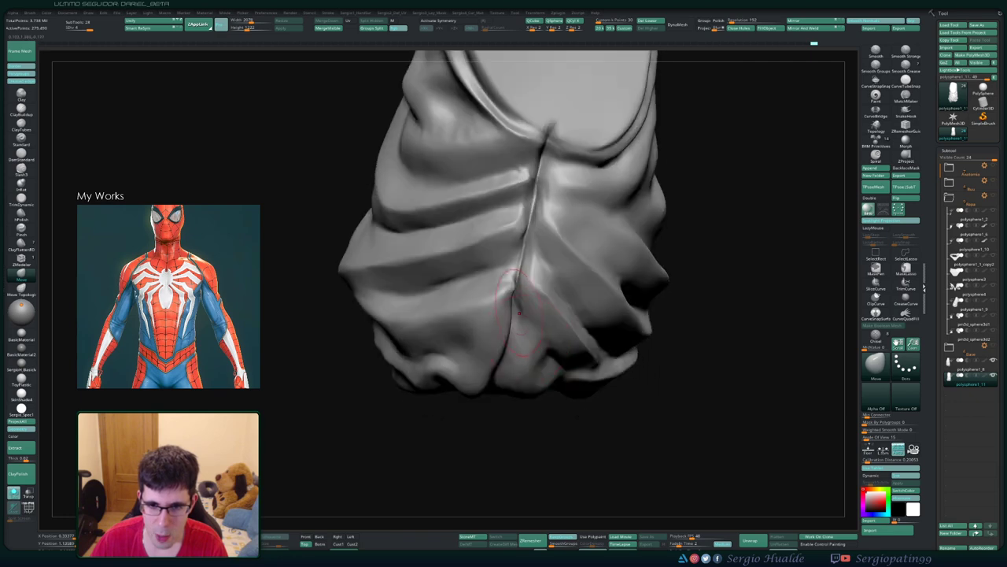
right_click_drag(513, 276, 512, 281)
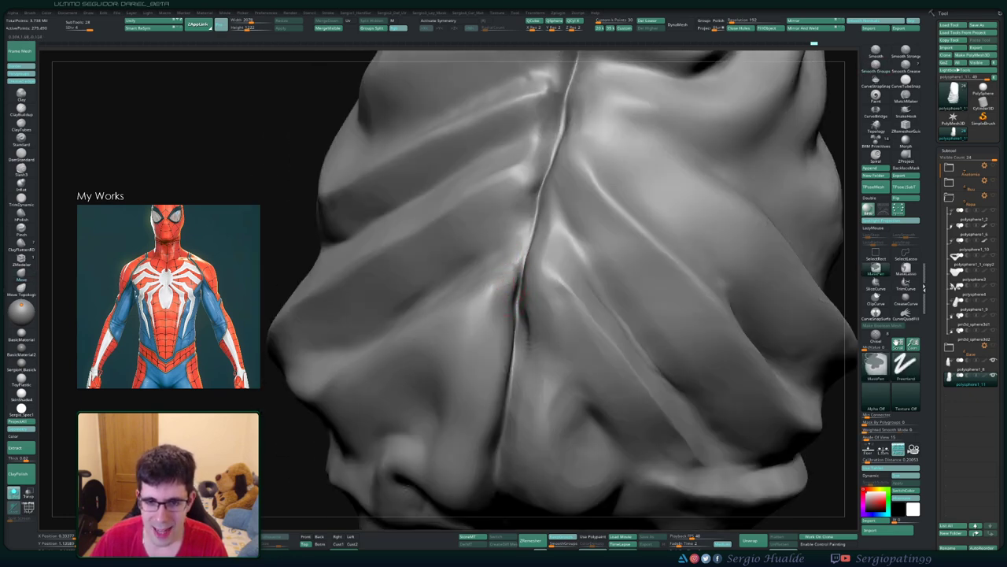
Step: Carve the central crease deeper with DamStandard and Ctrl-lasso mask along it
left_click_drag(521, 240, 515, 417)
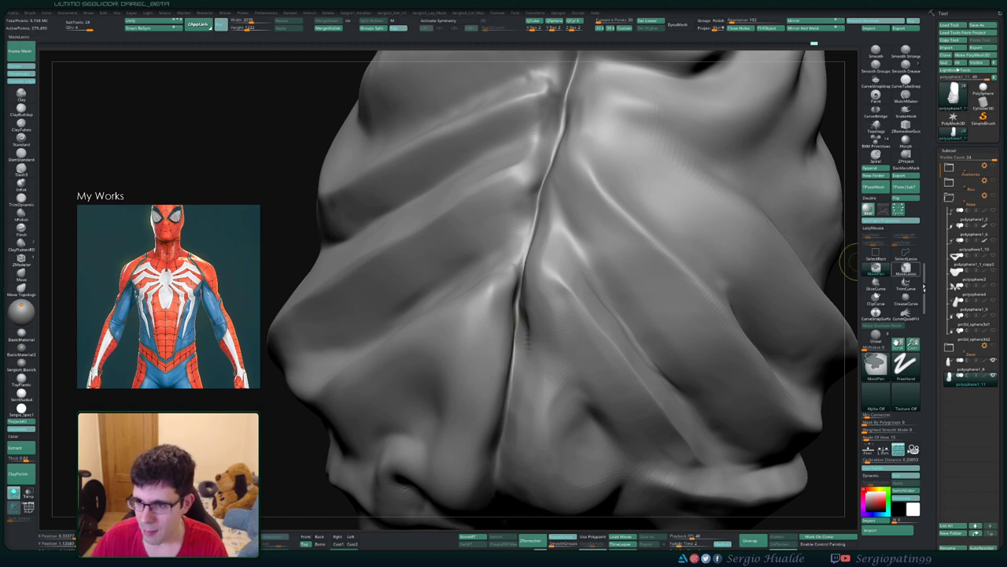
key("ctrl")
left_click_drag(549, 199, 526, 240, "ctrl")
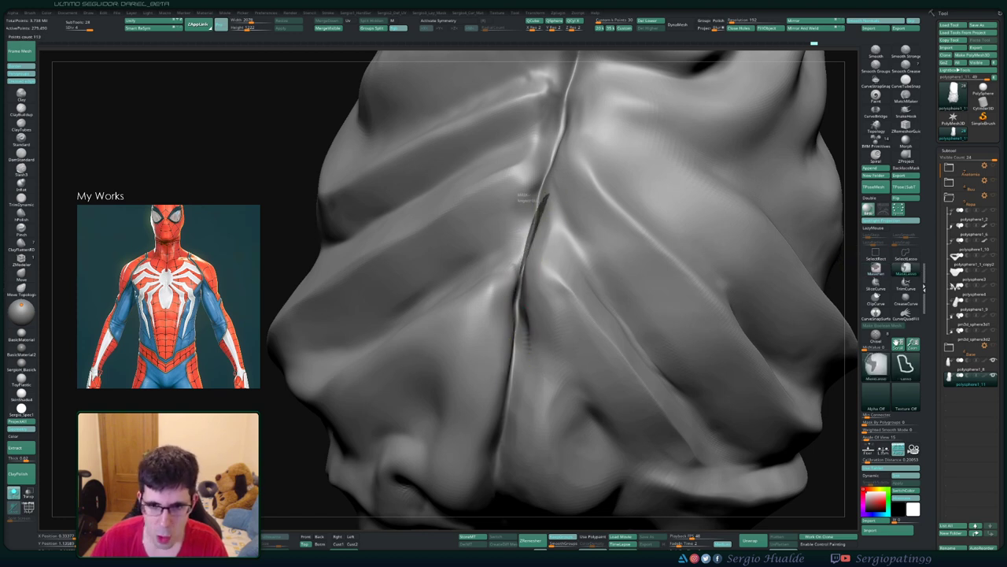
left_click_drag(515, 335, 547, 201, "ctrl")
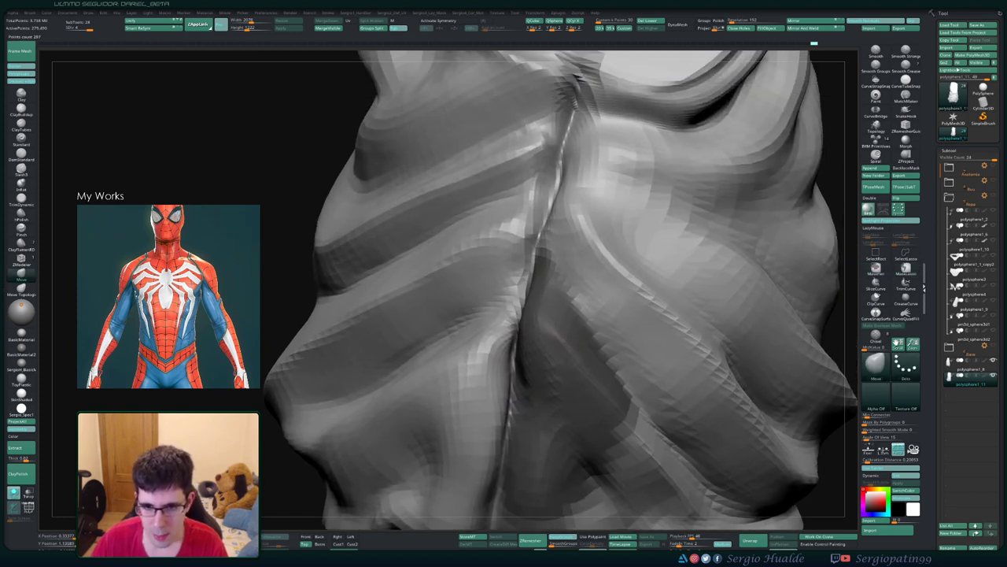
right_click_drag(516, 353, 512, 359)
Step: Switch to the Clay brush (BCL) and reframe the folds so the crease stands upright
key("b")
key("c")
key("l")
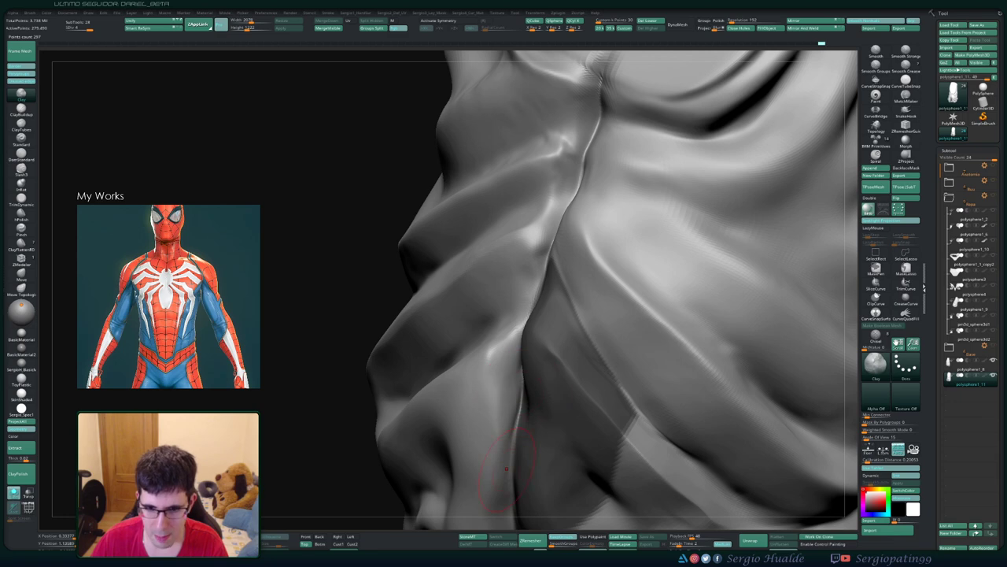
right_click_drag(509, 431, 514, 350)
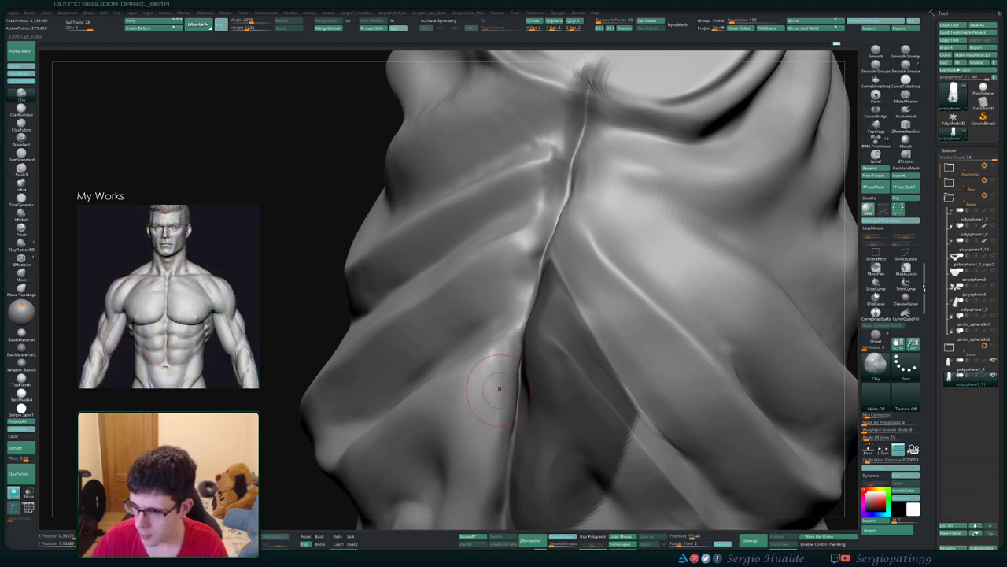
right_click_drag(499, 389, 487, 270)
mouse_move(517, 314)
right_mouse_down()
mouse_move(517, 331)
mouse_move(521, 303)
right_mouse_up()
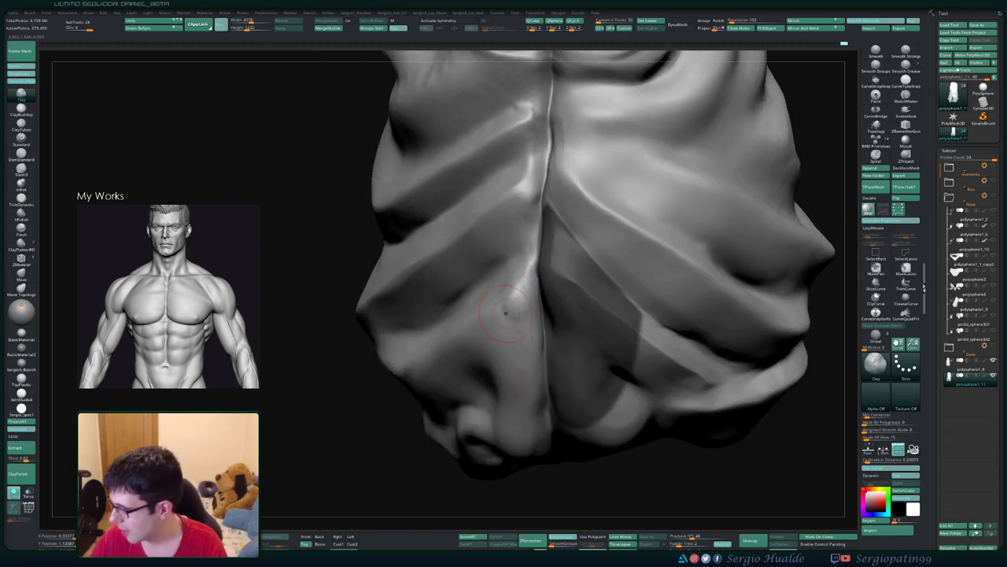
mouse_move(522, 292)
right_mouse_down()
mouse_move(543, 340)
mouse_move(529, 314)
right_mouse_up()
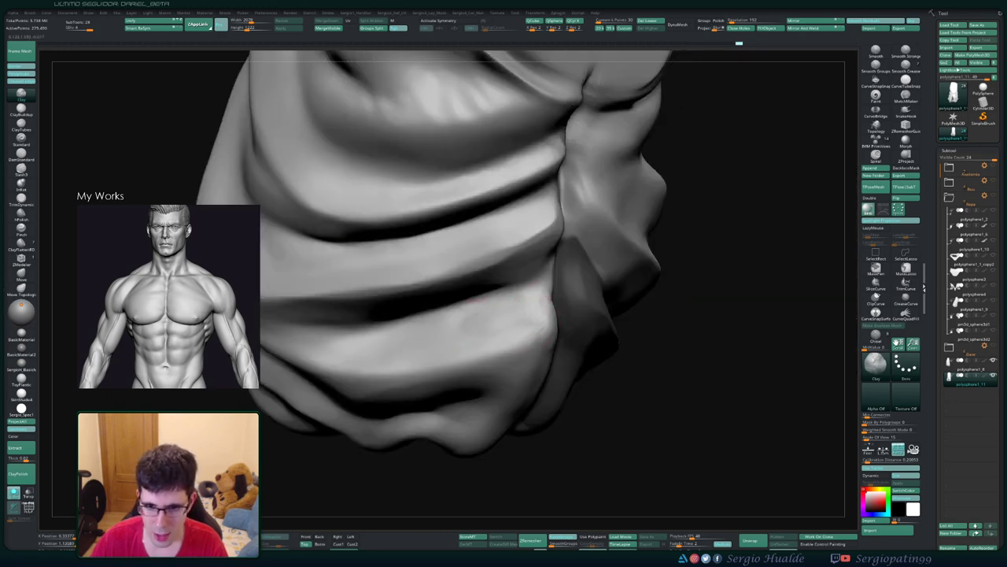
right_click_drag(480, 296, 543, 299)
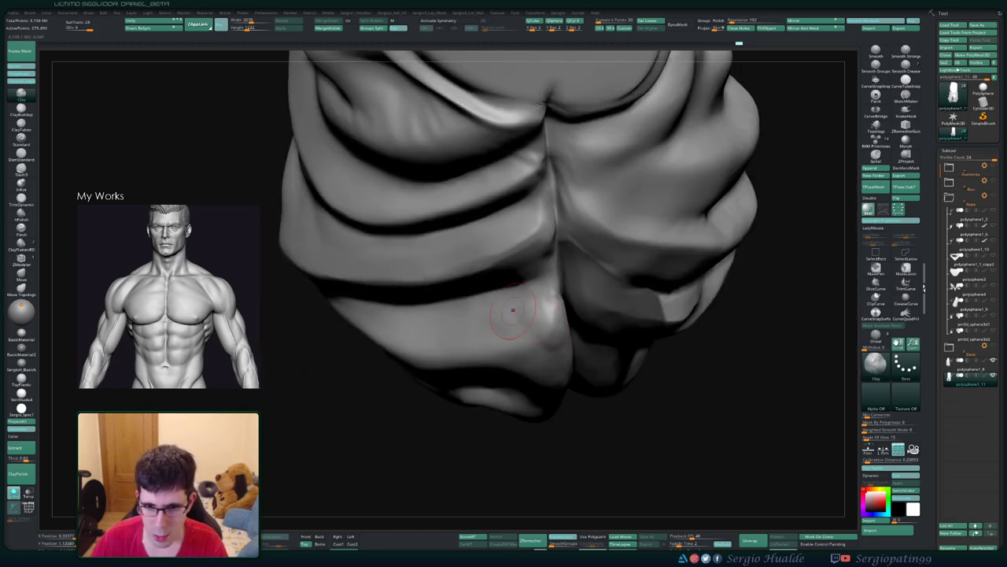
Step: Flatten a small spot on the lower fold with TrimDynamic, then switch to the Move brush
key("b")
key("t")
key("d")
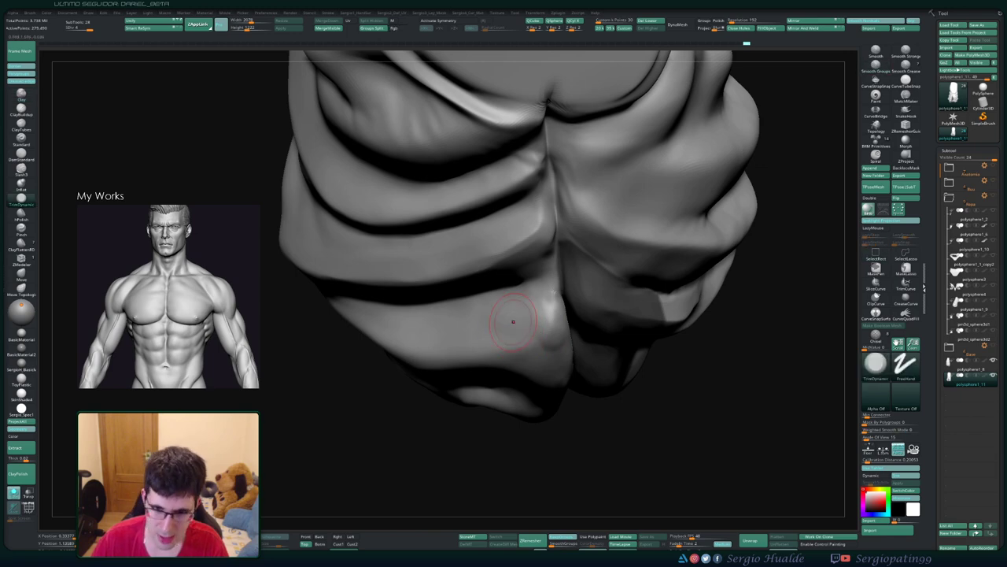
right_click_drag(480, 331, 530, 328)
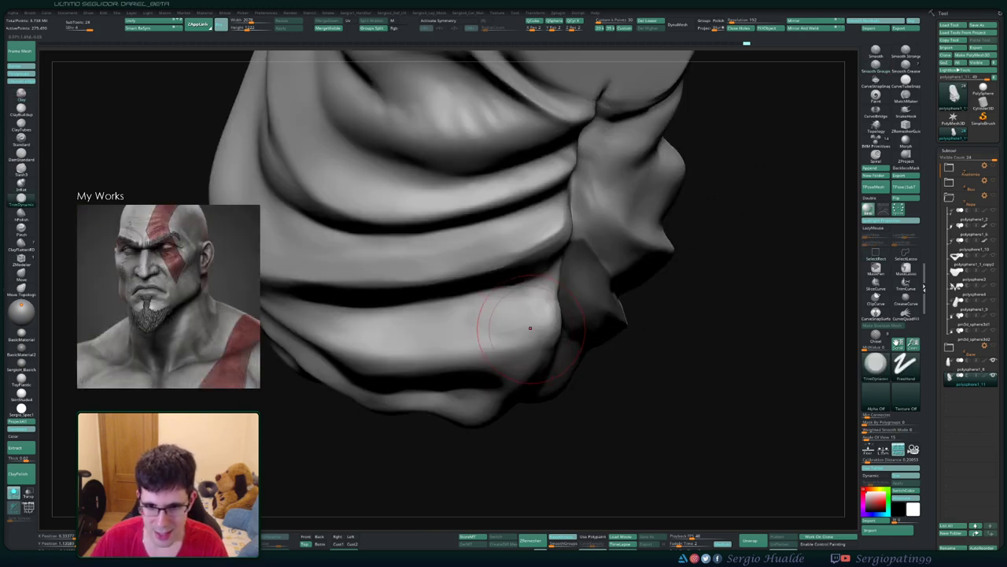
left_click_drag(522, 322, 551, 327)
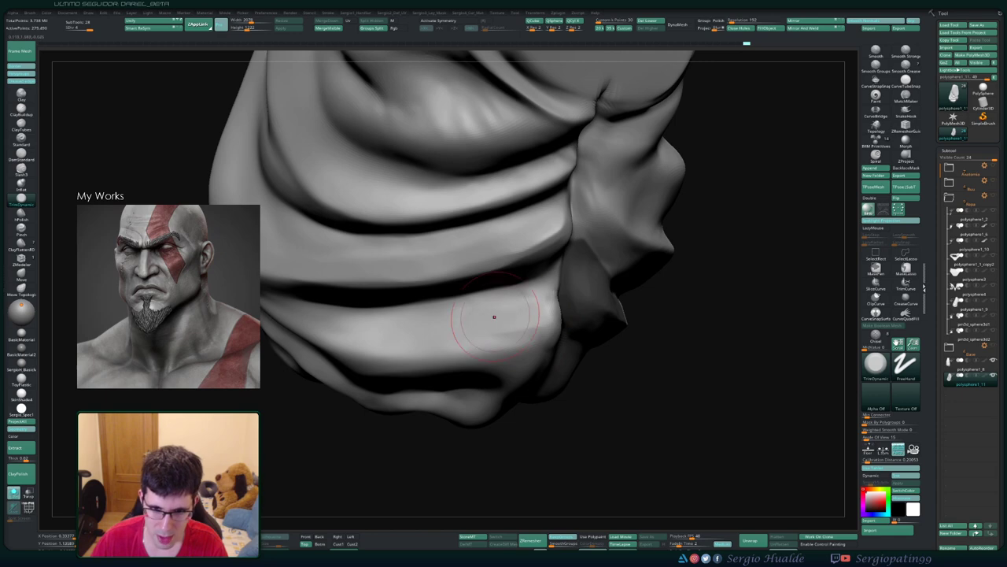
mouse_move(583, 286)
right_mouse_down()
mouse_move(480, 348)
mouse_move(509, 353)
mouse_move(521, 322)
mouse_move(486, 354)
mouse_move(496, 358)
mouse_move(392, 391)
right_mouse_up()
right_click_drag(444, 358, 361, 377)
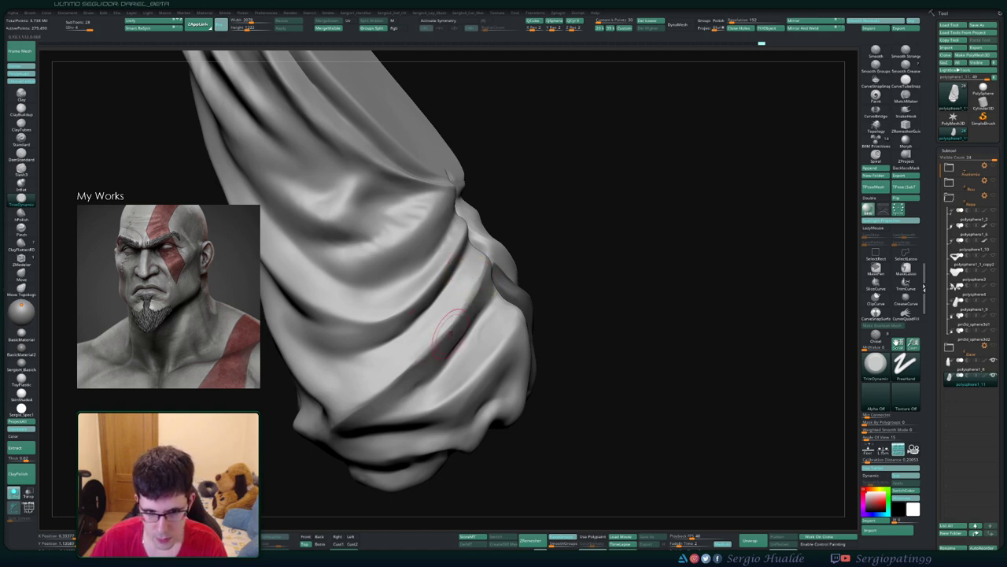
mouse_move(451, 333)
right_mouse_down()
mouse_move(464, 346)
mouse_move(496, 340)
right_mouse_up()
key("b")
key("m")
key("v")
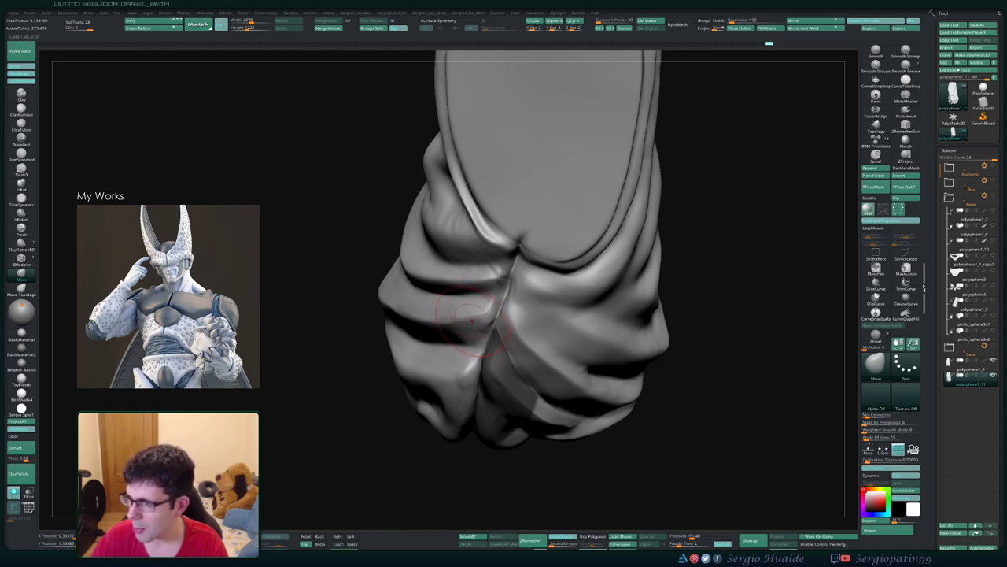
Step: Mask a region along the blade-like fold, framing the mesh with F
right_click_drag(487, 306, 526, 229)
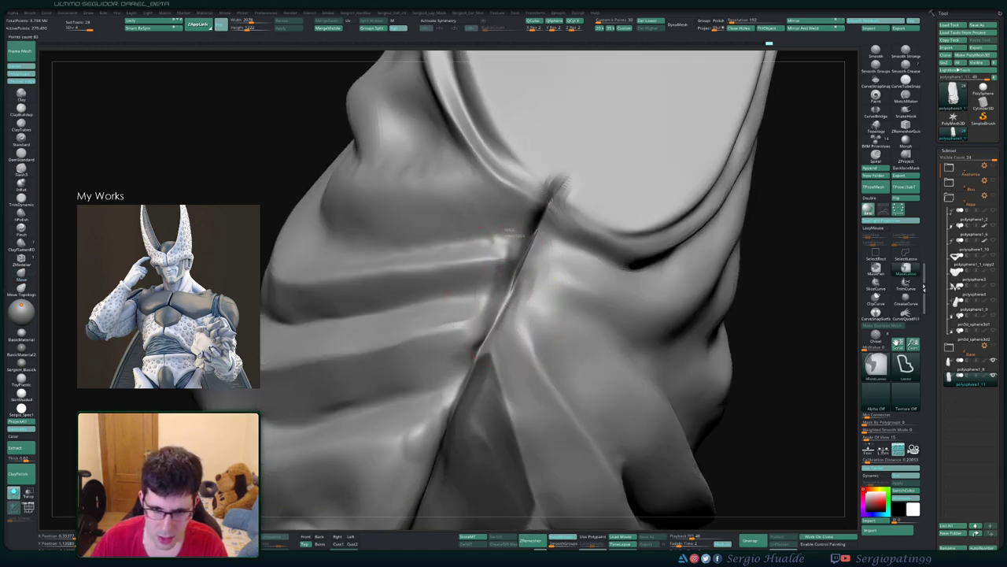
left_click_drag(508, 230, 517, 383, "ctrl")
key("f")
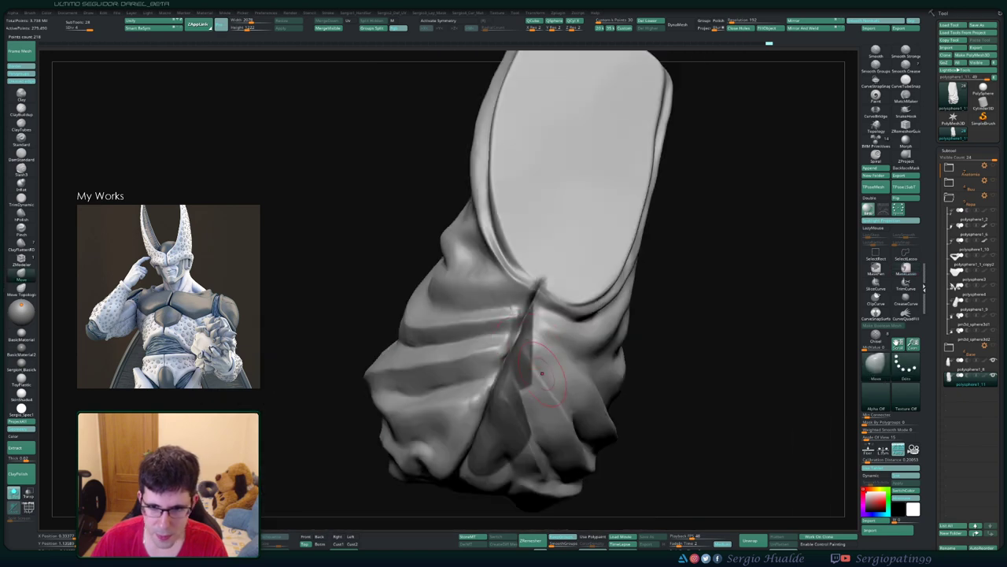
right_click_drag(541, 373, 557, 234)
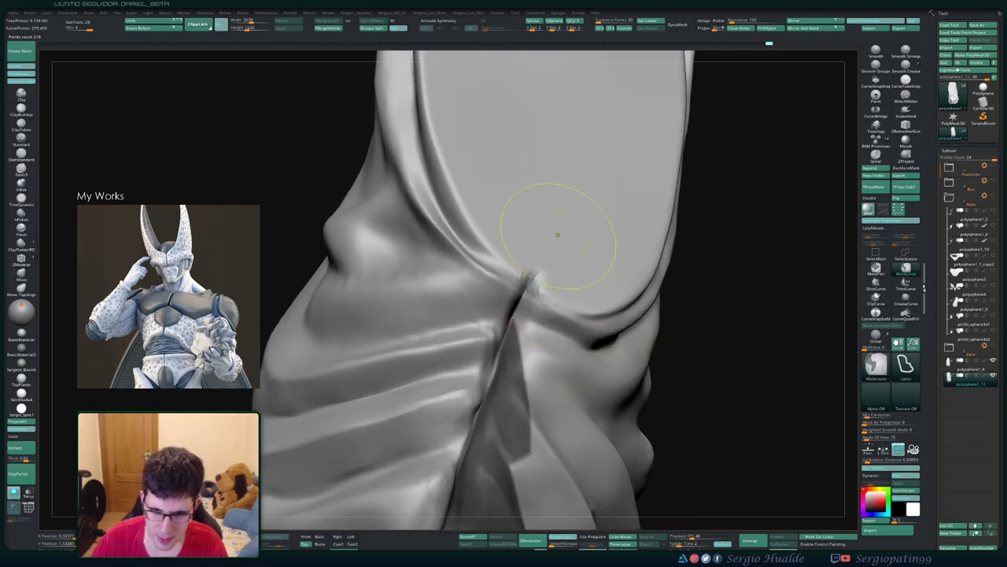
left_click_drag(519, 233, 550, 315, "ctrl")
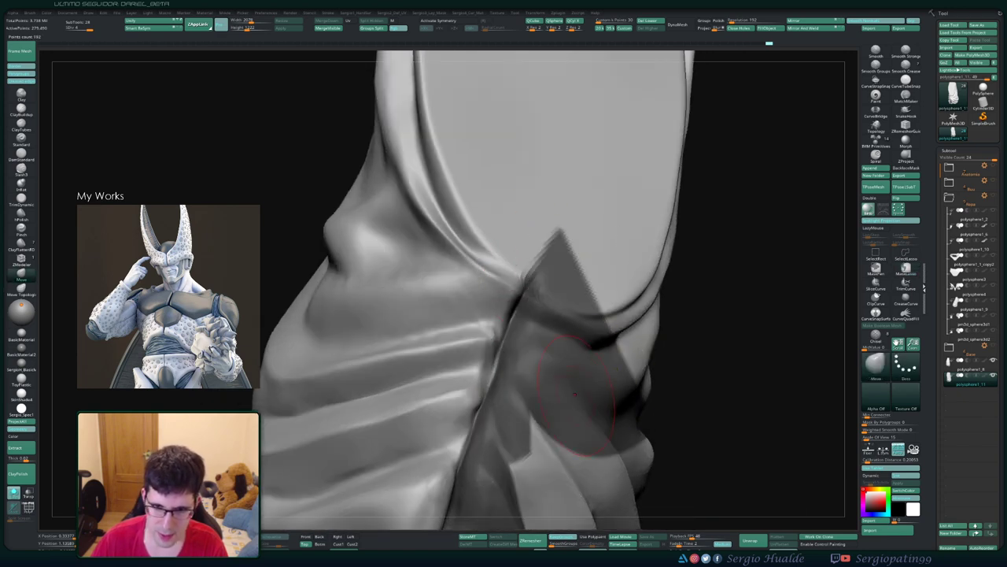
right_click_drag(551, 315, 578, 191)
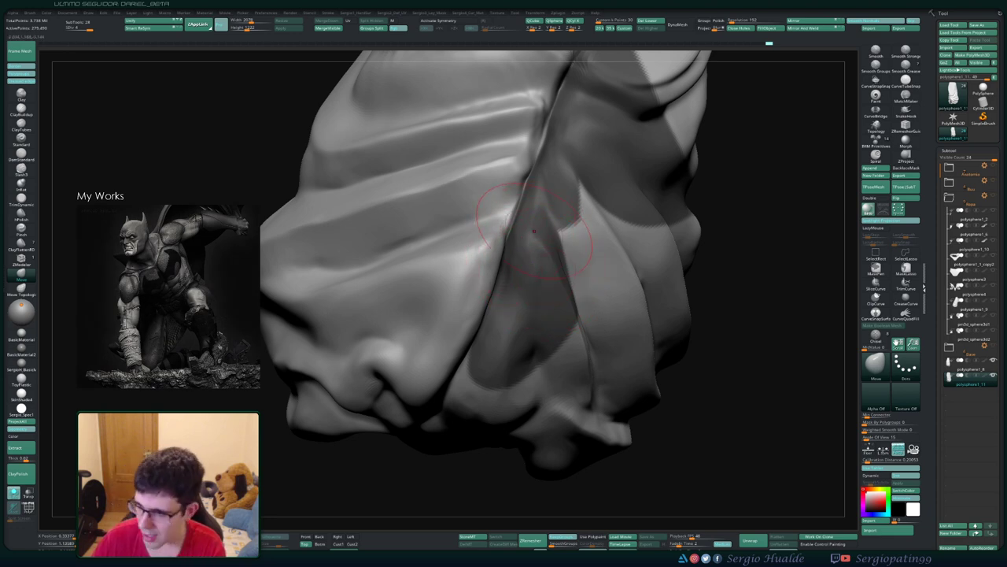
mouse_move(504, 267)
right_mouse_down()
mouse_move(521, 348)
mouse_move(504, 292)
mouse_move(551, 260)
right_mouse_up()
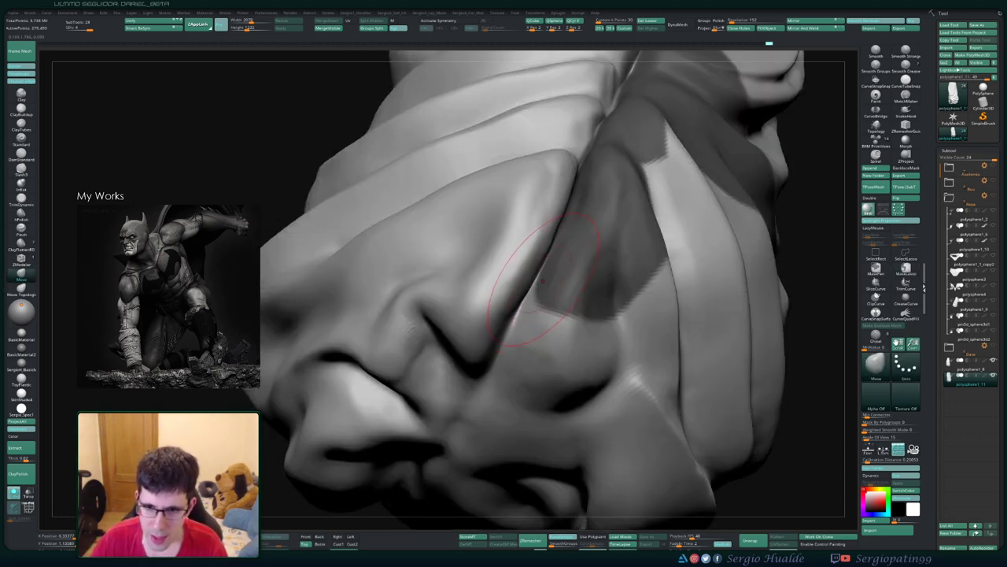
Step: Lasso-select and isolate the flat top cap, then invert visibility to hide it
right_click(520, 315)
key("ctrl")
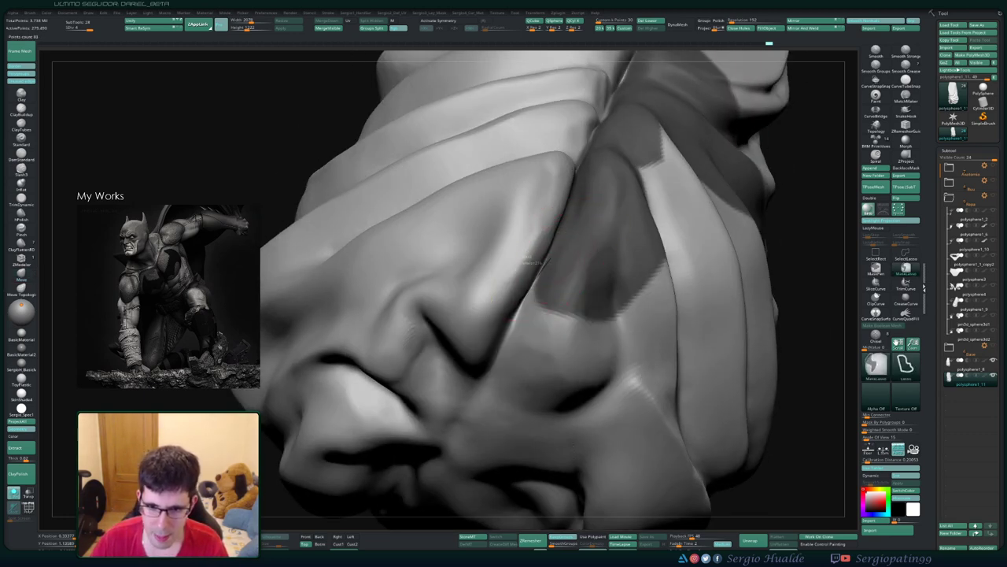
left_click_drag(536, 275, 551, 220, "ctrl")
mouse_move(589, 331)
right_mouse_down()
mouse_move(577, 318)
mouse_move(543, 346)
right_mouse_up()
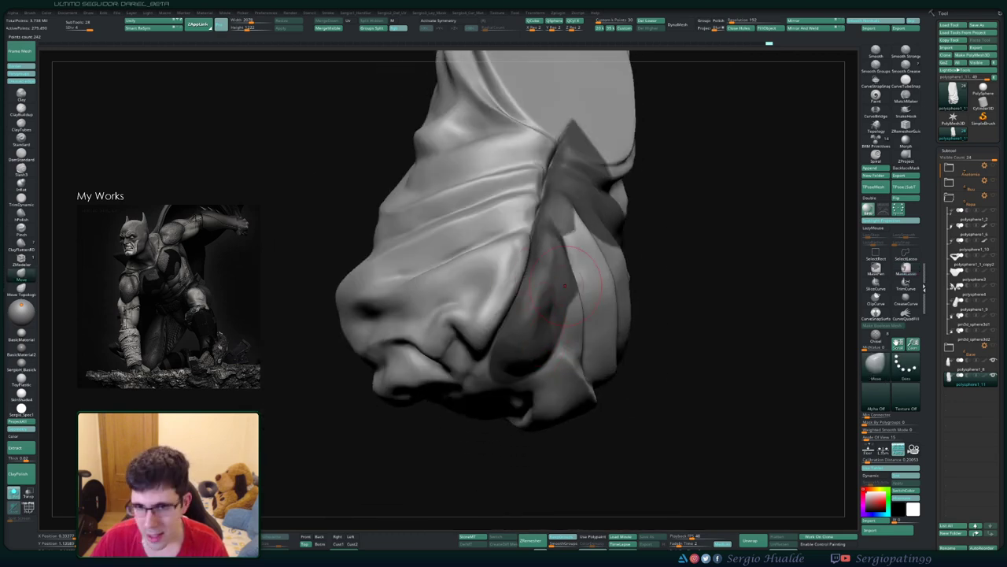
left_click_drag(669, 236, 515, 386, "ctrl")
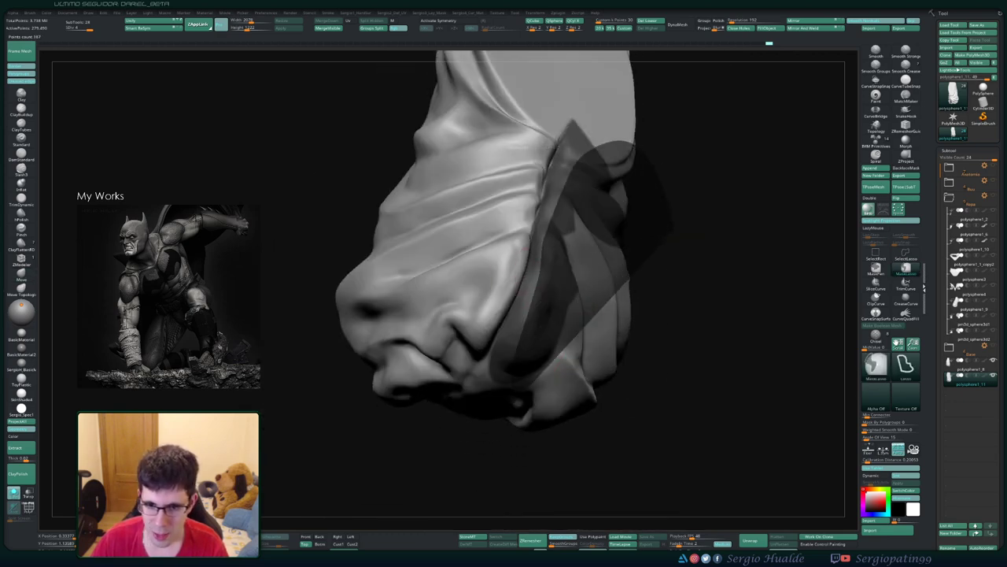
right_click_drag(515, 385, 568, 180)
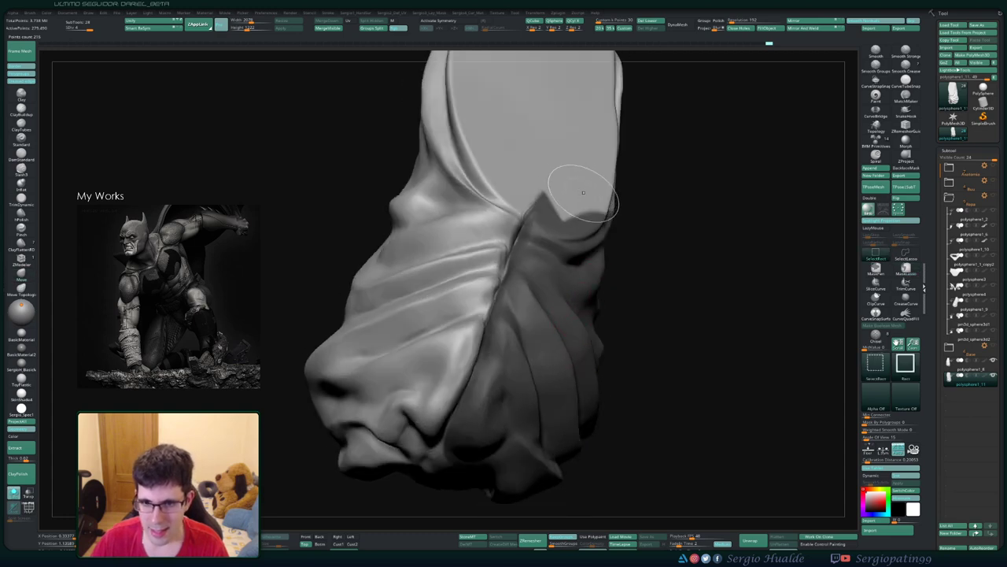
left_click_drag(596, 213, 653, 236, "ctrl+alt+shift")
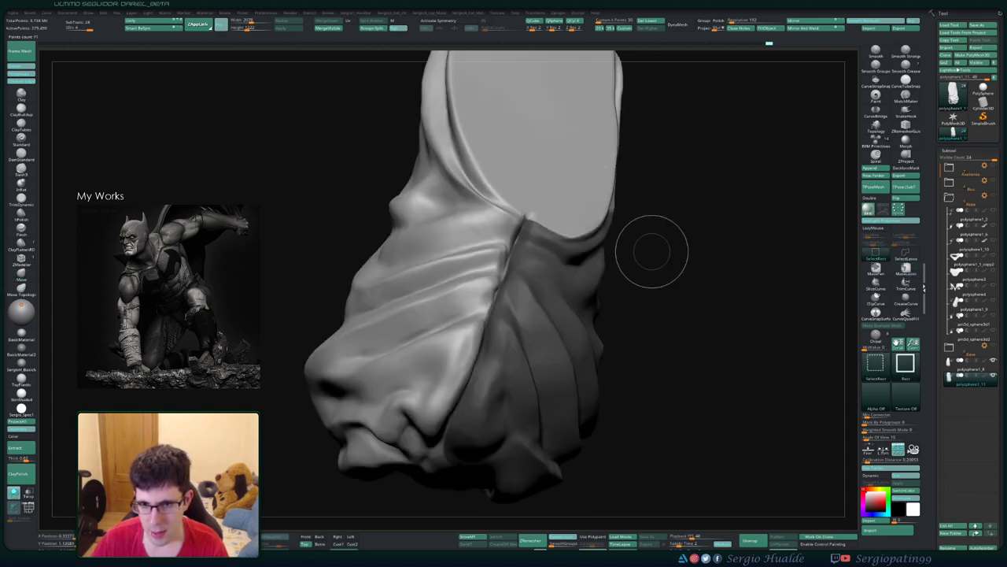
left_click_drag(692, 263, 685, 247)
left_click(685, 247, "ctrl+shift")
left_click(691, 302, "ctrl+shift")
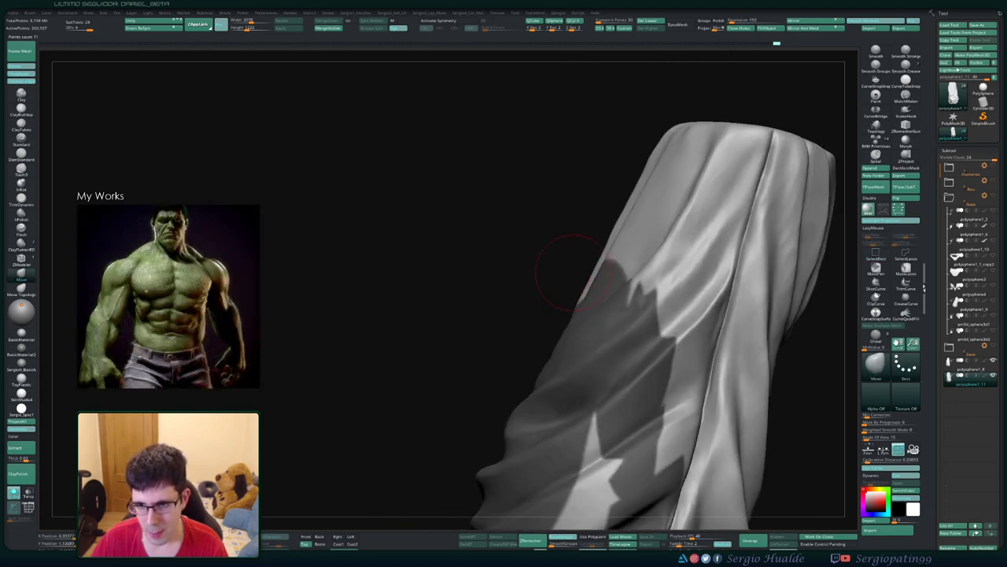
Step: Ctrl-lasso mask the cloth's left side up along the central fold
mouse_move(573, 272)
left_mouse_down()
mouse_move(510, 307)
mouse_move(494, 361)
mouse_move(444, 425)
left_mouse_up()
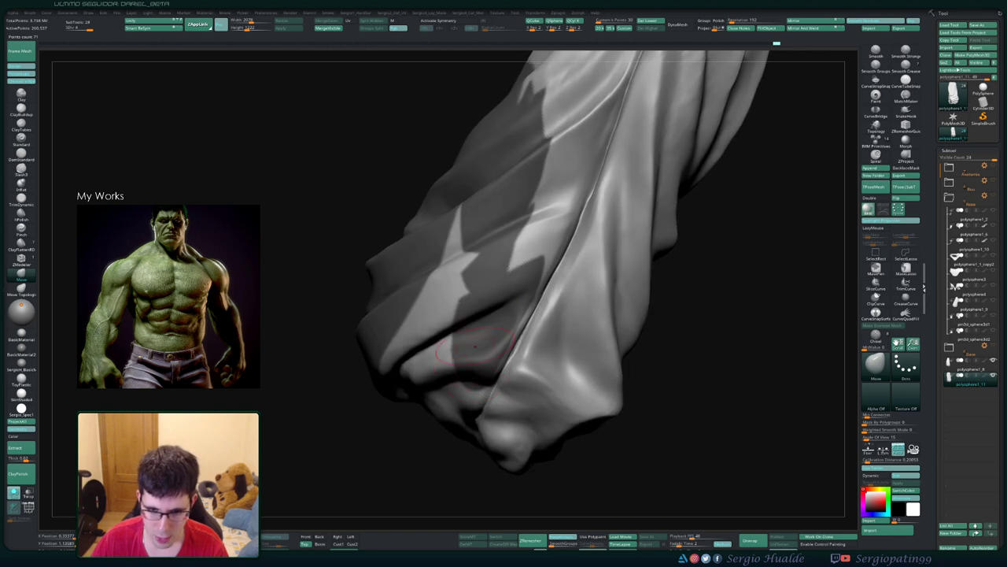
key("ctrl")
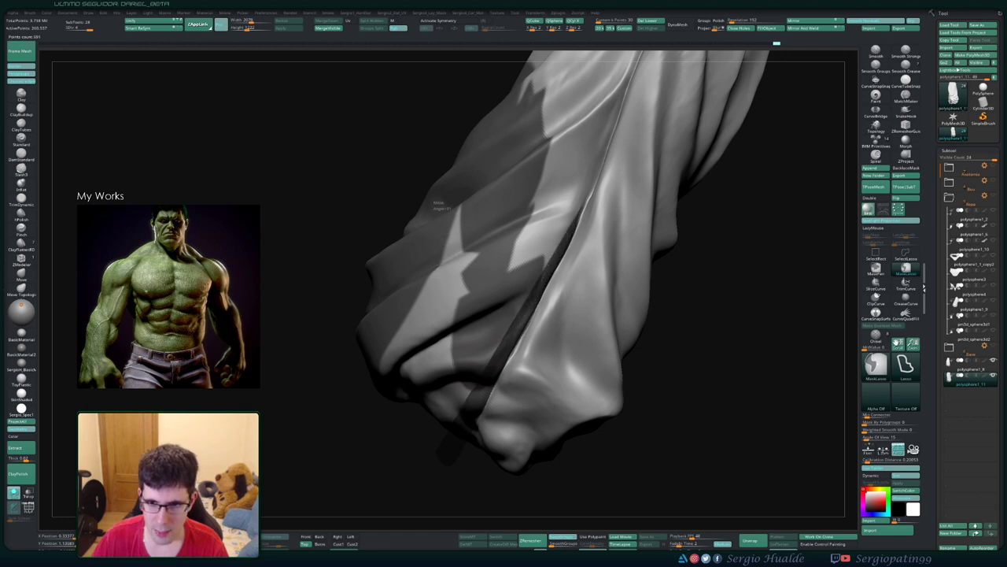
mouse_move(438, 123)
left_mouse_down("ctrl")
mouse_move(338, 394)
mouse_move(506, 312)
mouse_move(495, 346)
left_mouse_up("ctrl")
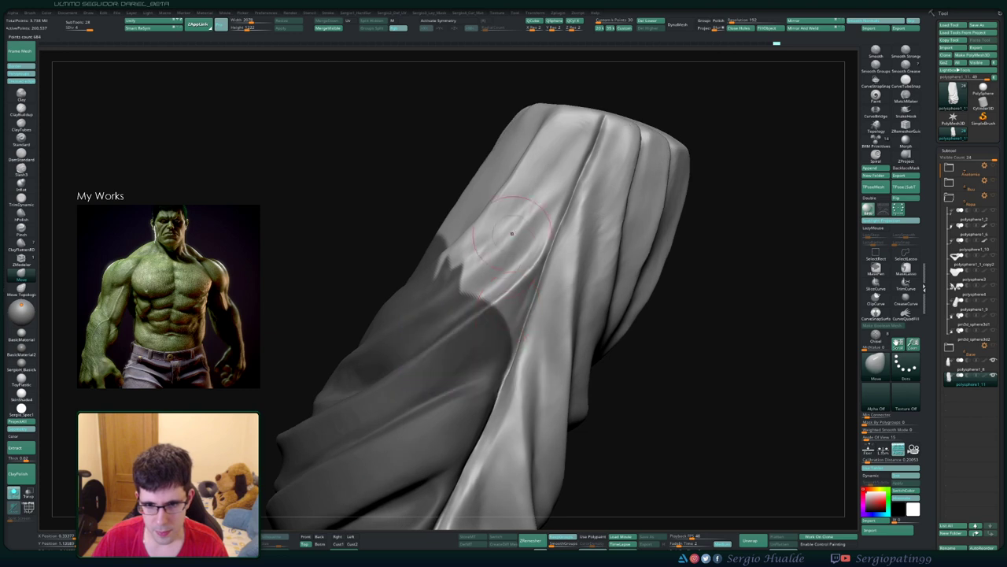
left_click_drag(494, 301, 492, 252, "ctrl")
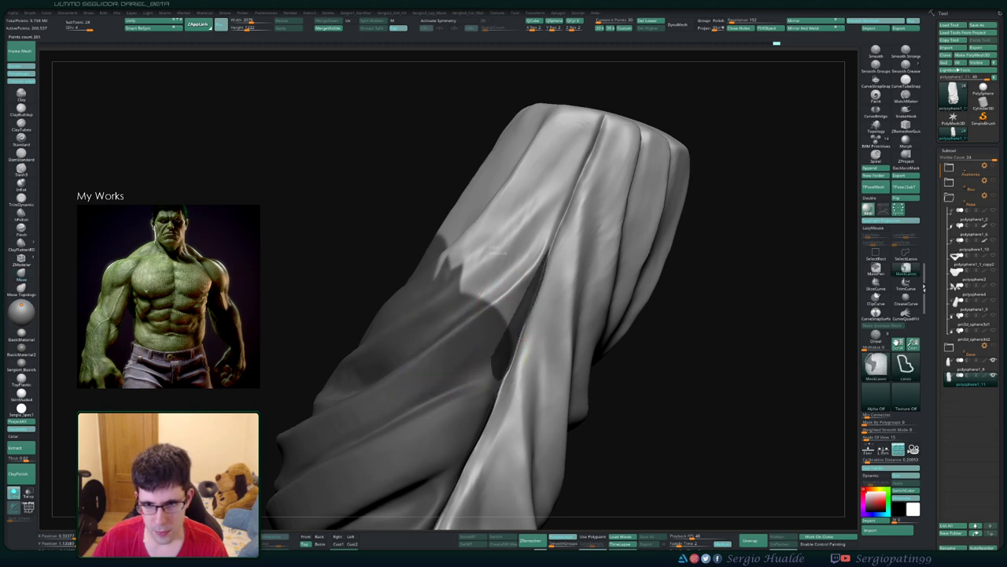
left_click_drag(491, 108, 425, 354, "ctrl")
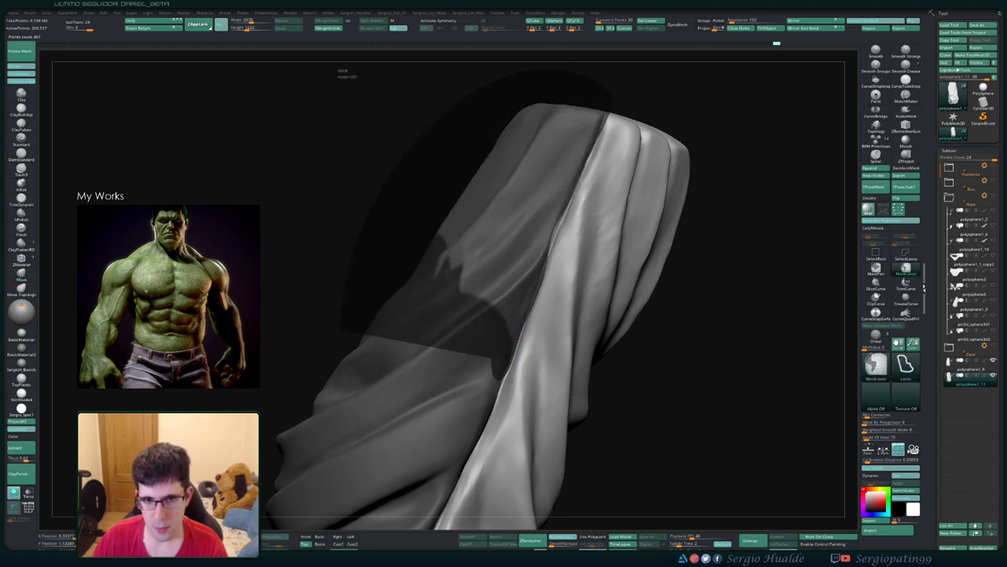
Step: Inspect the mask from other angles and tidy it at the cloth's top edge
left_click_drag(708, 236, 581, 267)
key("ctrl")
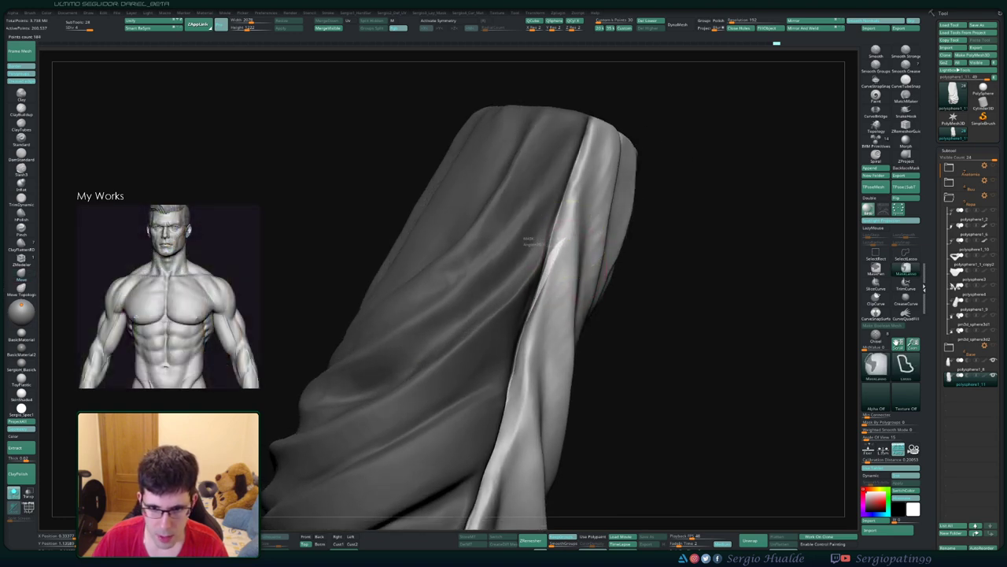
mouse_move(584, 368)
right_mouse_down()
mouse_move(551, 362)
mouse_move(533, 340)
right_mouse_up()
key("ctrl")
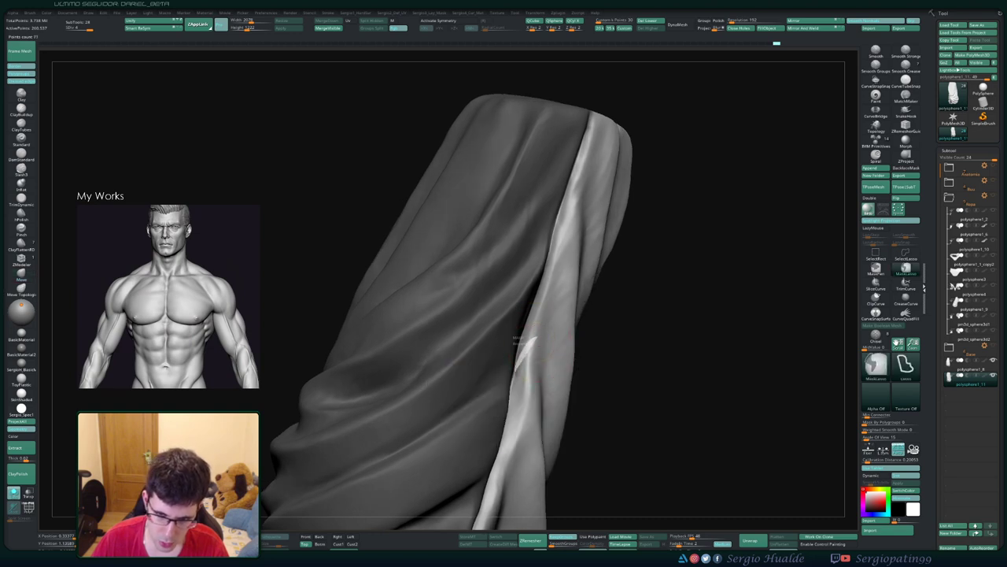
right_click_drag(543, 417, 581, 240, "ctrl")
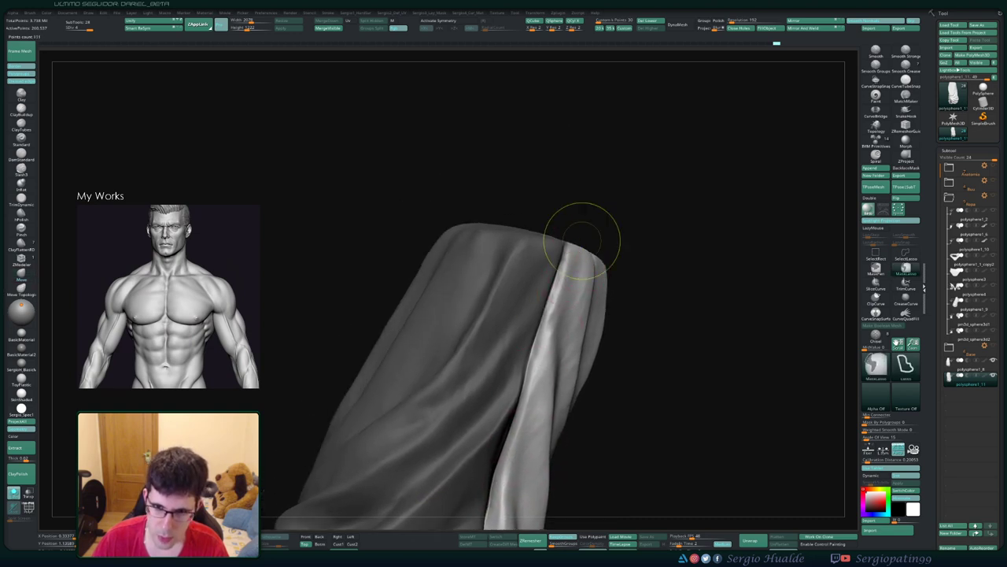
left_click_drag(580, 225, 566, 250, "ctrl")
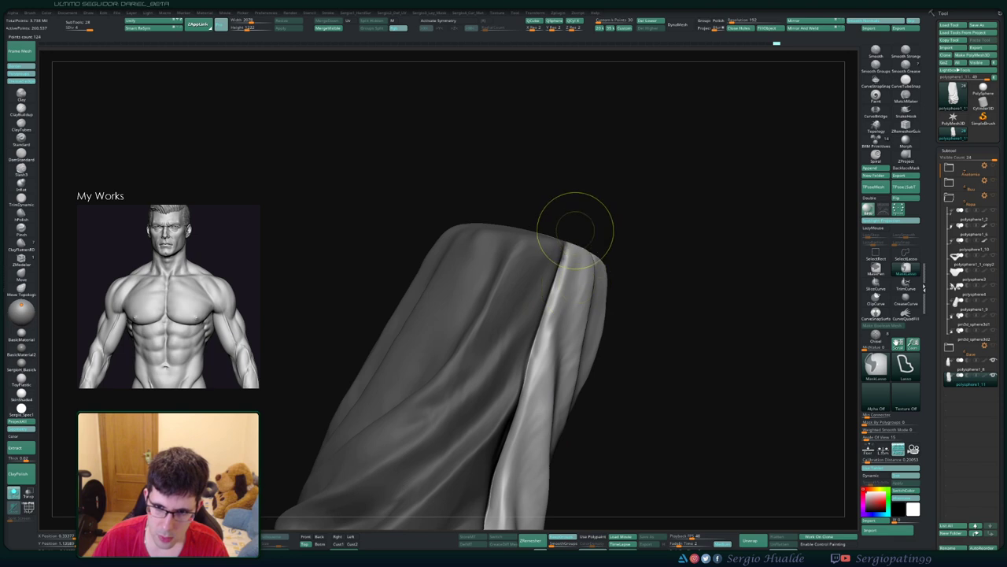
mouse_move(625, 276)
left_mouse_down()
mouse_move(561, 347)
mouse_move(520, 344)
mouse_move(521, 384)
left_mouse_up()
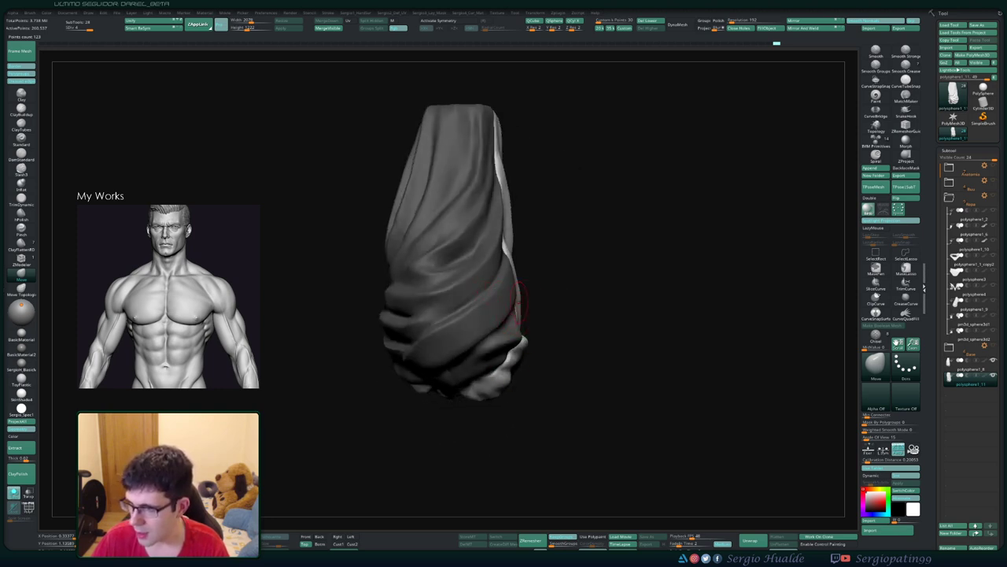
Step: Smooth the fold where the top flap meets the bunched folds, frame the cloth, and pick a new brush
mouse_move(517, 299)
left_mouse_down()
mouse_move(494, 318)
mouse_move(496, 354)
mouse_move(449, 270)
left_mouse_up()
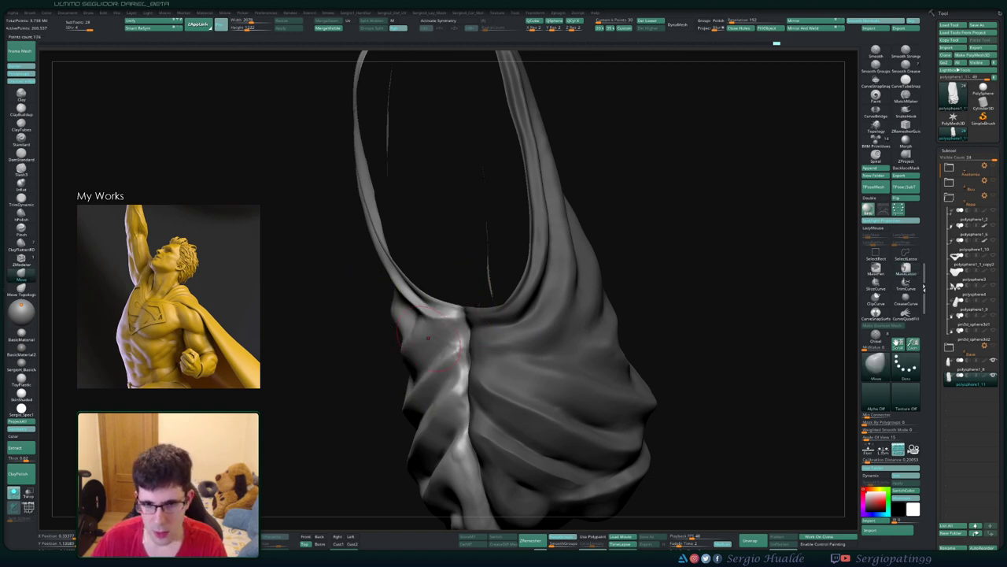
mouse_move(463, 299)
left_mouse_down()
mouse_move(454, 319)
mouse_move(464, 291)
left_mouse_up()
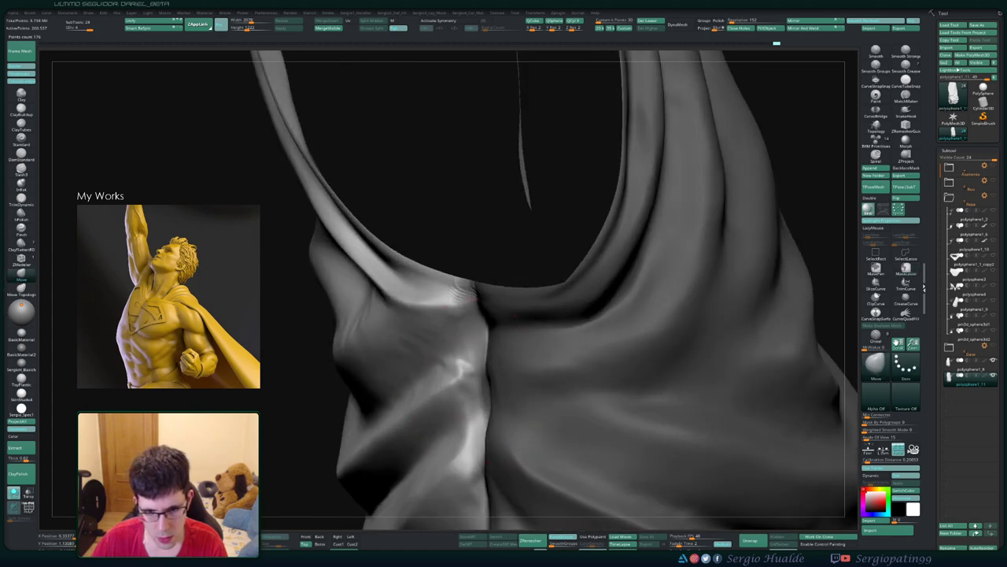
mouse_move(473, 377)
left_mouse_down("shift")
mouse_move(472, 296)
mouse_move(513, 356)
mouse_move(435, 391)
left_mouse_up("shift")
key("f")
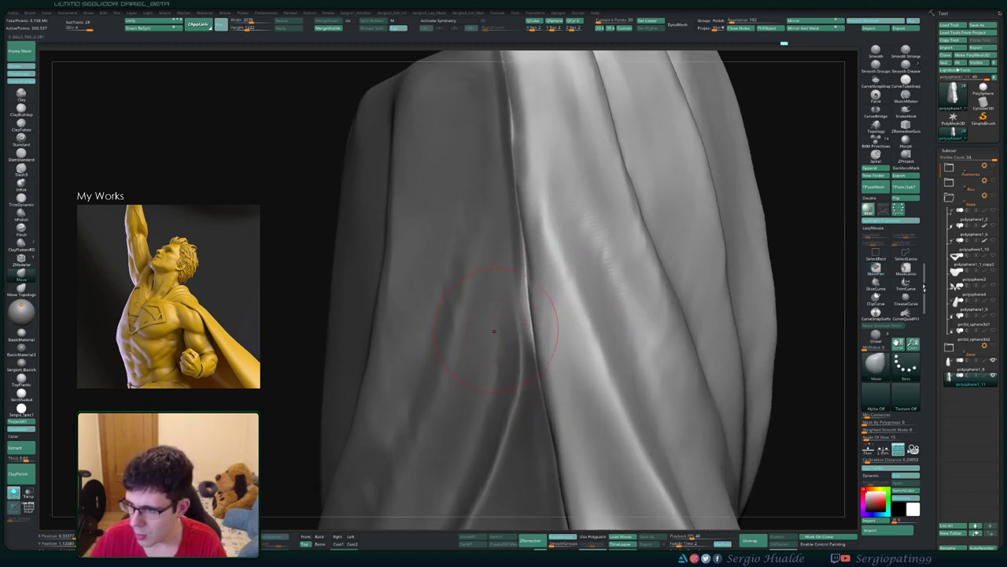
key("b")
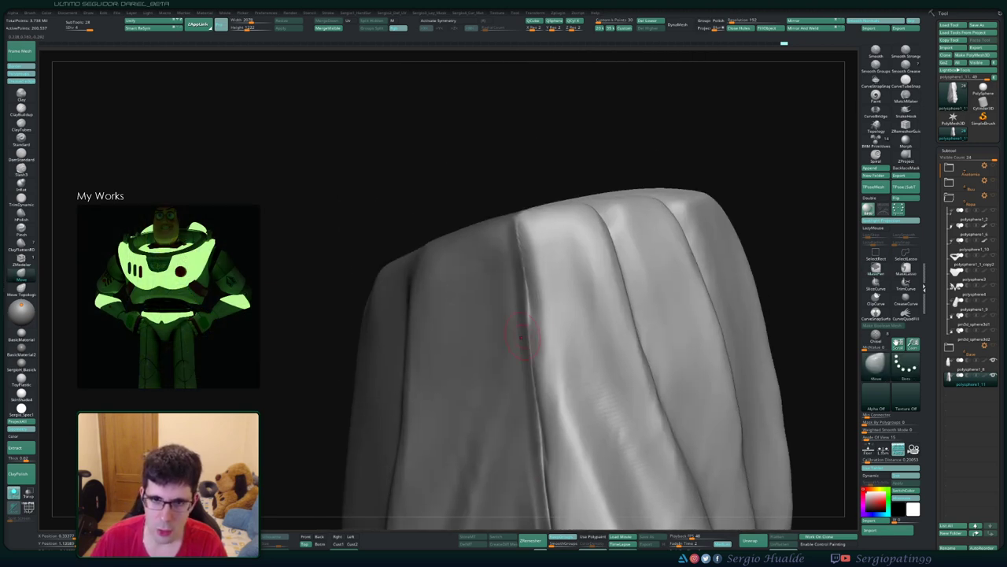
Step: Orbit and zoom around the draped cloth to inspect its crease and sides
left_click_drag(510, 246, 543, 268)
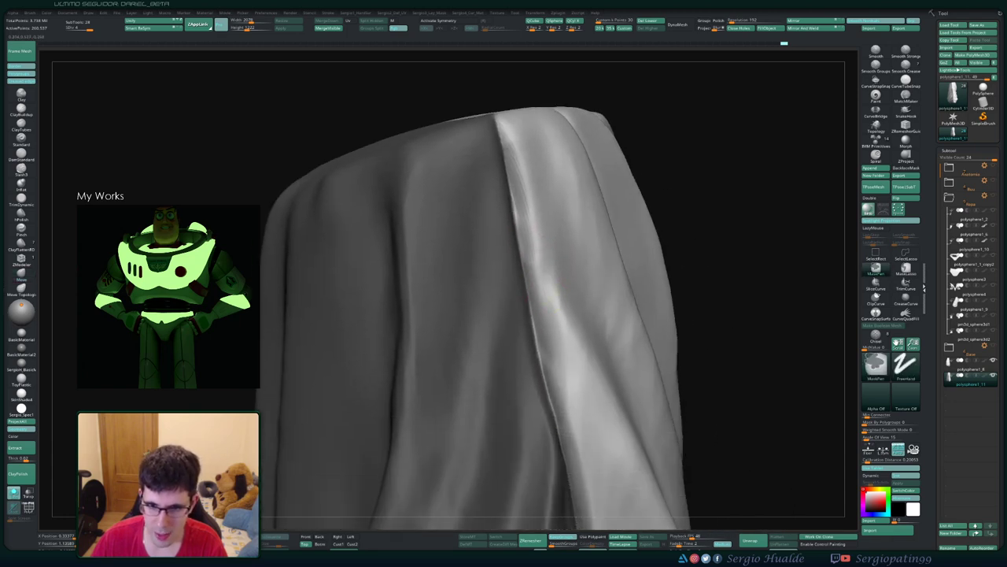
mouse_move(551, 306)
left_mouse_down()
mouse_move(544, 278)
mouse_move(524, 318)
left_mouse_up()
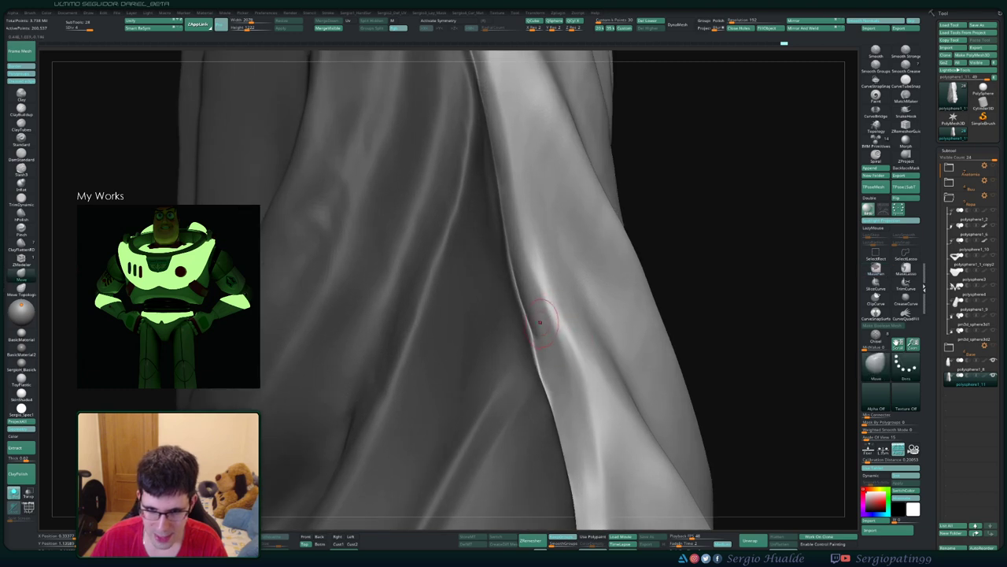
key("shift")
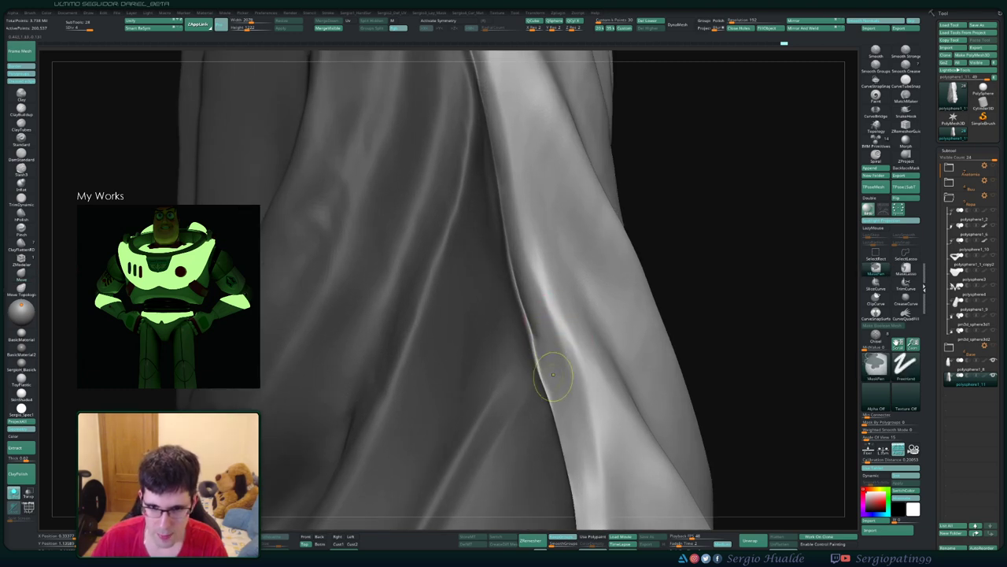
left_click_drag(543, 346, 529, 259)
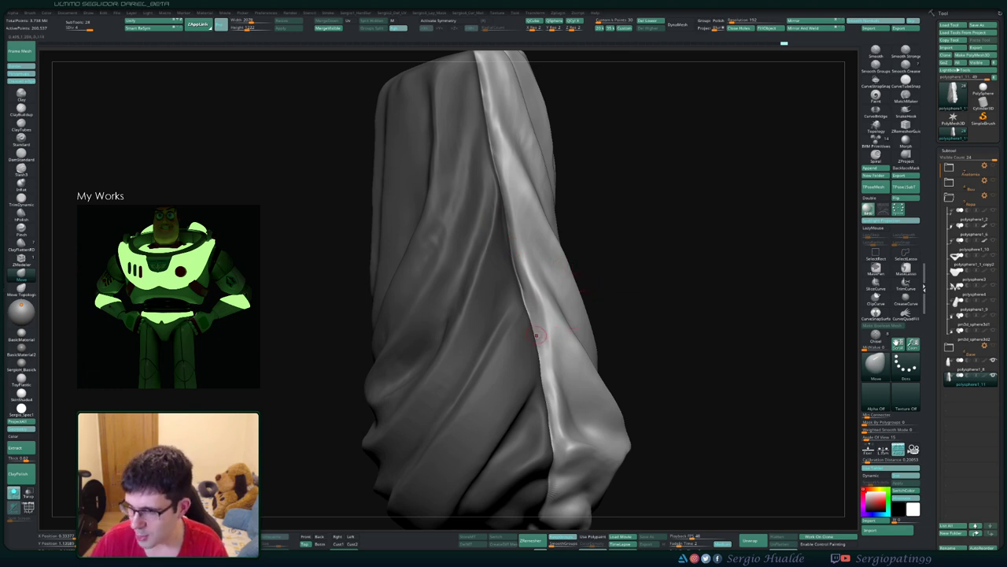
left_click_drag(524, 353, 539, 259)
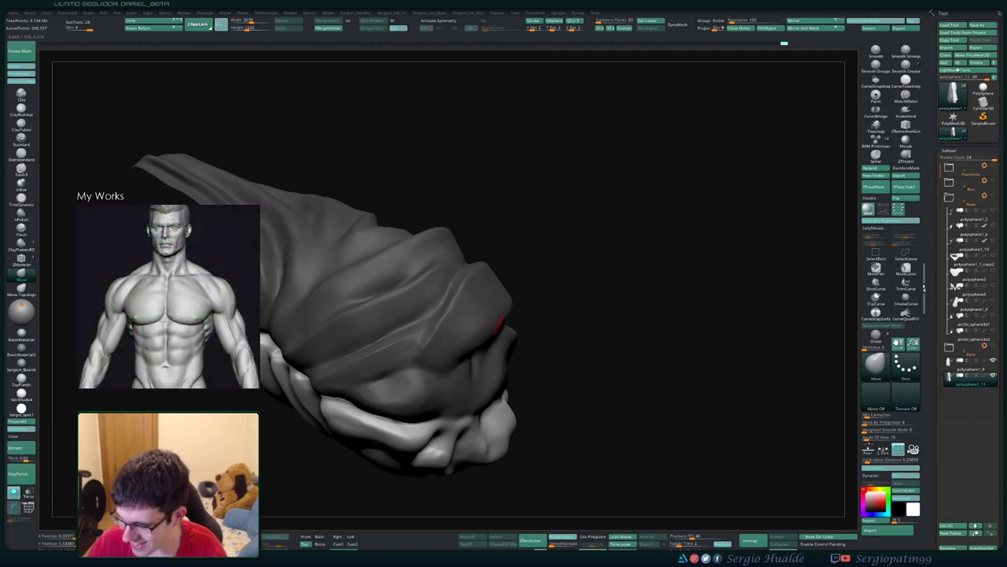
mouse_move(519, 303)
left_mouse_down()
mouse_move(505, 314)
mouse_move(494, 283)
mouse_move(527, 274)
left_mouse_up()
left_click_drag(596, 267, 629, 272)
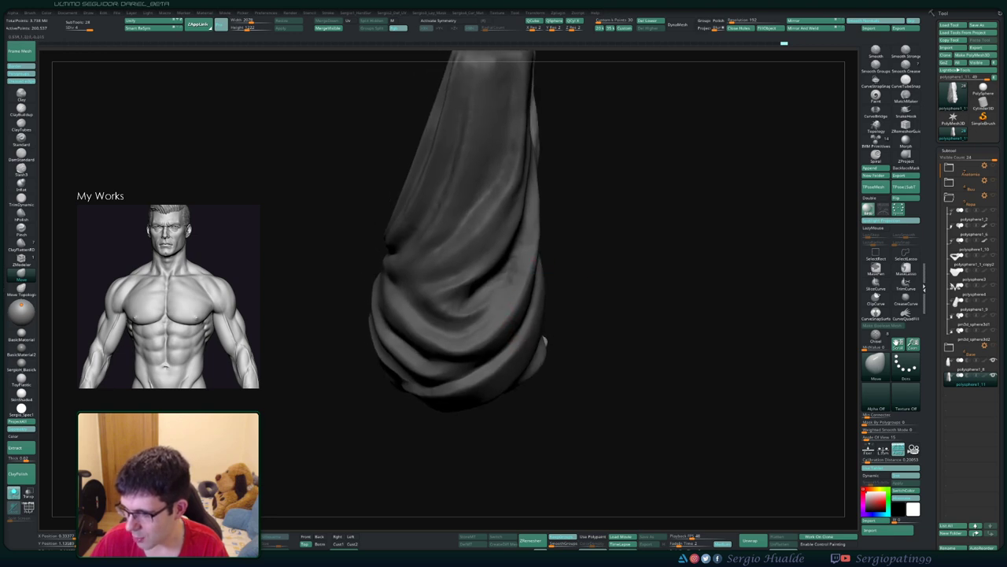
mouse_move(546, 243)
left_mouse_down()
mouse_move(543, 290)
mouse_move(516, 288)
mouse_move(542, 253)
left_mouse_up()
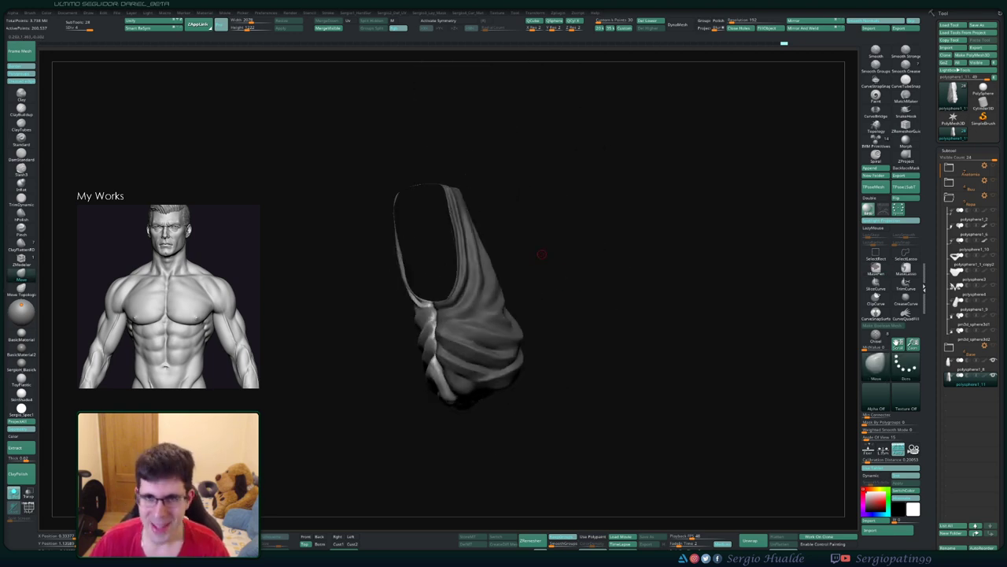
Step: Toggle Polyframe (Shift+F) on and off to inspect the polygroups and hidden top cap
key("f")
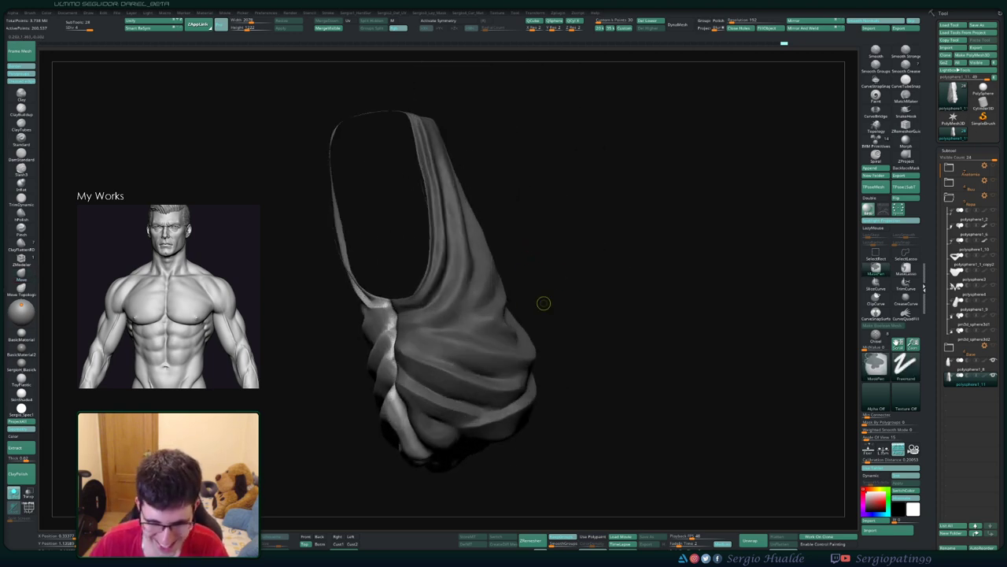
key("shift+f")
left_click_drag(539, 264, 558, 289)
left_click(557, 296, "ctrl+shift")
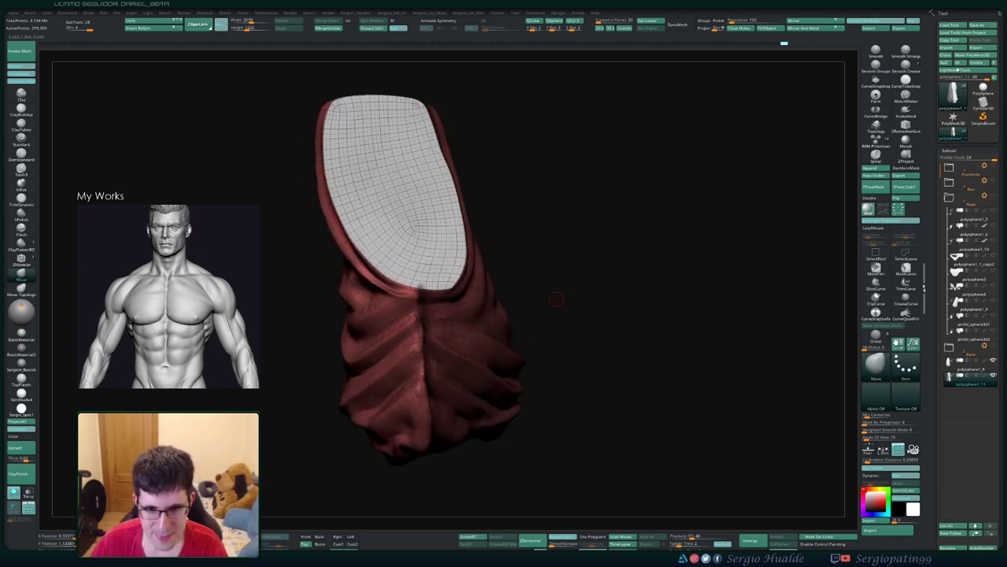
right_click_drag(531, 281, 425, 344, "ctrl")
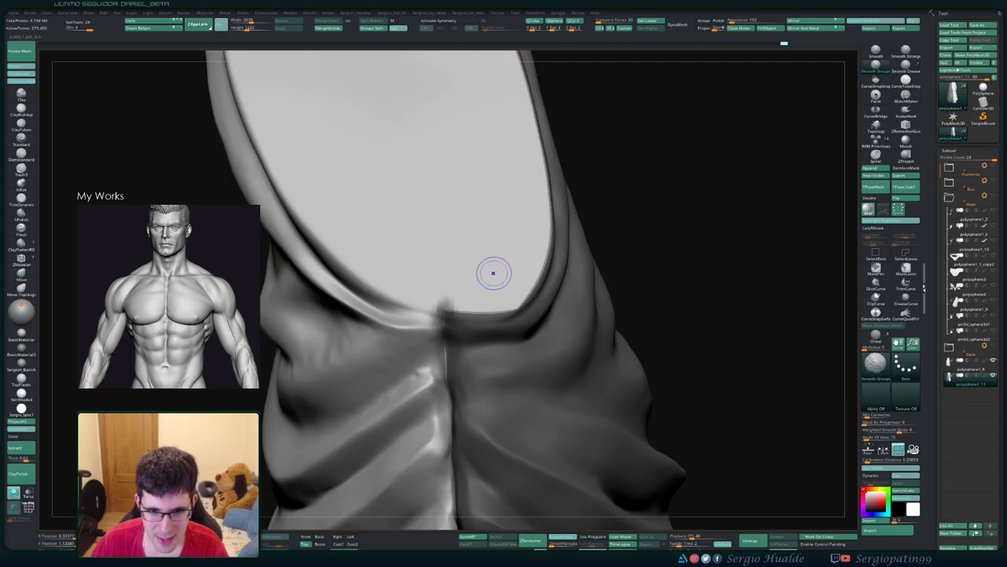
key("f")
key("shift+f")
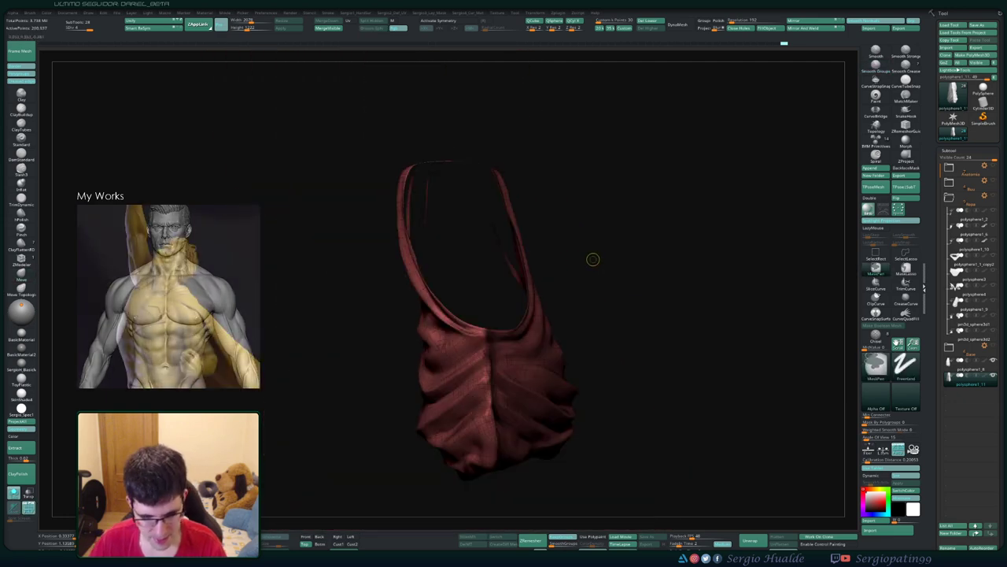
key("shift+f")
left_click(587, 291, "ctrl+shift")
left_click_drag(587, 291, 621, 291)
key("shift+f")
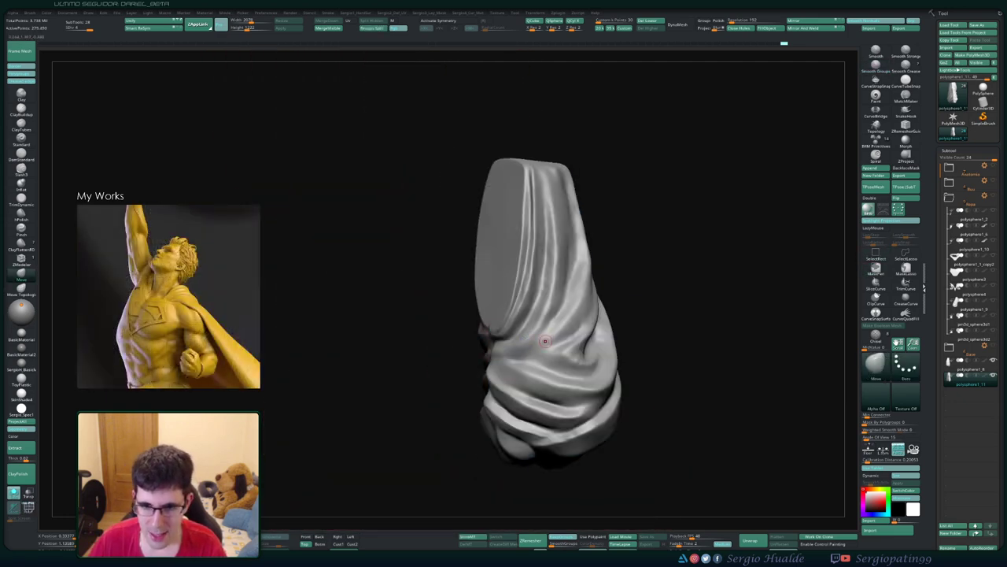
Step: Zoom onto the seam below the top face, pick Smooth, and turn off Solo to show all subtools
left_click_drag(563, 384, 550, 363)
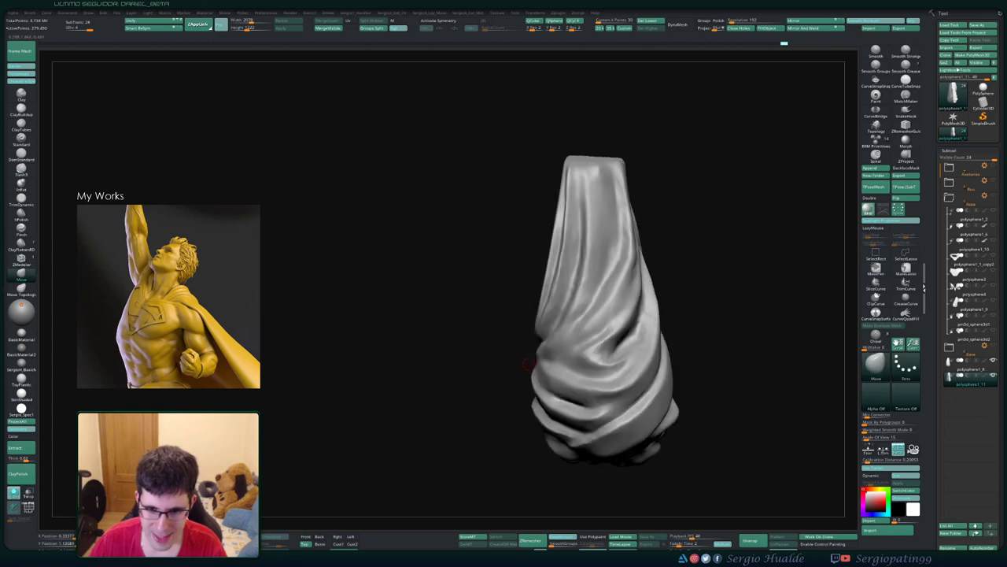
right_click_drag(551, 364, 590, 447)
right_click_drag(495, 301, 502, 340, "ctrl")
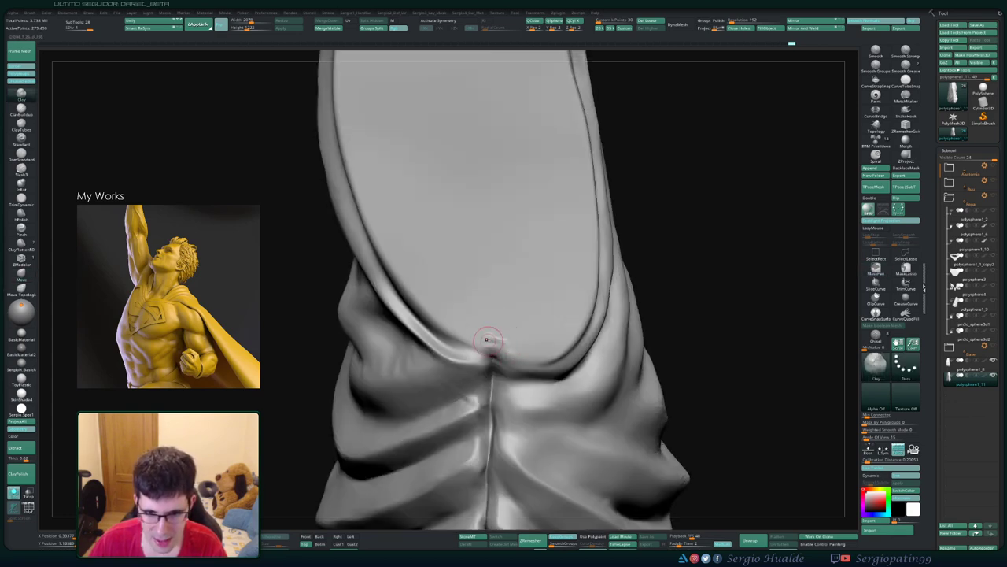
key("shift")
mouse_move(498, 343)
right_mouse_down("ctrl")
mouse_move(512, 351)
mouse_move(494, 329)
mouse_move(499, 316)
mouse_move(486, 344)
mouse_move(605, 321)
right_mouse_up("ctrl")
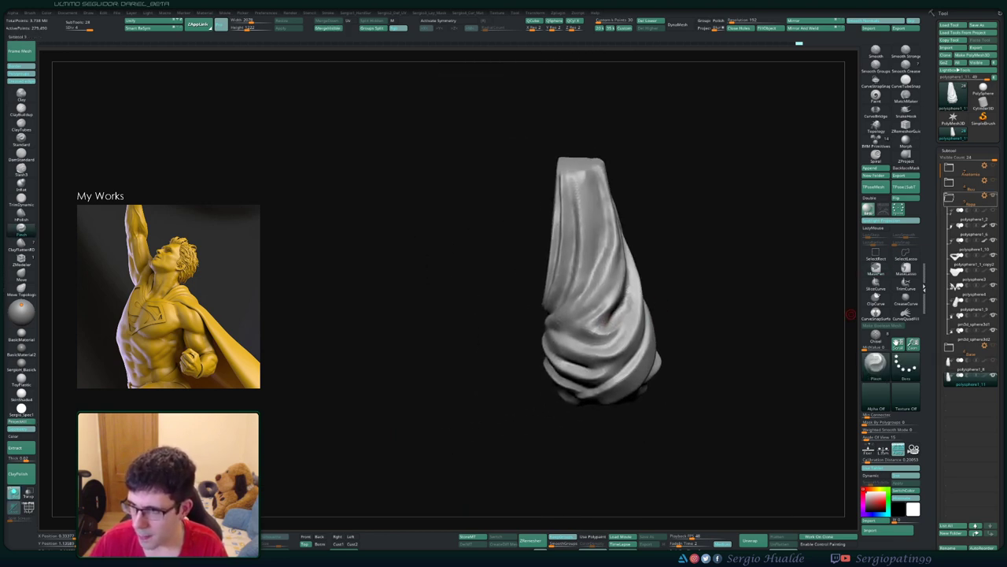
key("ctrl+shift+s")
mouse_move(592, 331)
right_mouse_down()
mouse_move(608, 325)
mouse_move(606, 355)
right_mouse_up()
key("ctrl+z")
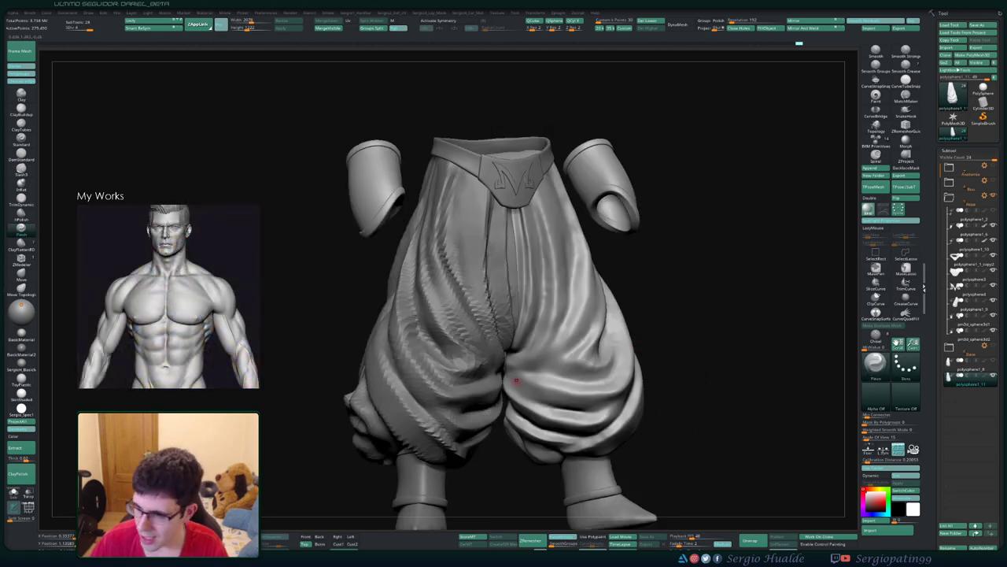
Step: Return to the cloth's draped top and select the DamStandard brush (BDS) with its Draw Size slider
mouse_move(542, 319)
right_mouse_down("alt")
mouse_move(543, 374)
mouse_move(550, 354)
mouse_move(645, 425)
mouse_move(533, 425)
right_mouse_up("alt")
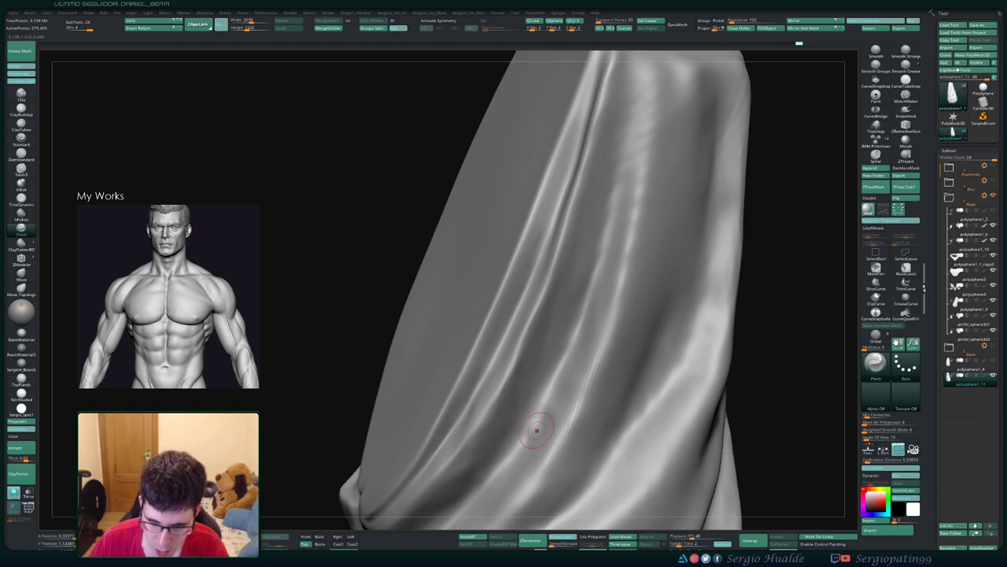
mouse_move(595, 367)
right_mouse_down()
mouse_move(584, 321)
mouse_move(598, 283)
right_mouse_up()
key("b")
key("d")
key("s")
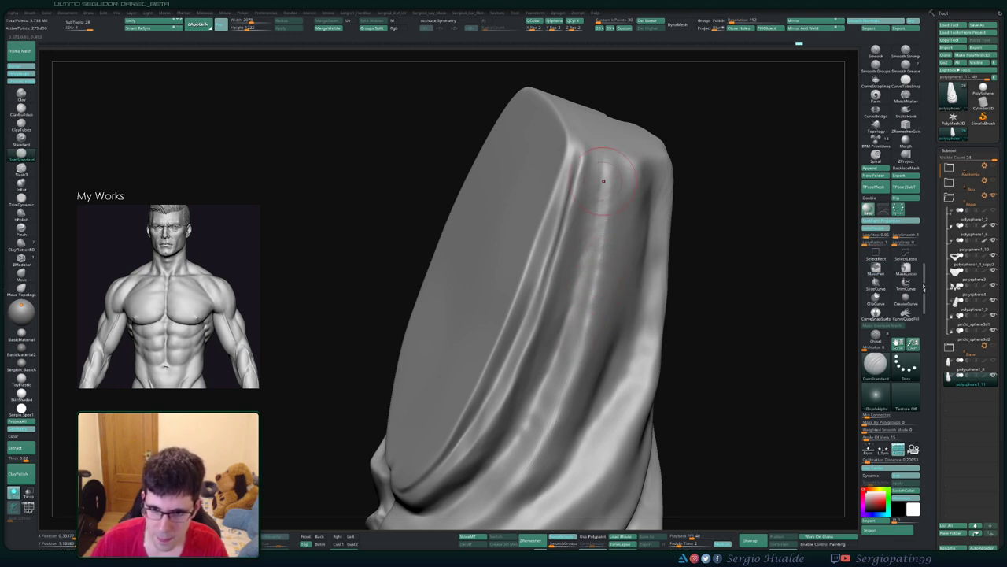
Step: Carve a crisp DamStandard crease along the edge of the flat top face, orbiting between strokes
right_click_drag(556, 358, 598, 315)
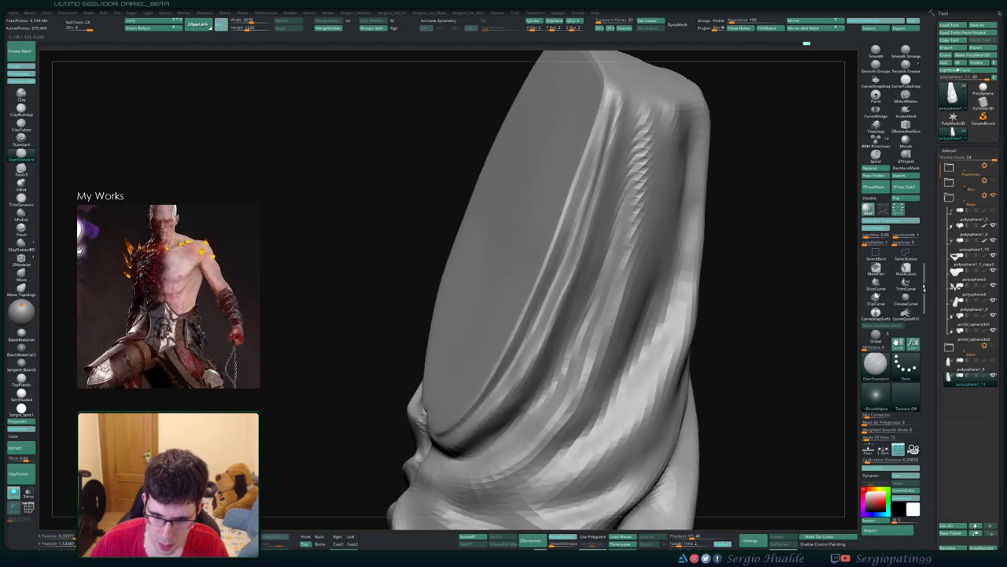
right_click_drag(551, 409, 583, 336)
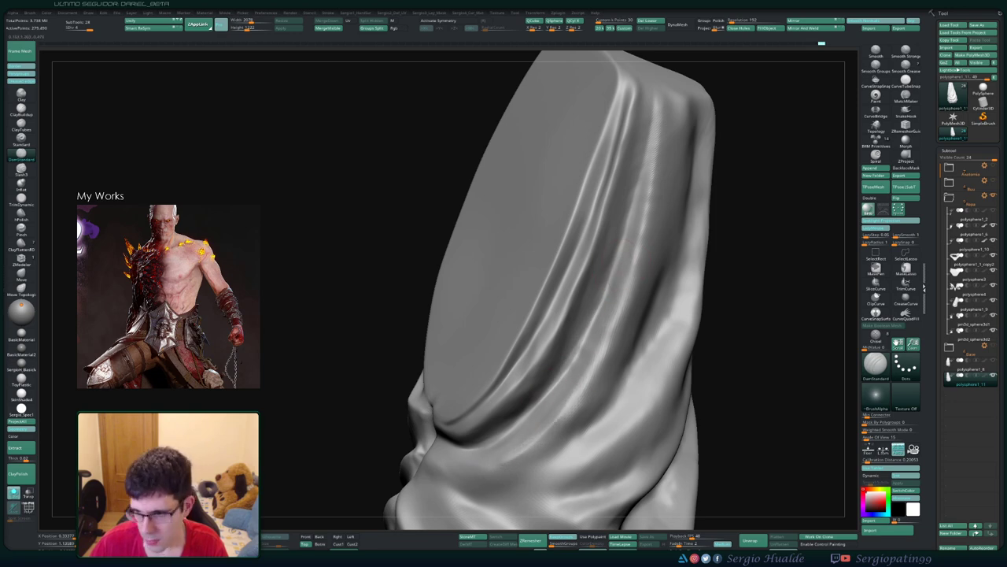
mouse_move(578, 371)
right_mouse_down()
mouse_move(630, 370)
mouse_move(597, 347)
mouse_move(581, 350)
mouse_move(603, 292)
right_mouse_up()
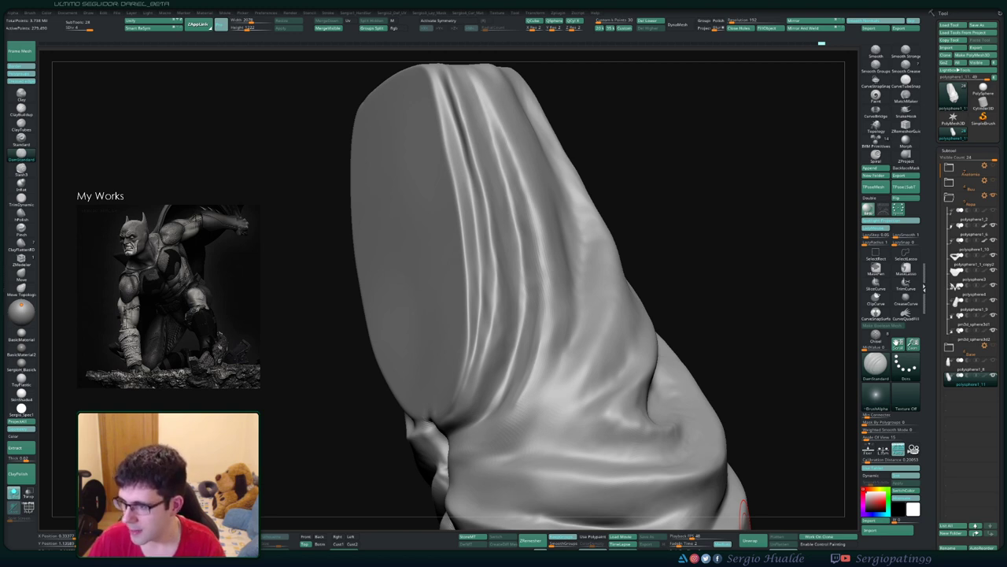
left_click_drag(742, 511, 625, 134)
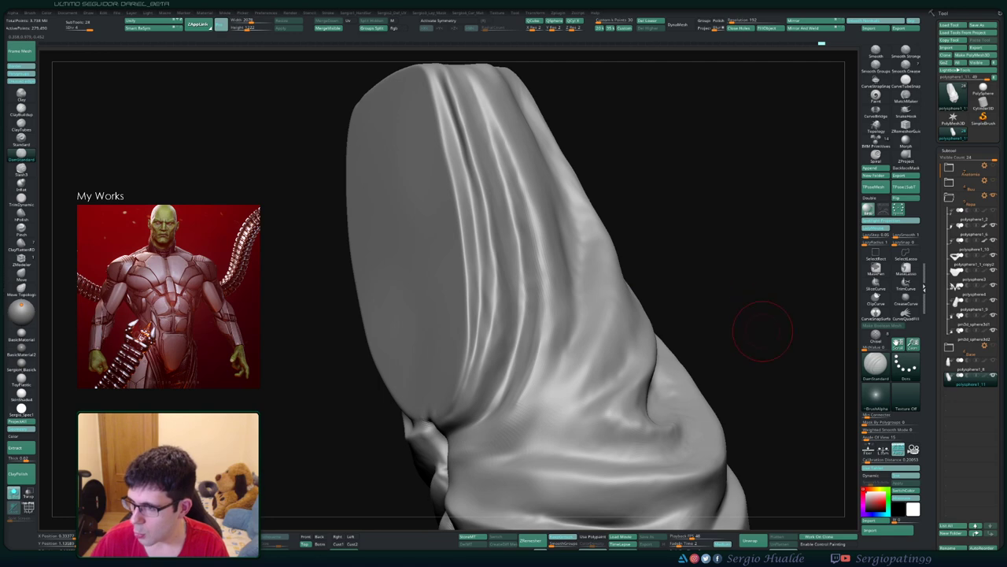
mouse_move(761, 331)
left_mouse_down()
mouse_move(742, 303)
mouse_move(689, 328)
left_mouse_up()
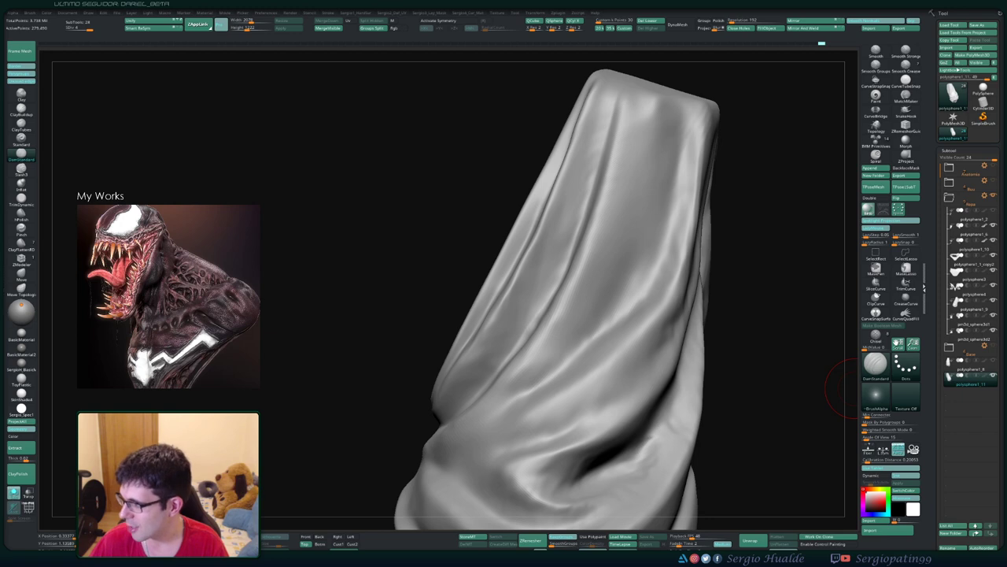
Step: Orbit and zoom in on the cloth's flat top and its creased folds, adjusting Draw Size
right_click_drag(670, 225, 549, 337)
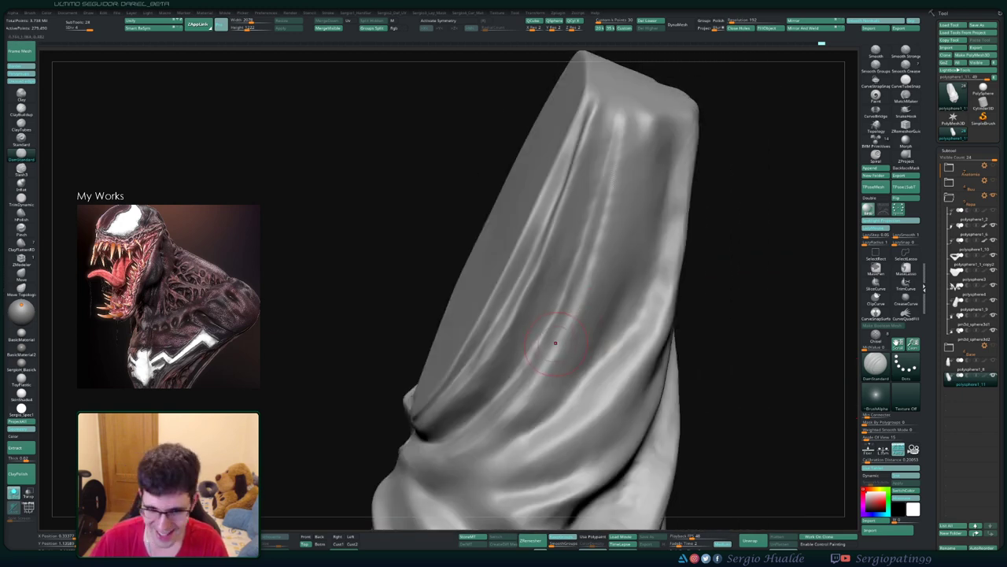
key("ctrl+shift")
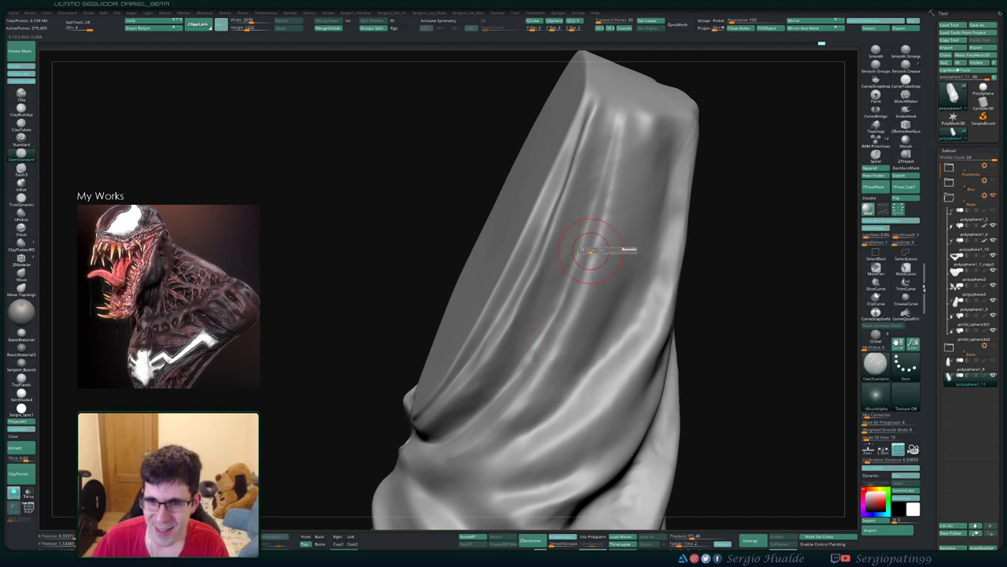
right_click_drag(606, 225, 607, 220)
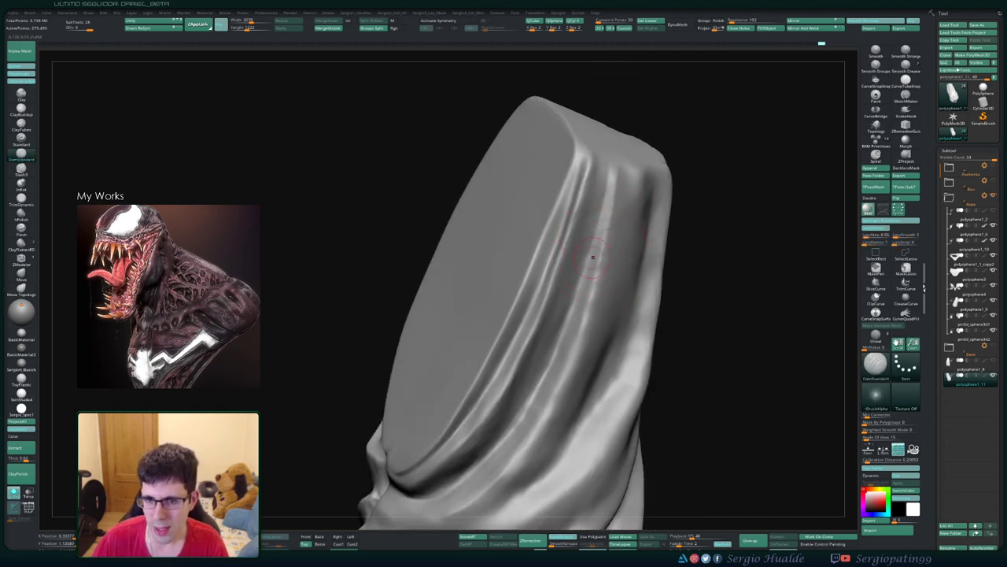
right_click_drag(497, 458, 608, 315)
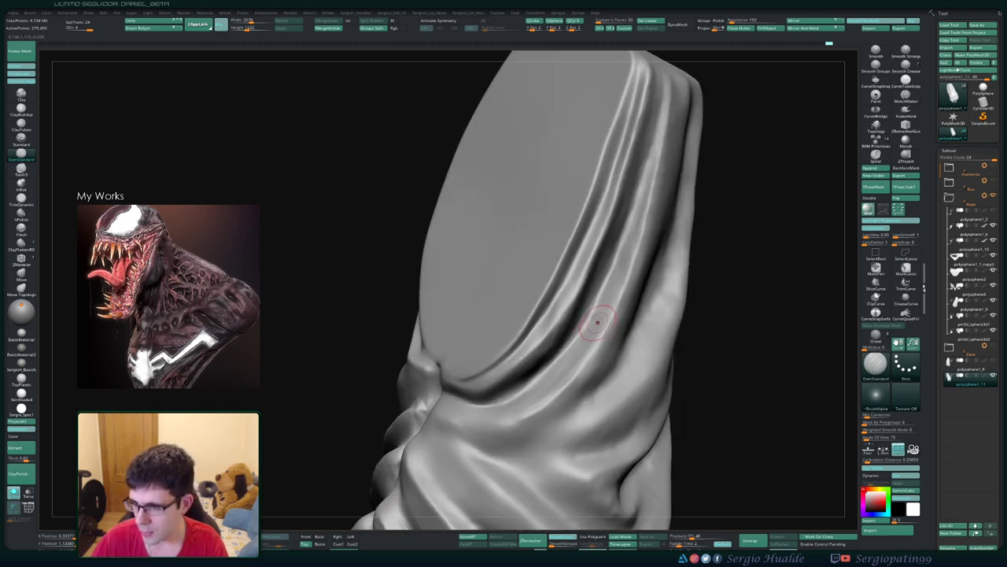
key("s")
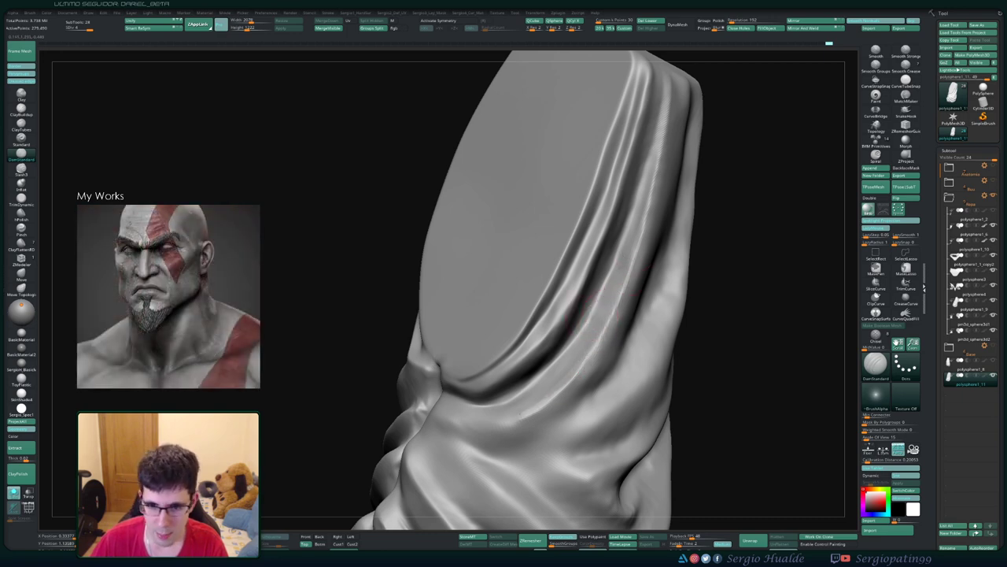
Step: Orbit around the folds below the flat top disc to inspect the creases
left_click_drag(498, 417, 496, 397)
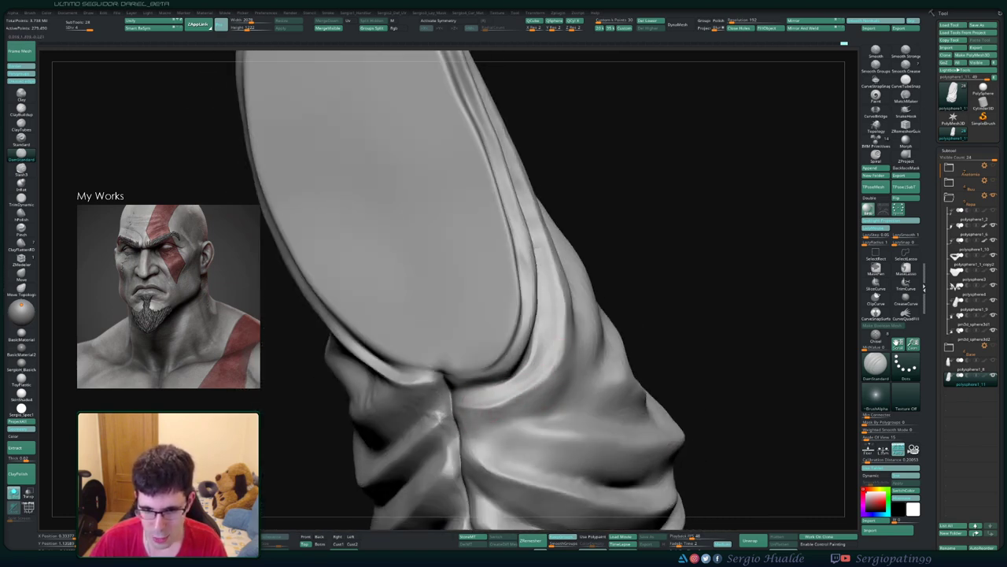
right_click_drag(528, 376, 507, 400)
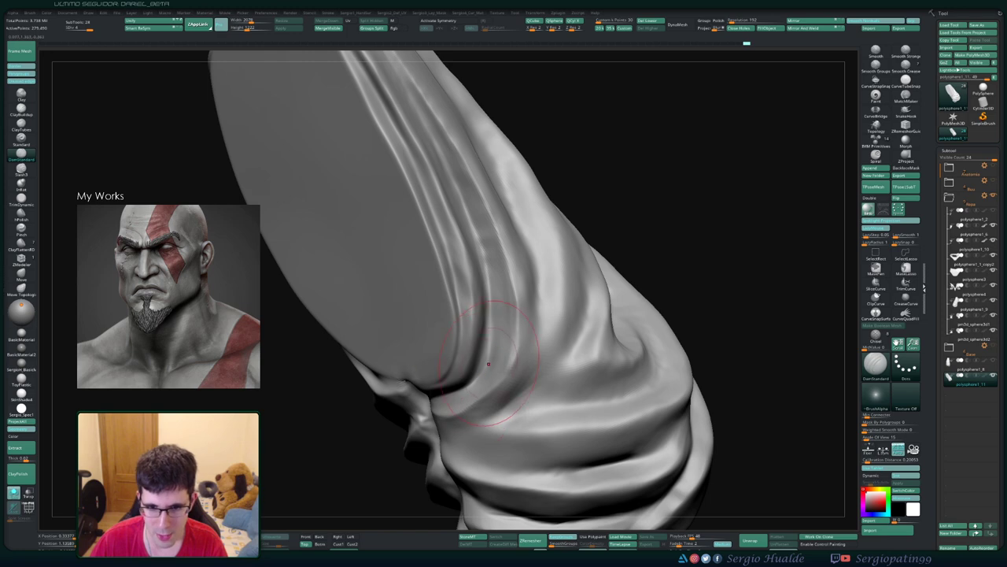
right_click_drag(488, 364, 484, 370)
right_click_drag(445, 397, 487, 347)
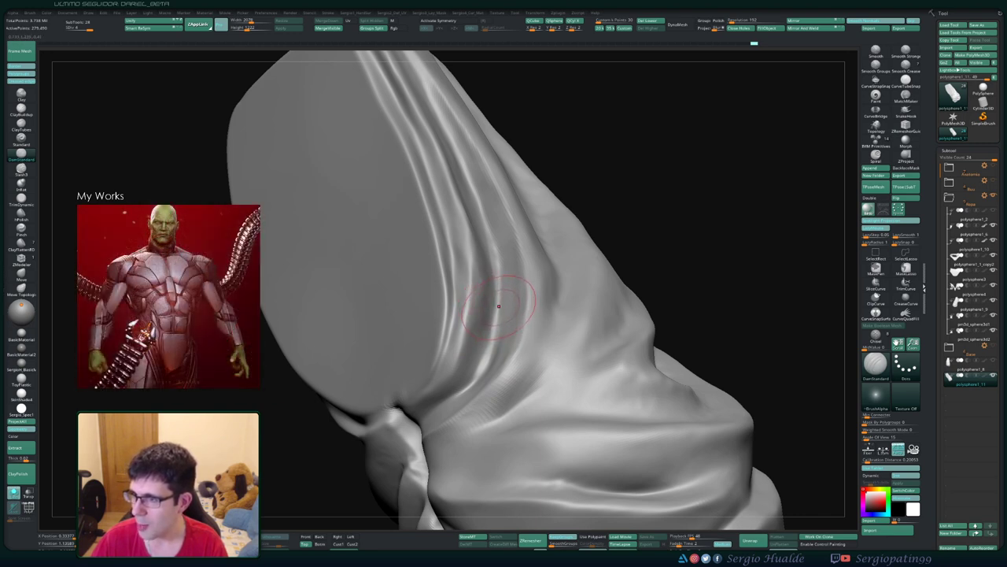
right_click_drag(500, 305, 497, 310)
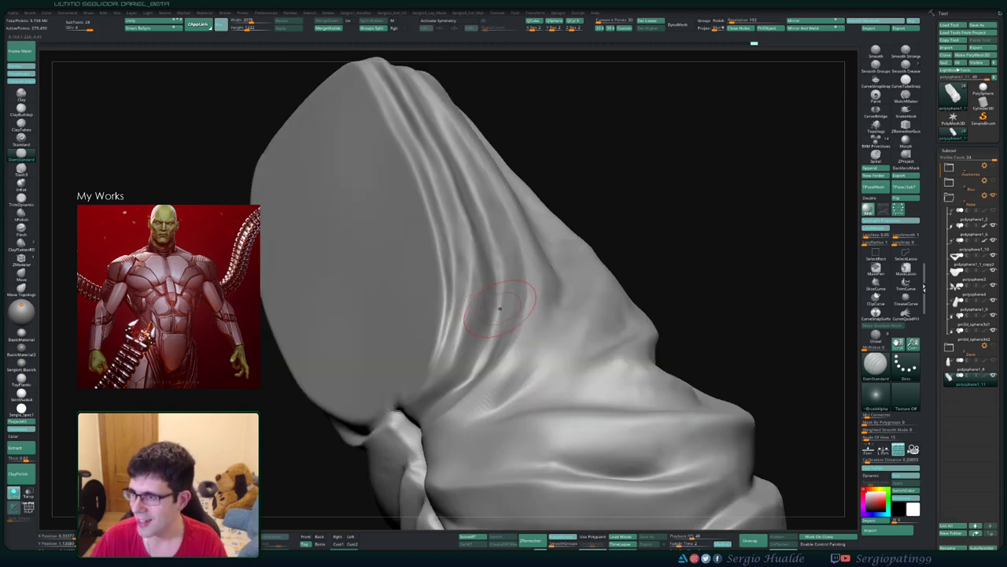
right_click_drag(500, 306, 446, 386)
Step: Select the TrimDynamic brush with the Freehand stroke
key("b")
key("t")
key("d")
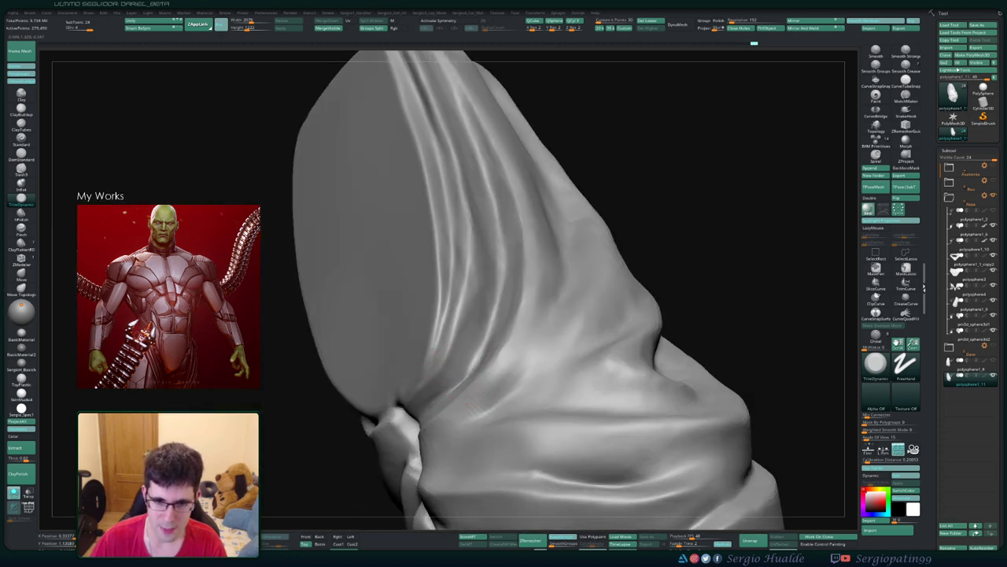
right_click_drag(470, 296, 472, 359)
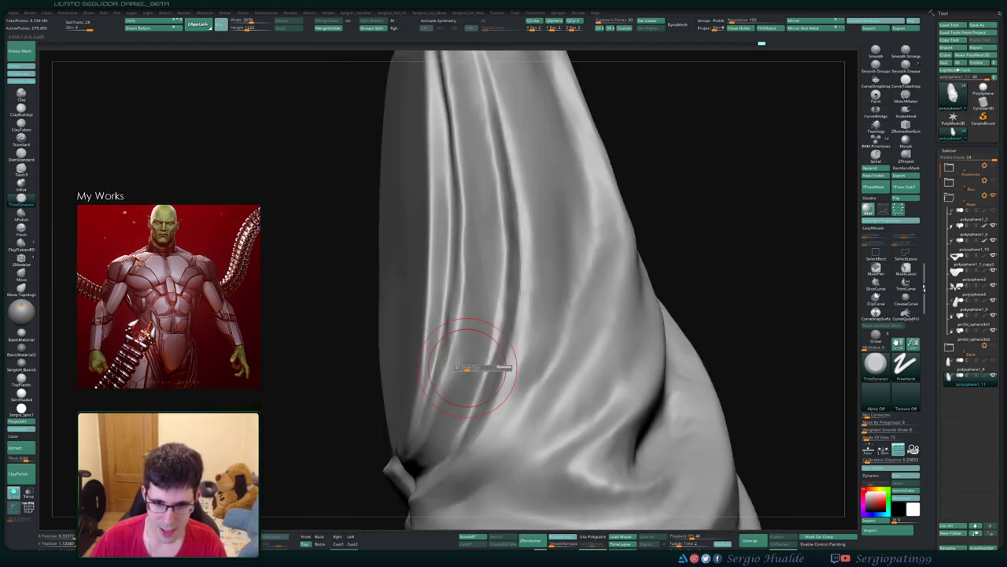
right_click_drag(495, 408, 483, 416)
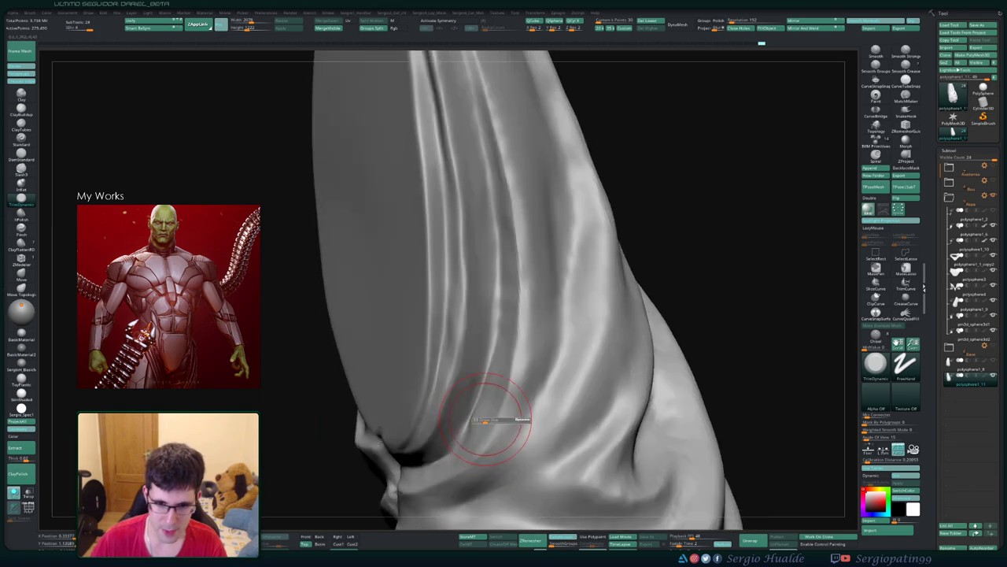
right_click_drag(477, 425, 467, 397)
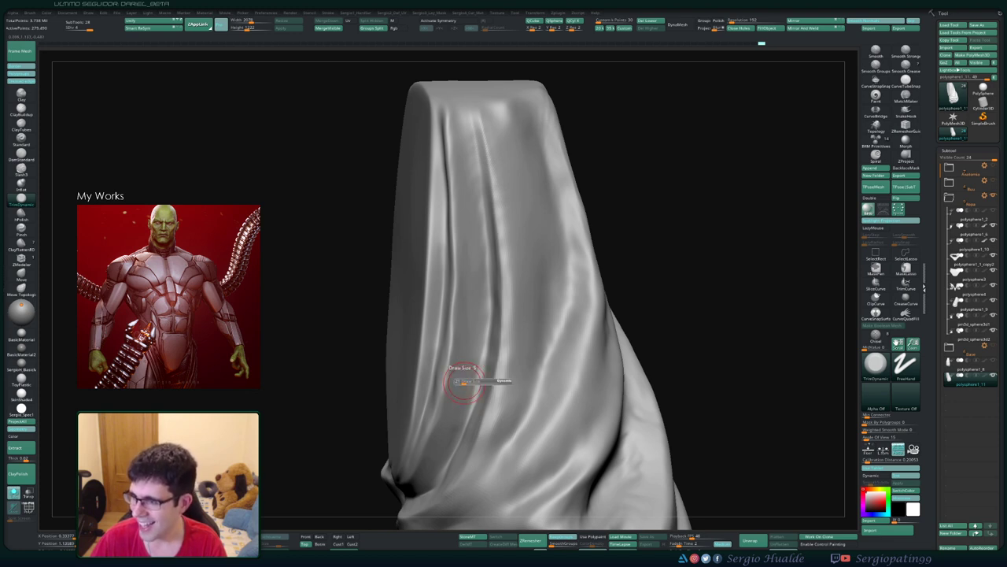
right_click_drag(462, 382, 472, 370)
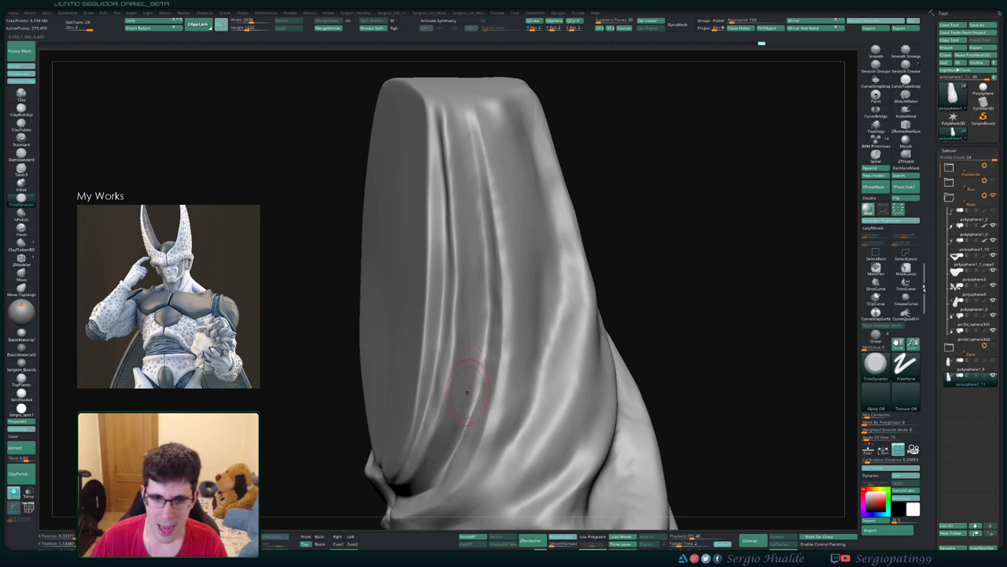
right_click_drag(463, 382, 445, 385)
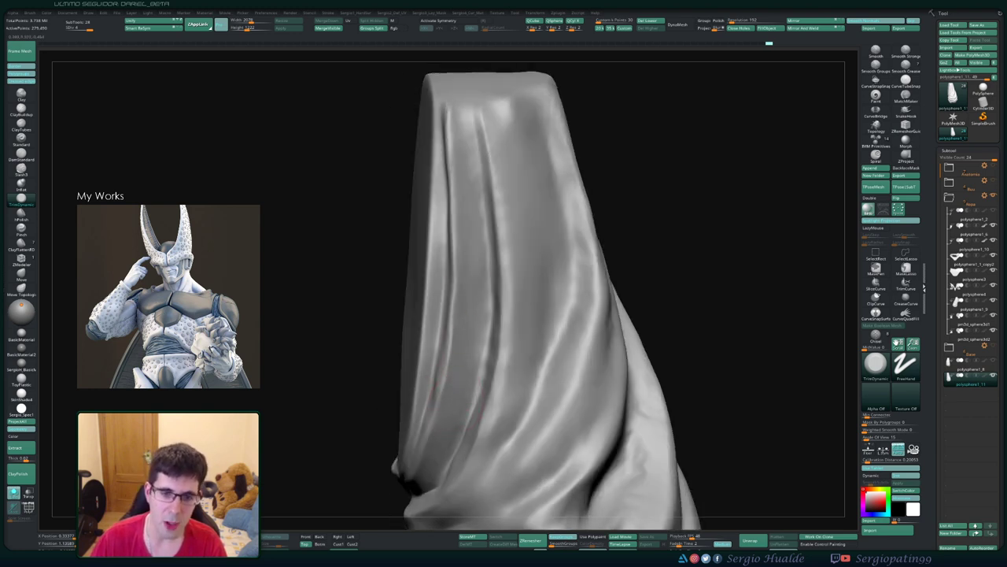
right_click_drag(447, 392, 461, 386)
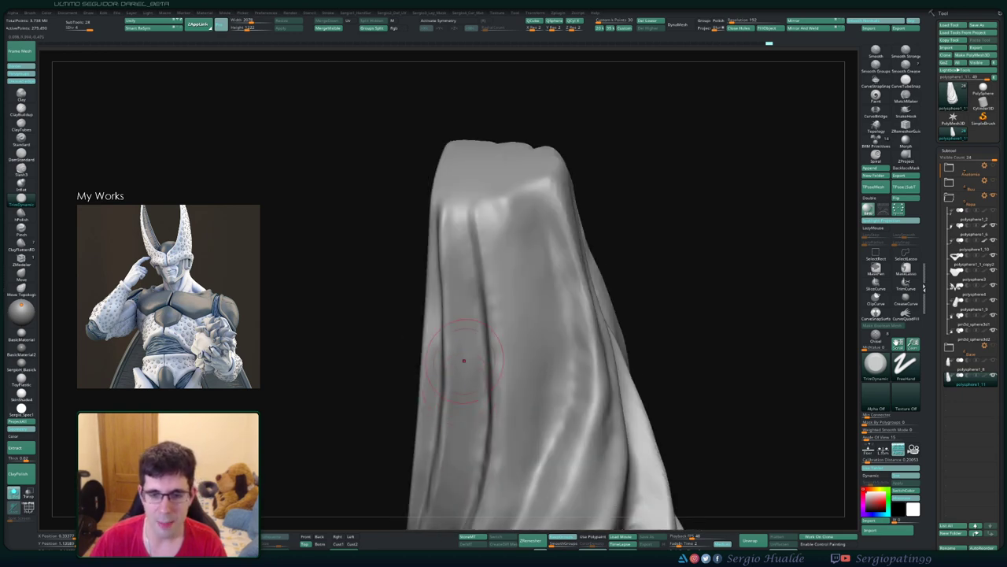
left_click_drag(449, 225, 447, 235)
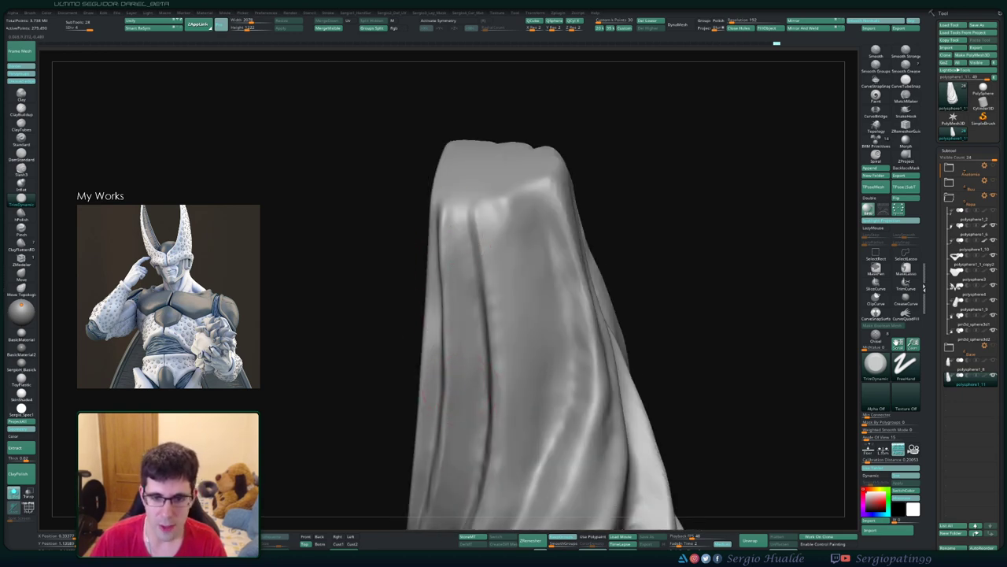
right_click_drag(454, 442, 481, 176)
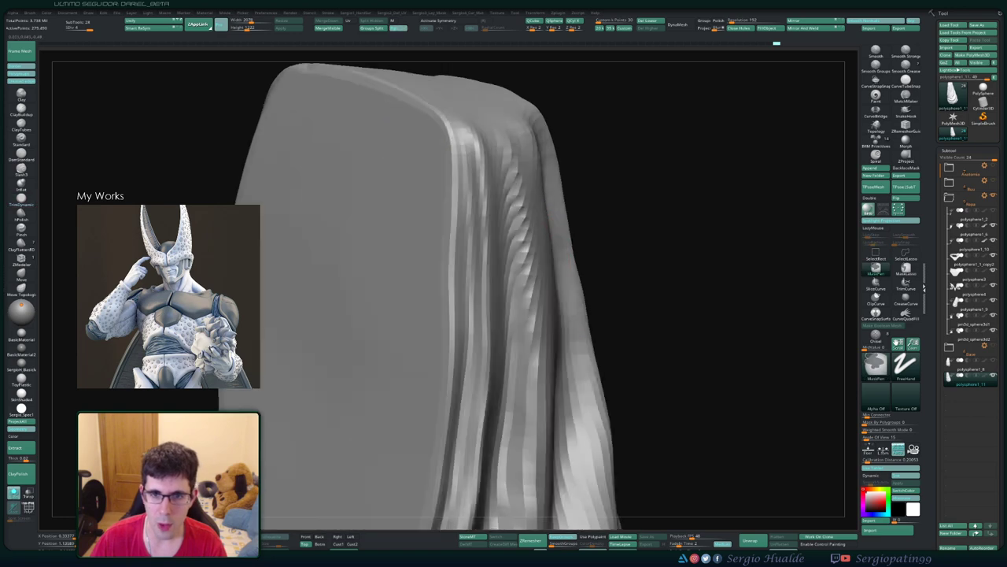
left_click_drag(482, 176, 476, 176)
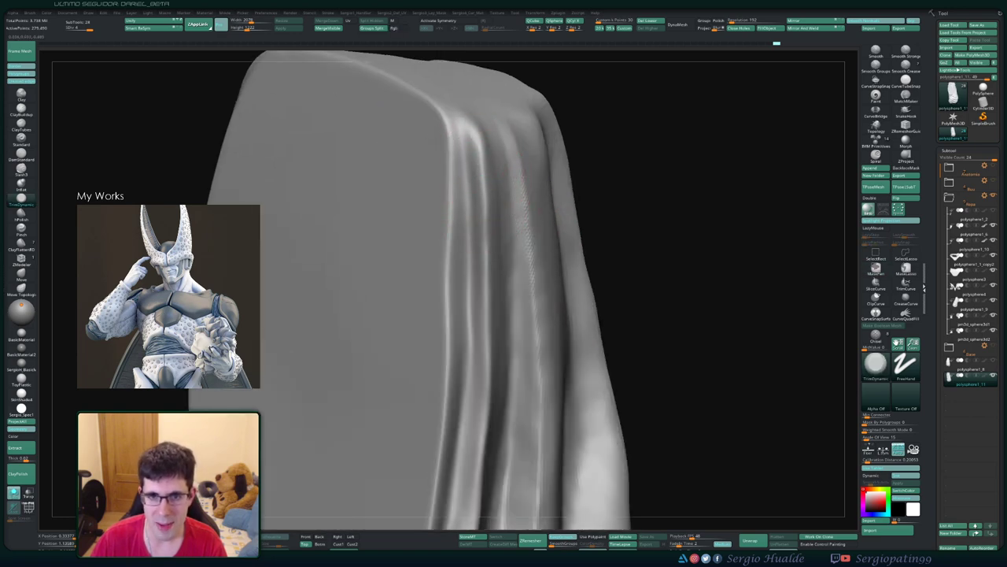
right_click_drag(469, 430, 508, 238)
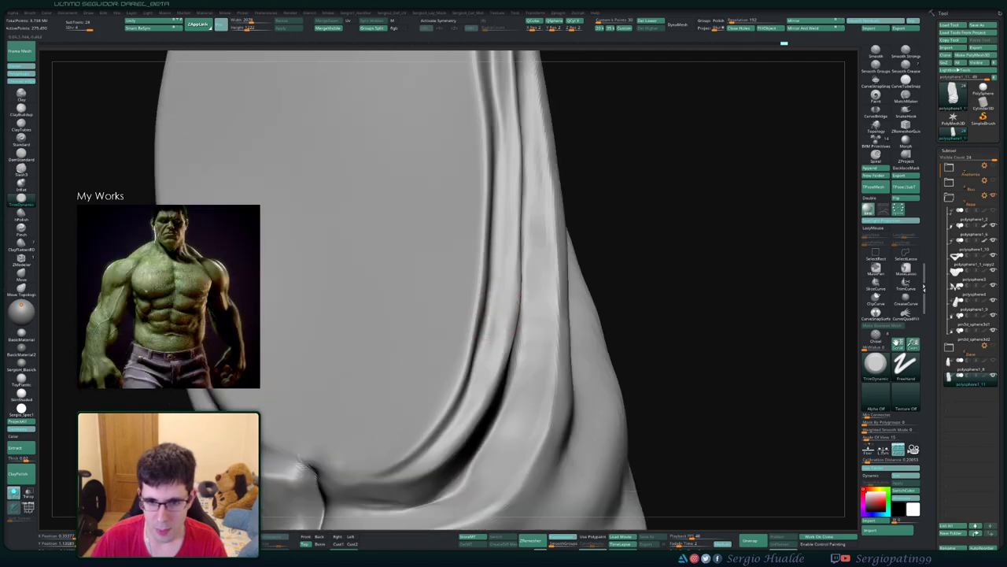
right_click_drag(449, 427, 464, 443)
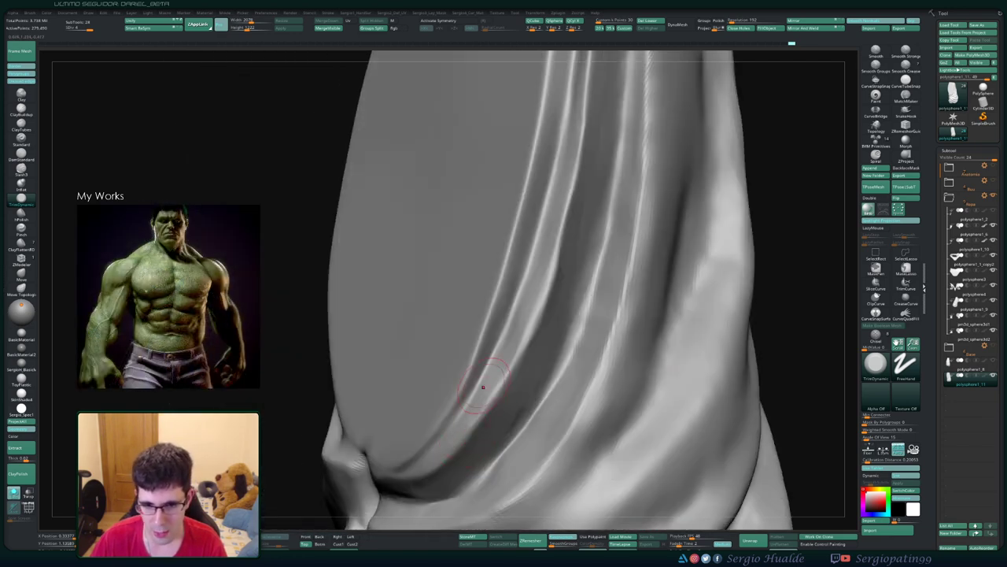
mouse_move(483, 386)
right_mouse_down()
mouse_move(494, 394)
mouse_move(399, 415)
right_mouse_up()
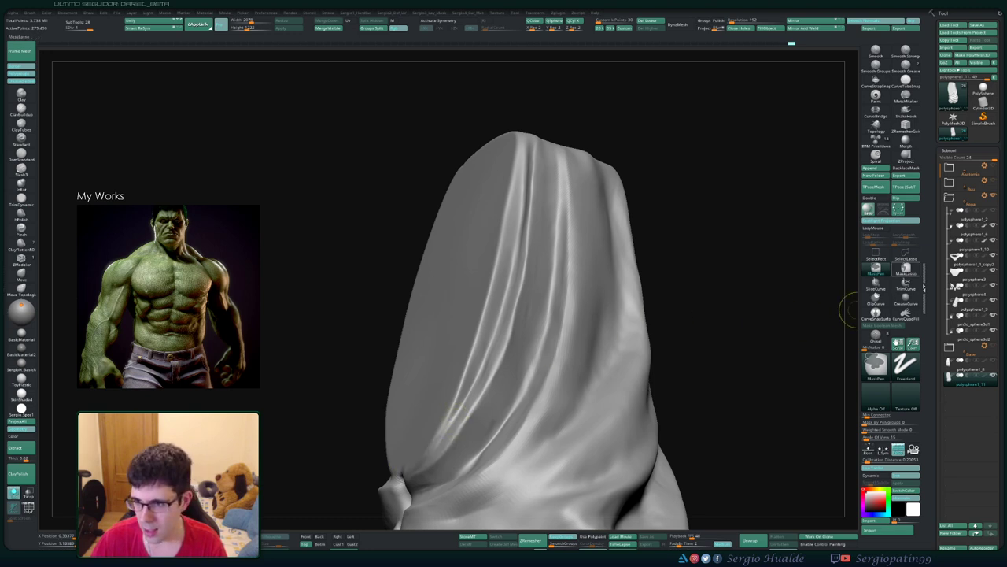
Step: Lasso-mask a thin sliver of the lower edge, then pull the lower-left fold with Move
left_click(906, 267)
mouse_move(400, 440)
left_mouse_down("ctrl")
mouse_move(488, 343)
mouse_move(521, 196)
mouse_move(445, 135)
left_mouse_up("ctrl")
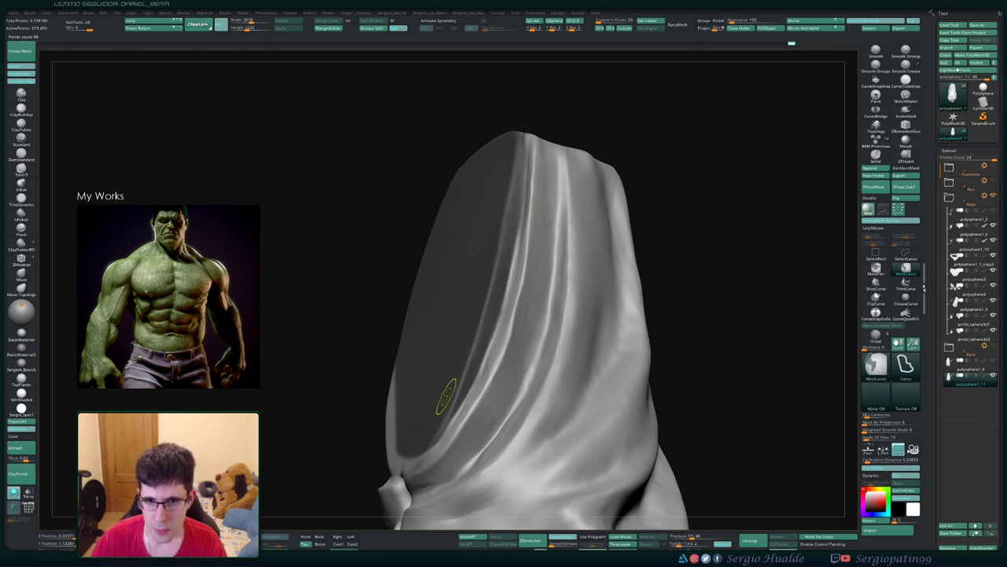
mouse_move(473, 327)
right_mouse_down()
mouse_move(491, 344)
mouse_move(425, 401)
right_mouse_up()
key("b")
key("m")
key("v")
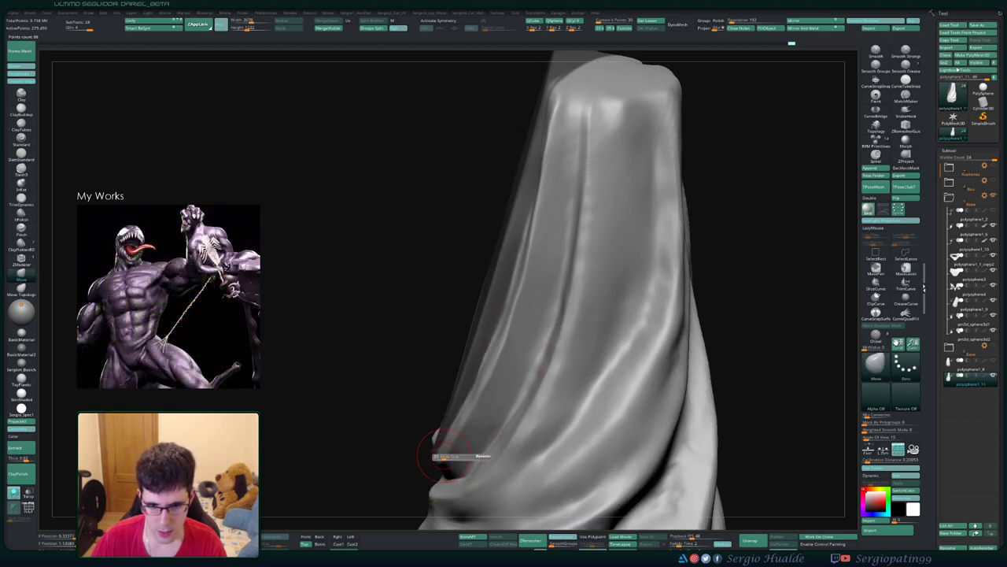
left_click_drag(449, 457, 441, 472)
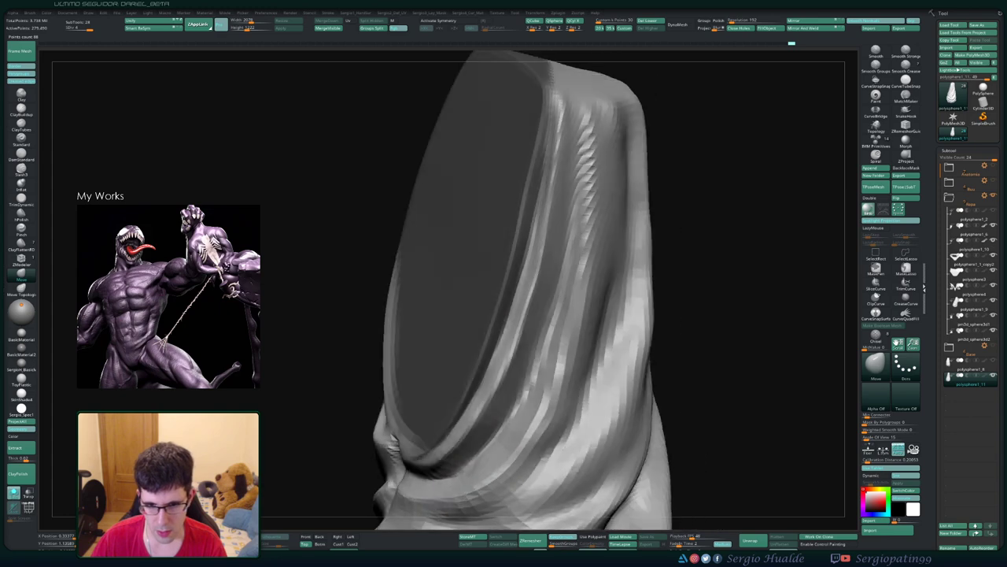
Step: Smooth the reshaped fold and orbit to check the drapery twist and hood opening
right_click_drag(472, 346, 508, 347)
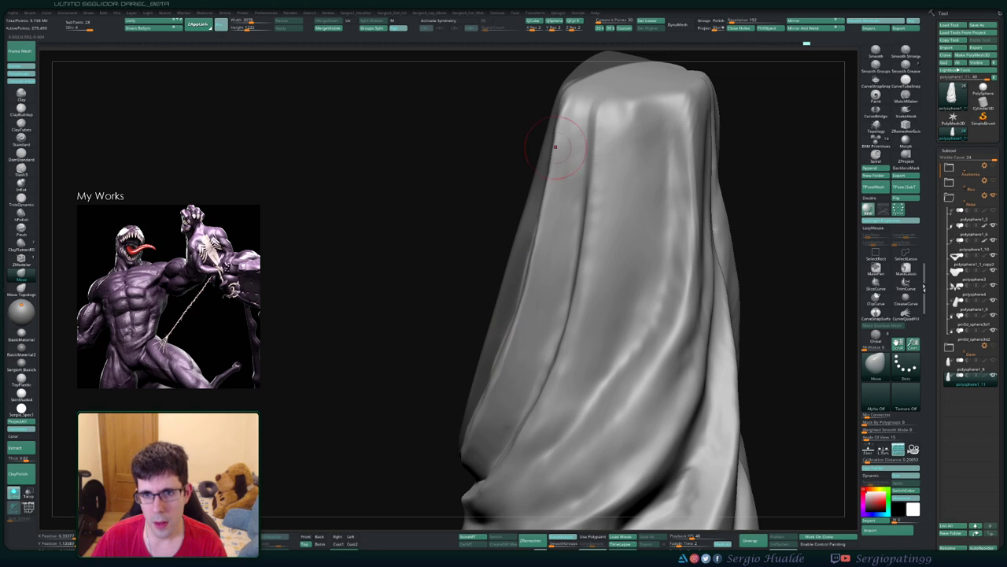
right_click_drag(549, 172, 564, 207)
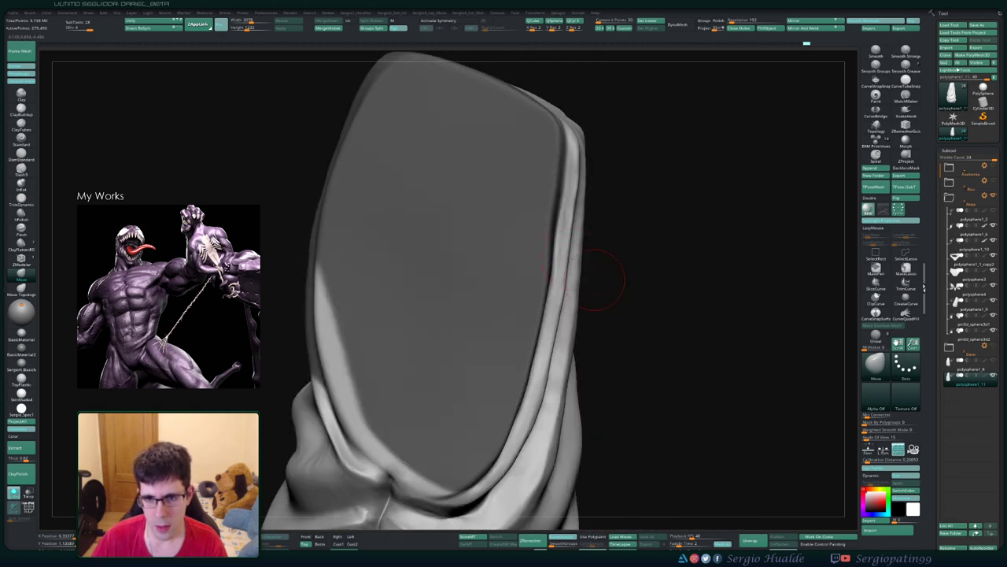
key("shift")
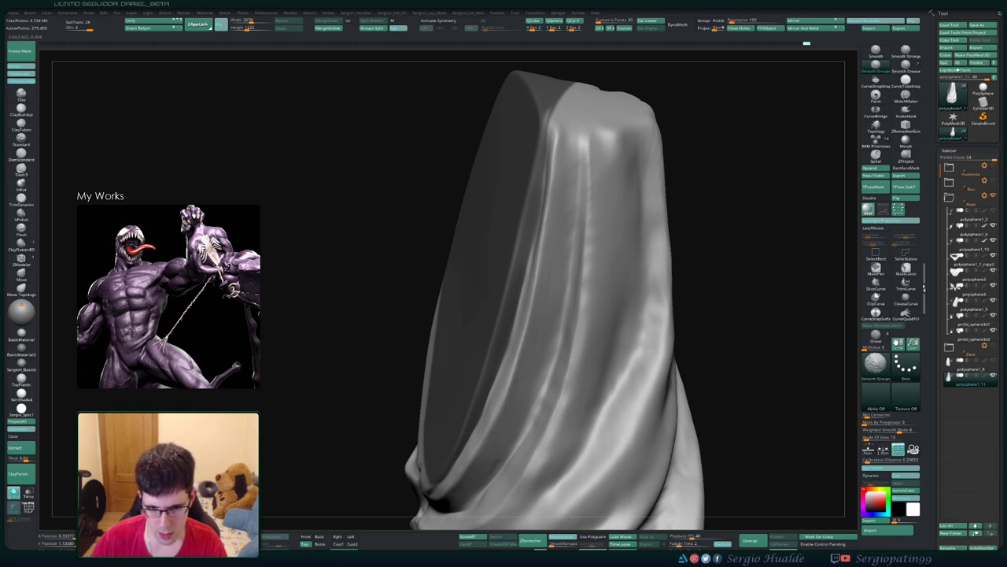
mouse_move(504, 339)
right_mouse_down()
mouse_move(506, 307)
mouse_move(510, 344)
mouse_move(513, 261)
mouse_move(483, 348)
mouse_move(488, 364)
mouse_move(502, 364)
right_mouse_up()
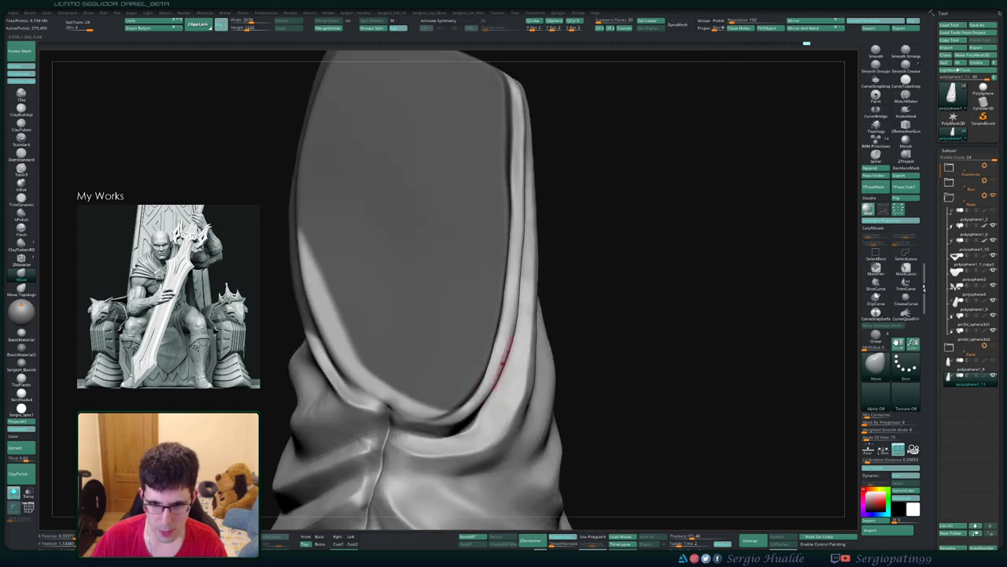
right_click_drag(501, 323, 506, 334)
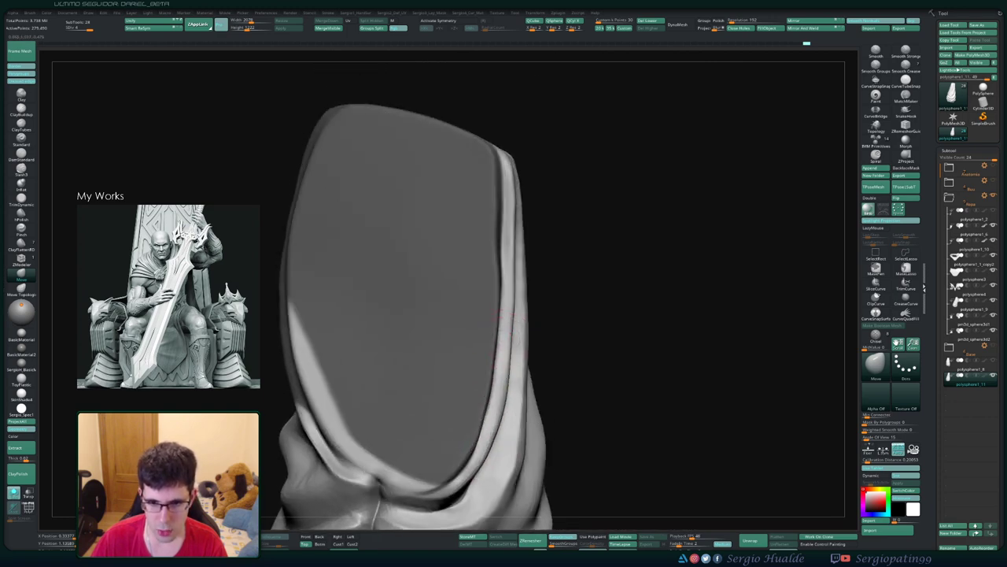
right_click_drag(507, 249, 496, 263)
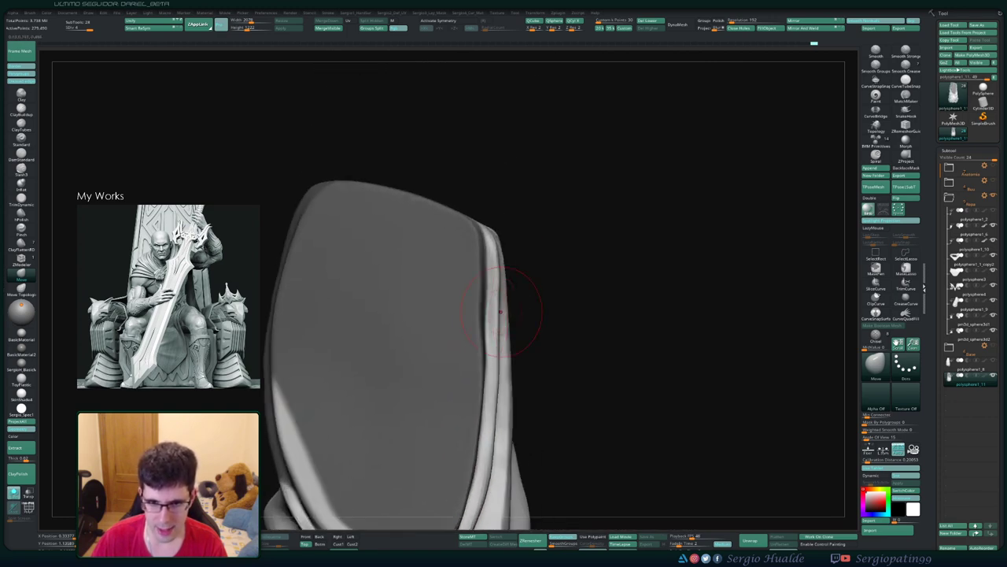
right_click_drag(498, 326, 465, 399)
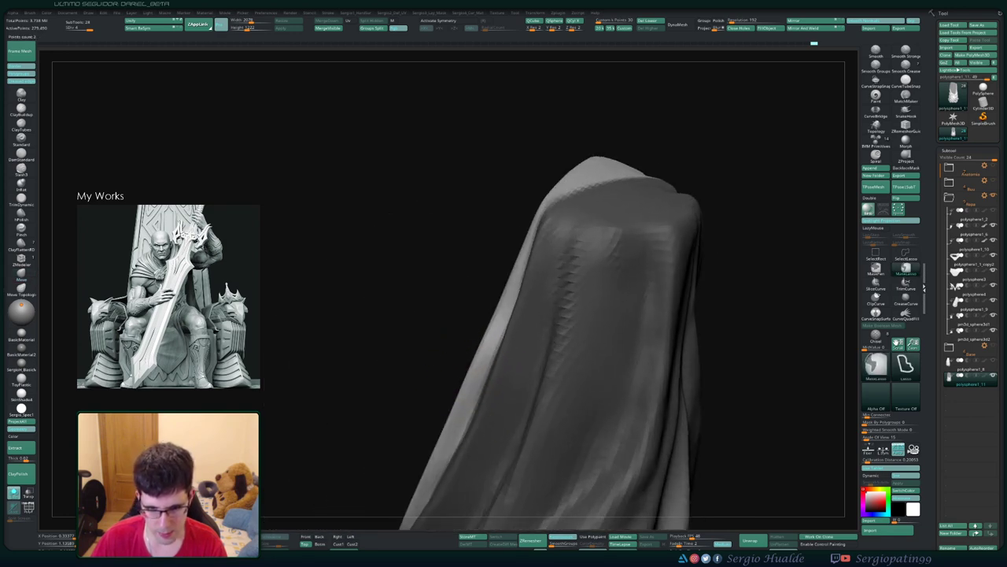
mouse_move(465, 399)
right_mouse_down()
mouse_move(499, 393)
mouse_move(449, 370)
right_mouse_up()
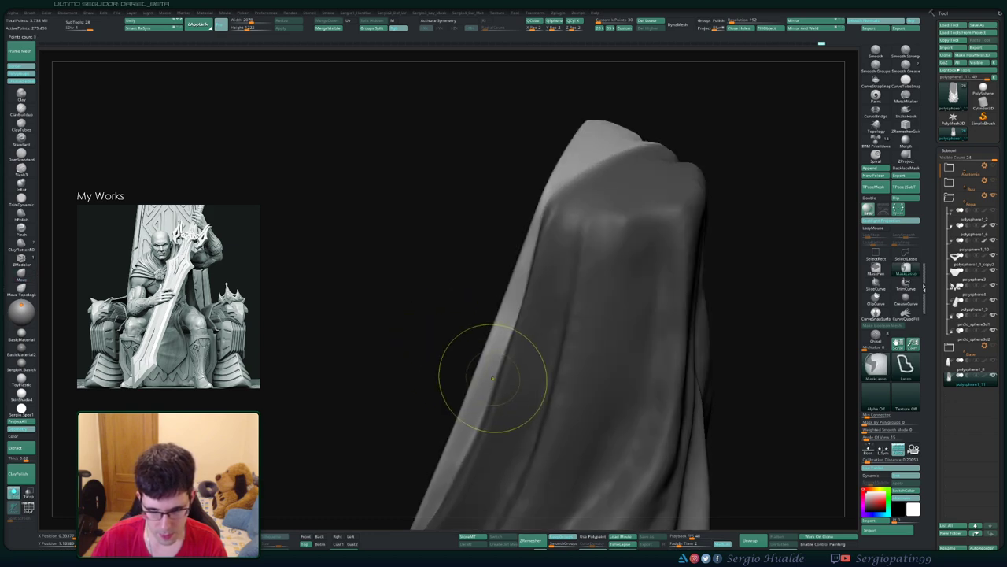
Step: Step between subdivision levels and orbit to inspect the cloth's top
key("shift+d")
key("d")
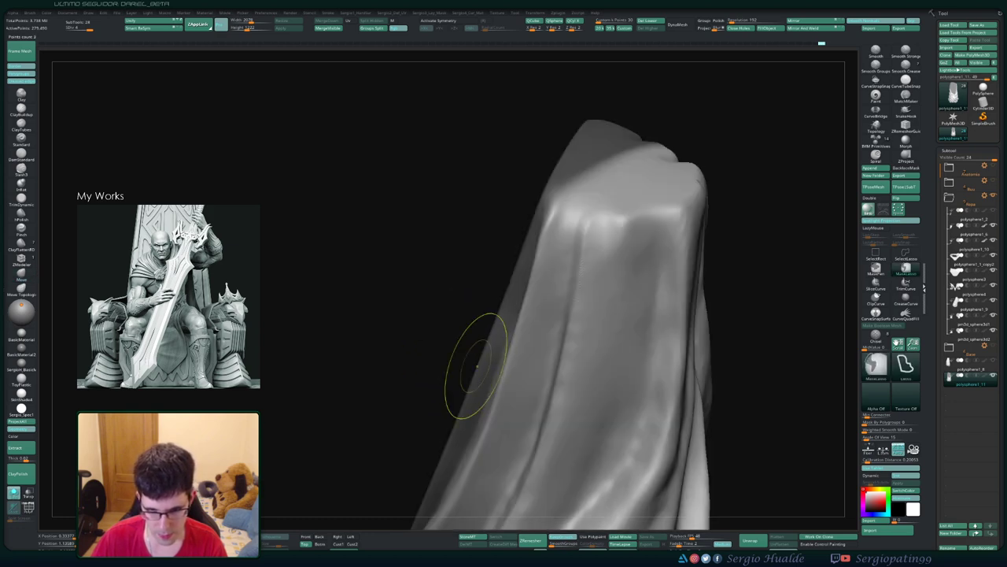
key("shift+d")
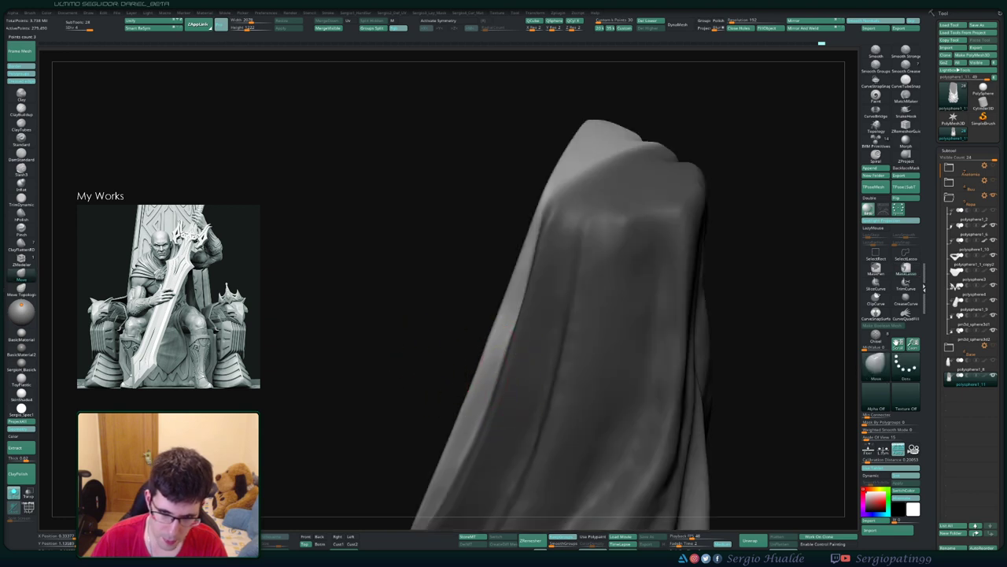
right_click_drag(503, 382, 472, 362)
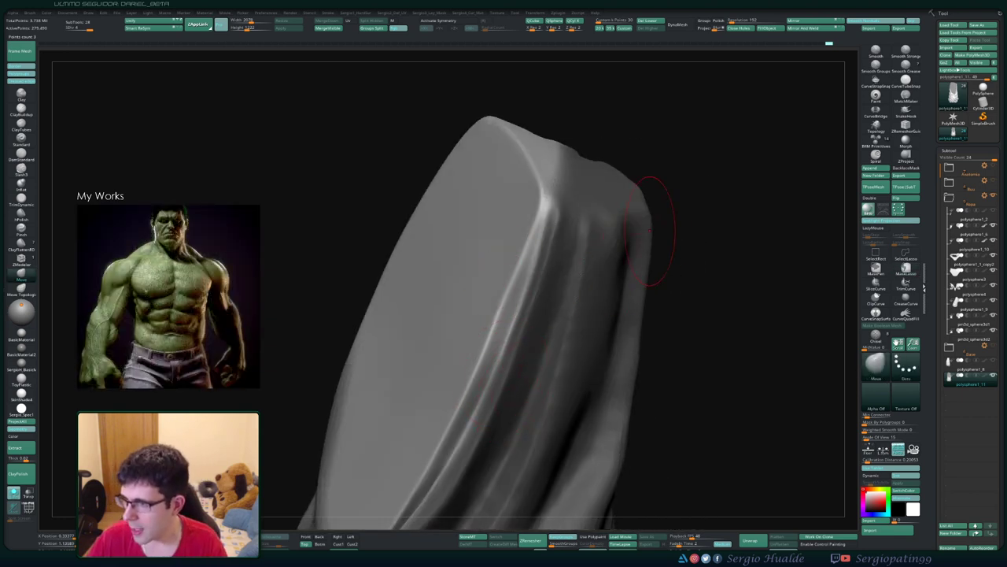
right_click_drag(620, 280, 552, 266)
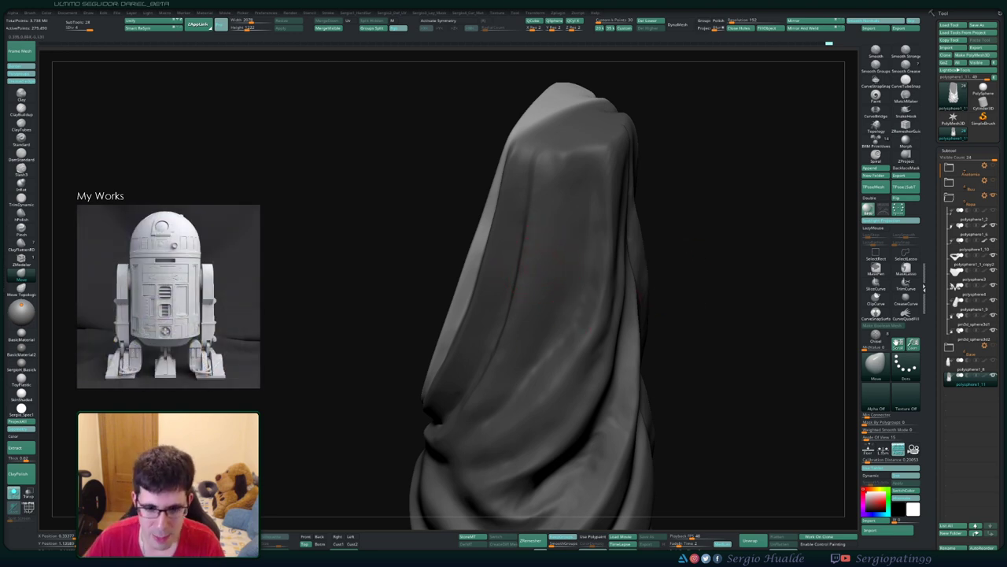
left_click_drag(692, 283, 648, 280)
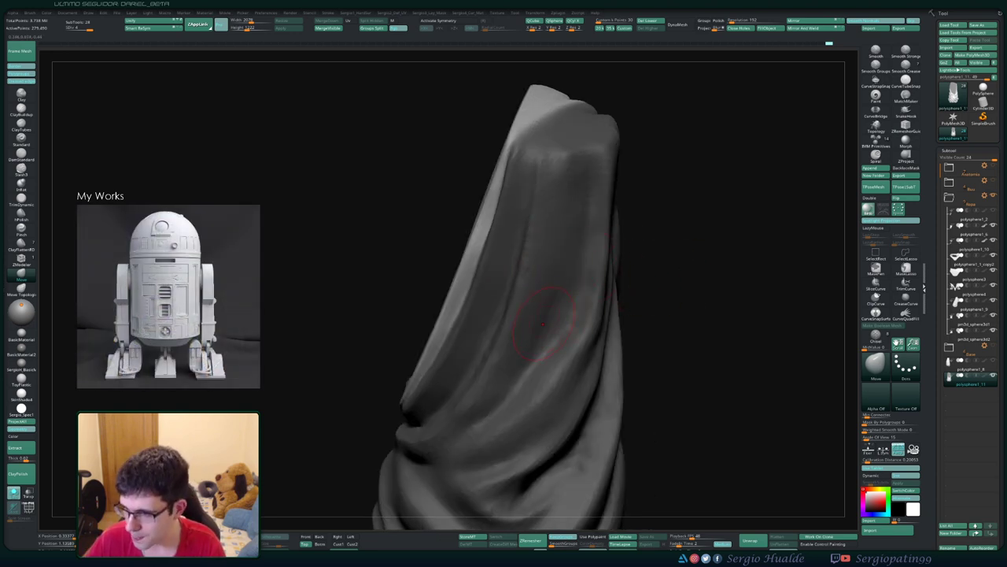
mouse_move(545, 305)
left_mouse_down()
mouse_move(535, 361)
mouse_move(622, 269)
mouse_move(513, 330)
mouse_move(537, 281)
left_mouse_up()
Step: Switch to DamStandard and mask a first strip down along a long fold
key("b")
key("d")
key("s")
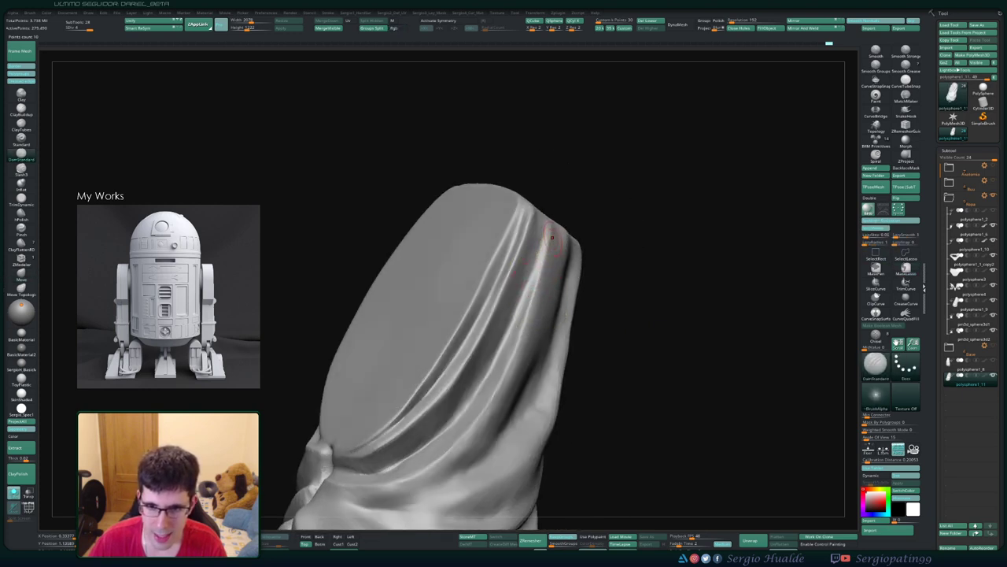
mouse_move(489, 399)
right_mouse_down()
mouse_move(541, 282)
mouse_move(787, 270)
right_mouse_up()
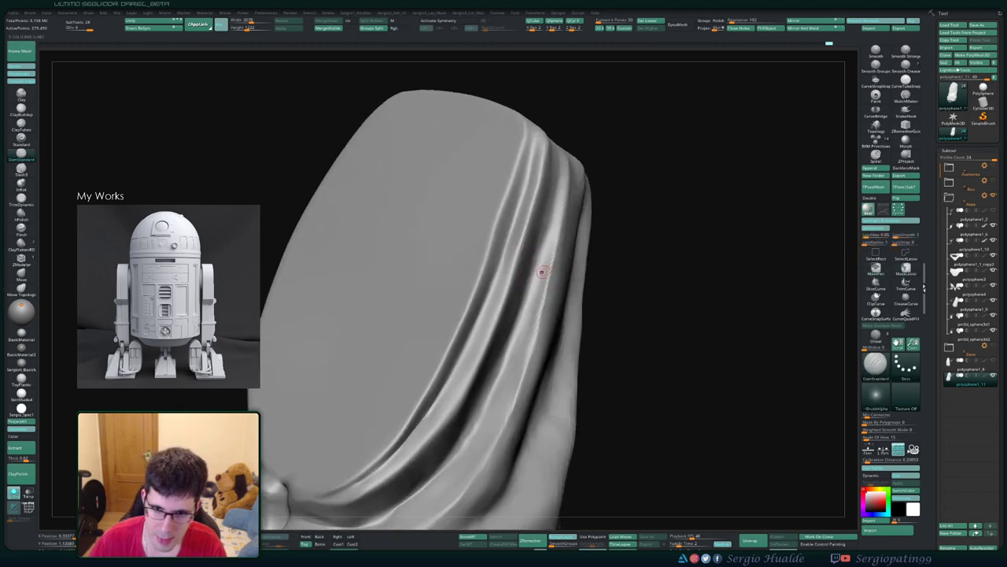
mouse_move(541, 265)
left_mouse_down("ctrl")
mouse_move(559, 208)
mouse_move(519, 346)
mouse_move(480, 433)
left_mouse_up("ctrl")
Step: Mask further strips along the long folds from their base upward, checking them edge-on
right_click_drag(543, 346, 574, 295)
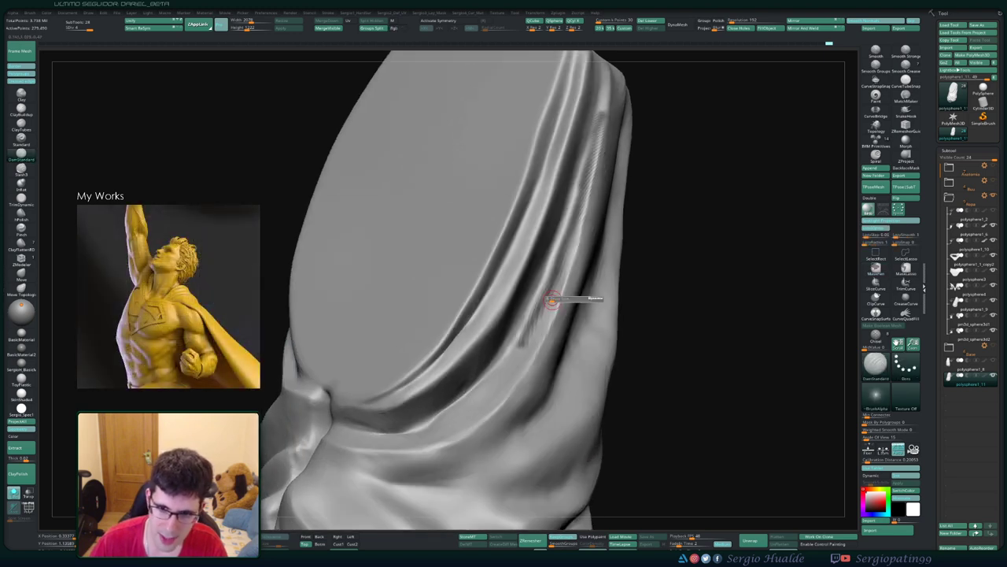
mouse_move(561, 270)
left_mouse_down("ctrl")
mouse_move(518, 359)
mouse_move(508, 354)
mouse_move(484, 385)
left_mouse_up("ctrl")
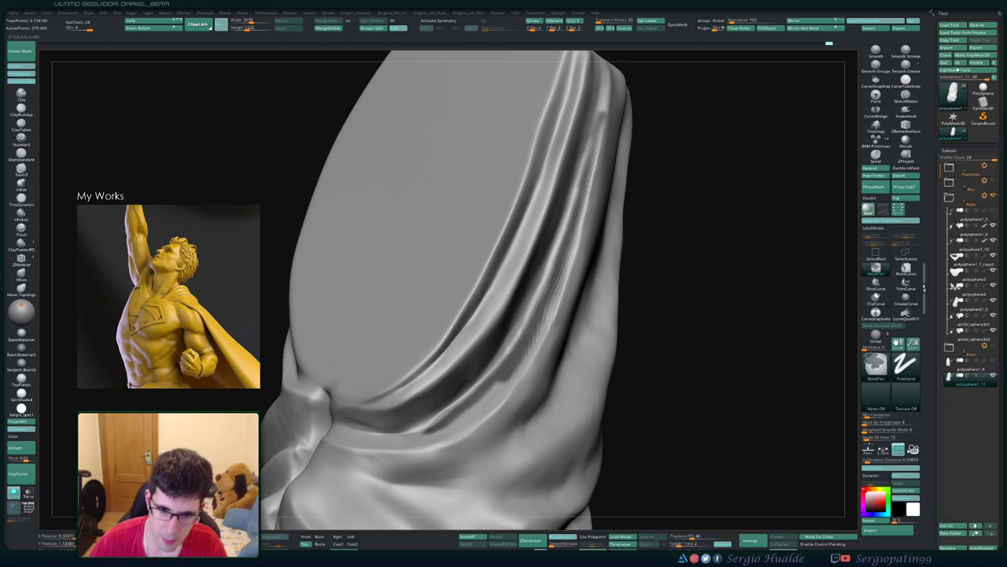
mouse_move(511, 366)
right_mouse_down("ctrl")
mouse_move(503, 338)
mouse_move(409, 331)
right_mouse_up("ctrl")
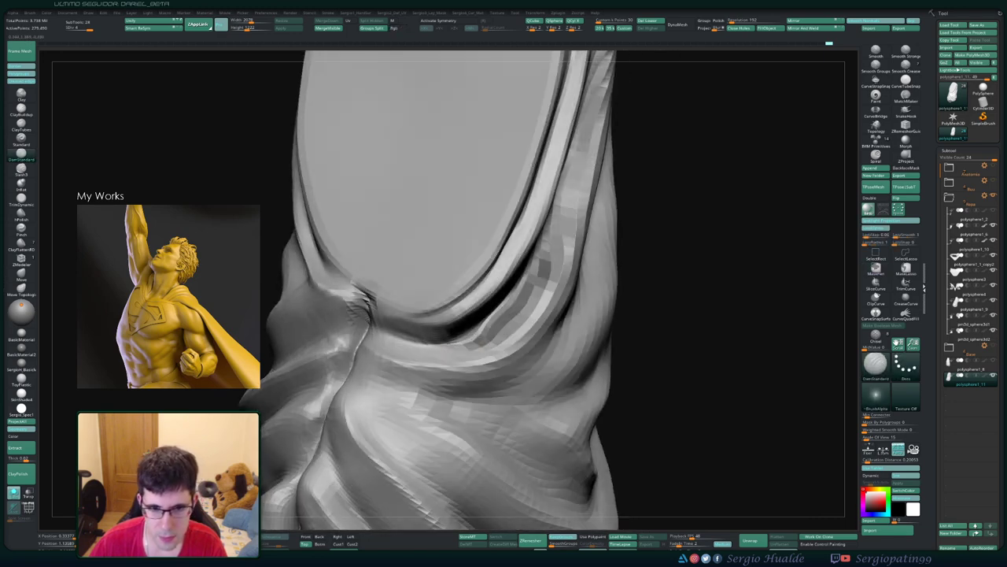
mouse_move(379, 334)
left_mouse_down("ctrl")
mouse_move(475, 338)
mouse_move(441, 349)
mouse_move(389, 345)
left_mouse_up("ctrl")
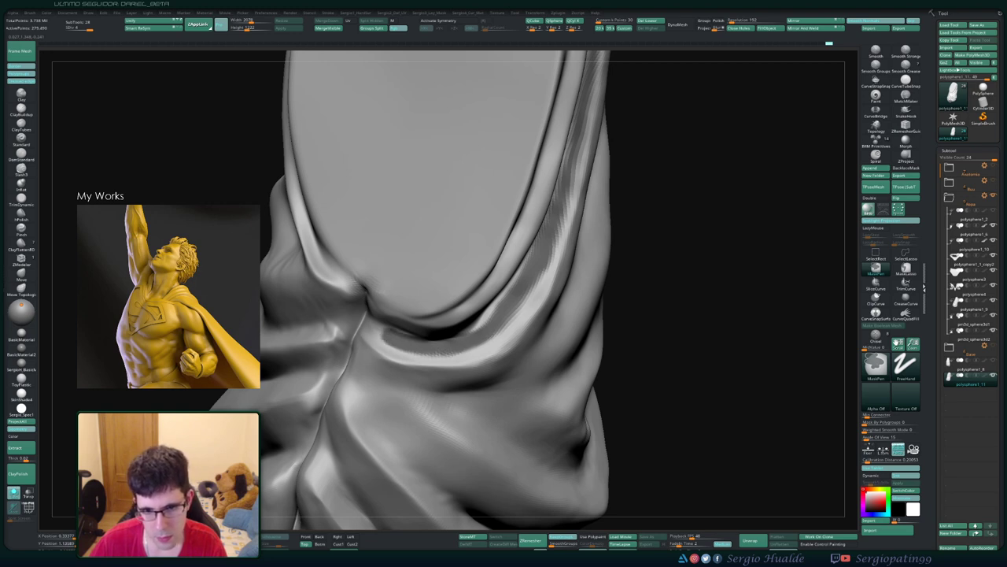
left_click_drag(490, 343, 518, 311, "ctrl")
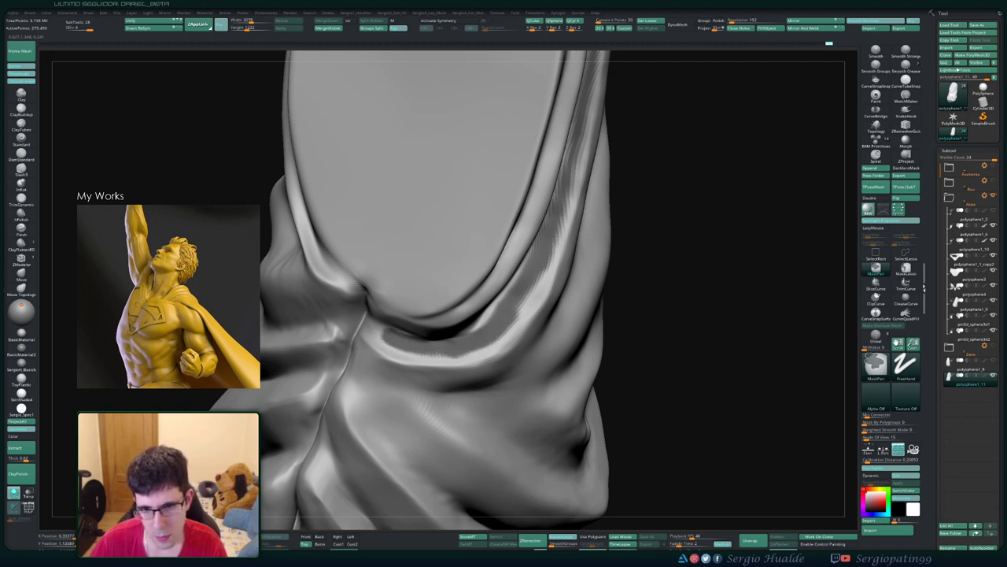
right_click_drag(551, 263, 484, 317)
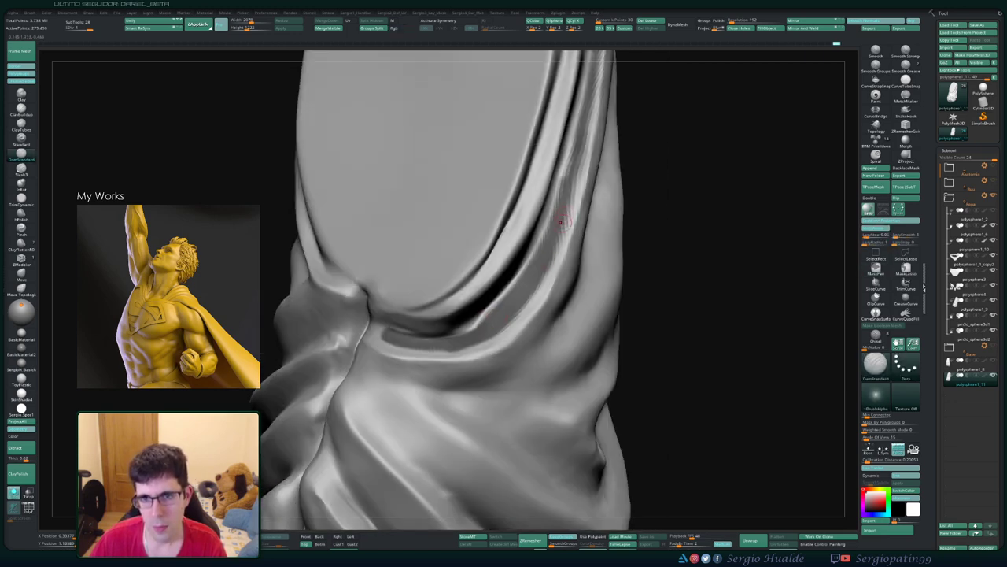
mouse_move(562, 218)
right_mouse_down()
mouse_move(518, 317)
mouse_move(544, 377)
mouse_move(472, 414)
mouse_move(429, 421)
right_mouse_up()
Step: Sculpt the fold along the cloth's right edge with the Move and Standard brushes
key("b")
key("m")
key("v")
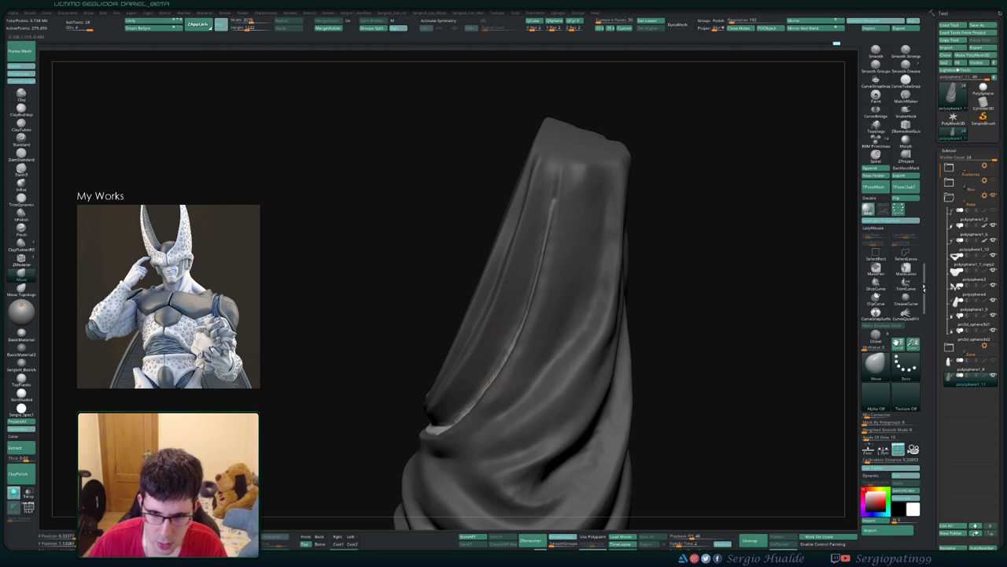
right_click_drag(535, 298, 521, 293)
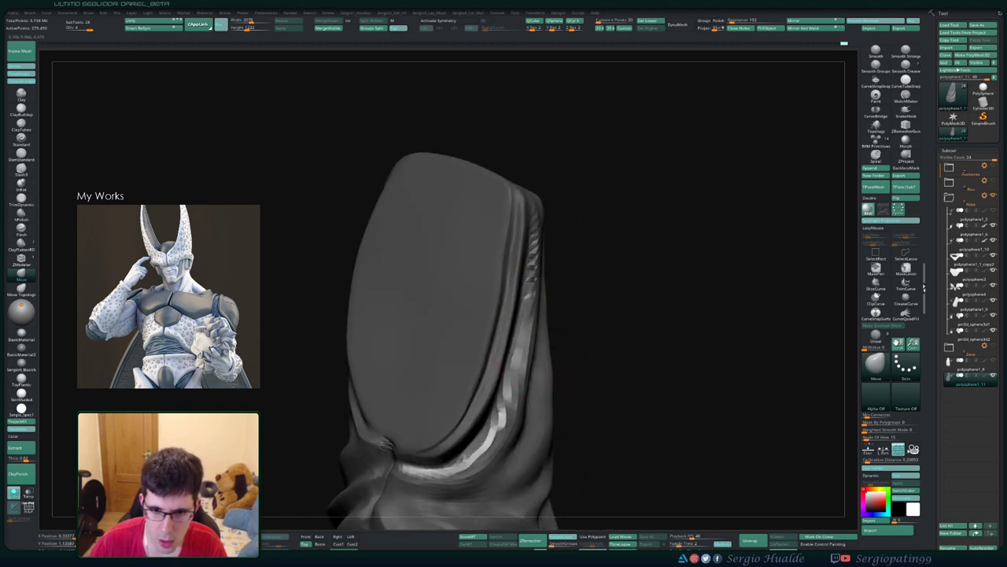
key("b")
key("s")
key("t")
left_click_drag(533, 366, 494, 440)
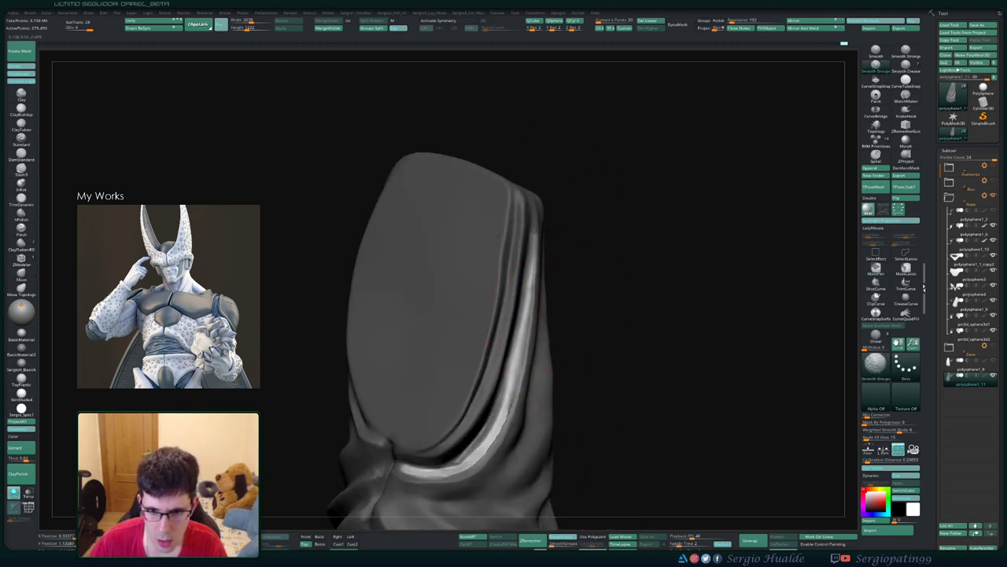
left_click_drag(525, 329, 496, 440)
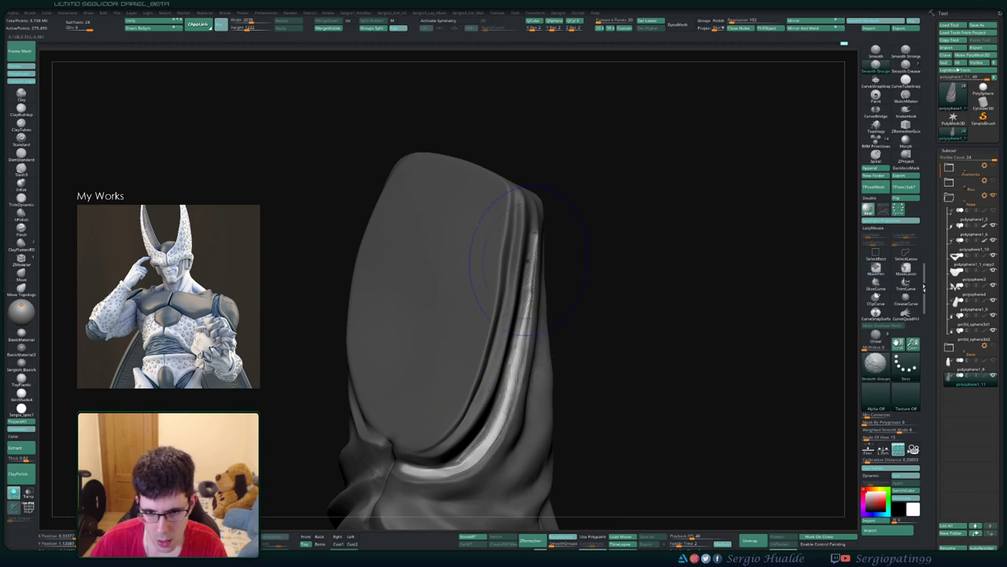
right_click_drag(546, 368, 523, 256)
Step: Inflate a crisp crease along the side fold and Shift-smooth around it
key("ctrl")
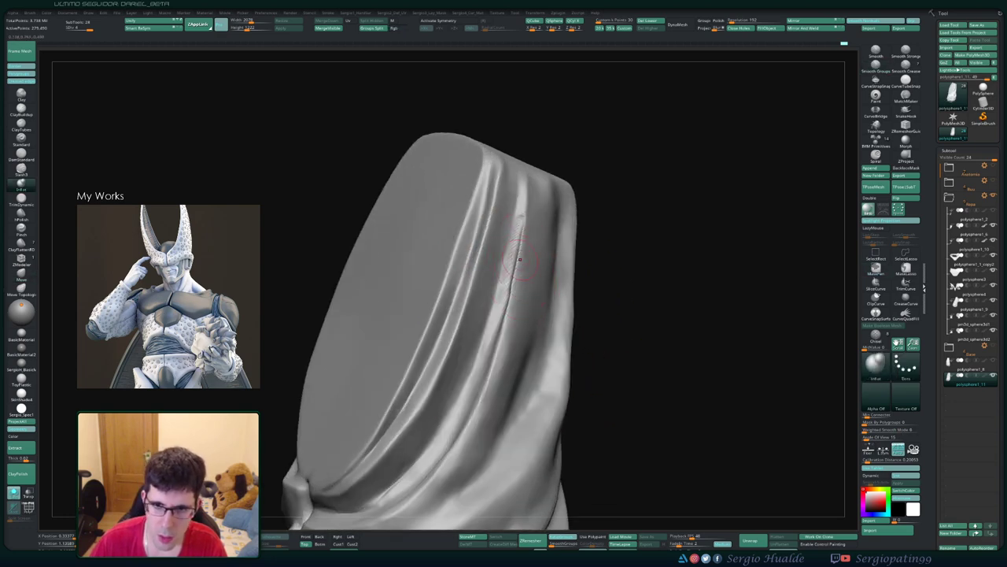
left_click_drag(520, 258, 509, 303)
right_click_drag(498, 349, 514, 338)
key("shift")
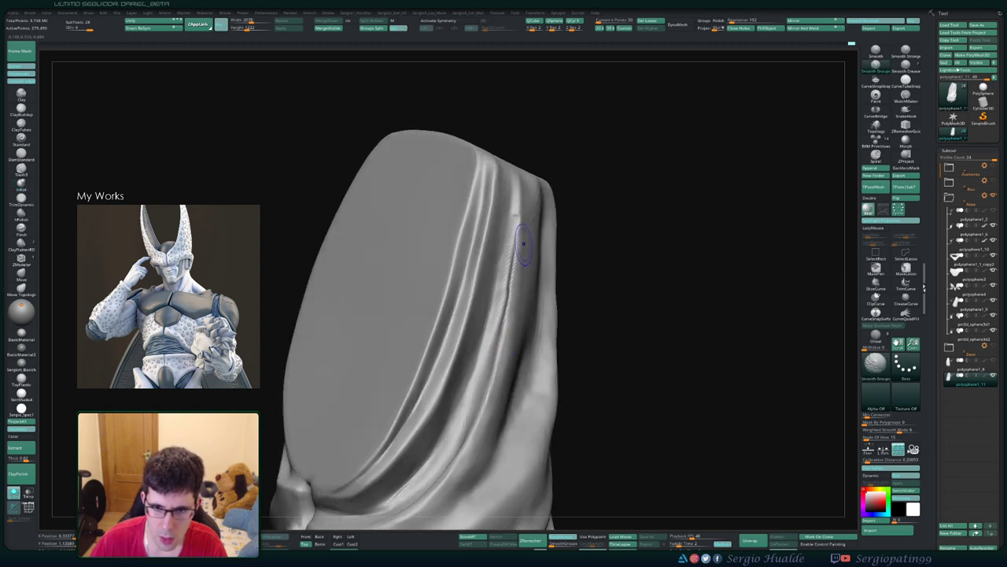
right_click_drag(497, 218, 513, 214)
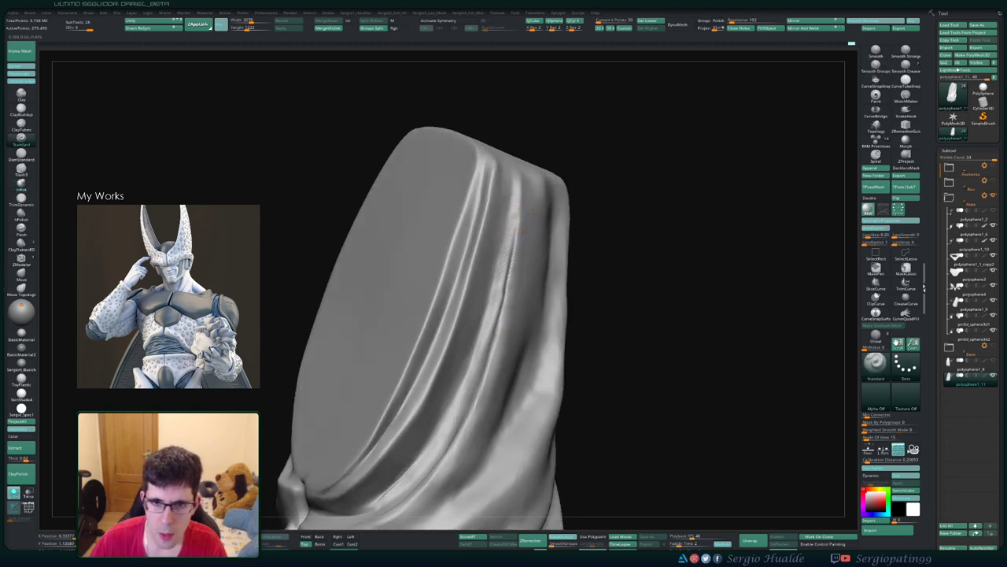
key("shift")
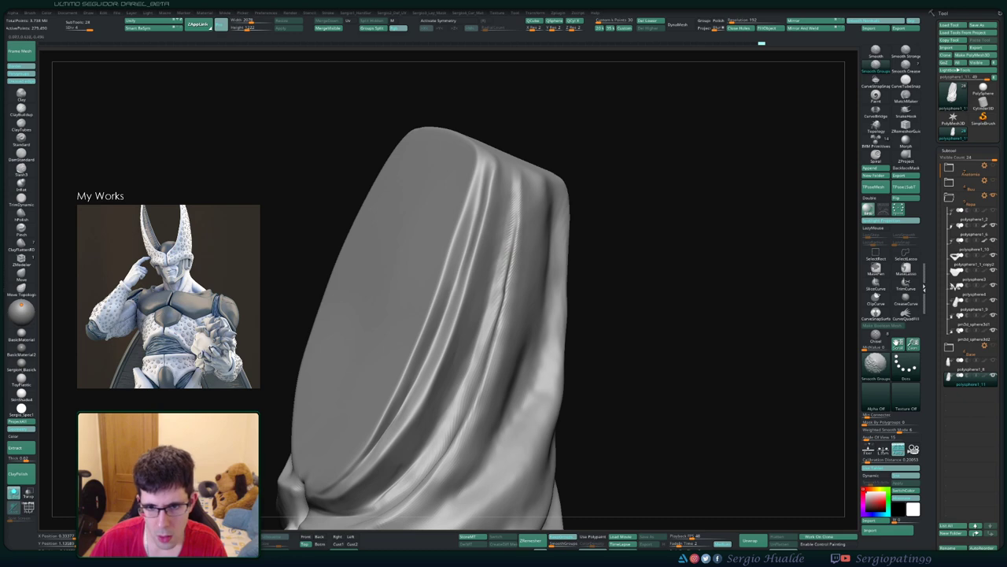
right_click_drag(472, 359, 512, 289)
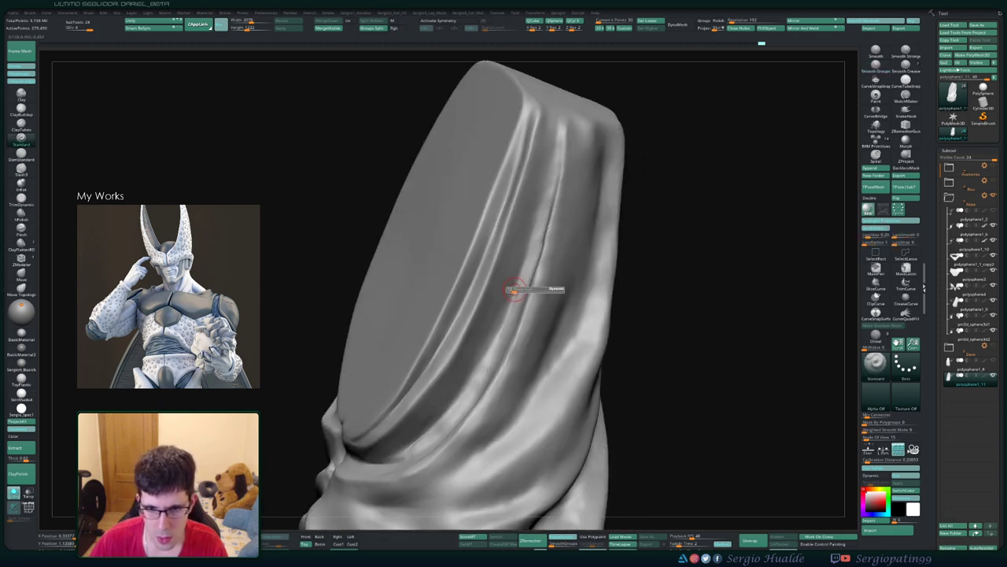
Step: Take the Clay brush at roughly double size and review the cloth's front and flat top
key("b")
key("c")
key("l")
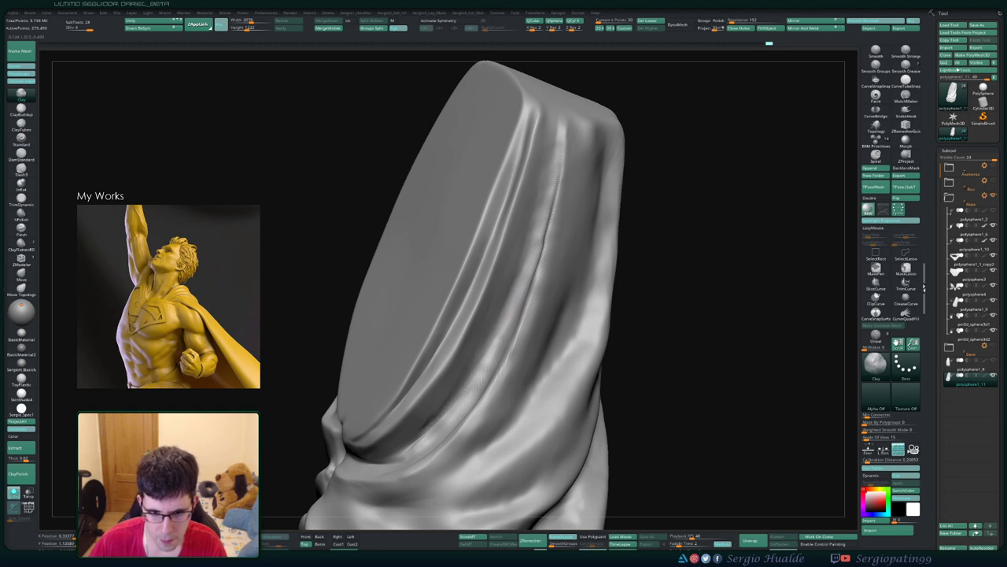
right_click_drag(418, 446, 431, 405)
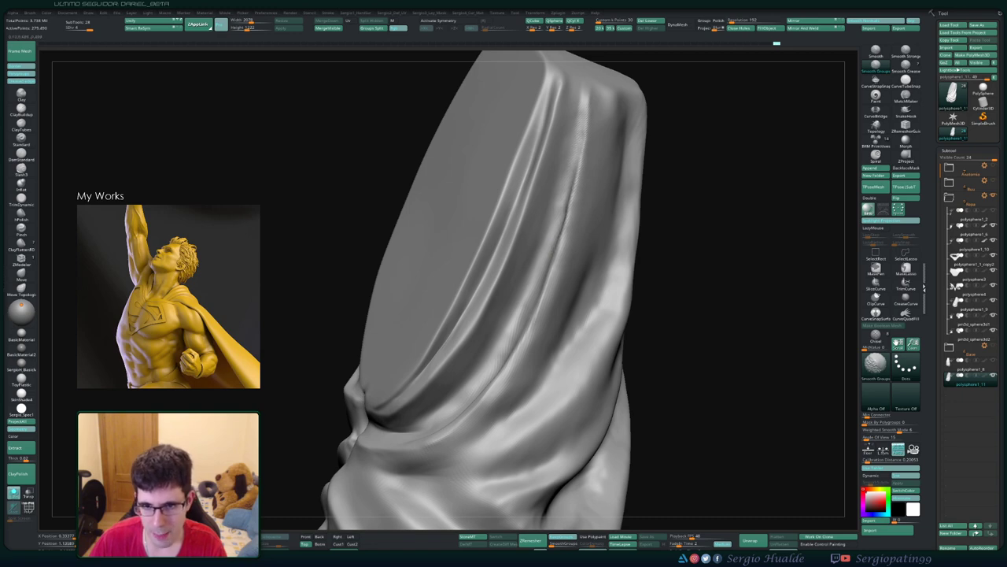
right_click_drag(494, 386, 543, 294)
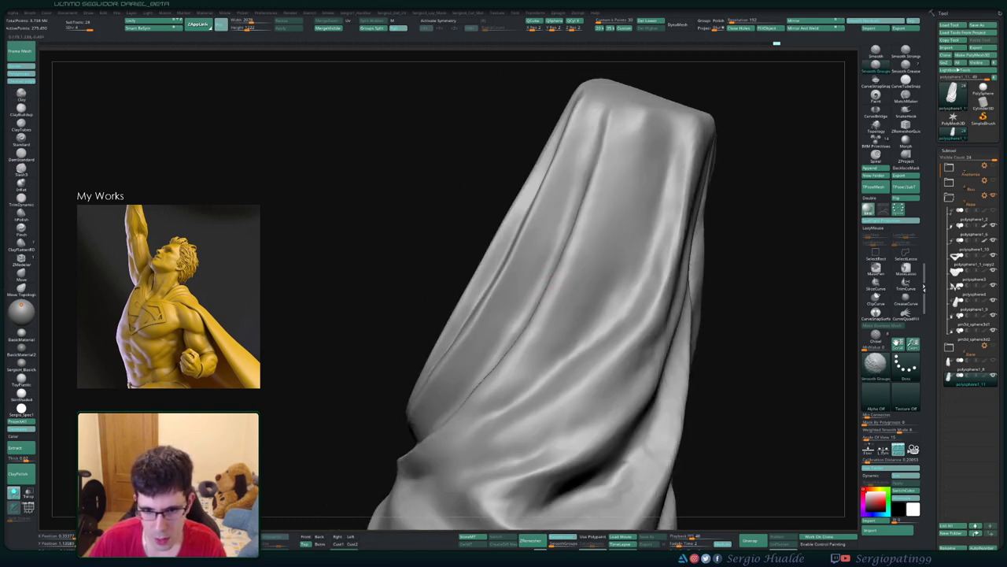
key("ctrl+shift")
left_click_drag(511, 373, 518, 380)
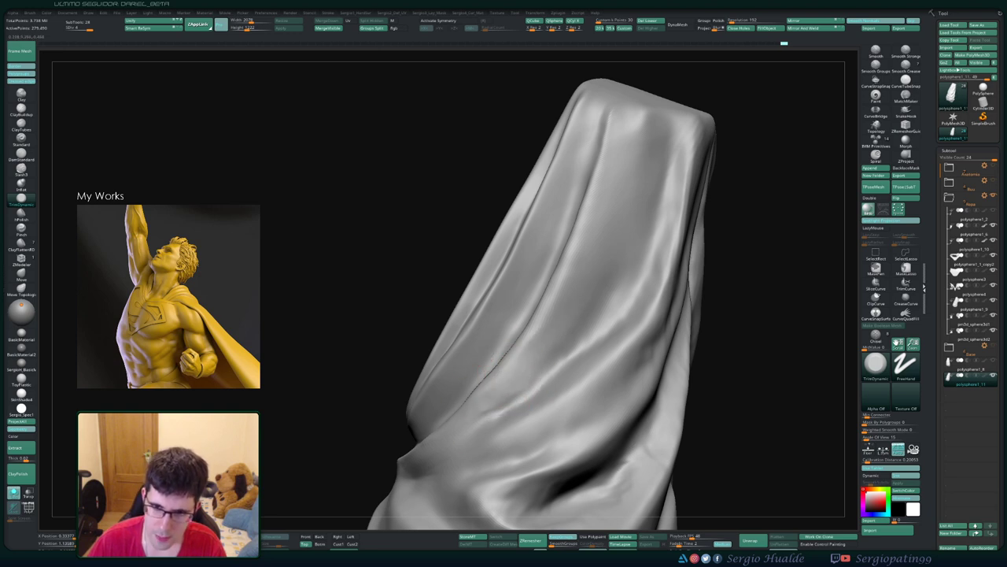
right_click_drag(516, 398, 503, 377)
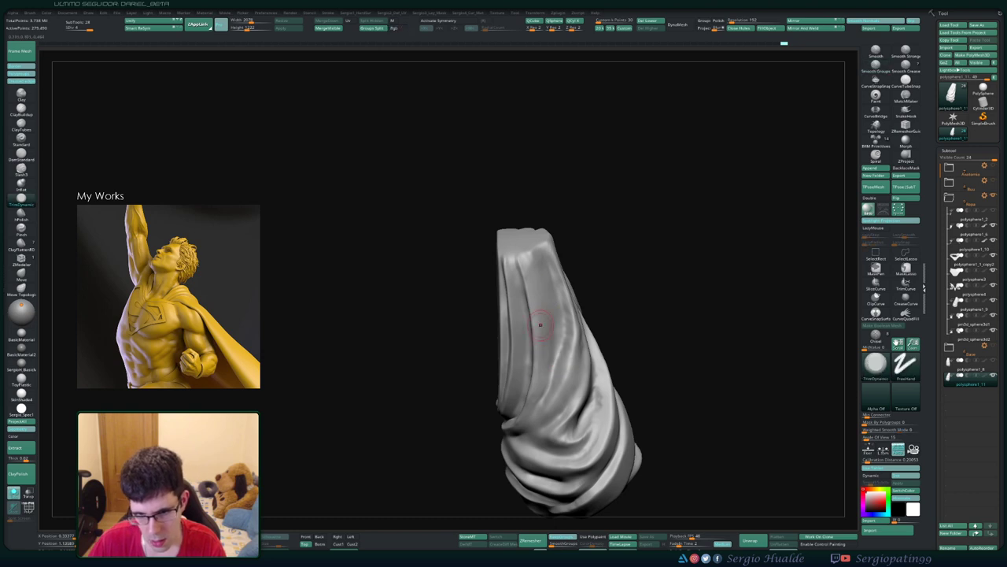
right_click_drag(540, 339, 540, 315, "ctrl")
right_click_drag(535, 358, 540, 409)
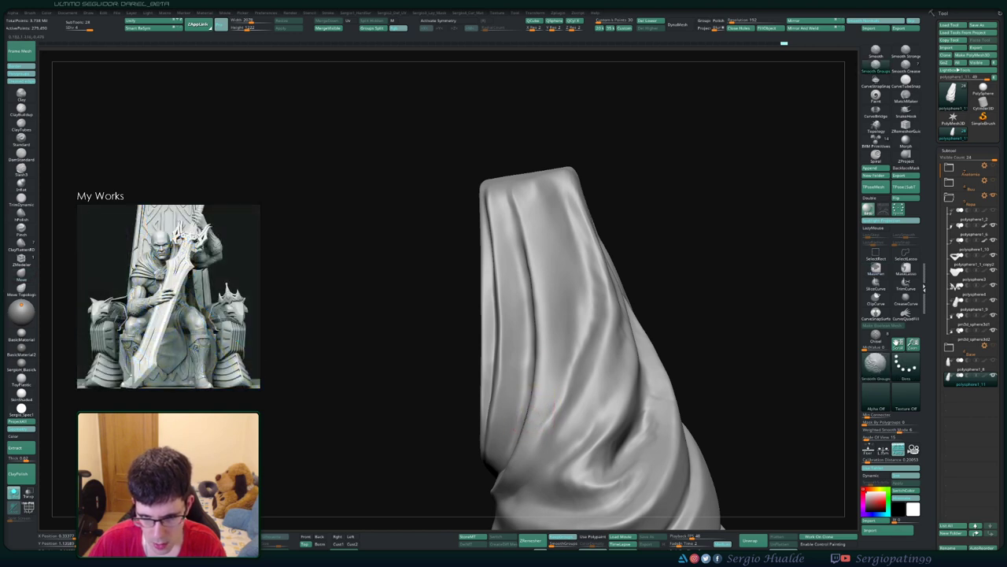
mouse_move(527, 421)
right_mouse_down()
mouse_move(590, 358)
mouse_move(558, 362)
mouse_move(583, 386)
right_mouse_up()
Step: Switch to DamStandard and Shift-smooth the surrounding drape
key("b")
key("d")
key("s")
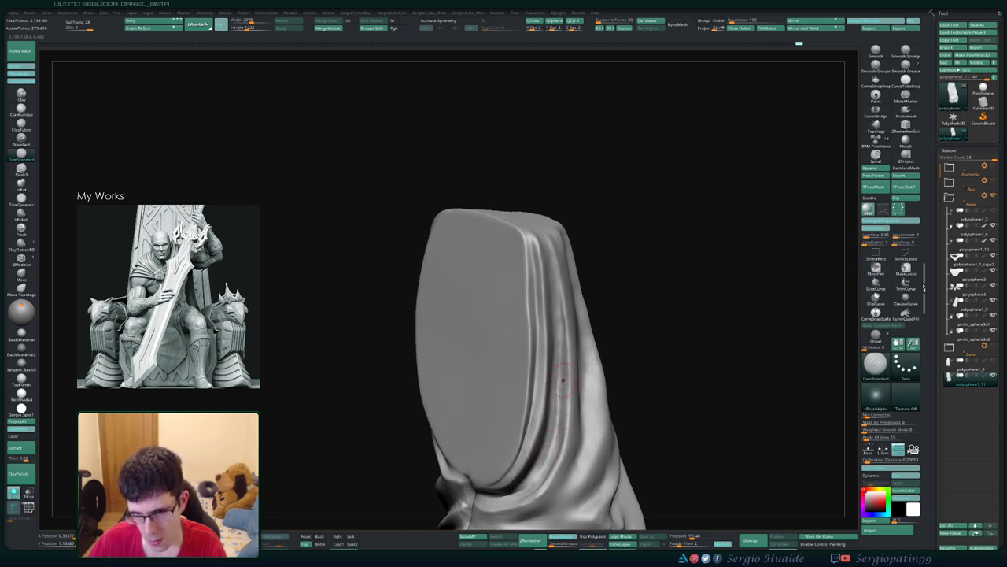
right_click_drag(543, 405, 557, 356)
key("shift")
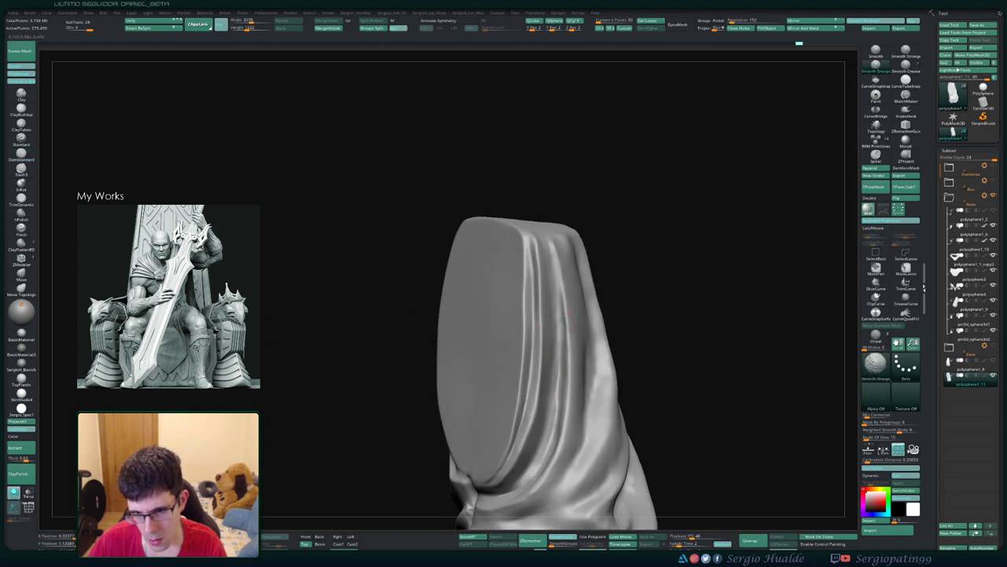
mouse_move(553, 414)
right_mouse_down()
mouse_move(570, 398)
mouse_move(580, 236)
right_mouse_up()
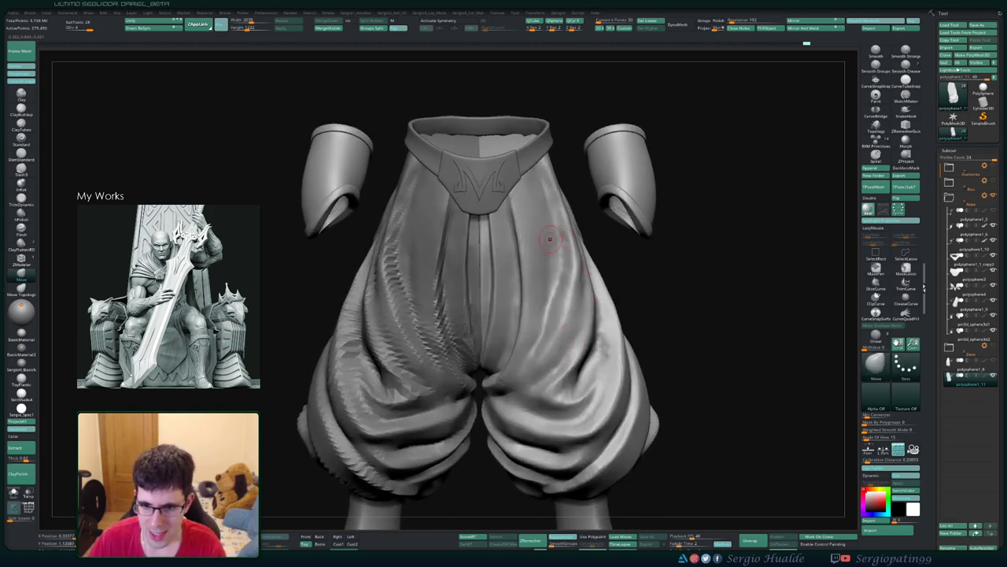
Step: Toggle Solo to isolate the drape piece, then show the belt, sleeves and pants again
mouse_move(569, 416)
right_mouse_down()
mouse_move(556, 319)
mouse_move(531, 334)
mouse_move(486, 280)
mouse_move(494, 290)
right_mouse_up()
key("b")
key("s")
key("t")
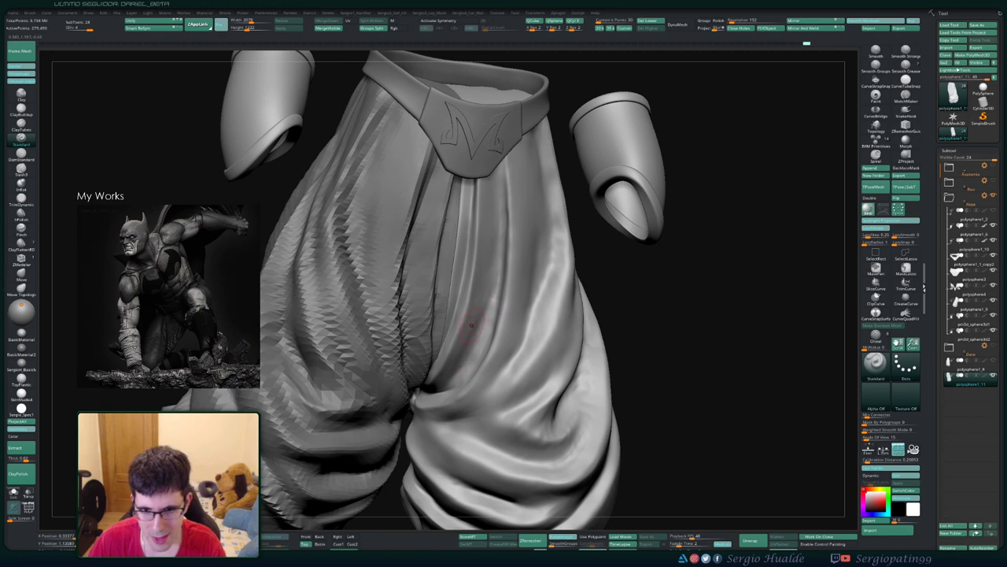
mouse_move(476, 340)
right_mouse_down()
mouse_move(479, 241)
mouse_move(482, 266)
right_mouse_up()
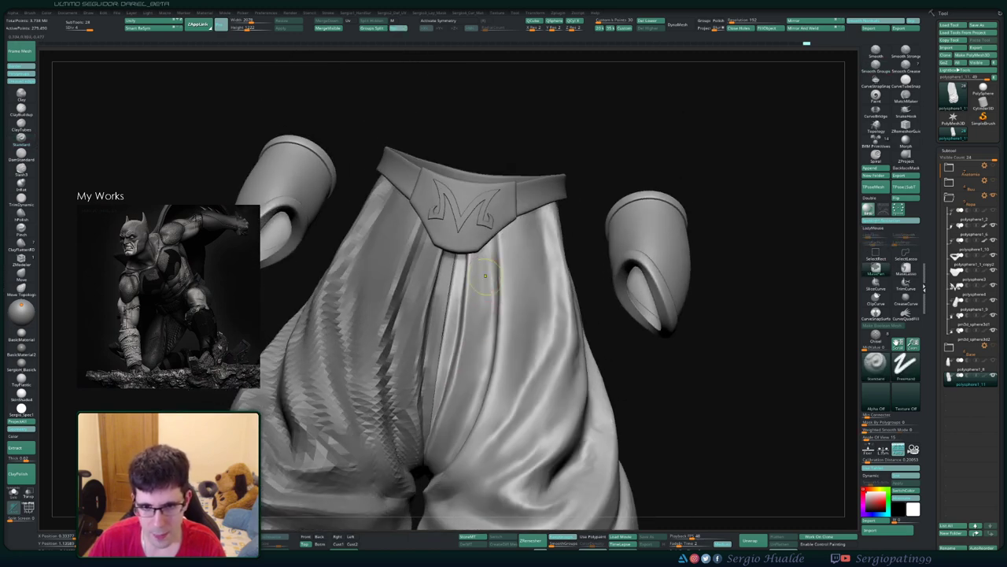
key("alt+s")
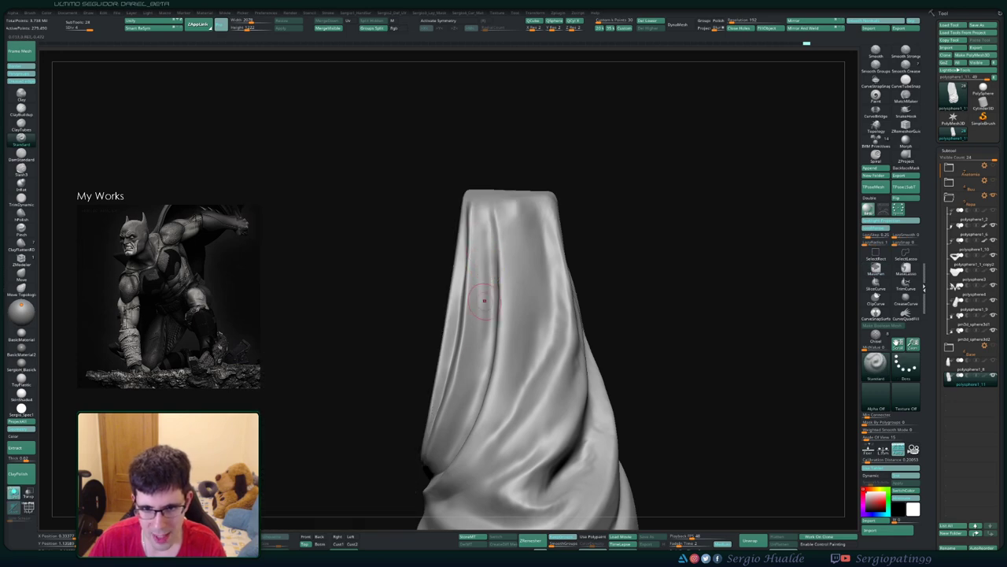
key("shift")
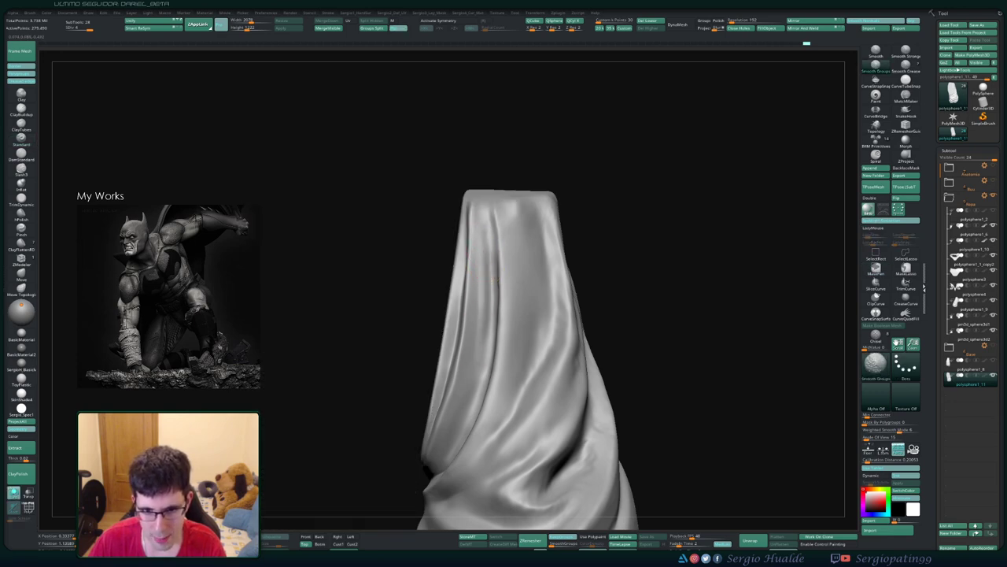
key("alt+s")
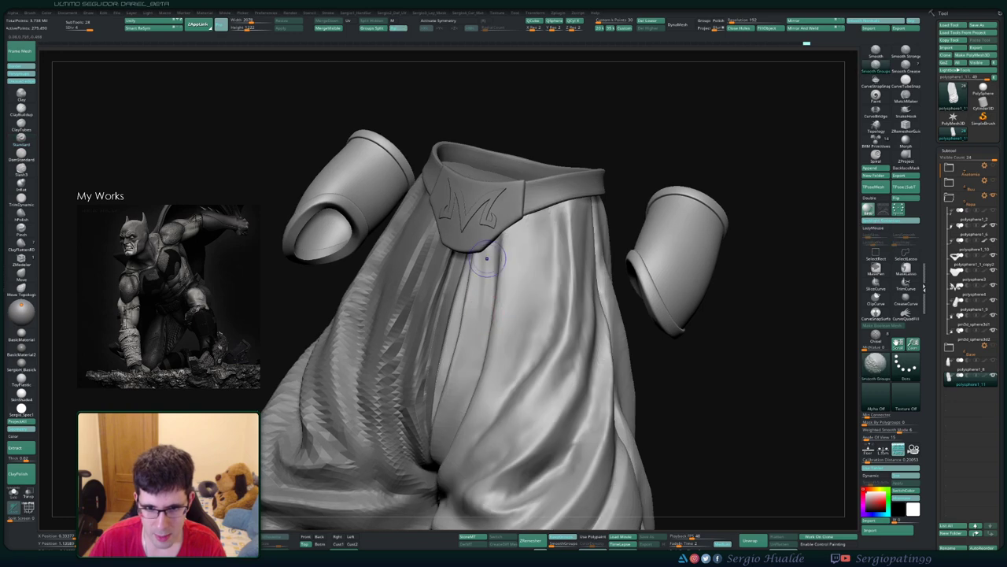
Step: Zoom out and frame the whole pants model from the front
mouse_move(484, 307)
left_mouse_down()
mouse_move(503, 307)
mouse_move(490, 268)
mouse_move(494, 193)
left_mouse_up()
scroll(484, 307, "down", 1)
scroll(484, 306, "down", 1)
scroll(484, 307, "down", 1)
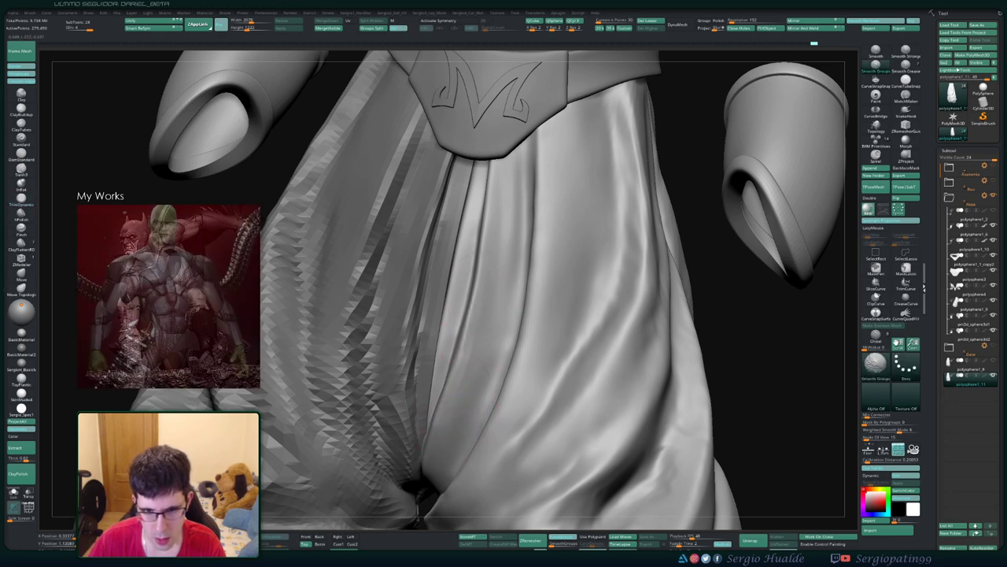
key("shift")
key("f")
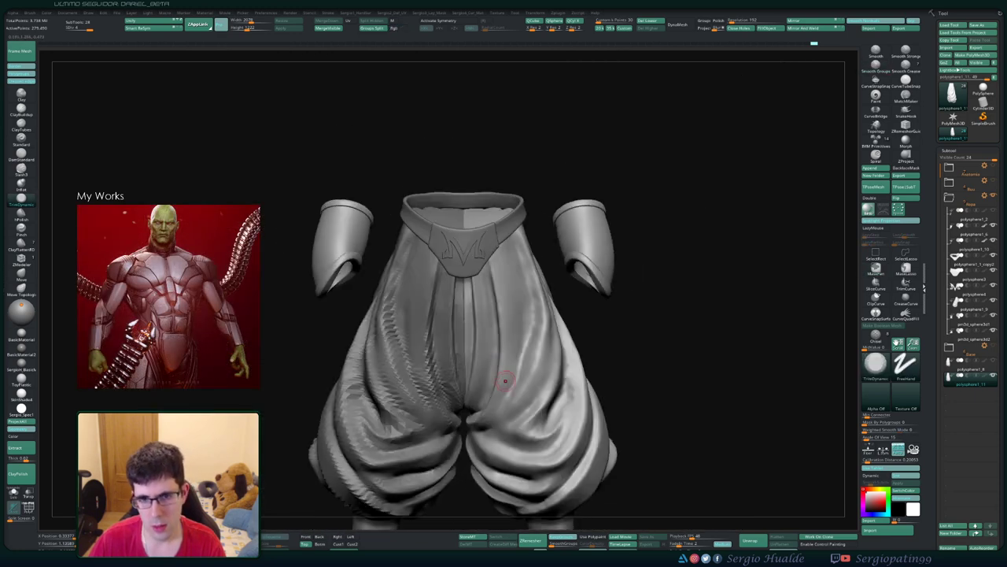
left_click_drag(658, 344, 647, 330)
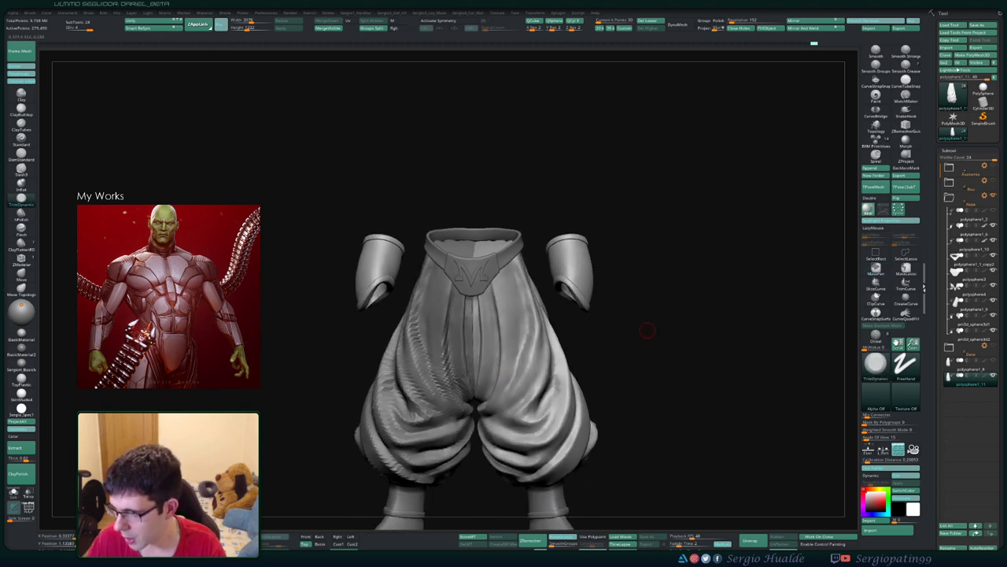